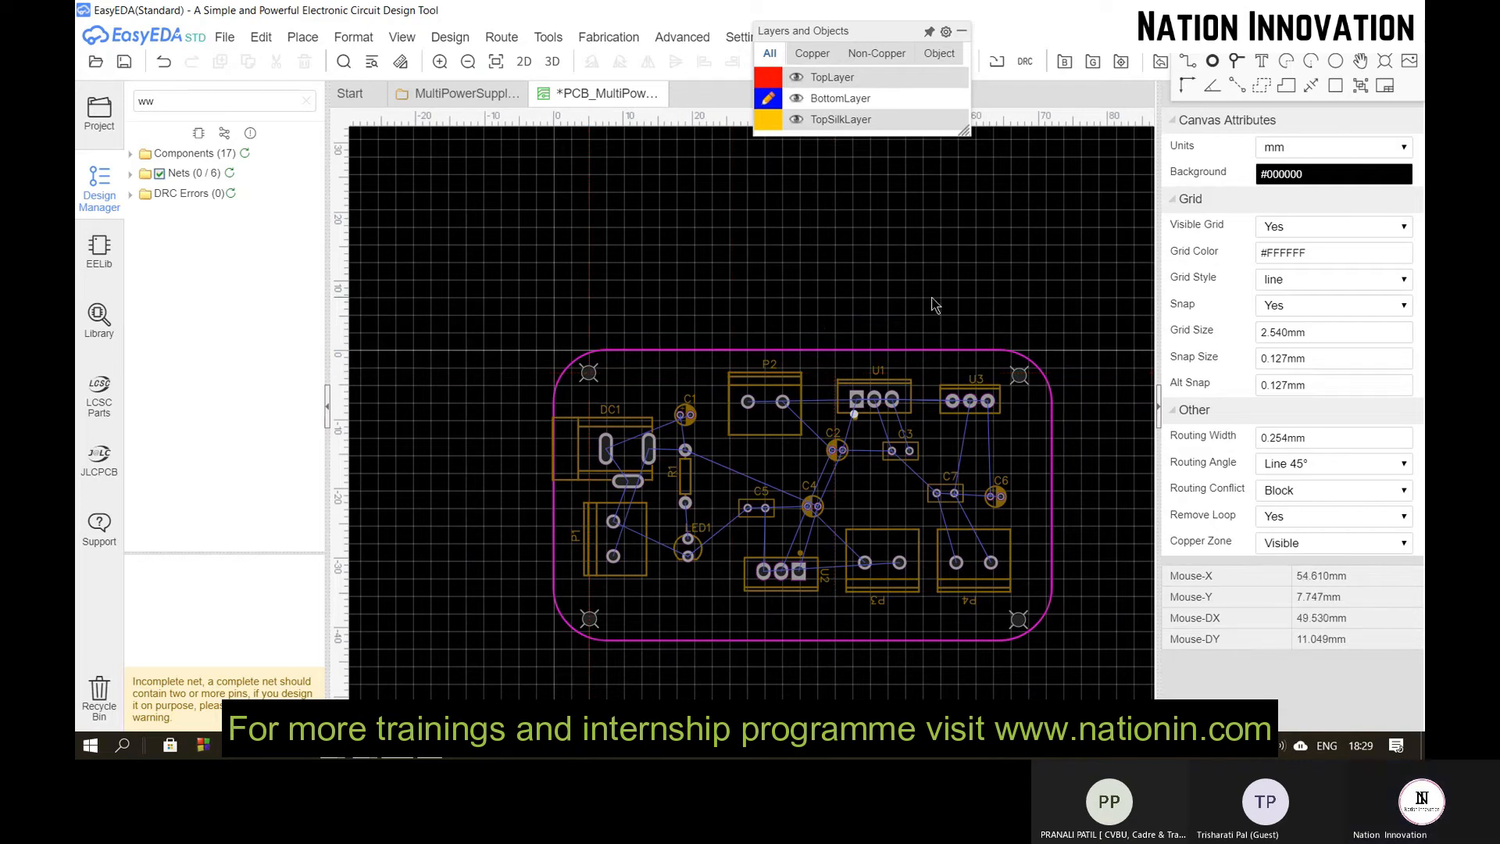
scroll(936, 304, down, 2)
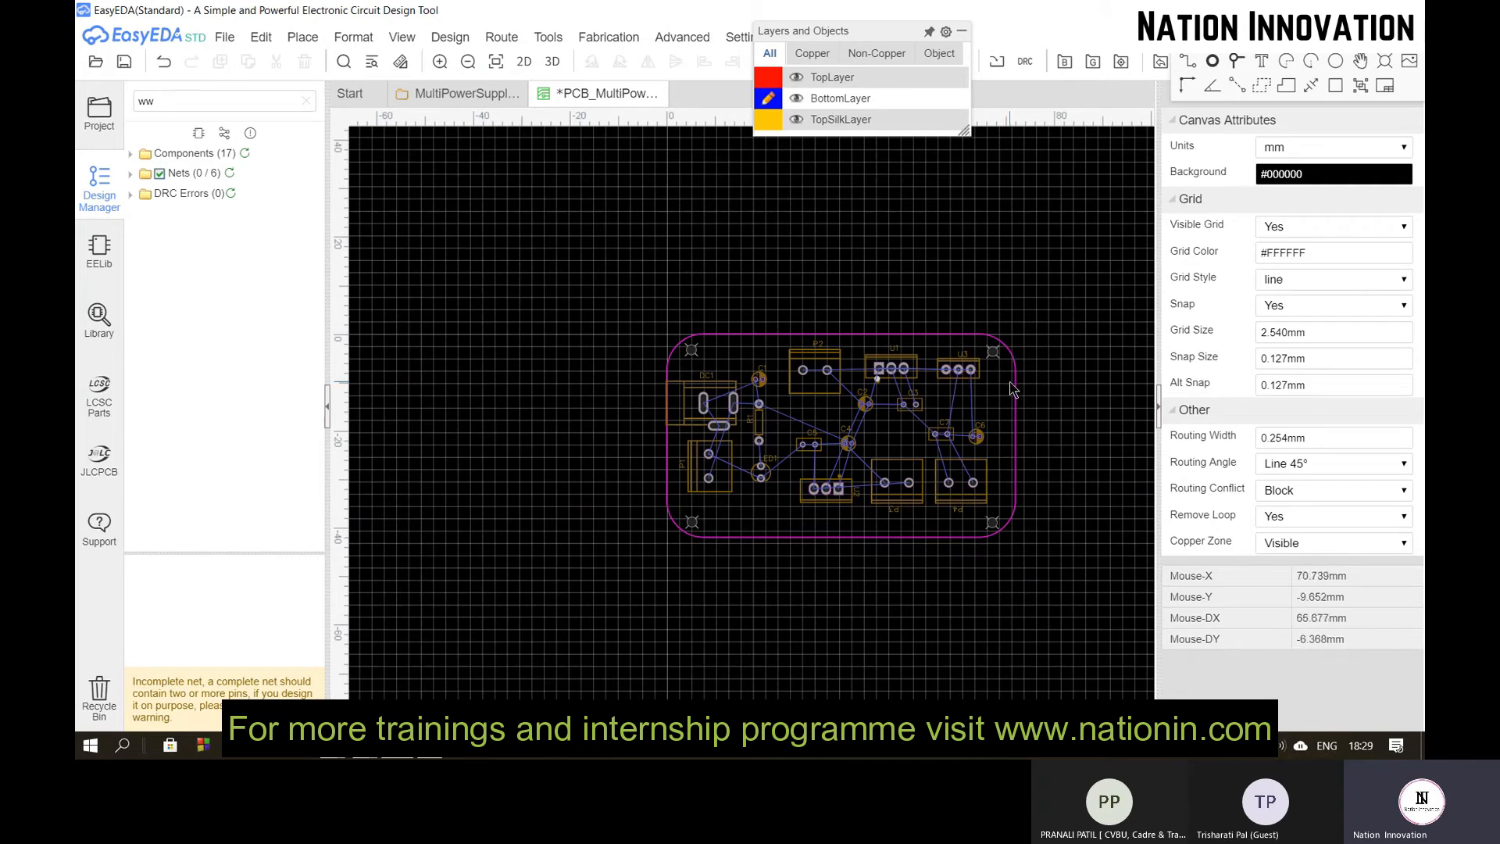
scroll(938, 444, up, 2)
mouse_move(833, 101)
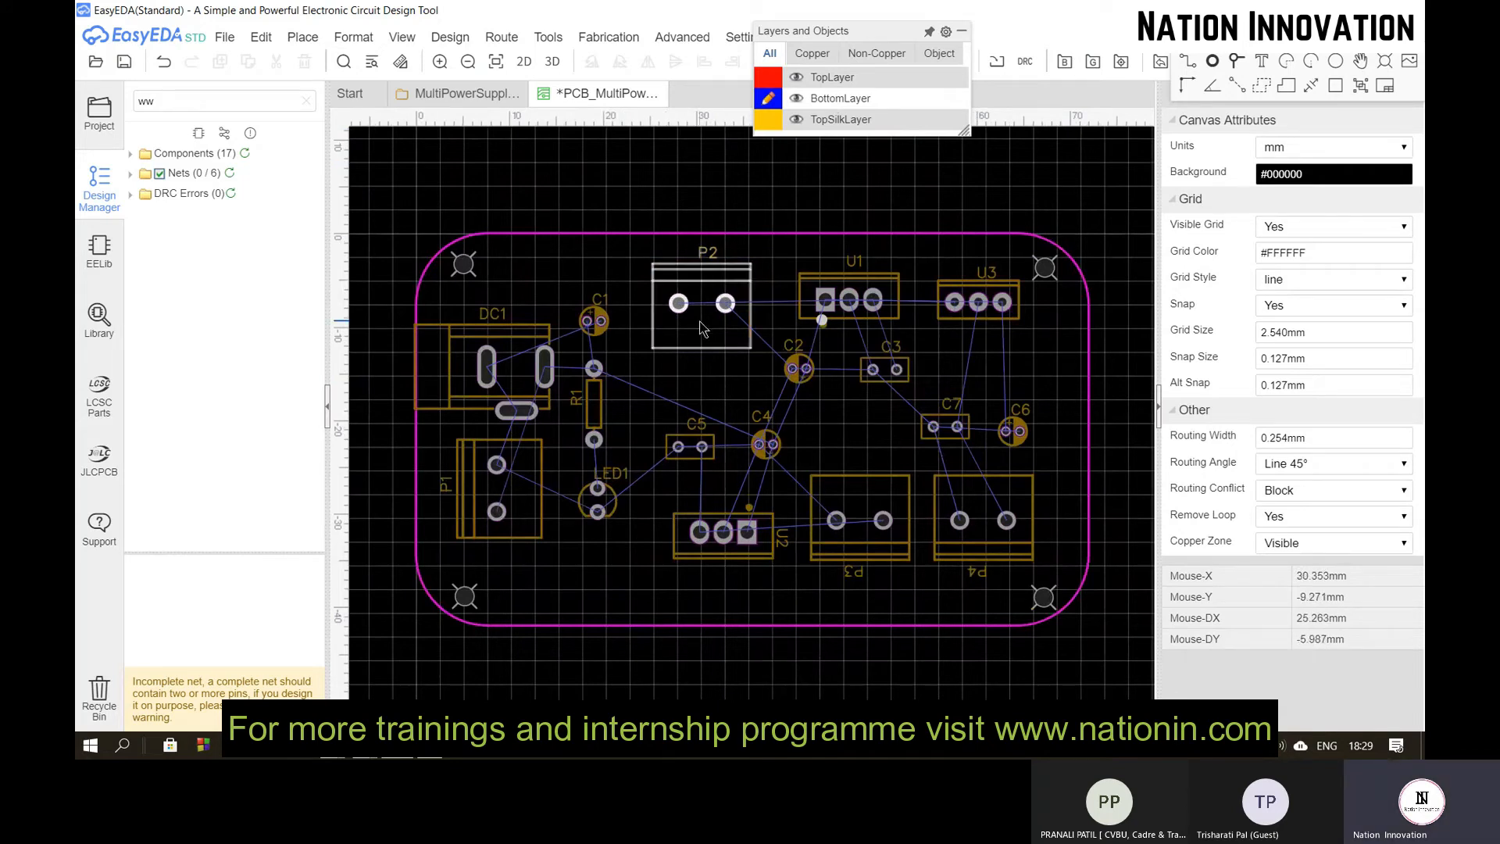
key(w)
click(487, 360)
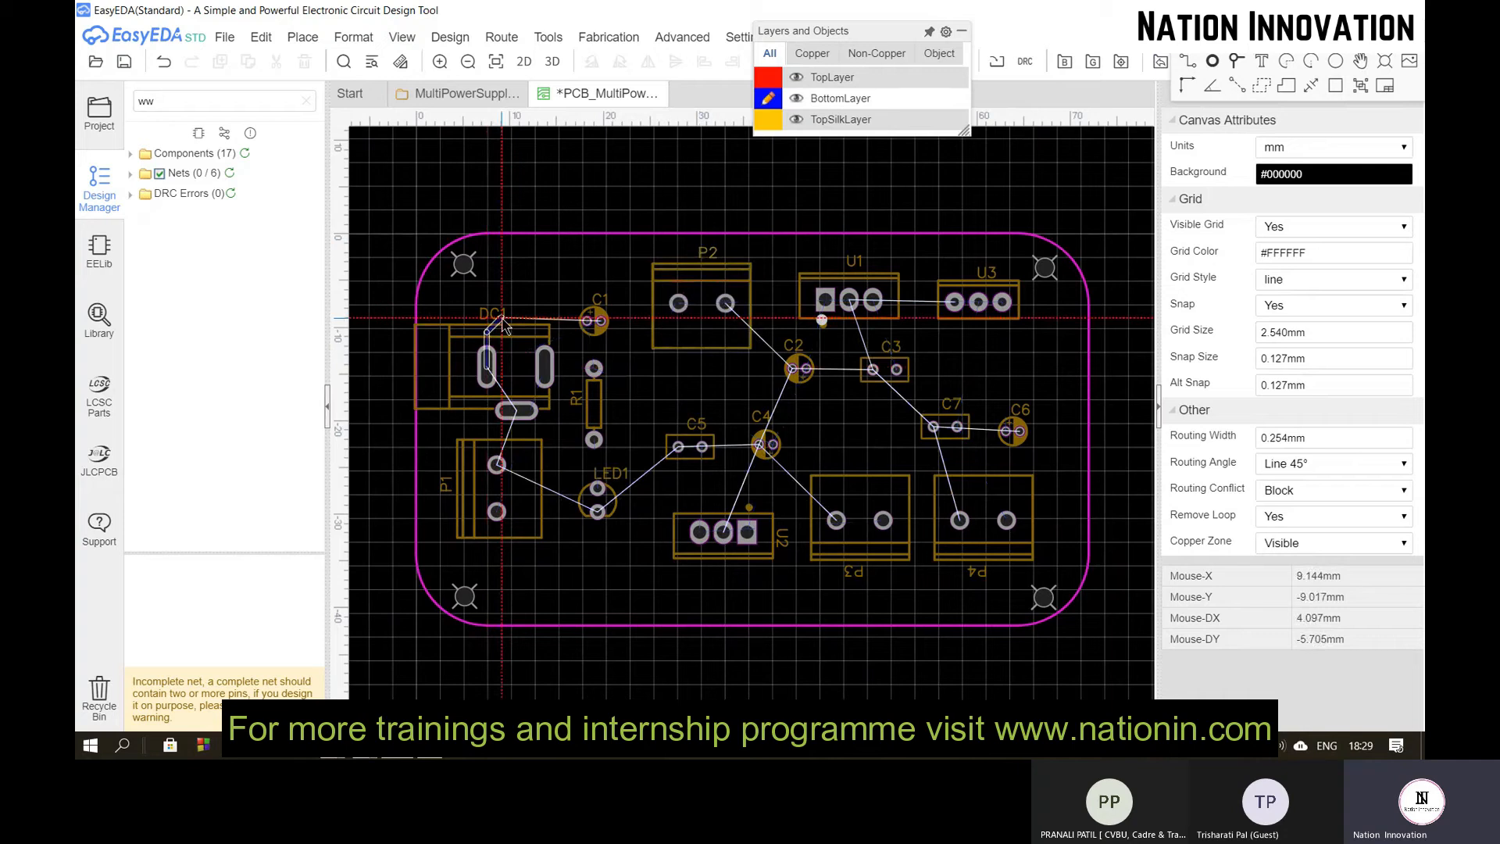
key(Escape)
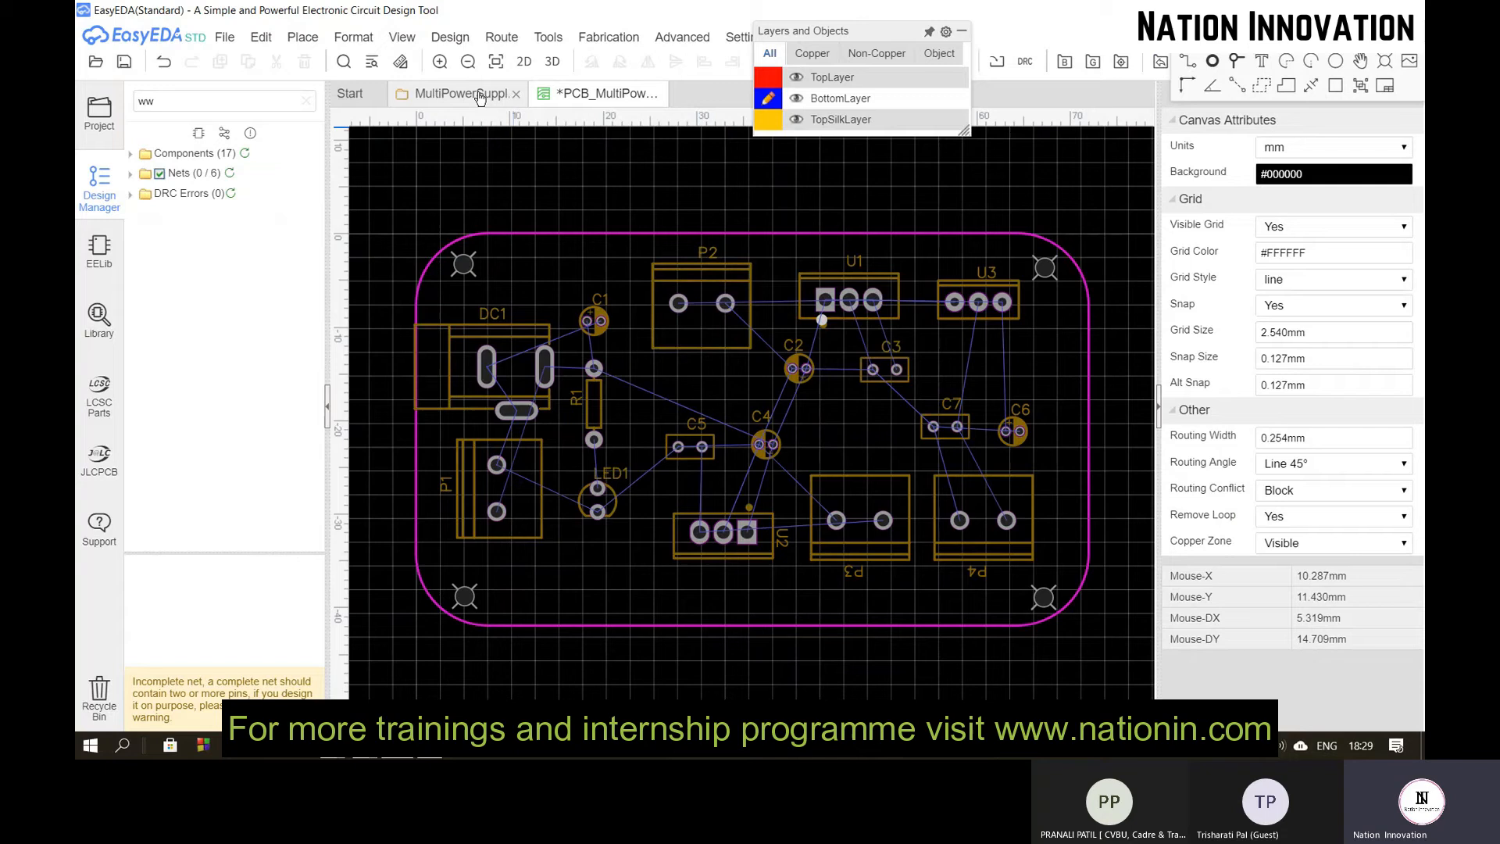
Step: Check the schematic's DC power section, and route a 1 mm bottom-layer track from DC1's left pad up and over to C1's right pad
click(479, 97)
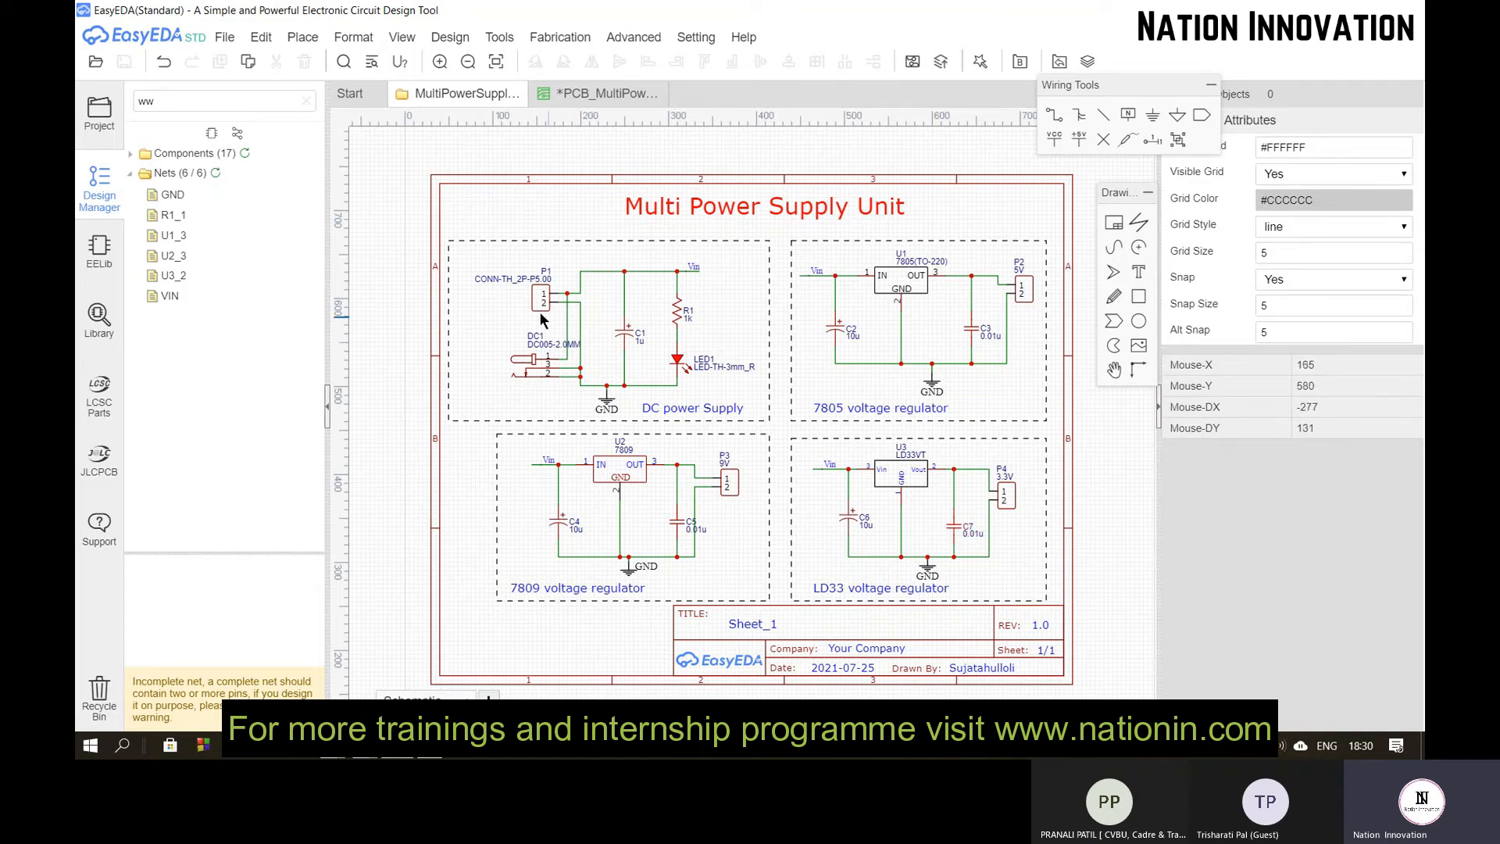
click(590, 94)
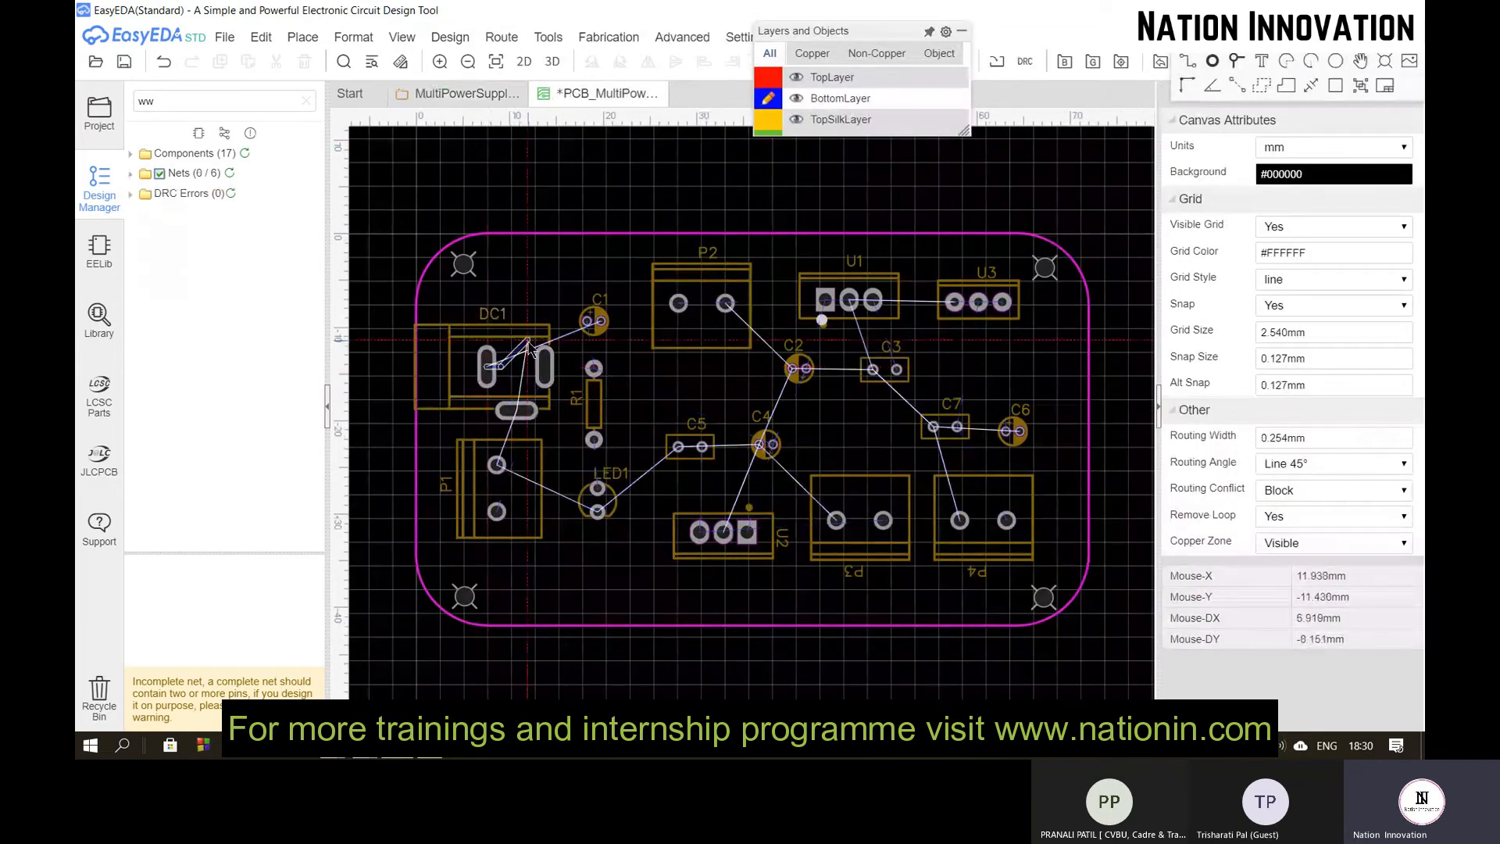
key(Tab)
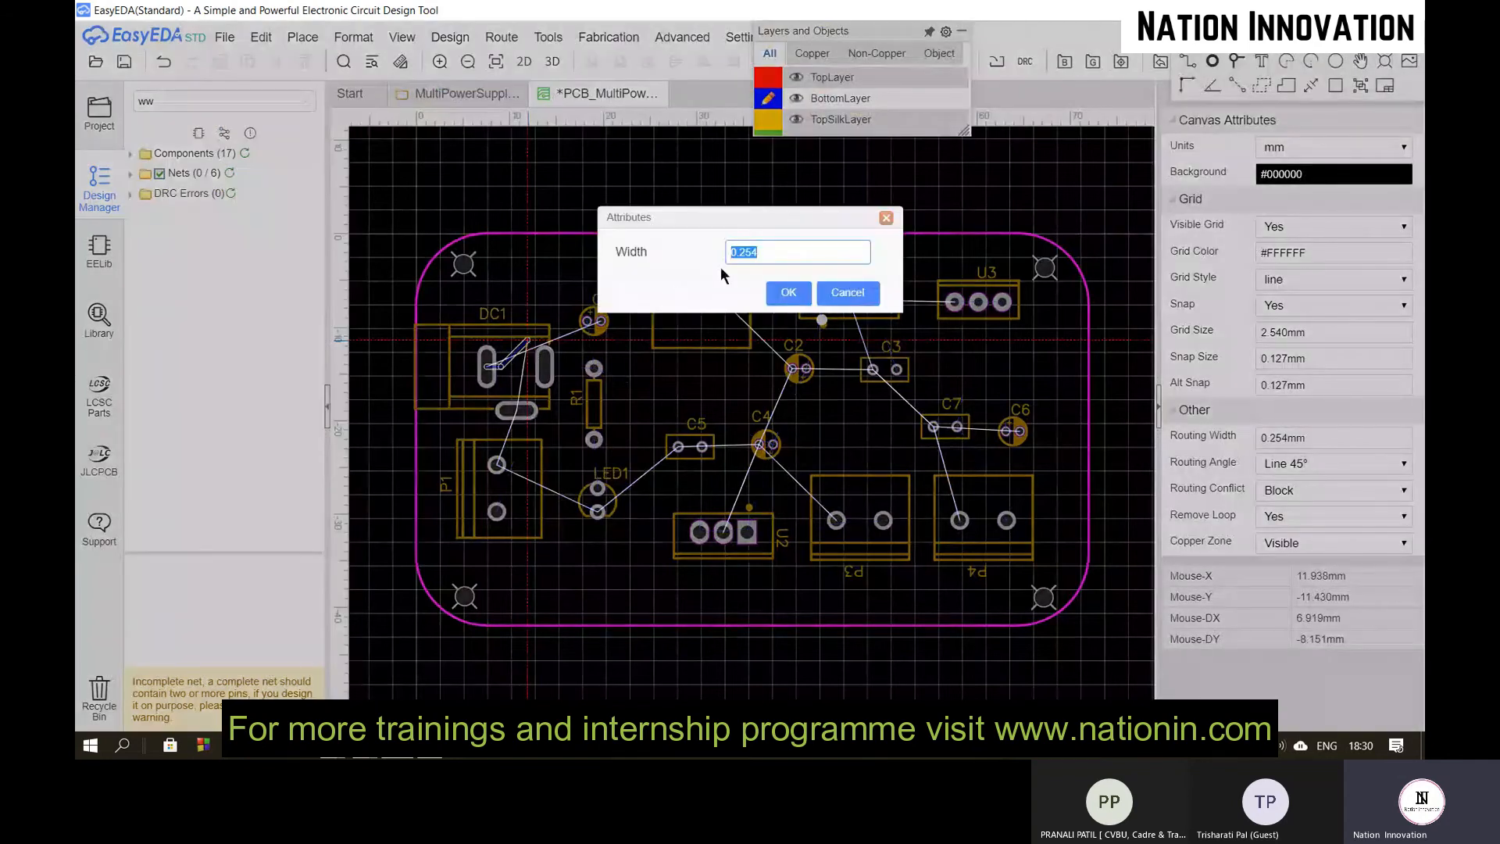
text(1)
key(Return)
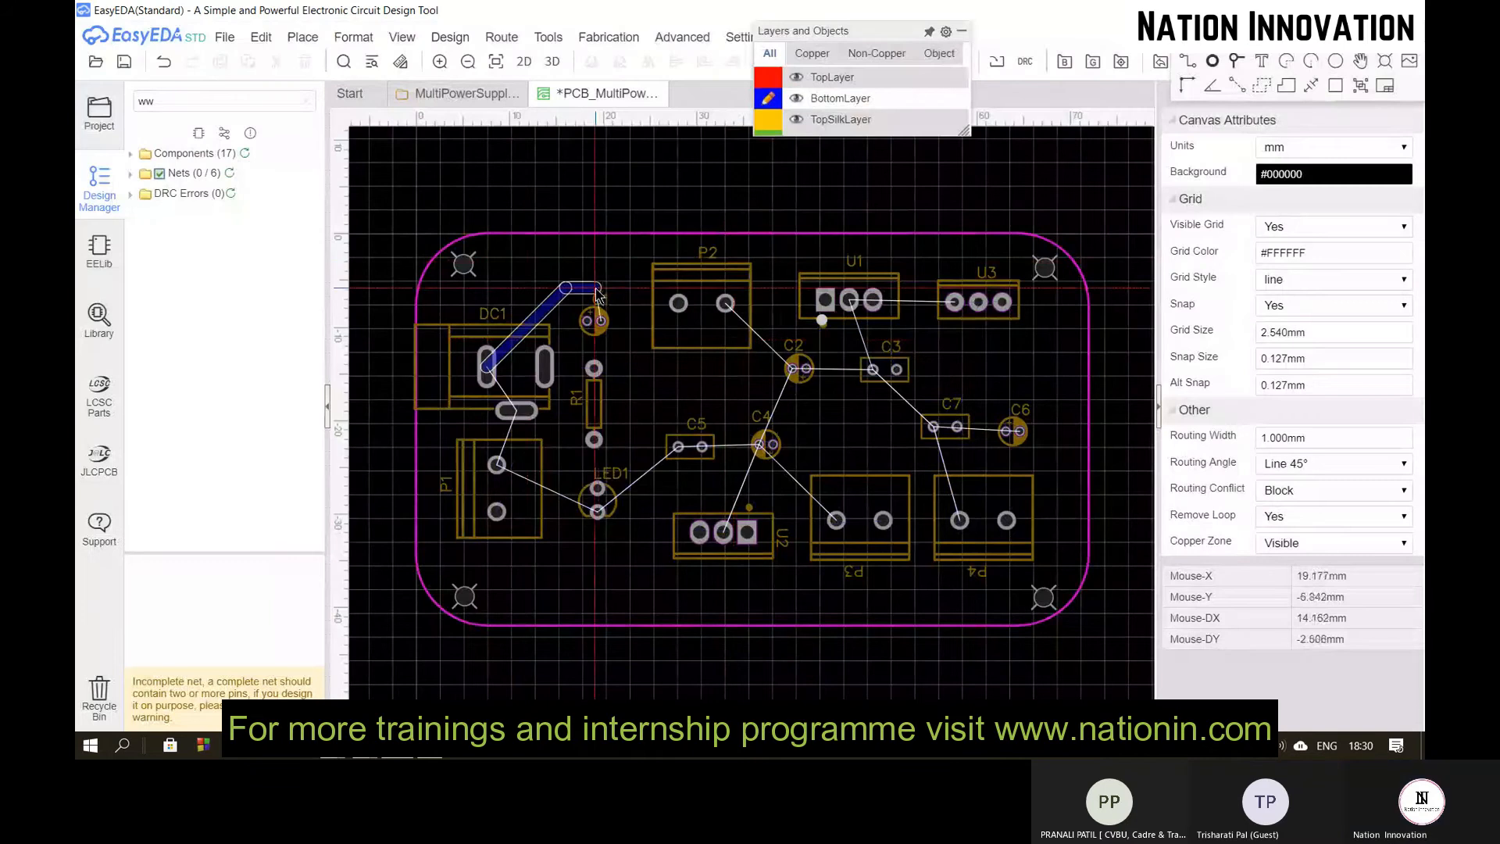
scroll(598, 295, up, 3)
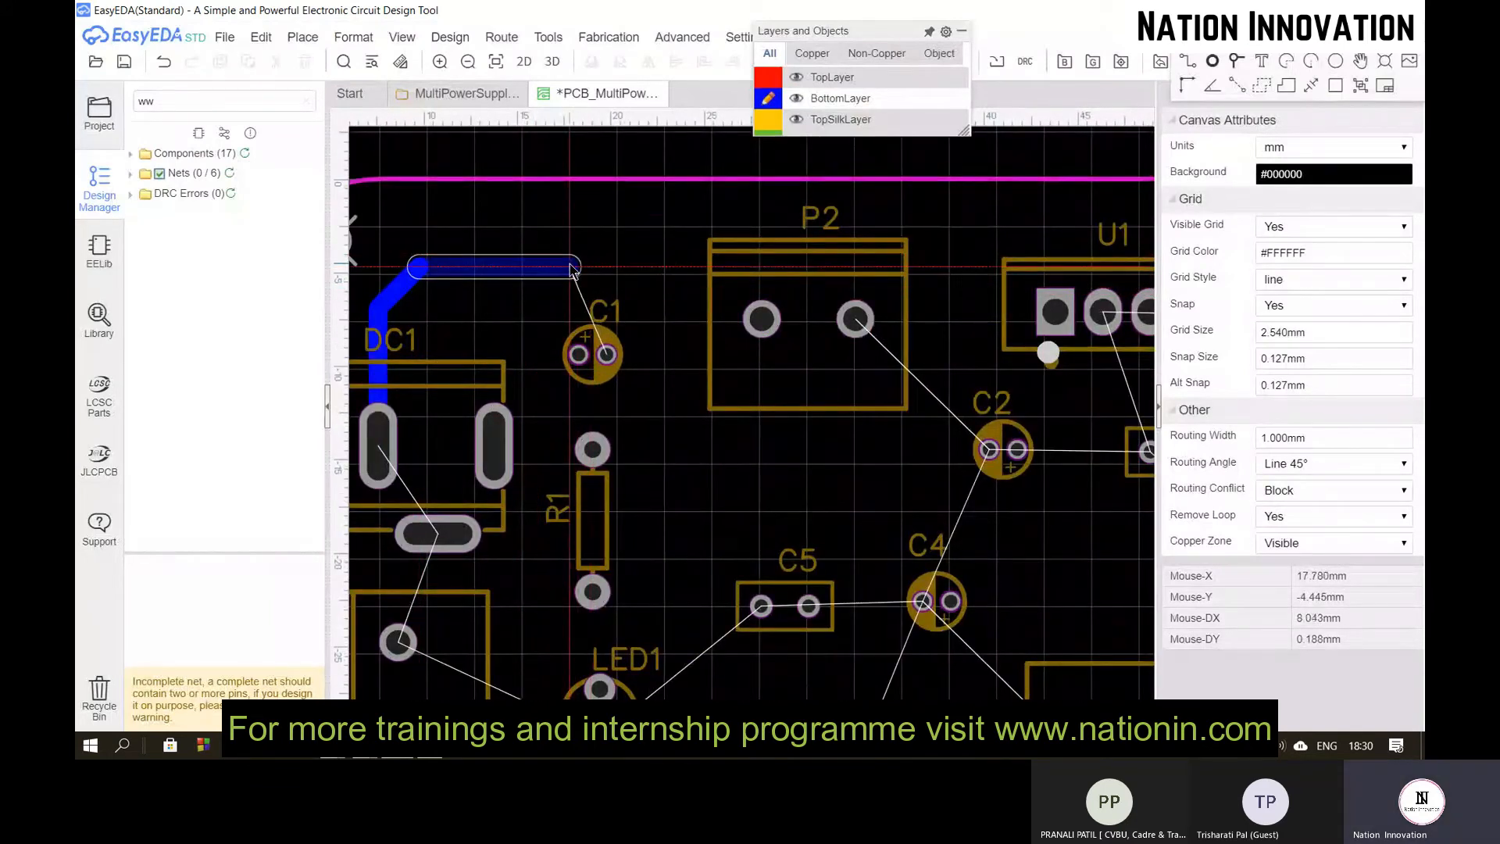
click(607, 354)
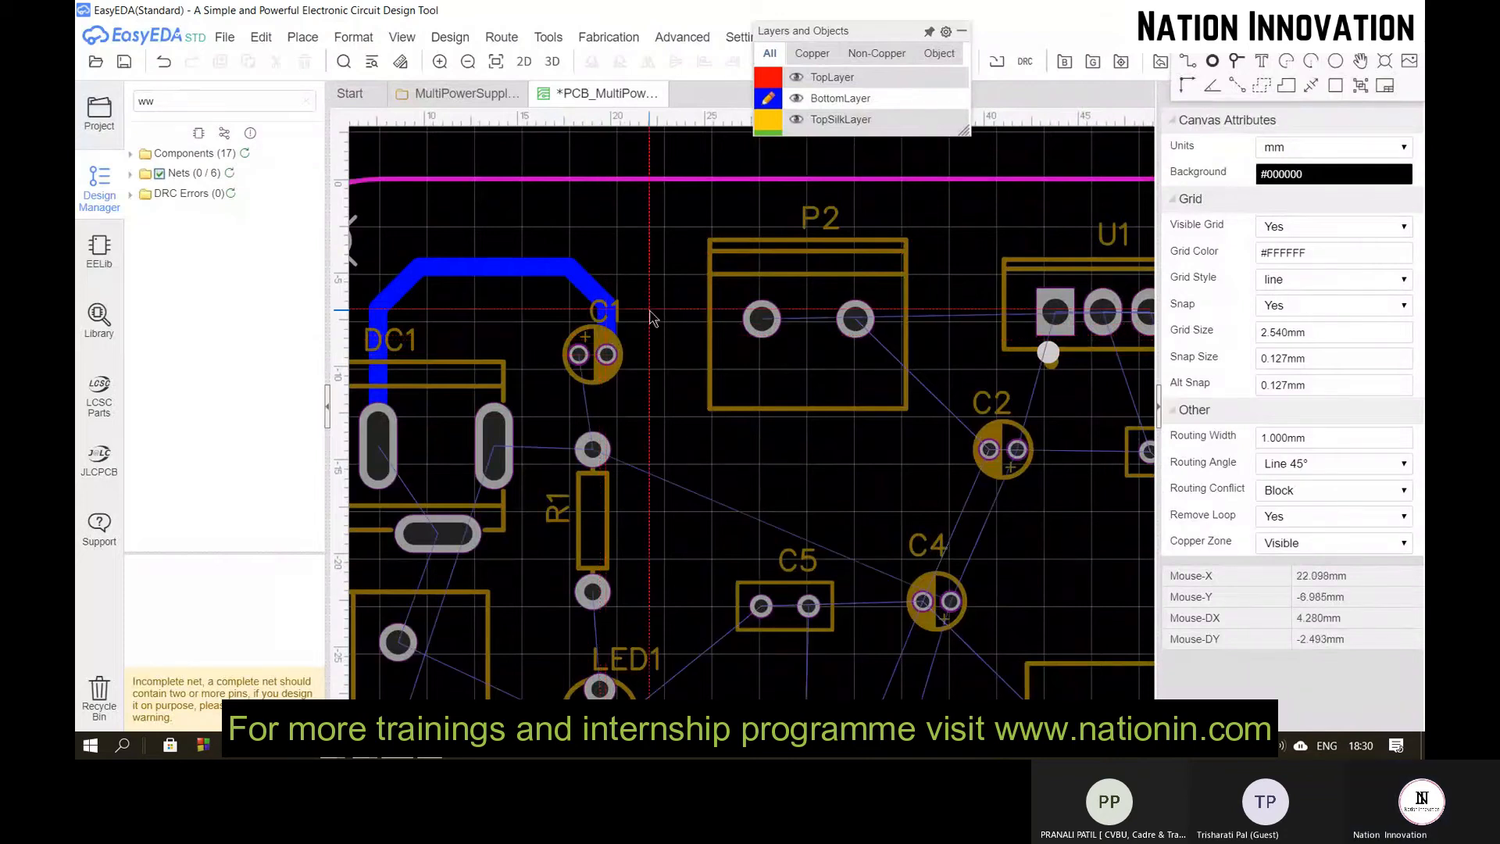
Step: Shift capacitor C1 slightly to the right and adjust the diagonal bend of the ground track beside it
scroll(611, 344, down, 3)
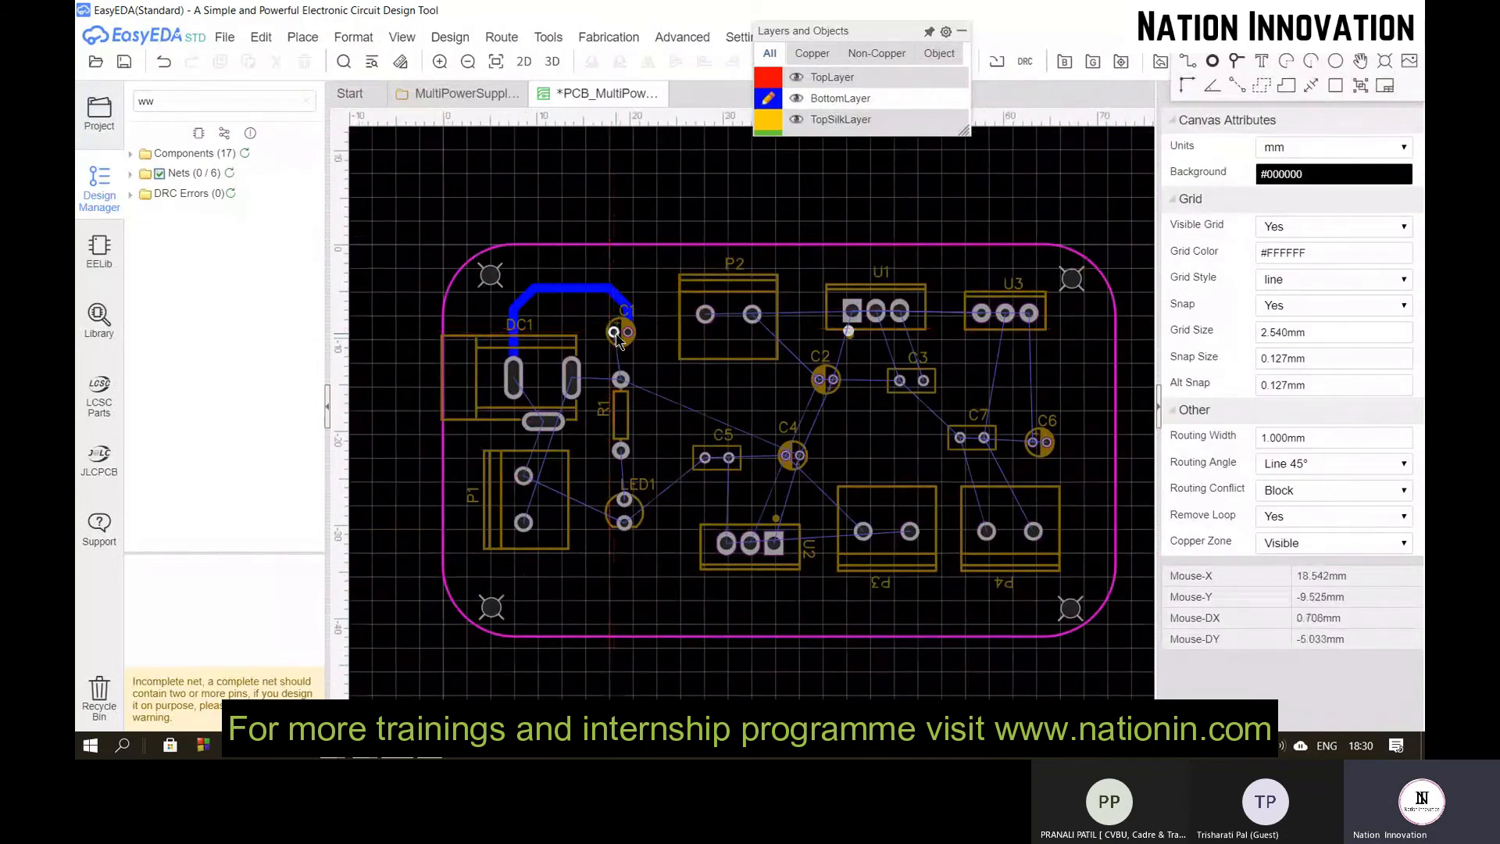
scroll(528, 385, up, 2)
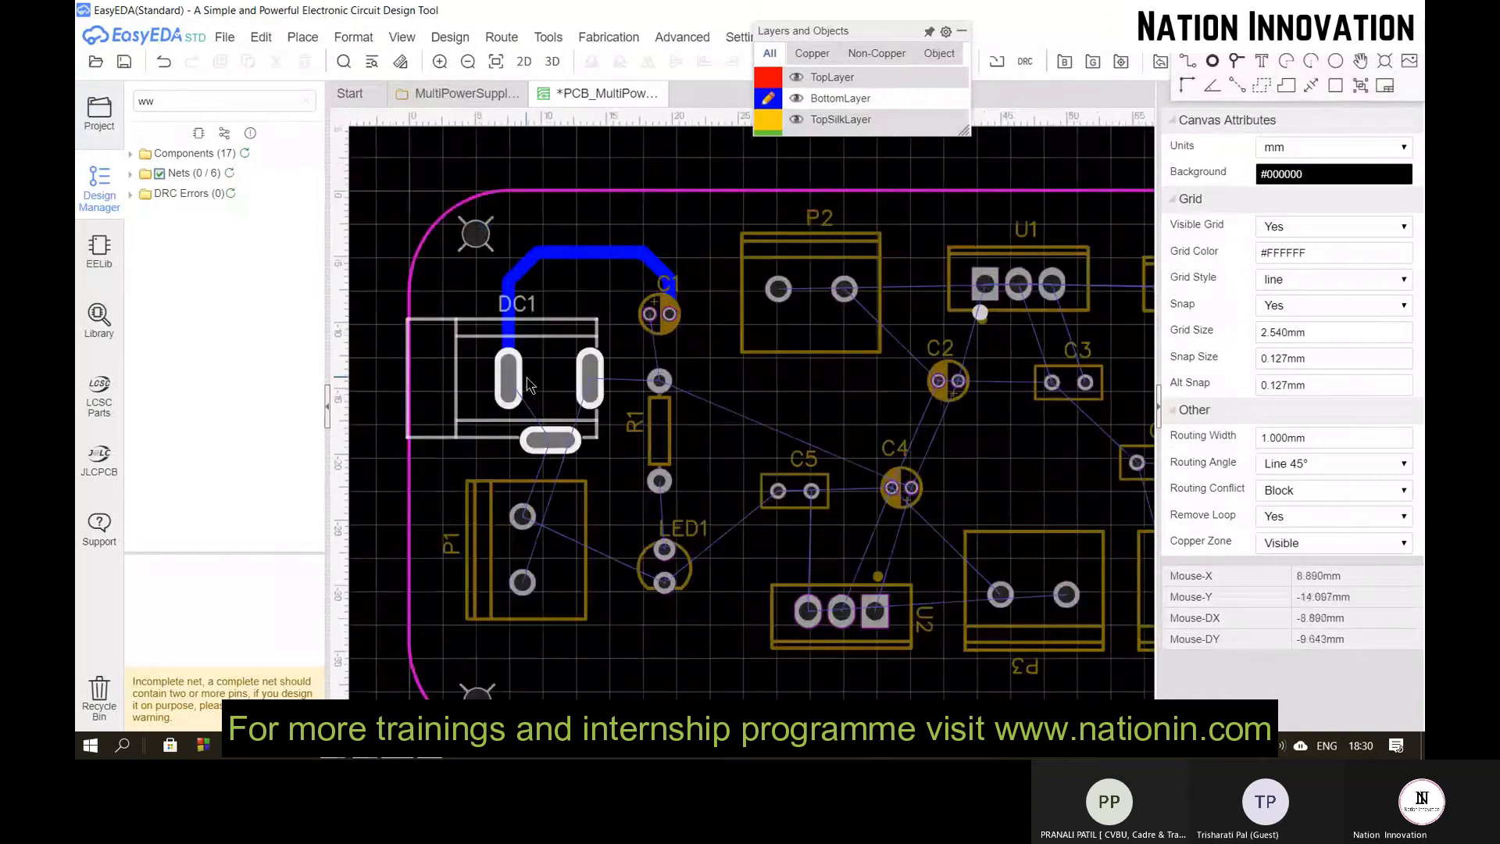
click(658, 330)
drag(659, 331, 666, 327)
click(670, 268)
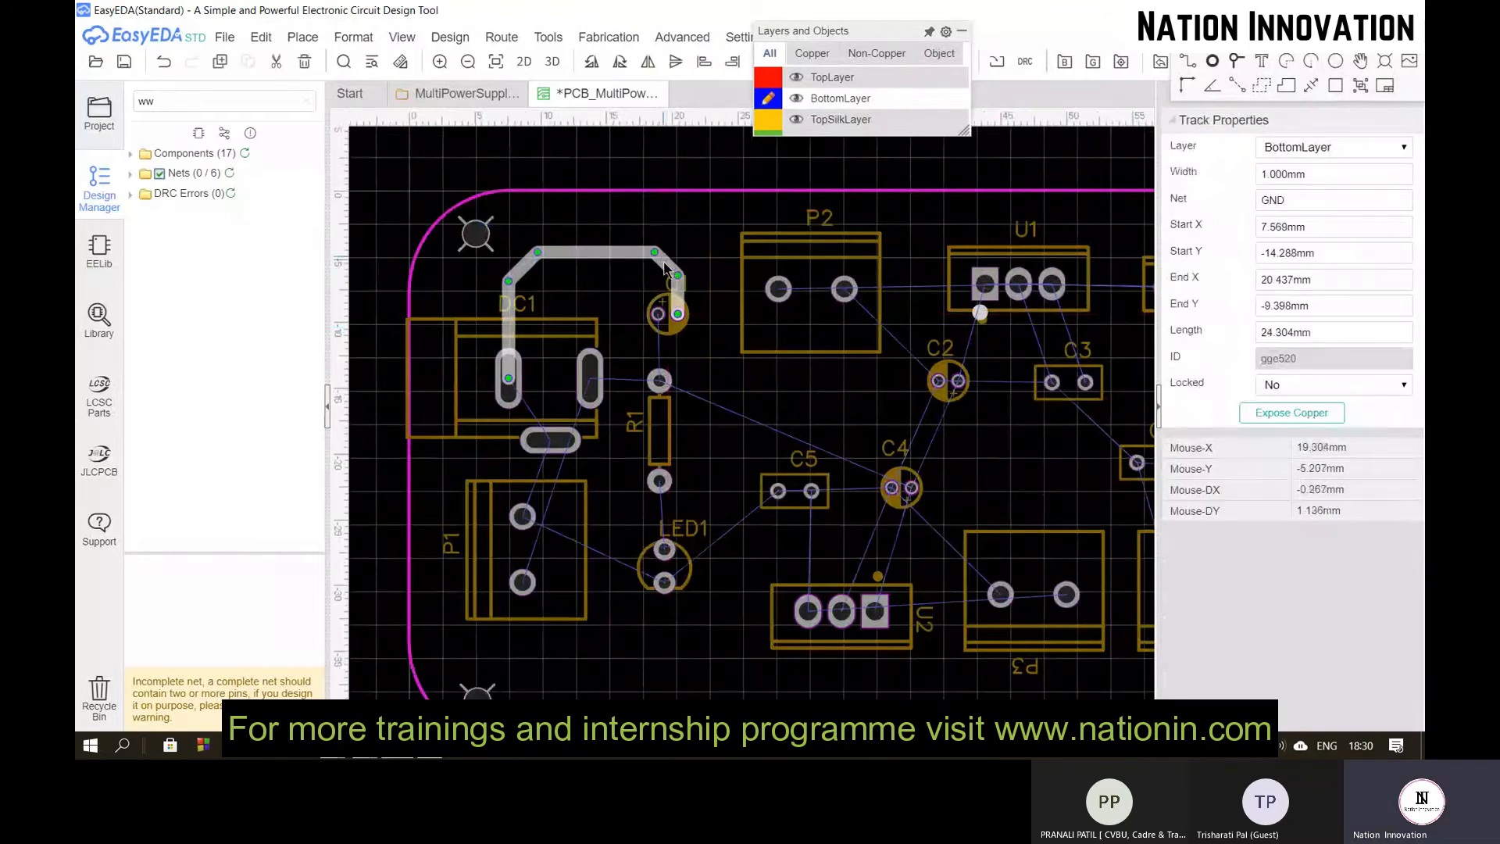
click(653, 348)
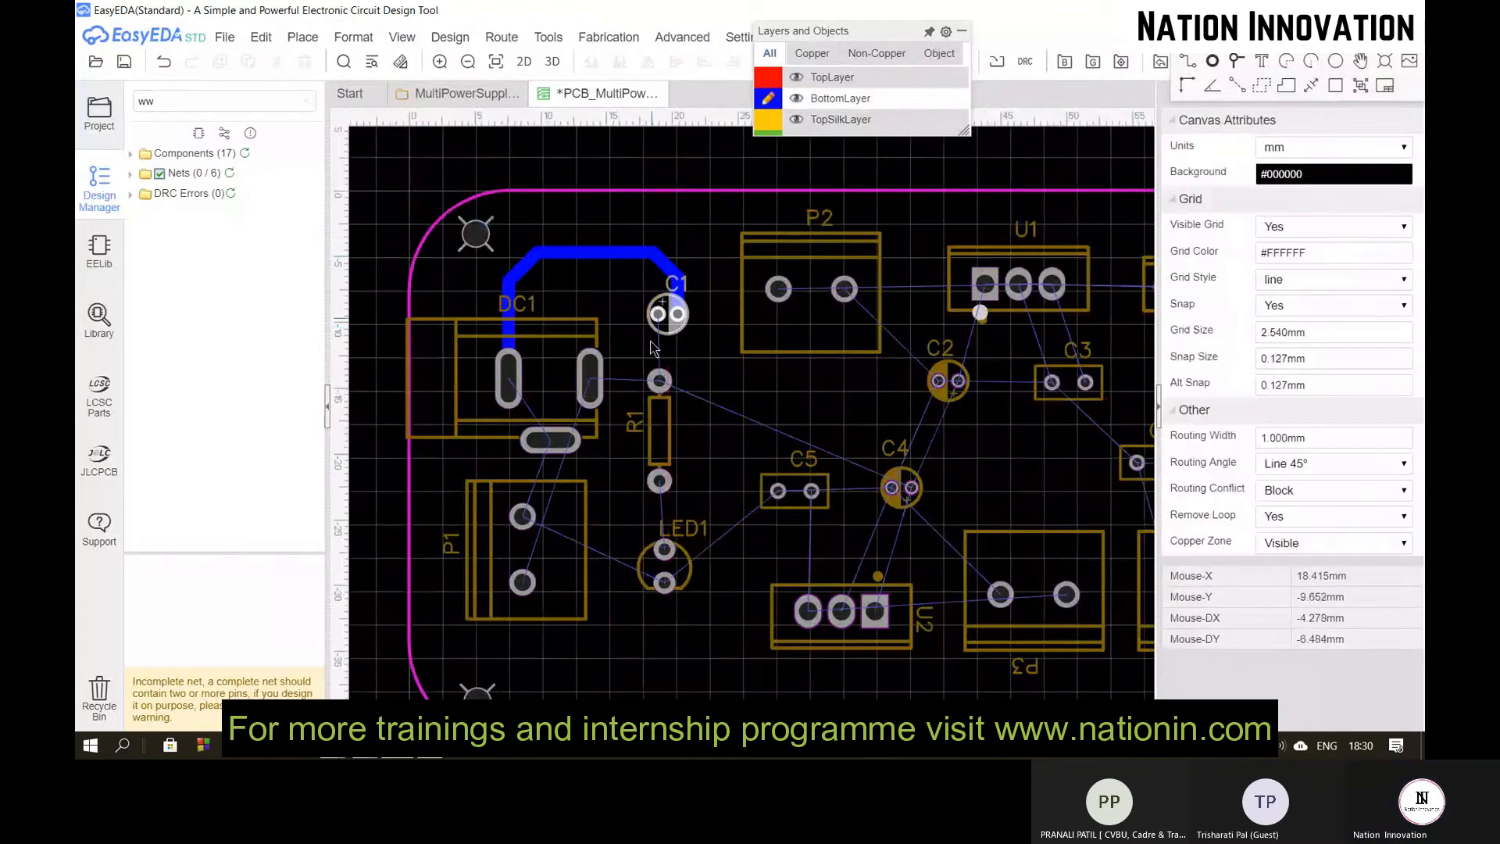
click(668, 328)
scroll(666, 327, up, 3)
drag(666, 327, 673, 330)
click(646, 256)
click(684, 242)
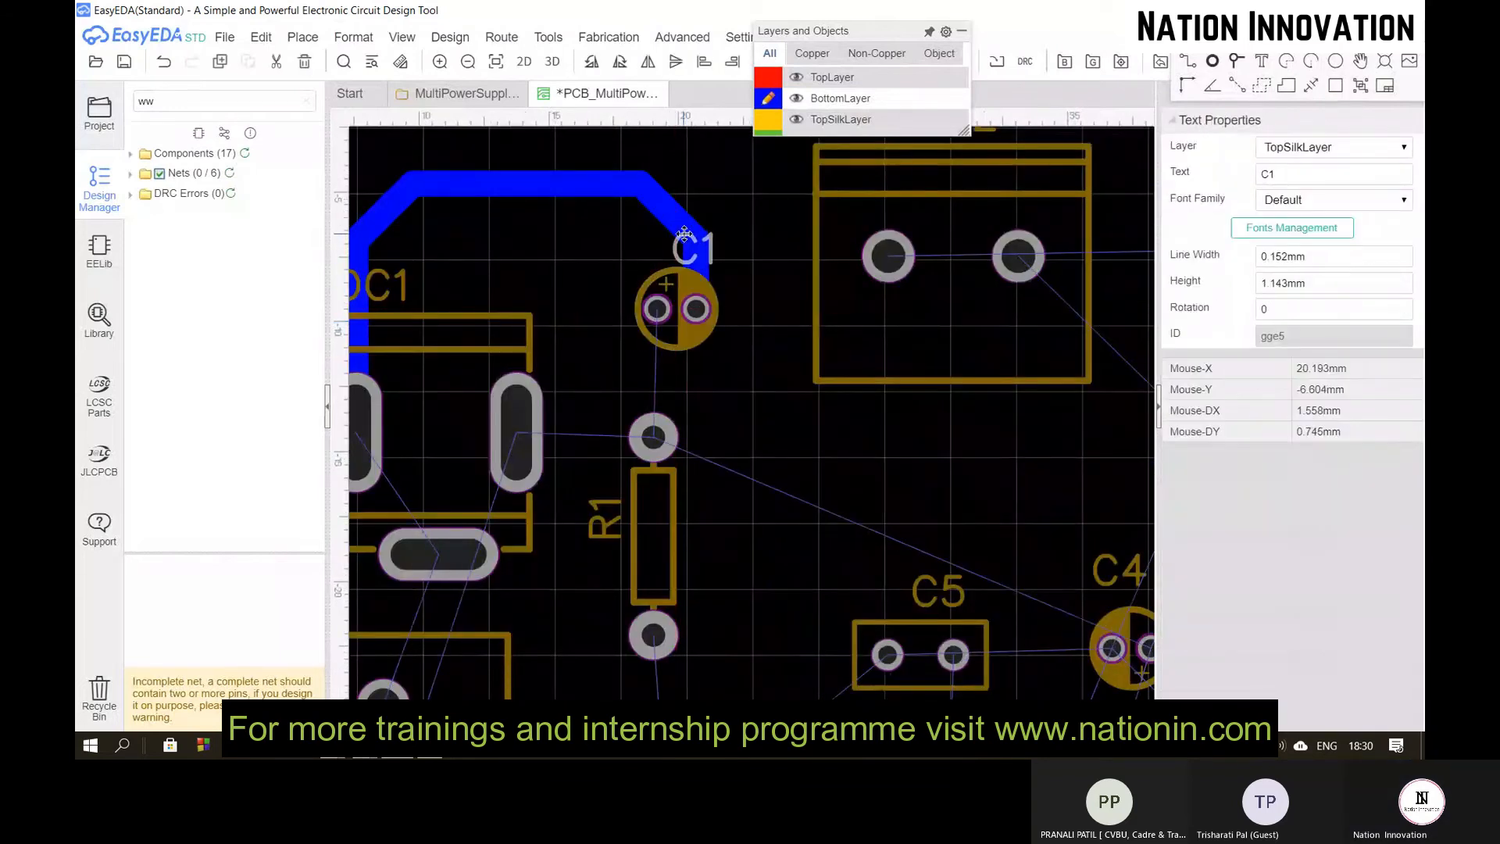
click(677, 221)
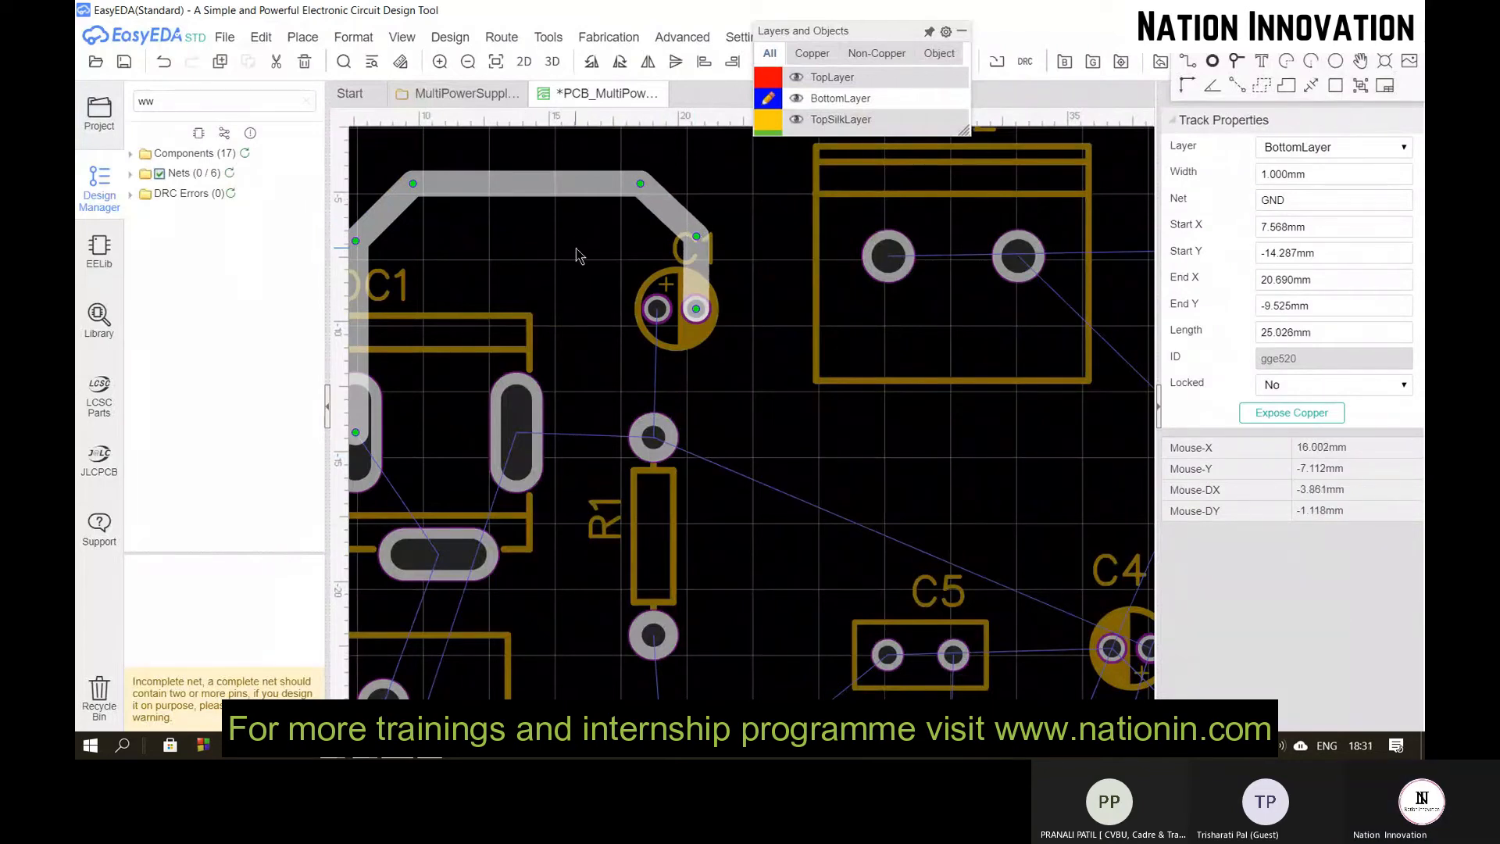
Step: Route bottom-layer tracks from C1's left pad to R1's upper pad and from R1's lower pad to LED1's upper pad
scroll(545, 273, down, 1)
click(545, 268)
key(w)
click(633, 293)
click(631, 384)
scroll(631, 387, down, 1)
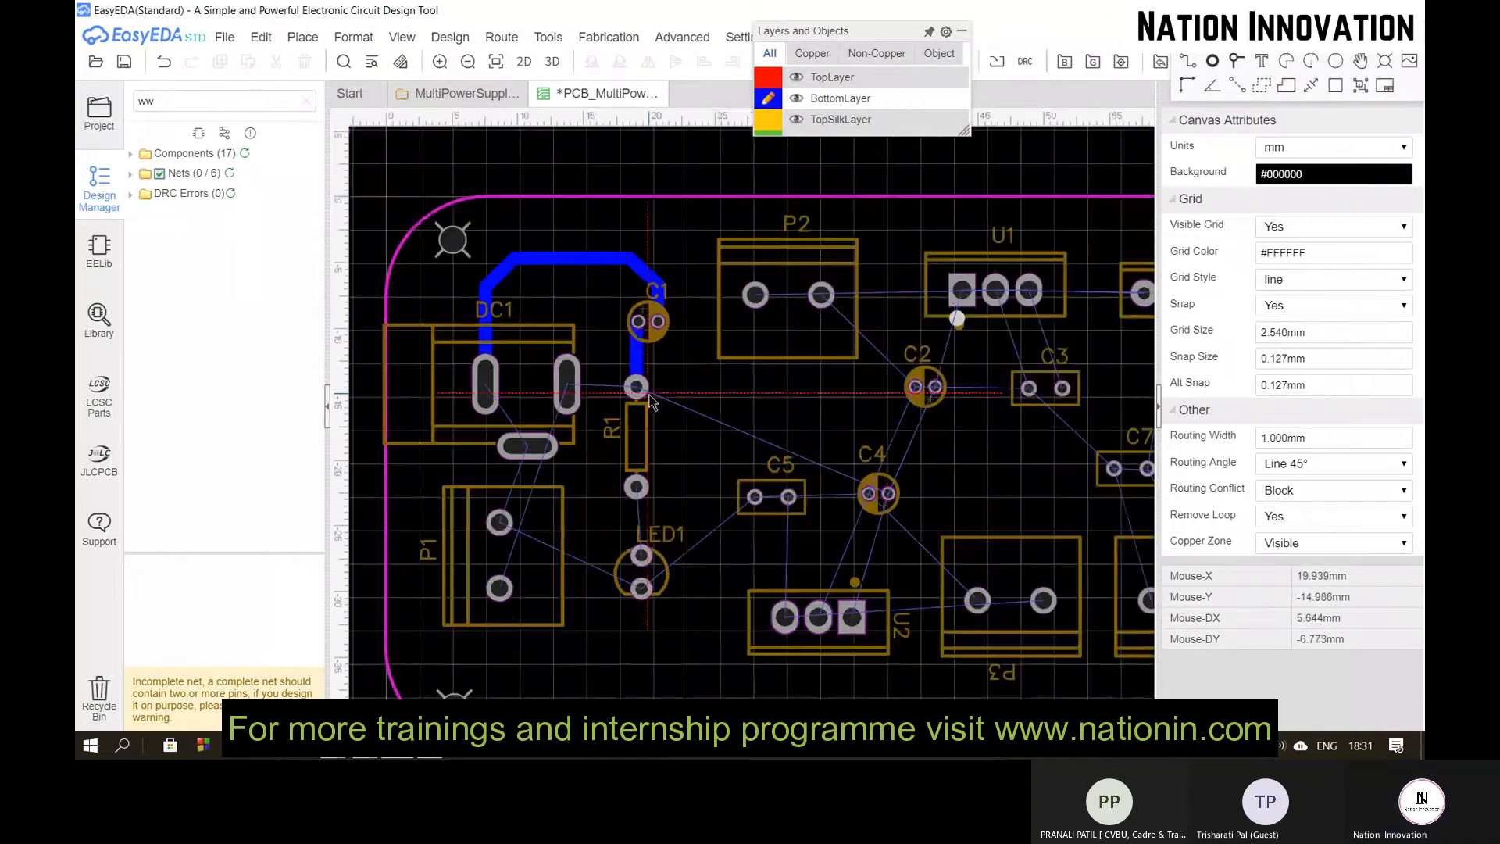
click(637, 488)
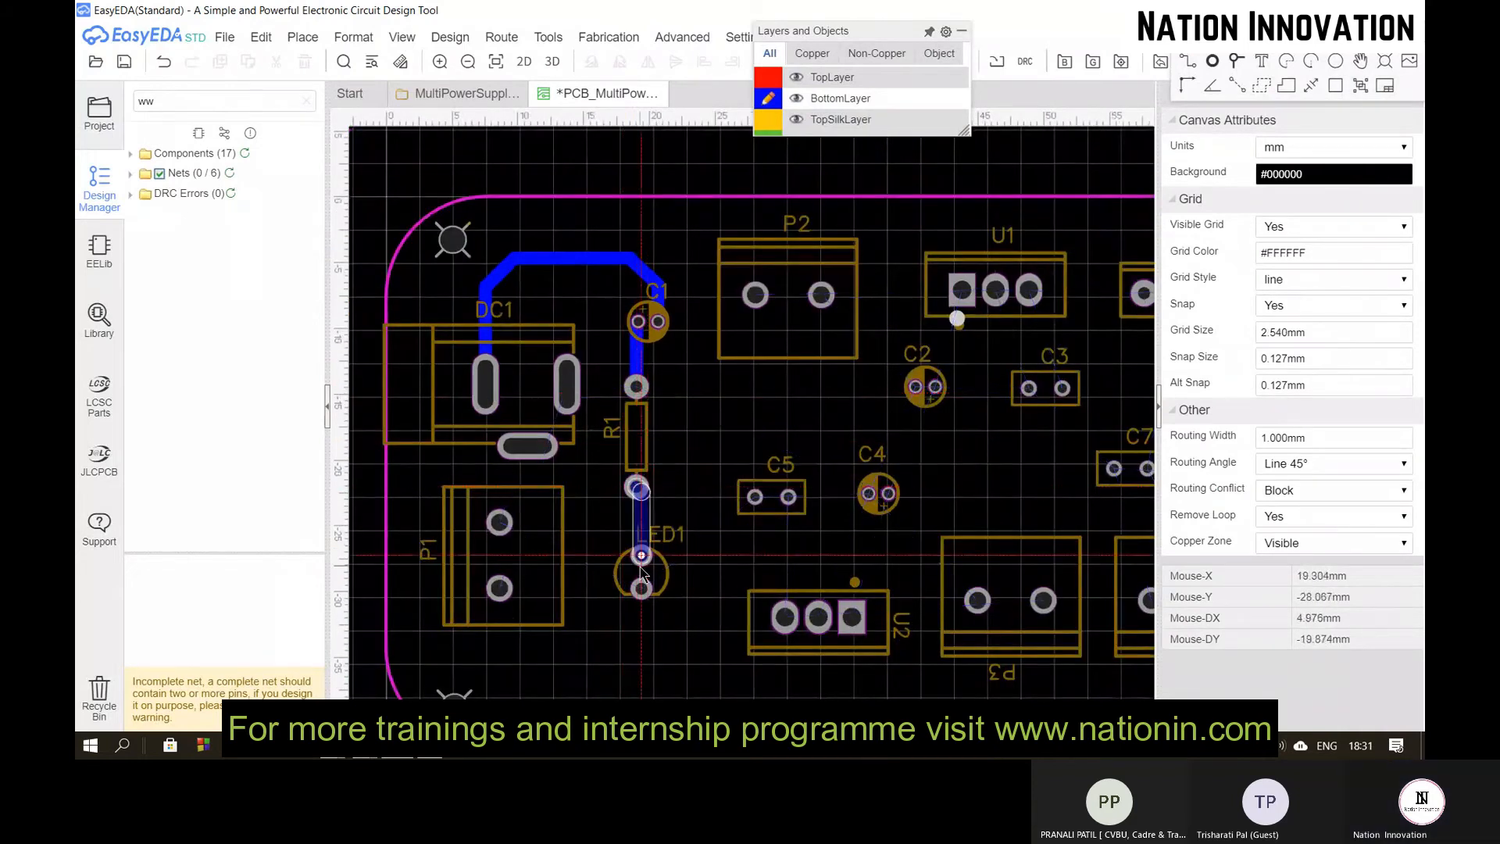
click(640, 555)
Step: Route a track from P1's lower pad to DC1's right pad, with a 45° bend near P1's edge
click(499, 588)
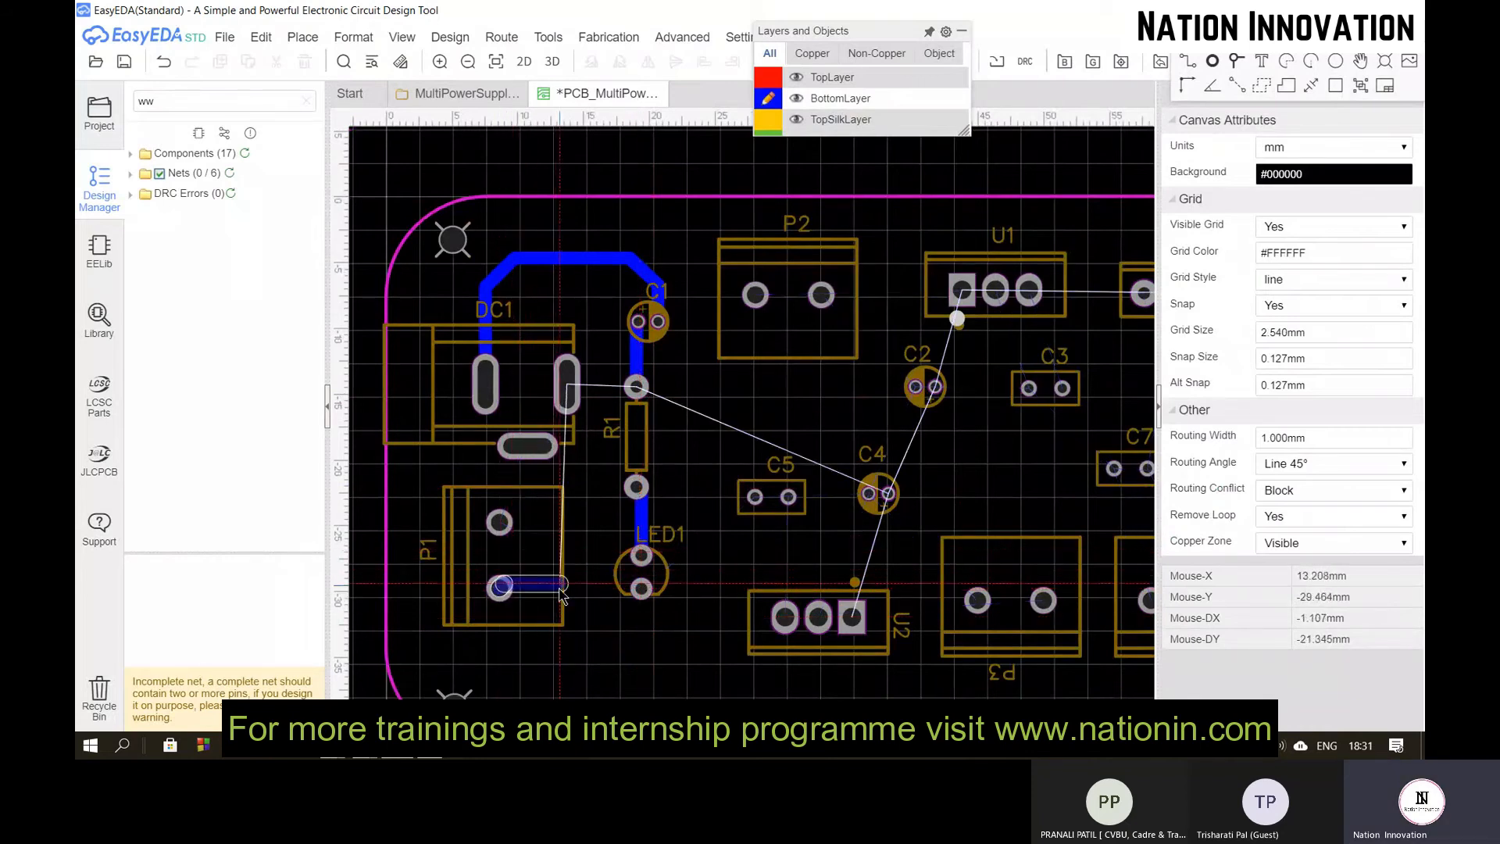
click(532, 587)
click(581, 388)
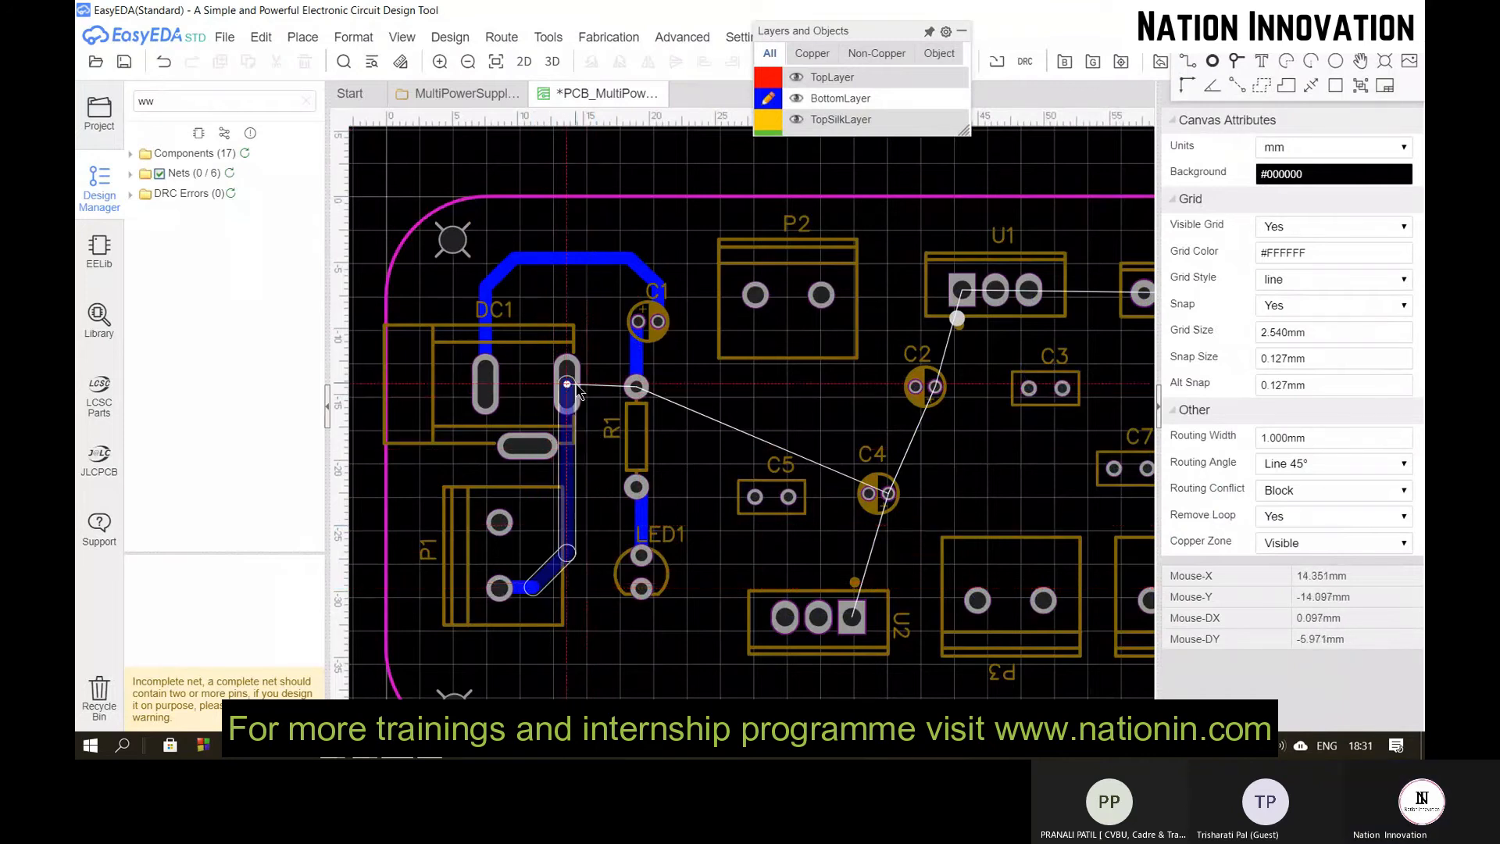
Step: Route the ground track from P1's upper pad around the left side and underneath P1 to LED1's lower pad
click(499, 521)
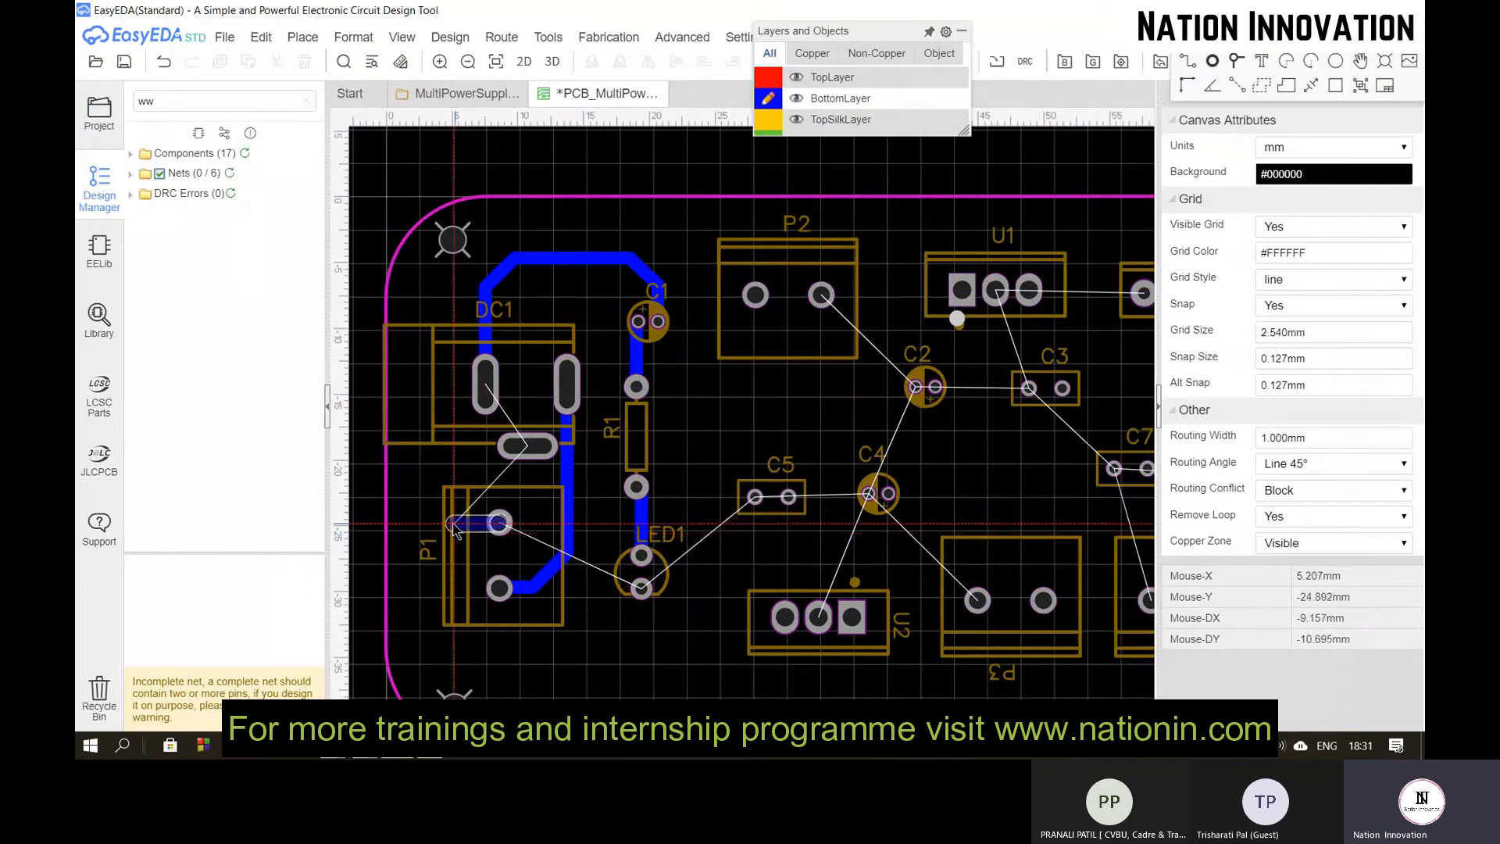
click(453, 522)
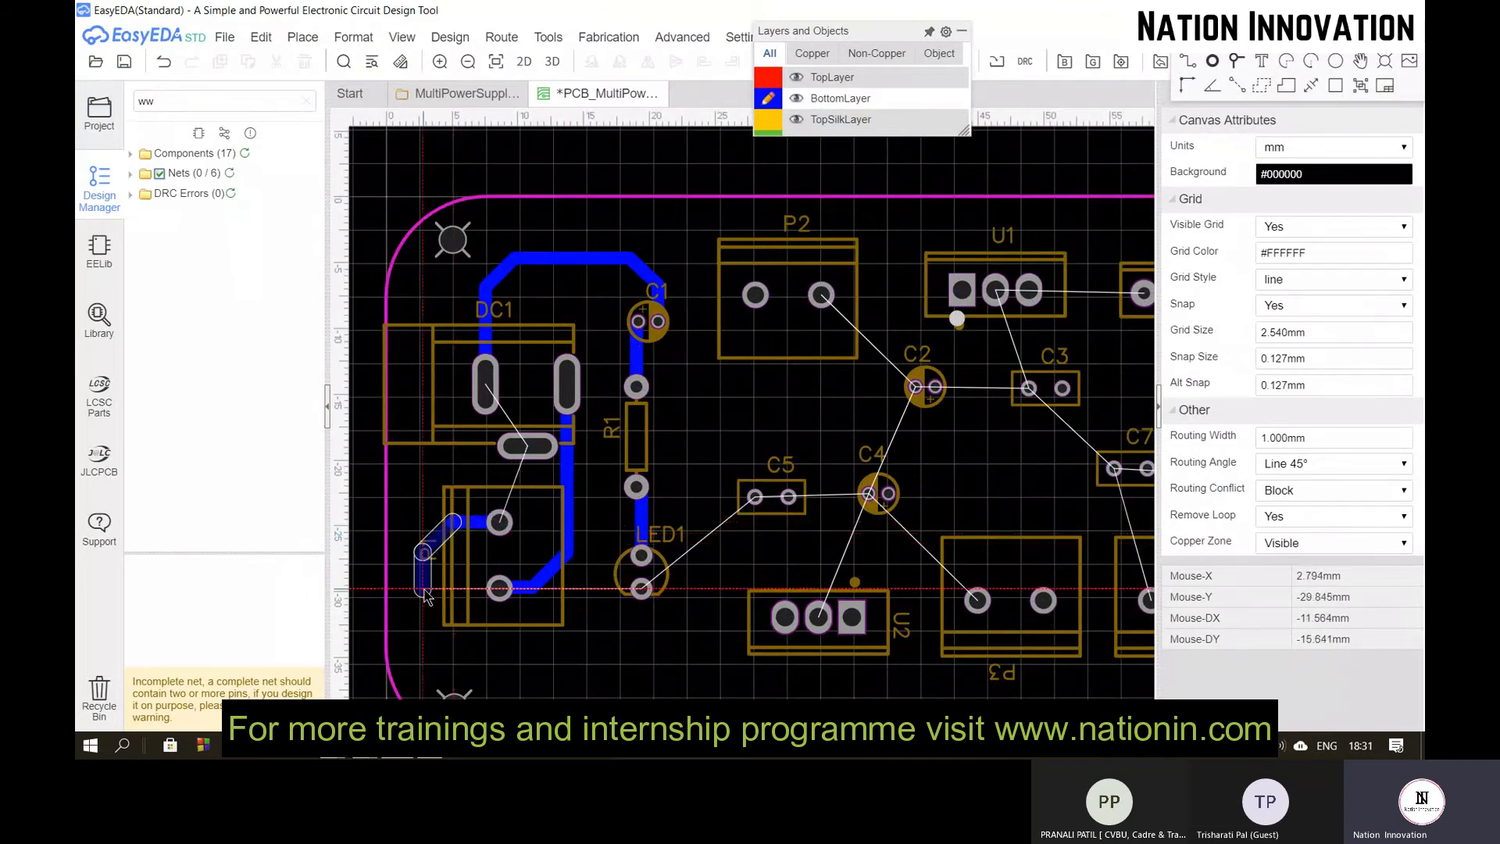
click(426, 599)
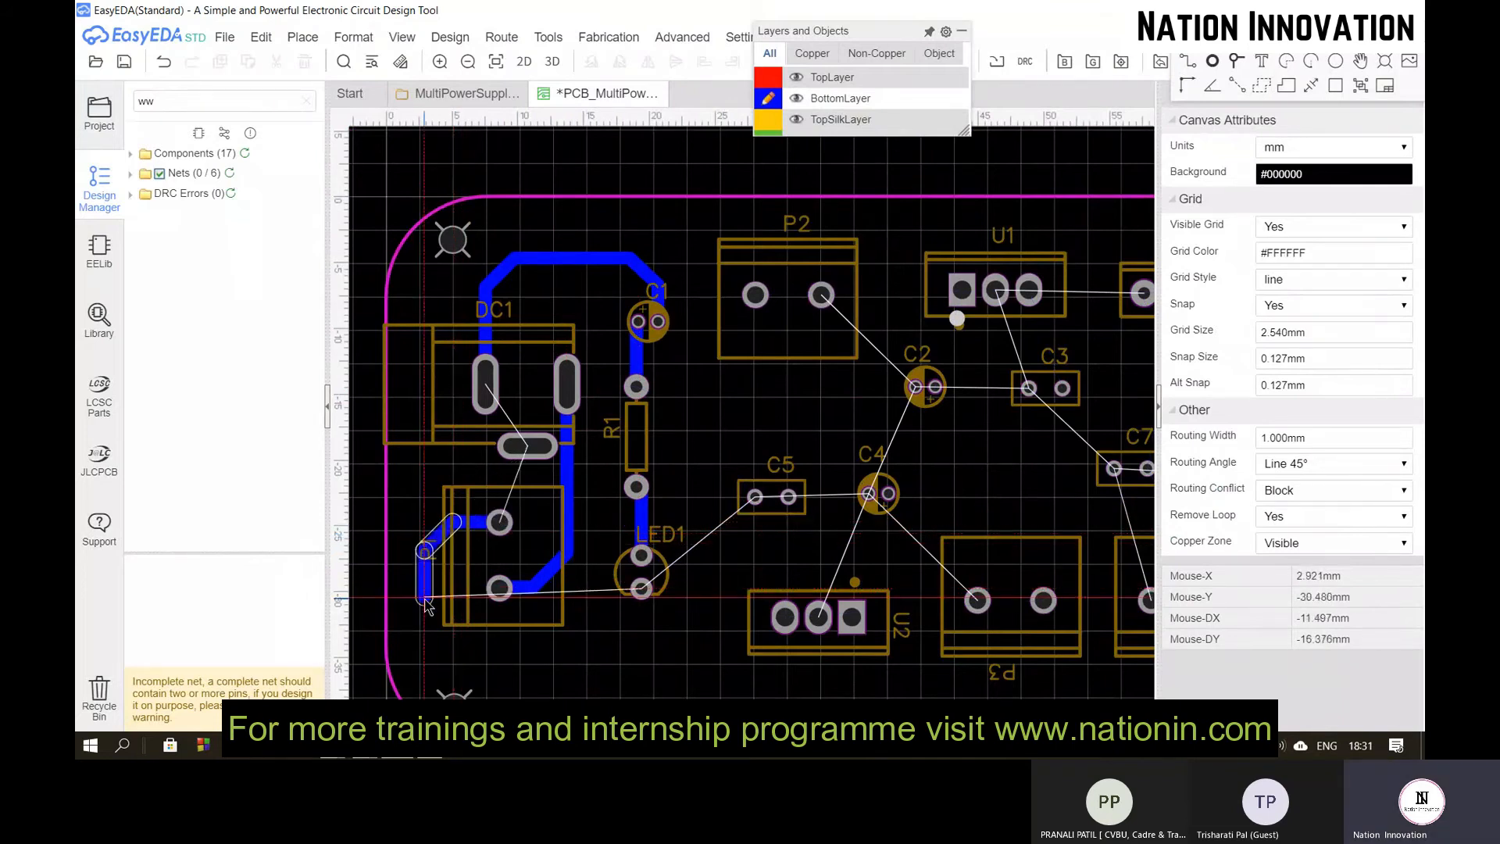
click(426, 646)
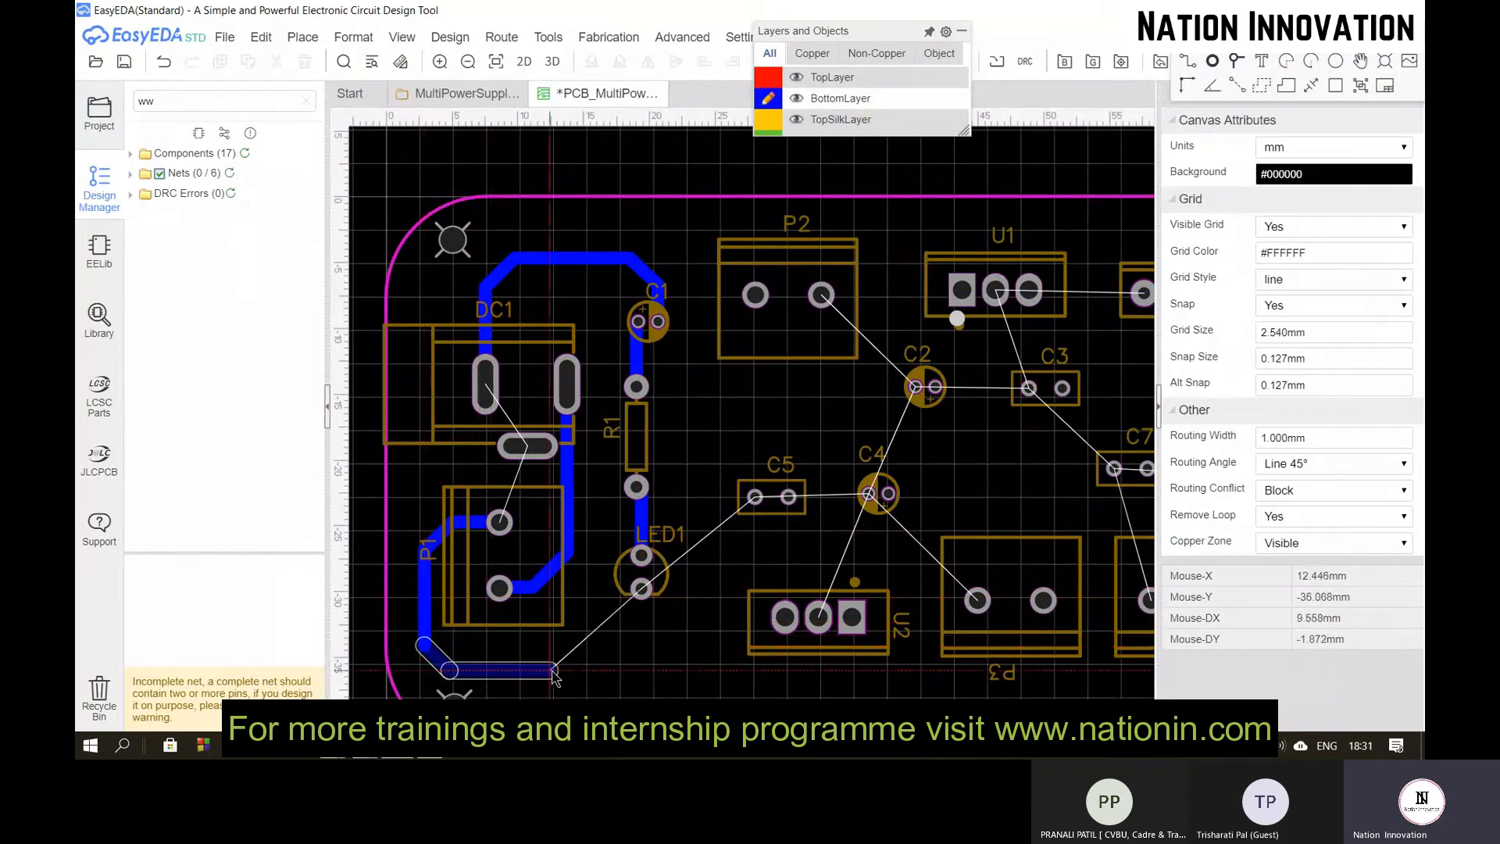
click(599, 672)
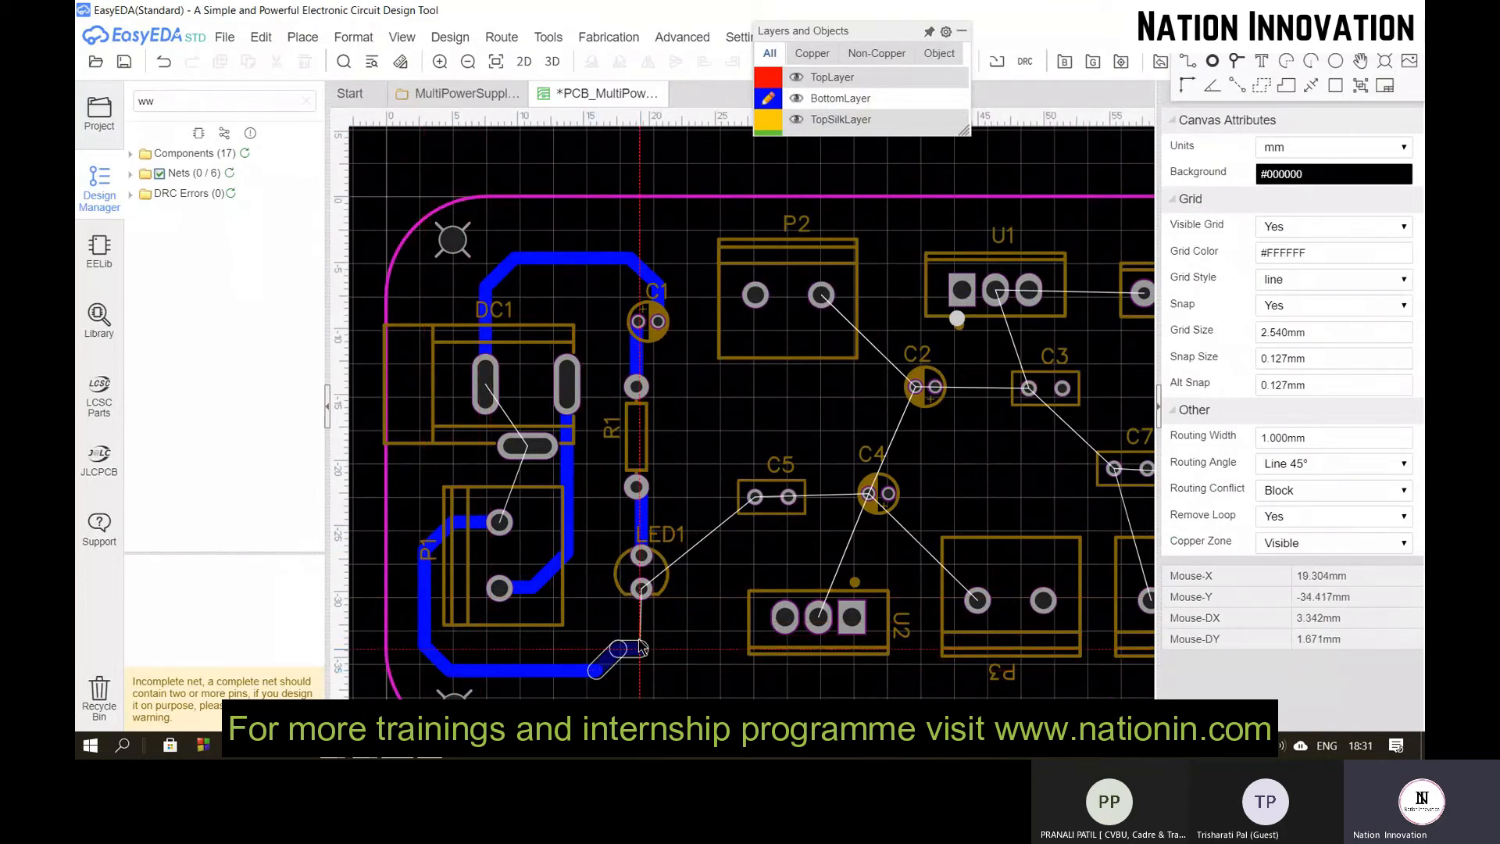
click(641, 591)
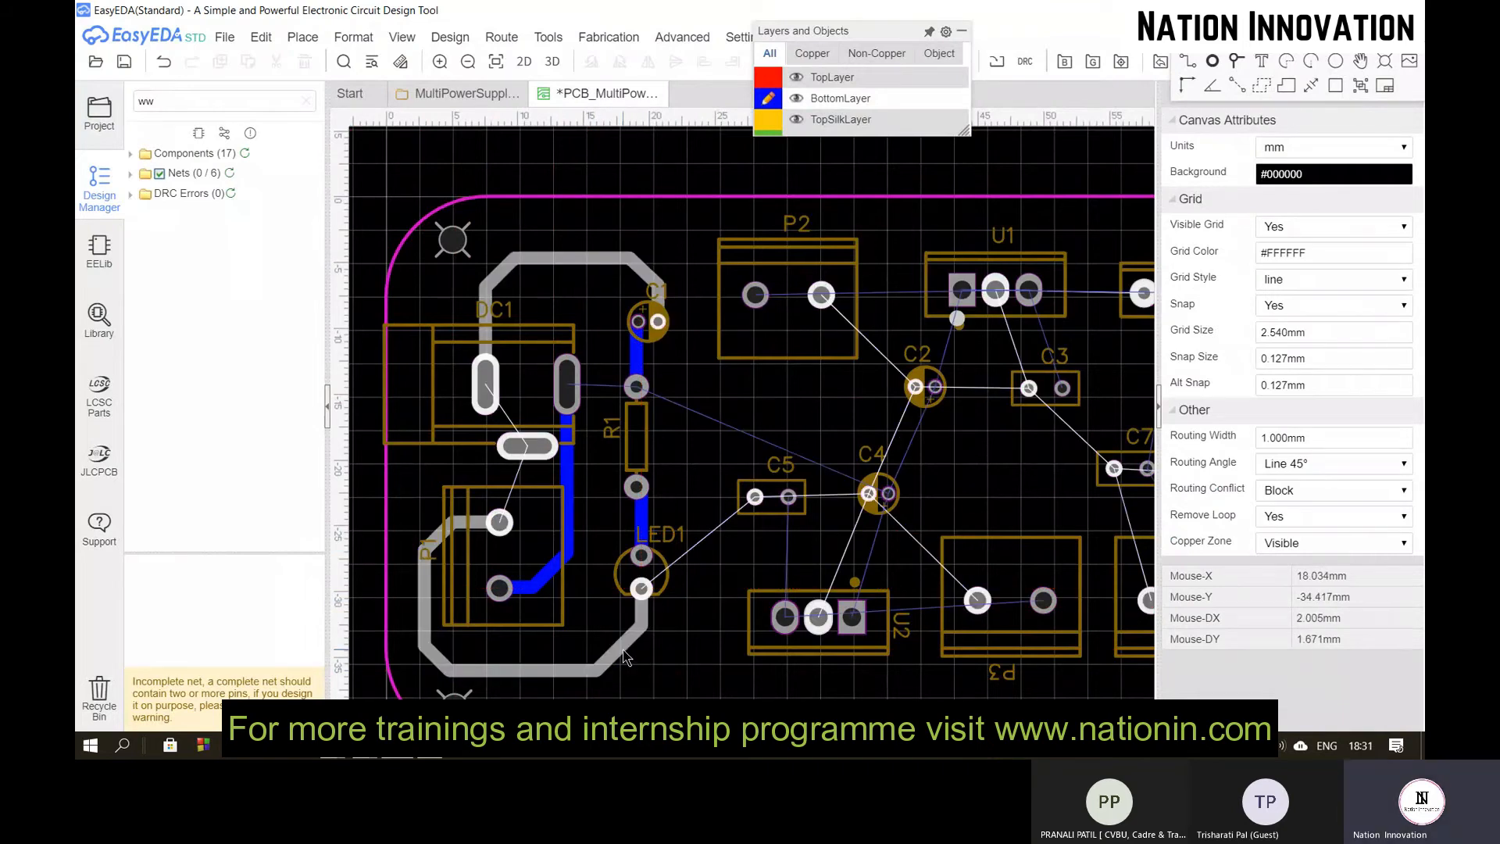
Step: Move the diagonal corner segment of the ground track below LED1 slightly outward
click(625, 656)
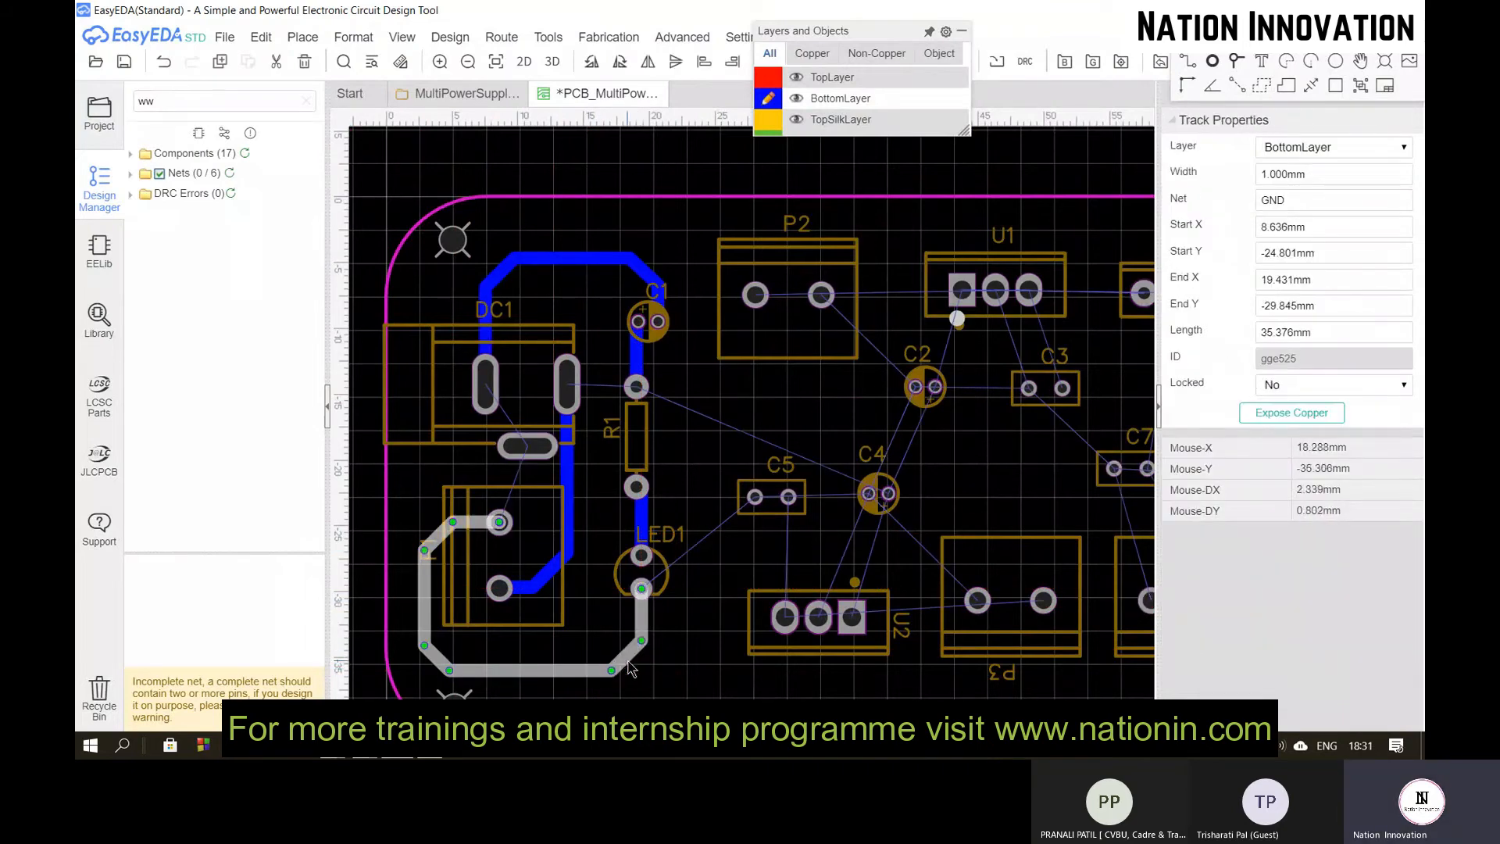
click(645, 671)
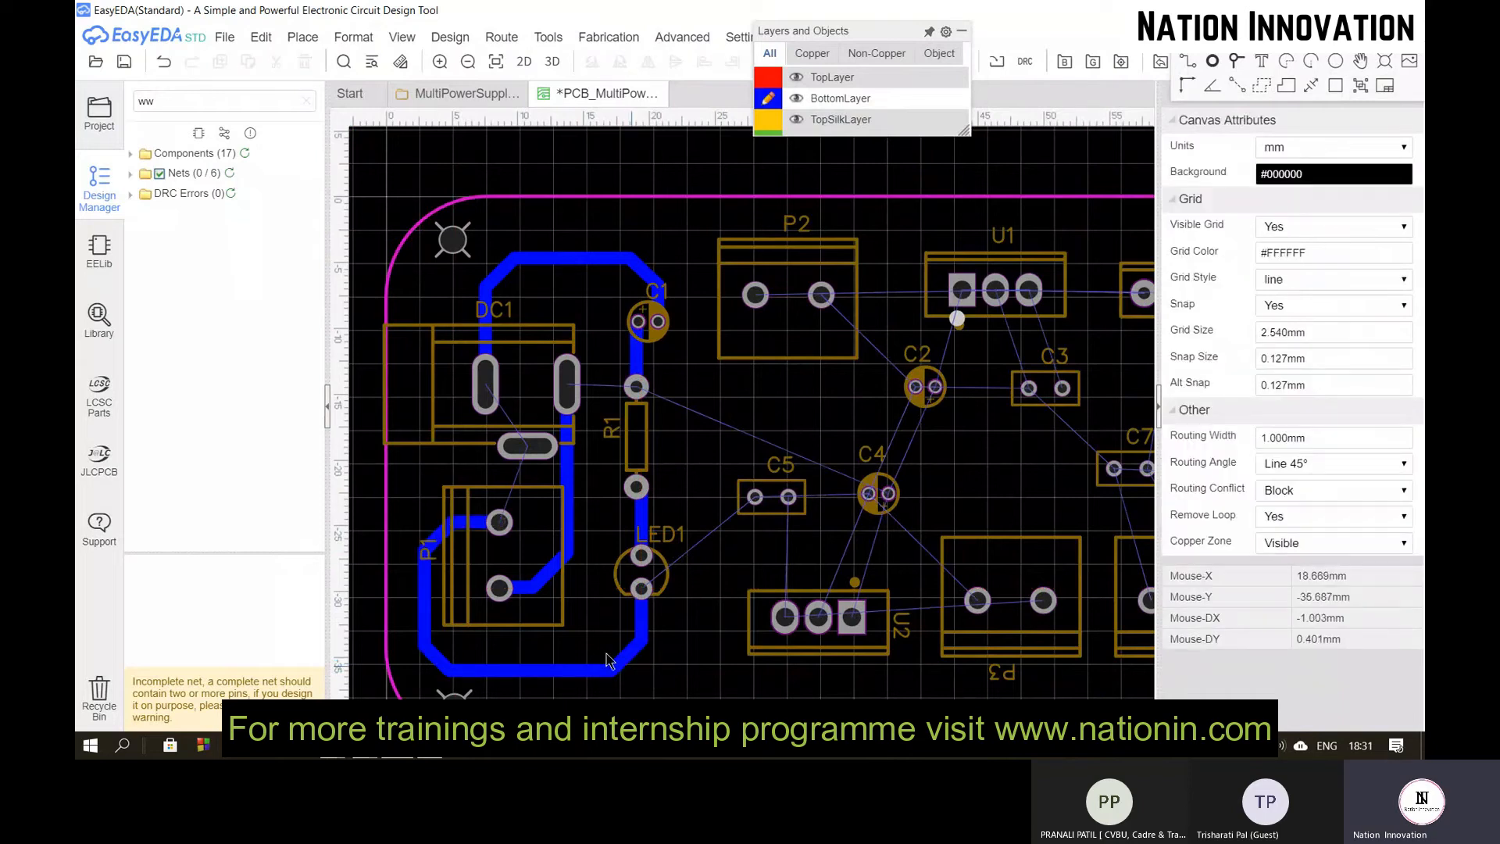
click(633, 663)
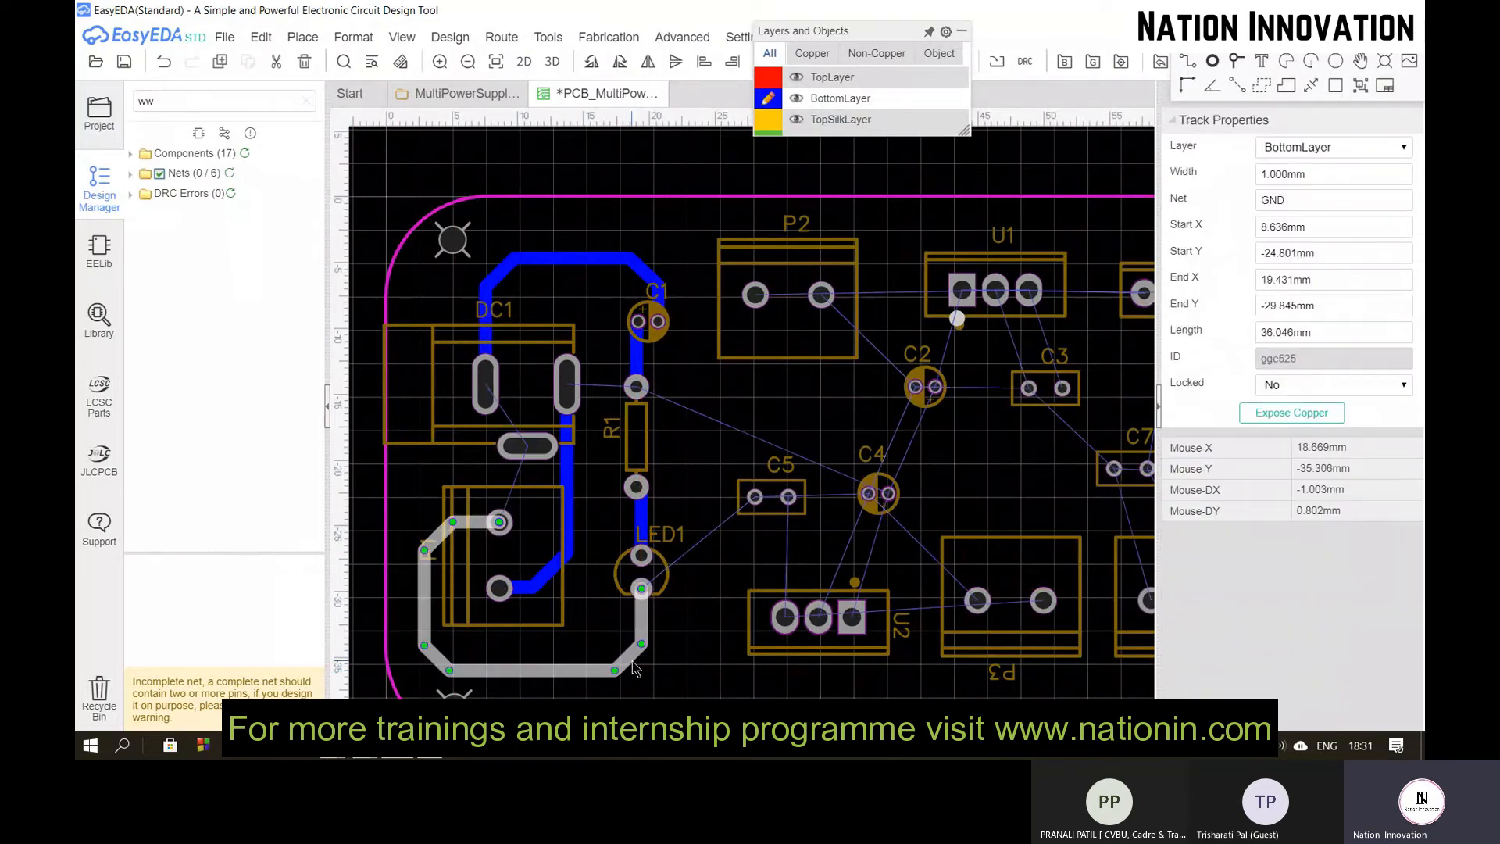
click(635, 666)
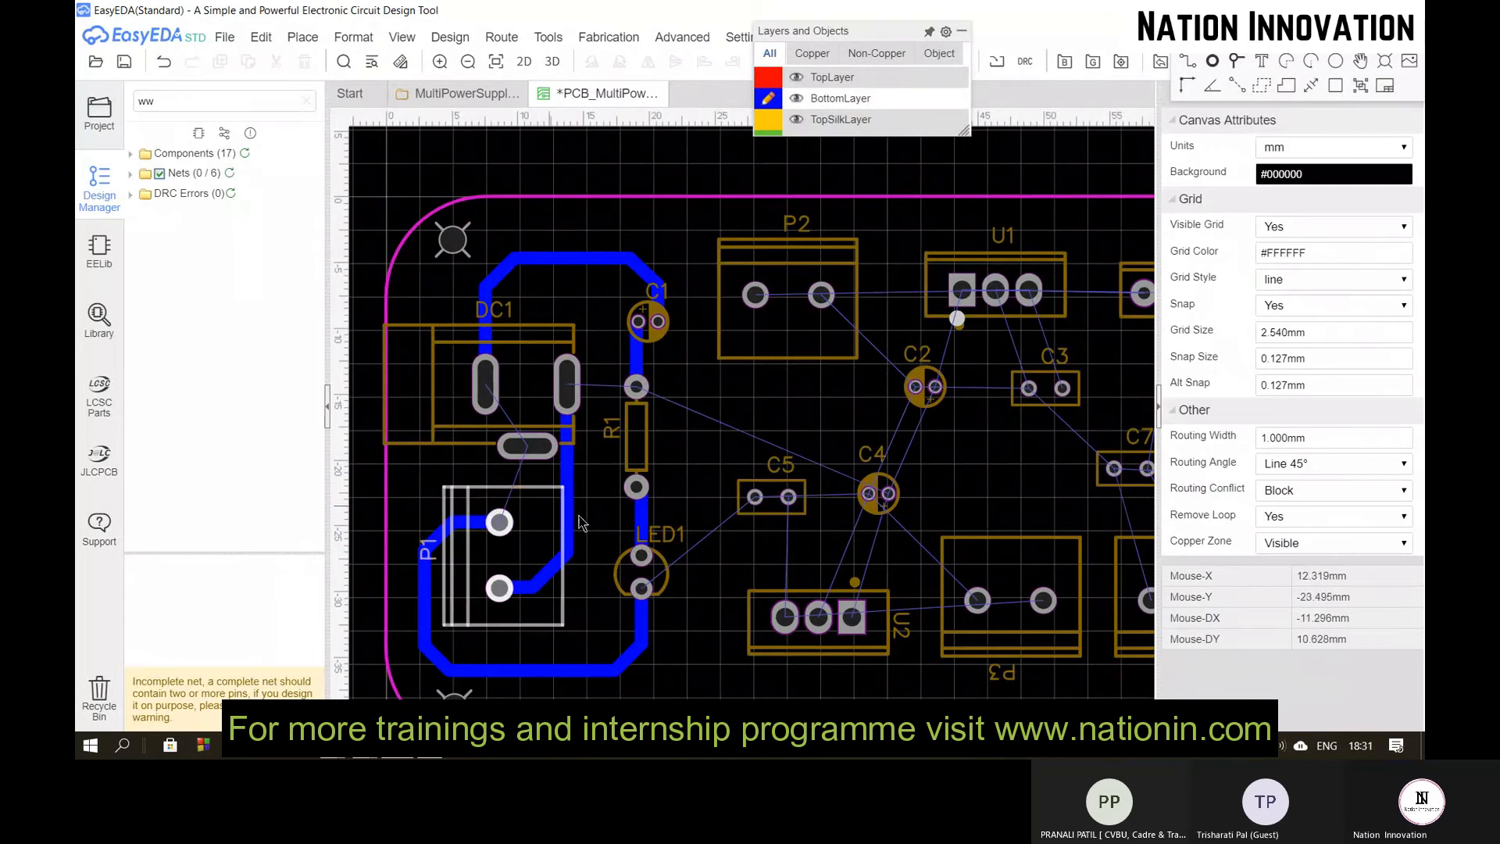
Step: Connect DC1's lower pad with tracks to P1's upper pad and to DC1's left pad
key(w)
click(499, 521)
click(527, 446)
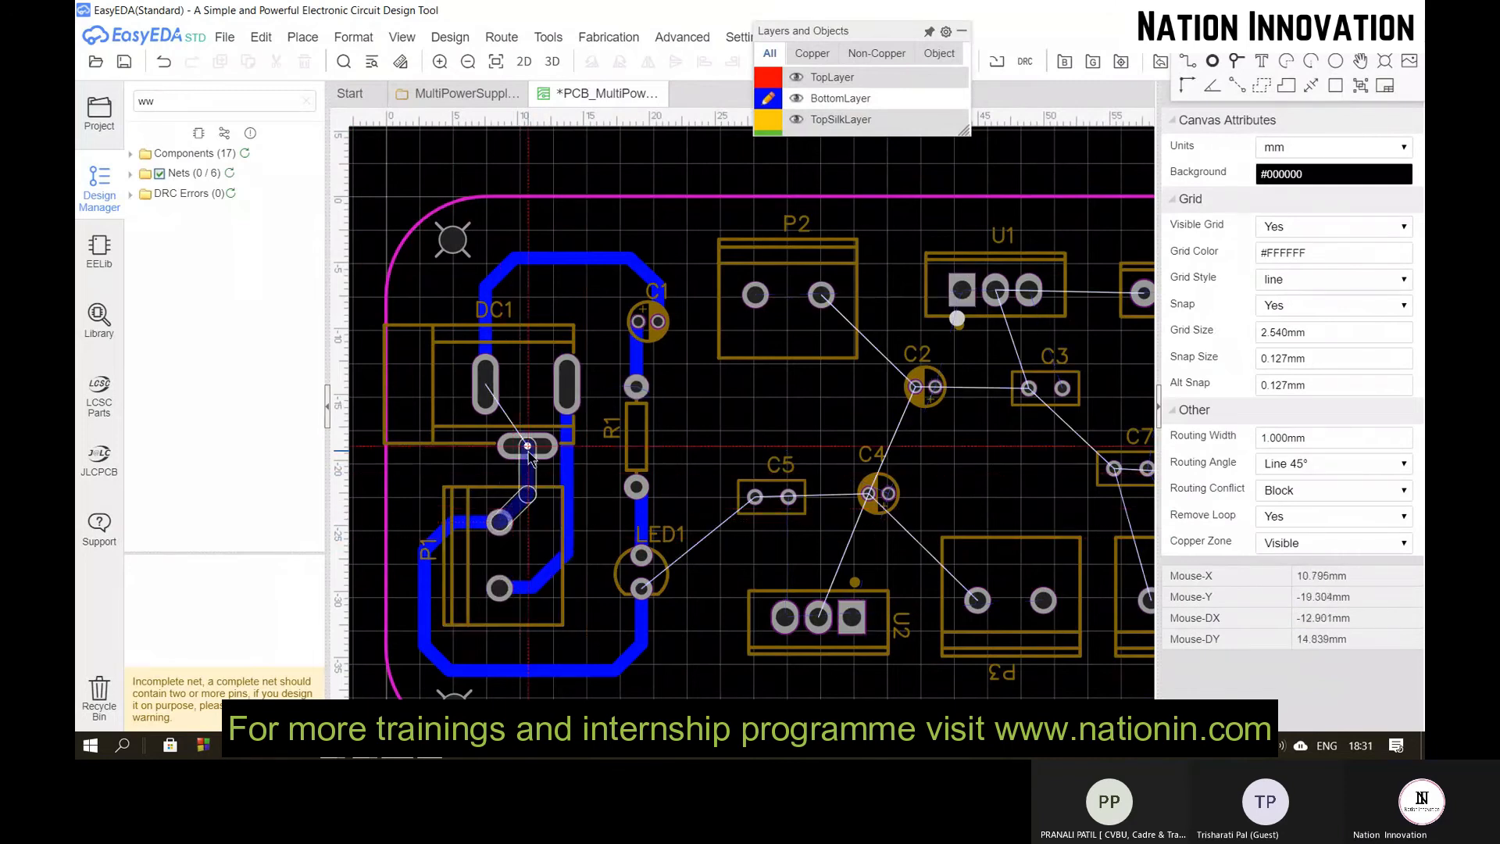
click(485, 385)
click(527, 446)
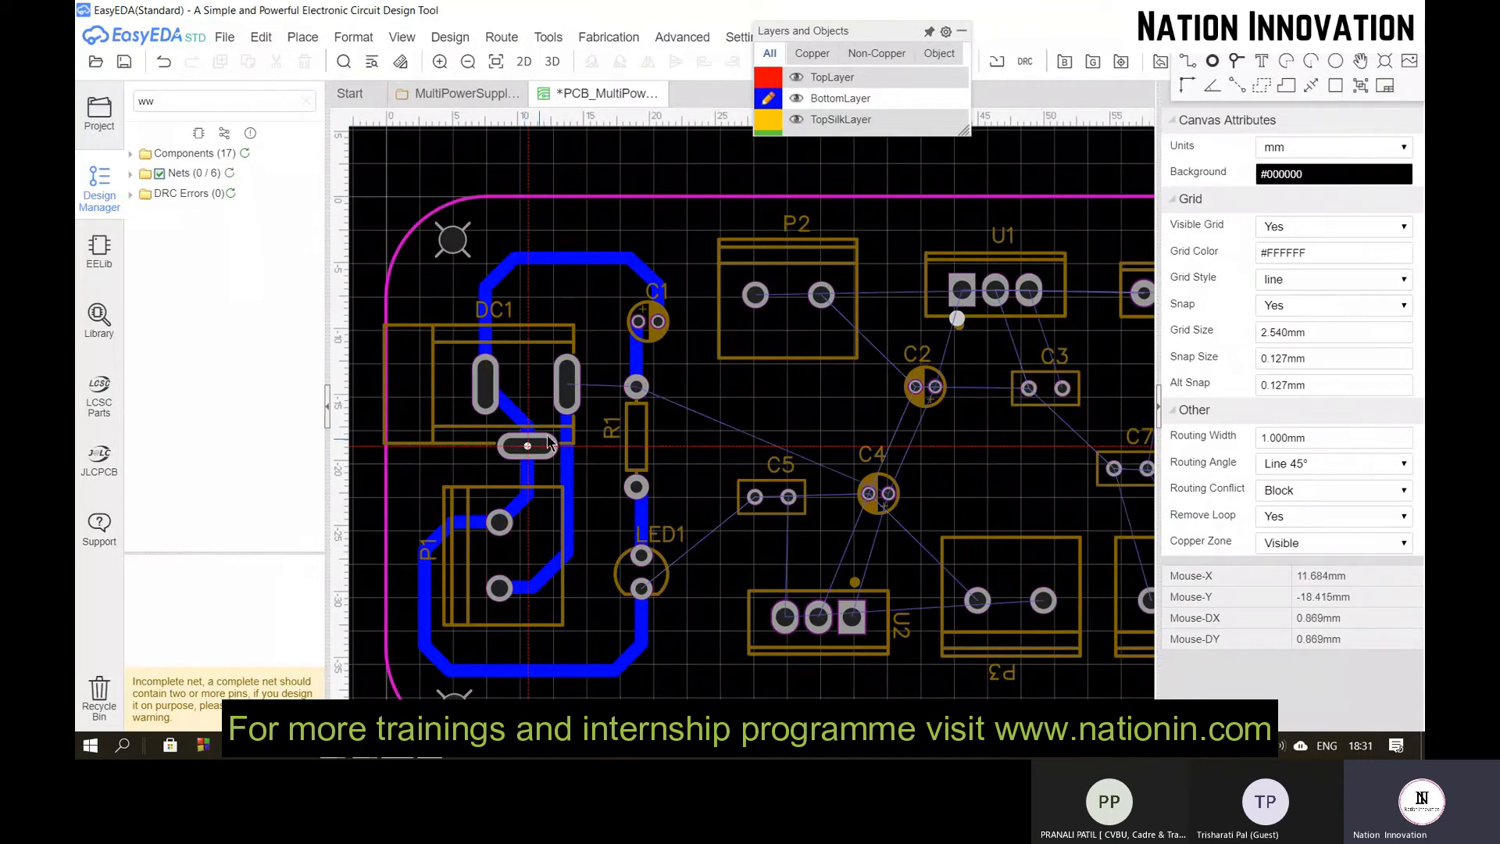
Step: Route a straight horizontal track from DC1's right pad to R1's upper pad
scroll(577, 380, up, 2)
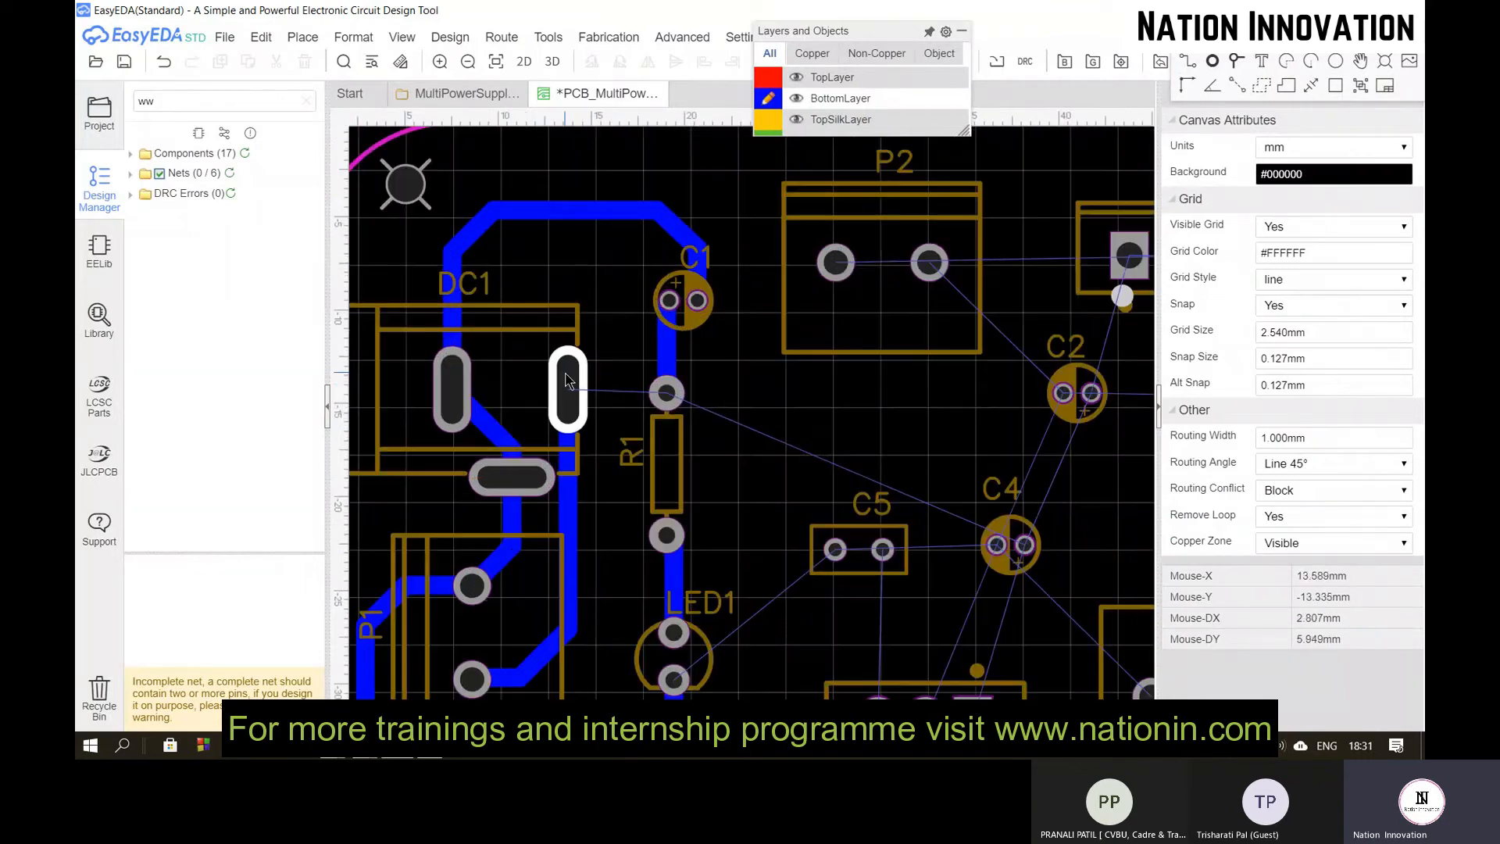
scroll(566, 375, up, 2)
key(w)
click(569, 396)
click(703, 400)
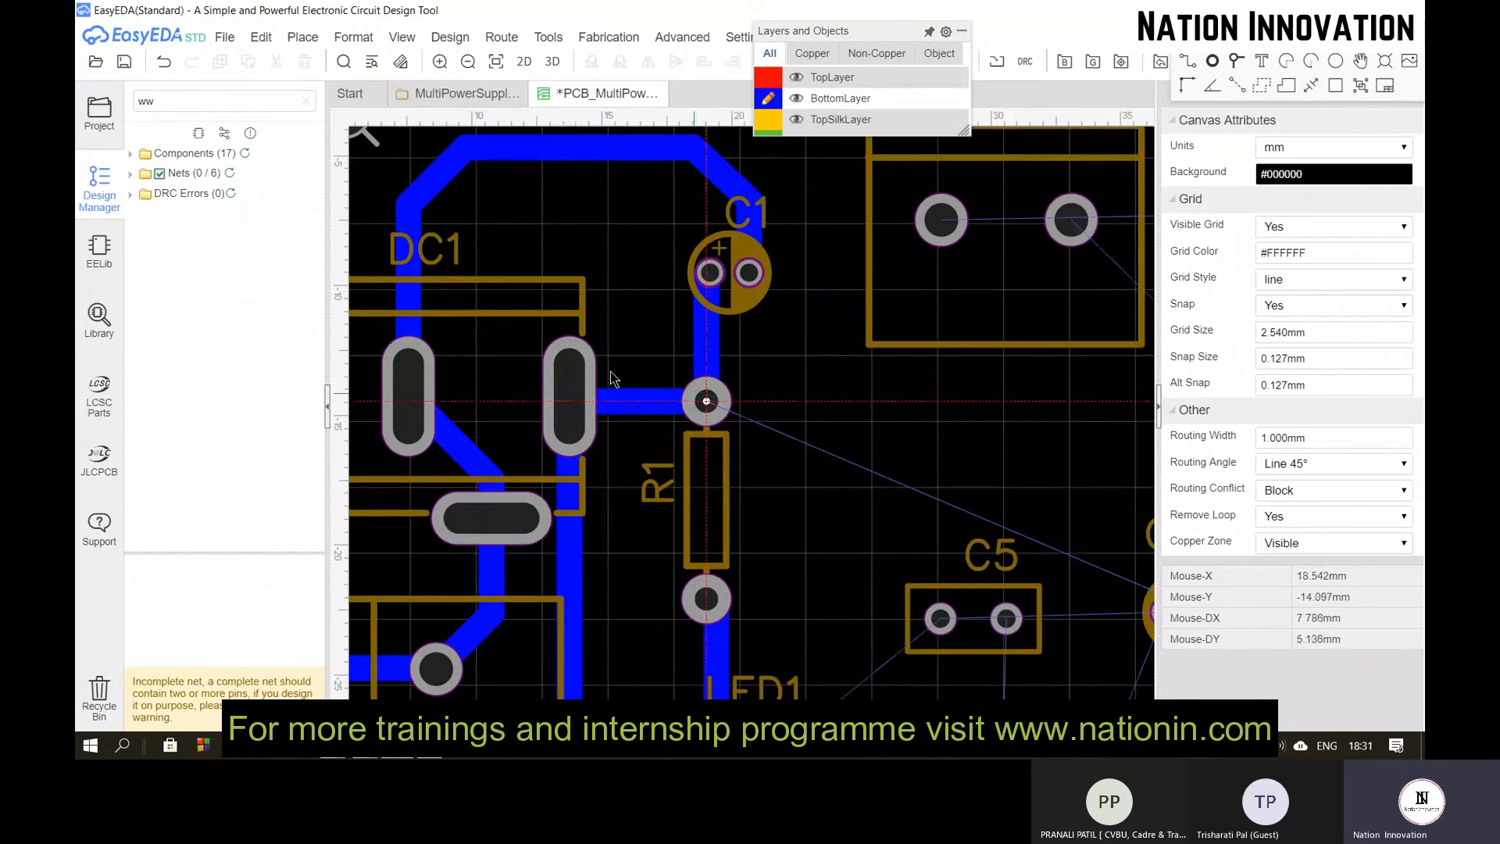
scroll(611, 379, down, 2)
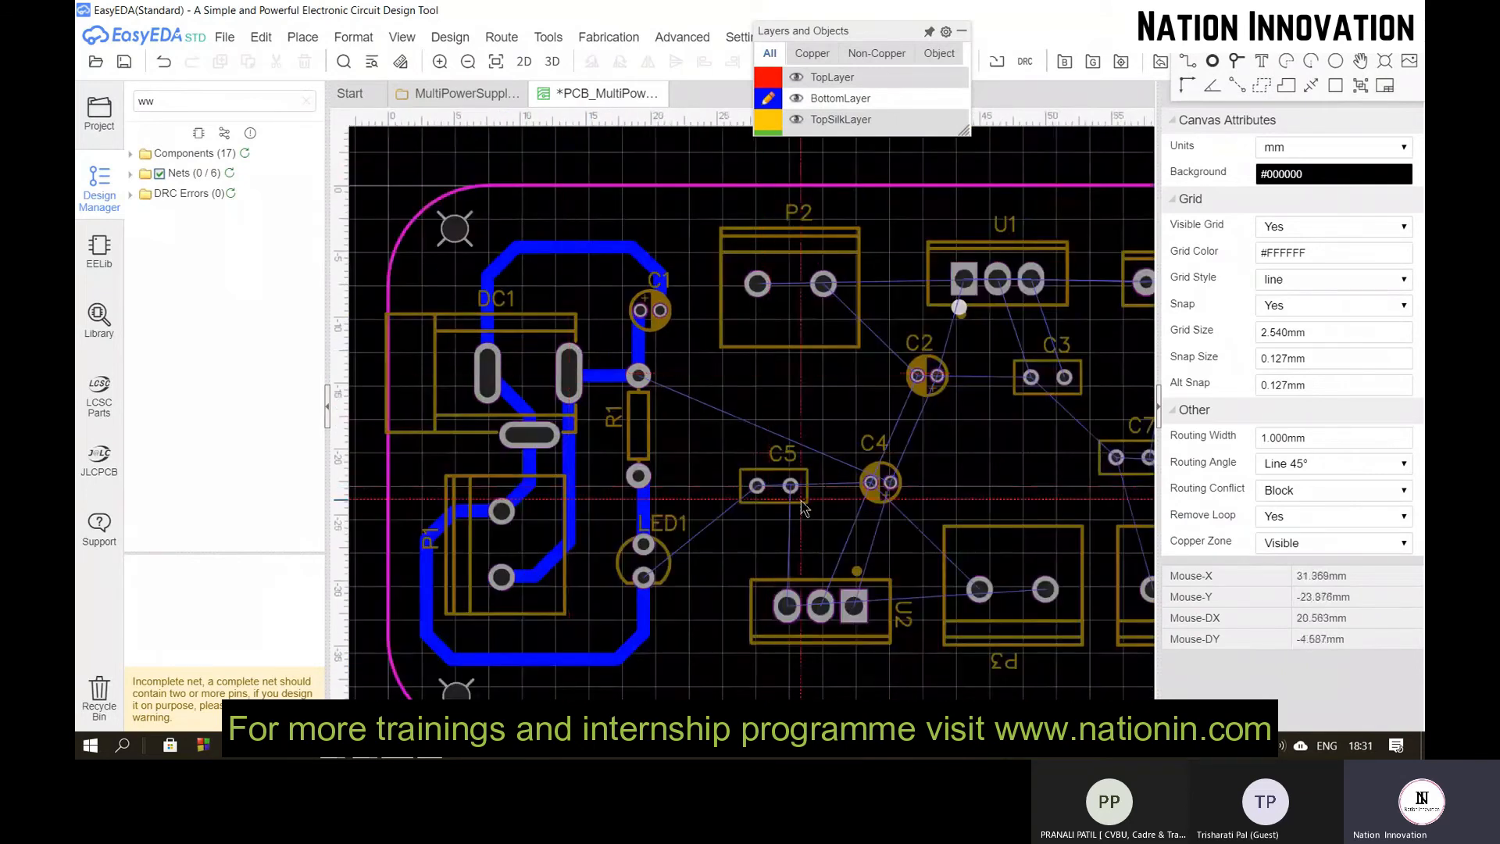
Step: Route tracks from C5's left pad to LED1's lower pad and from C5's right pad to U2's left pad
scroll(531, 367, down, 2)
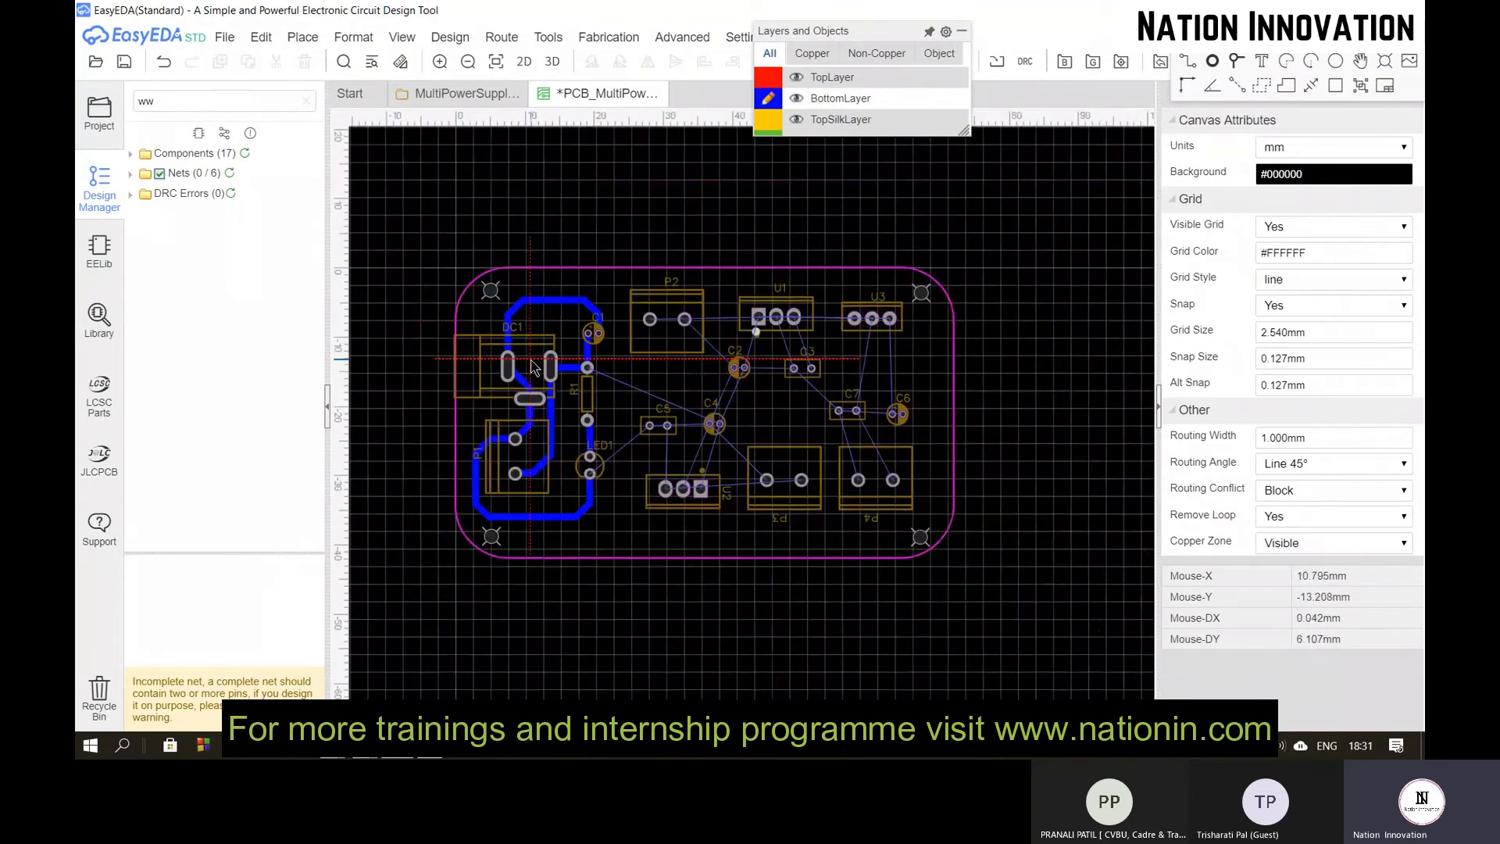
scroll(891, 348, up, 3)
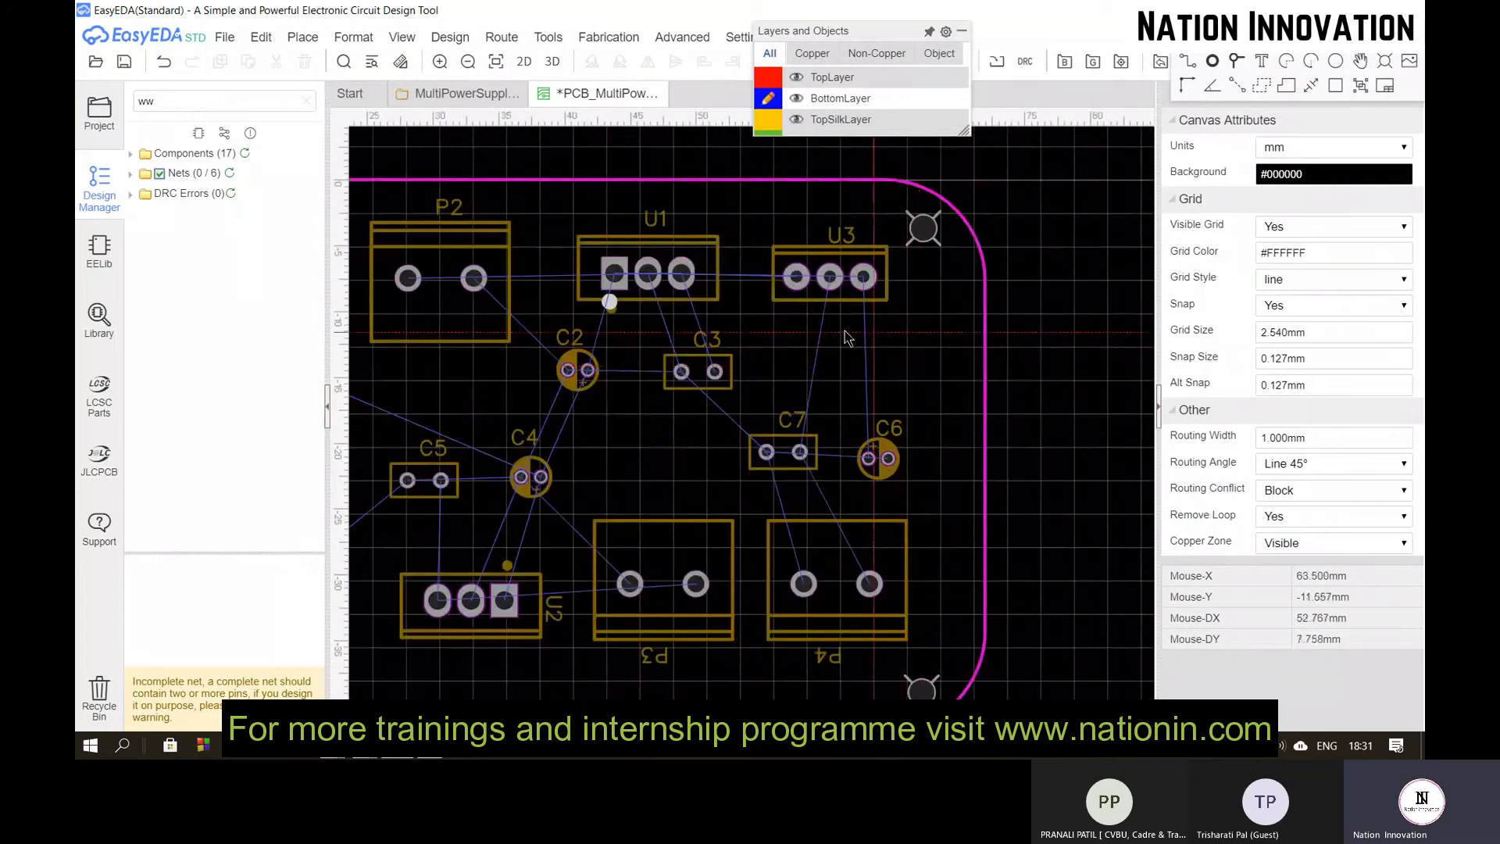
scroll(843, 331, down, 2)
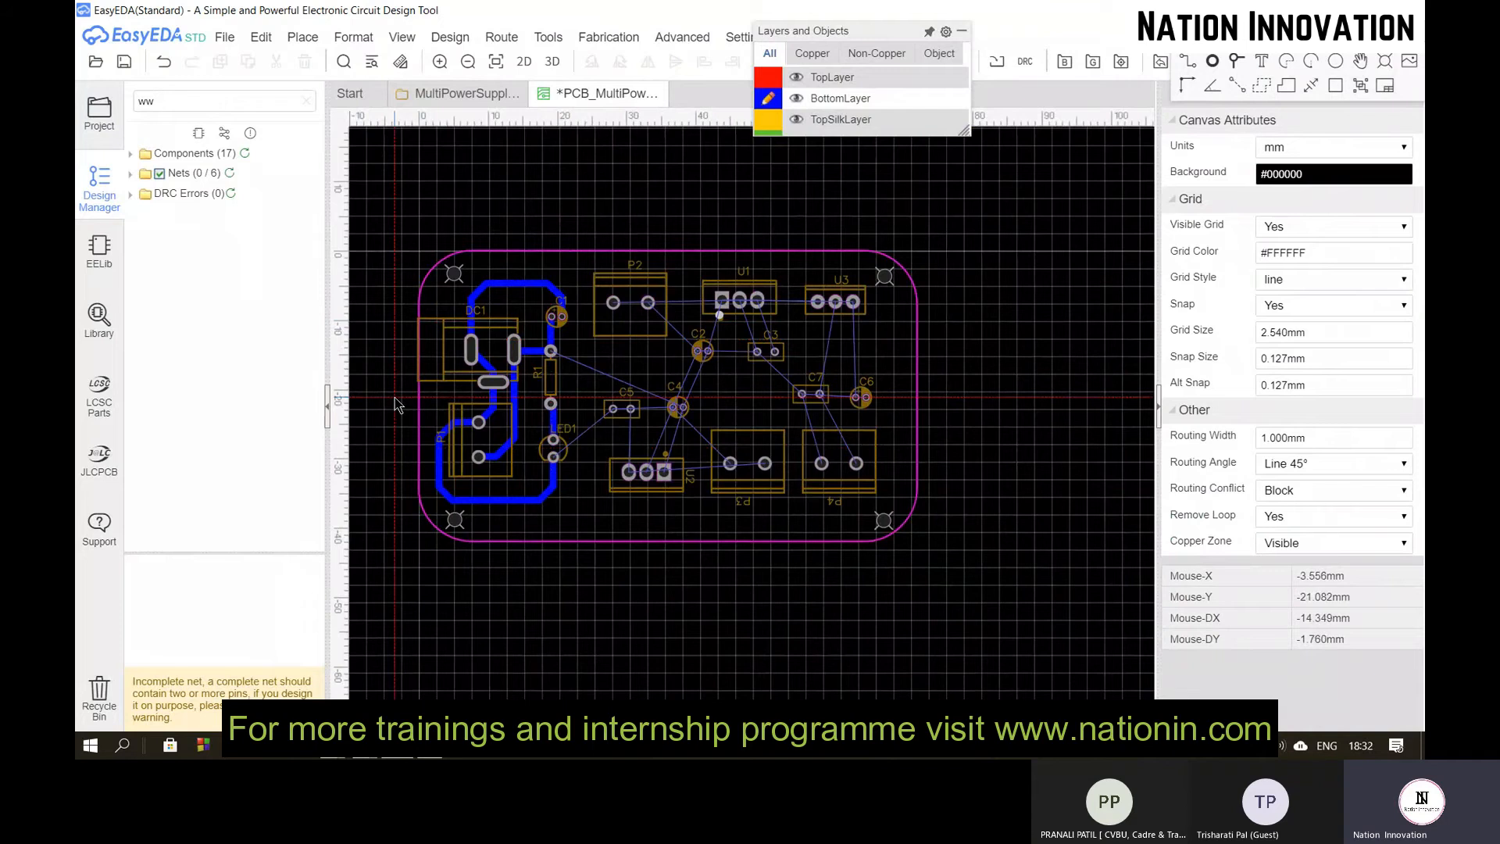
scroll(395, 404, up, 1)
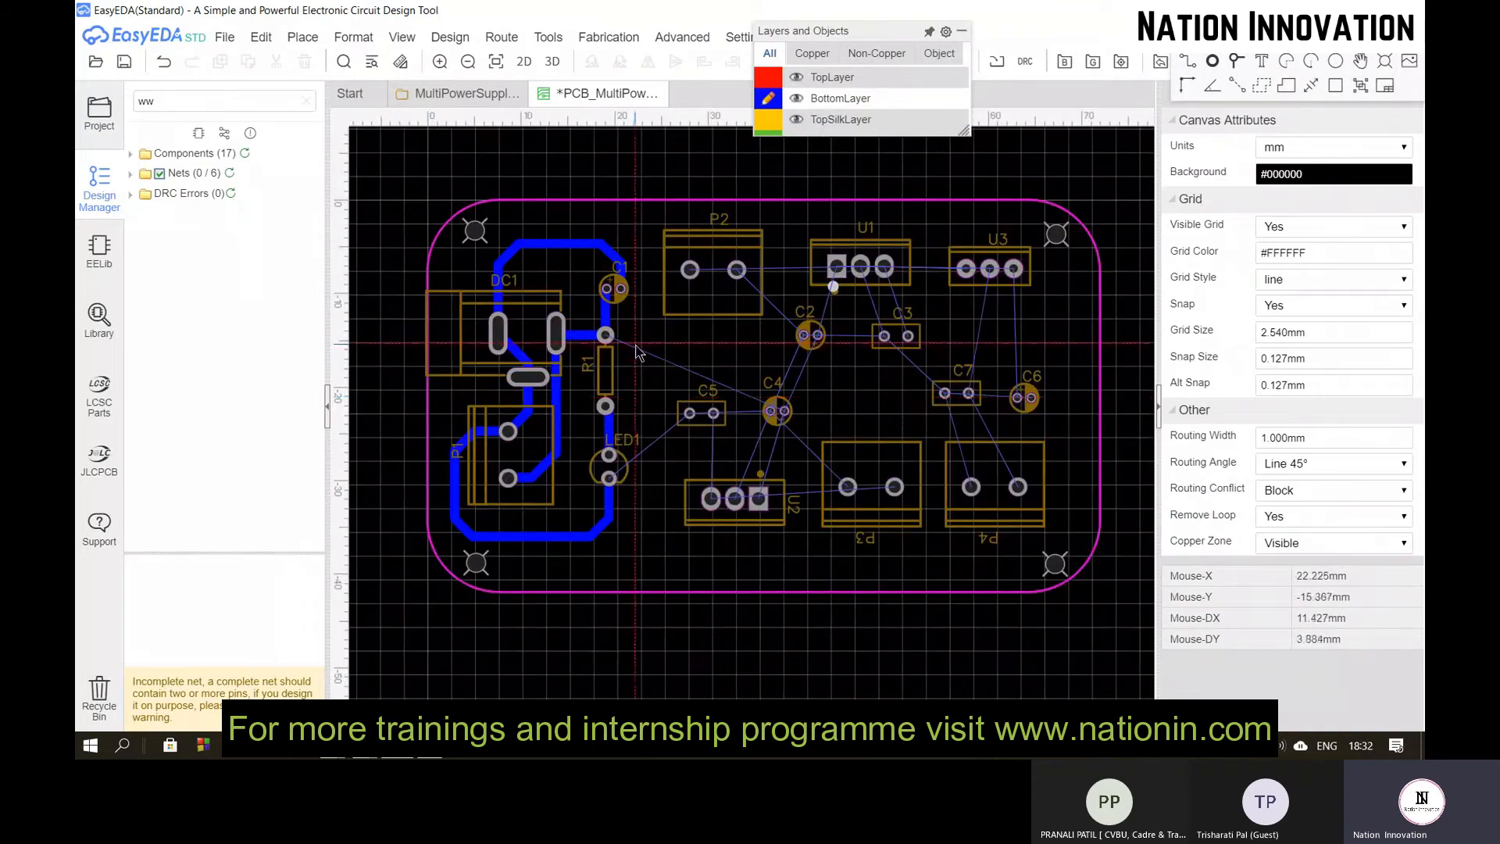
scroll(606, 418, up, 1)
click(722, 410)
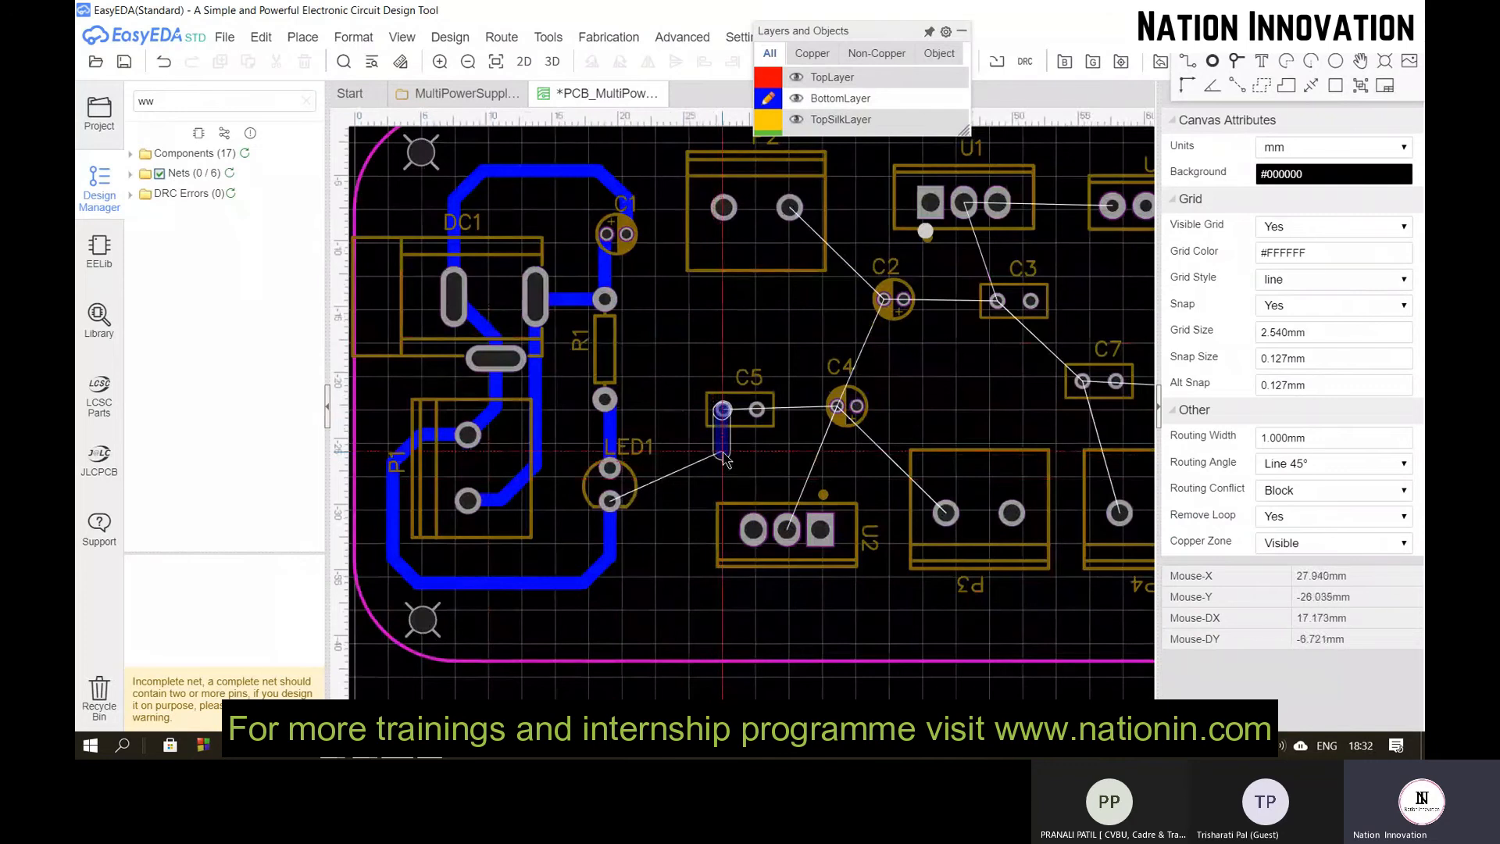
click(610, 500)
click(756, 409)
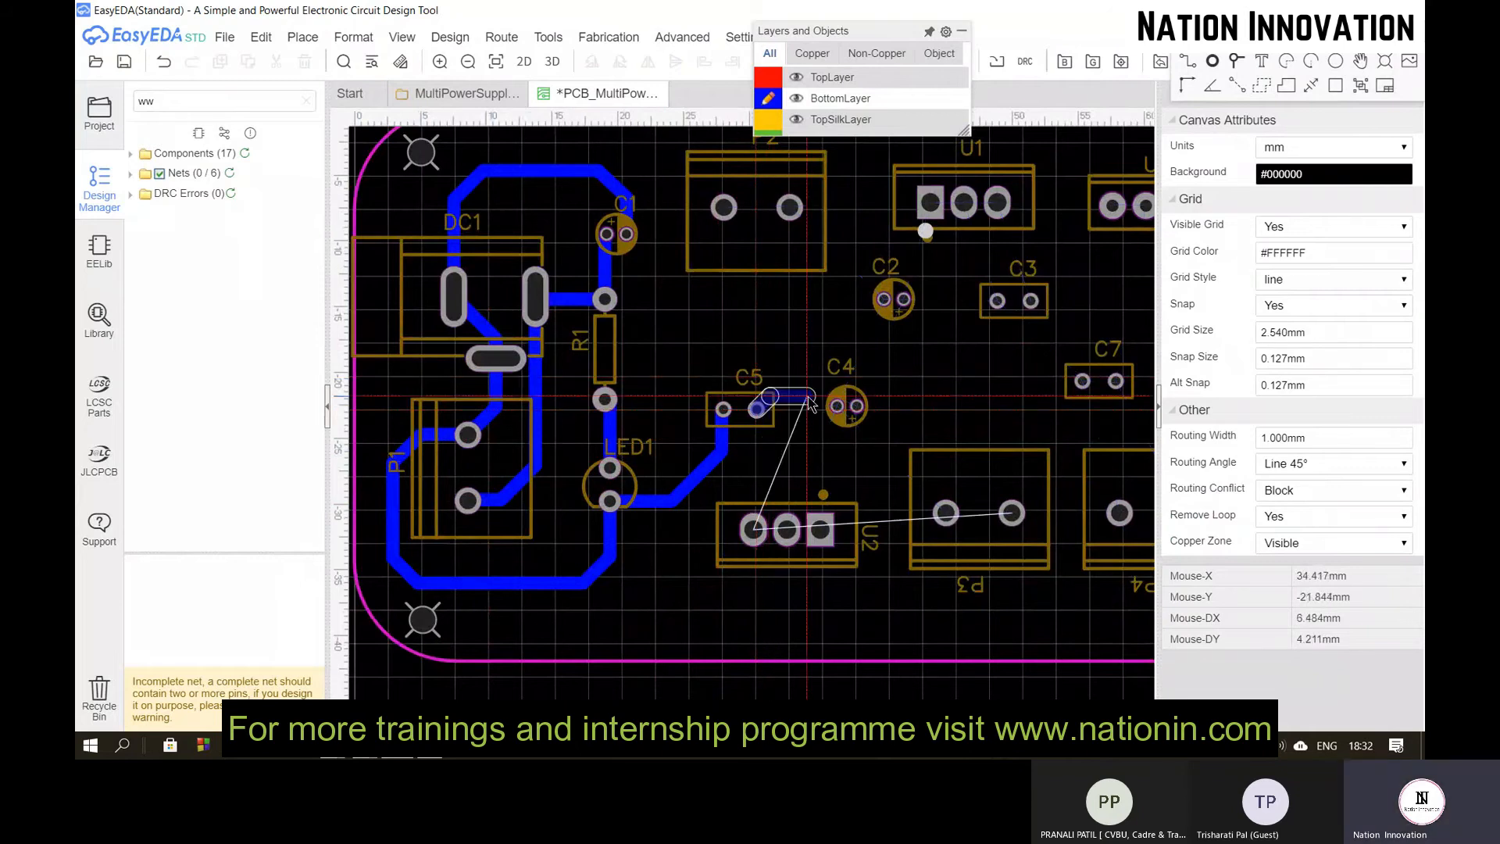
click(753, 529)
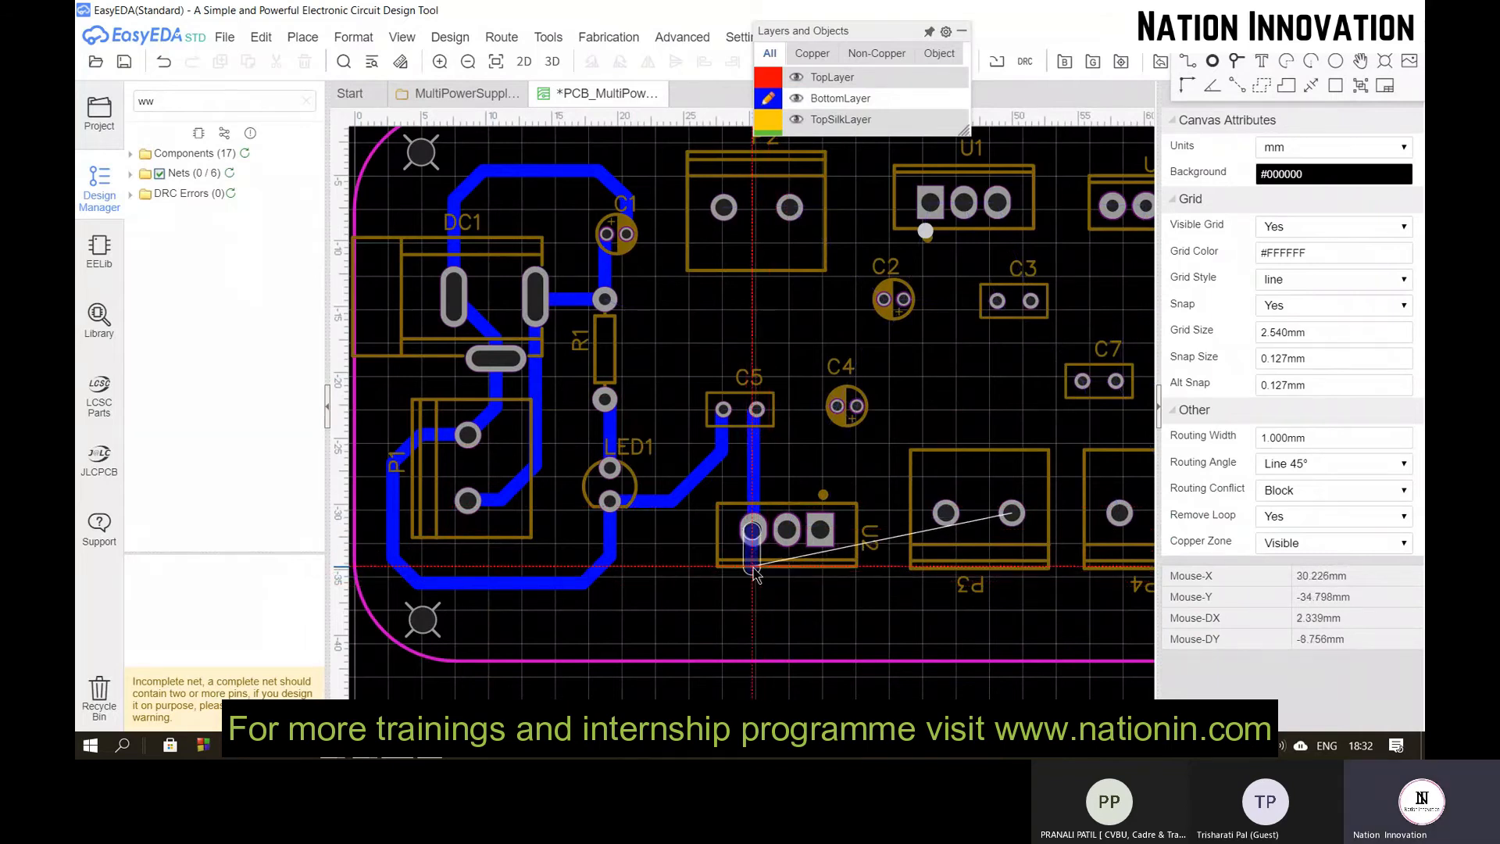
Step: Route a track from U2's left pad underneath U2 to P3's right pad and move its corner below P3 slightly outward
click(755, 568)
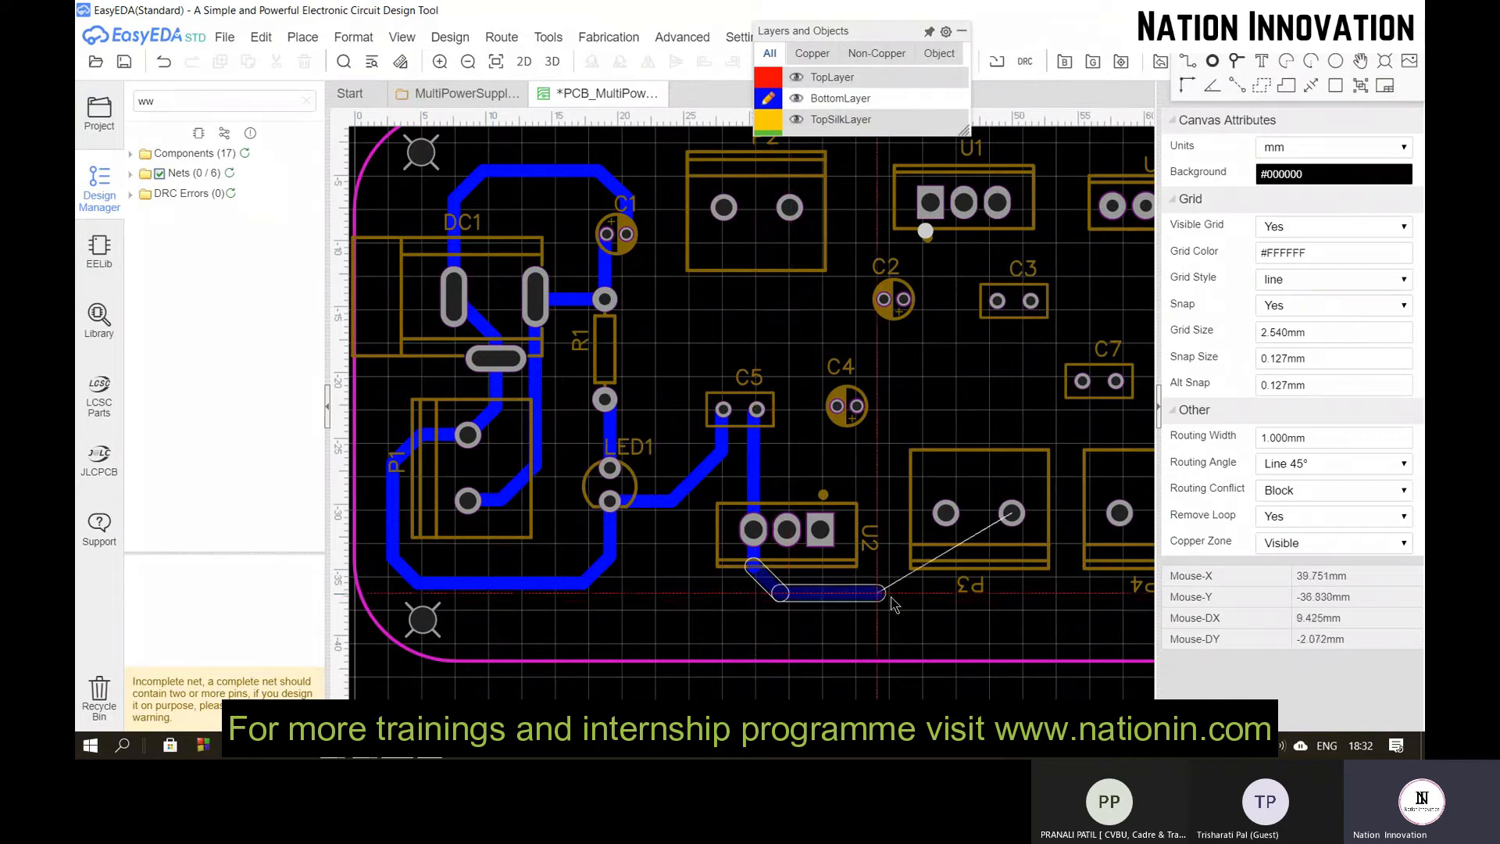
click(957, 597)
click(1012, 516)
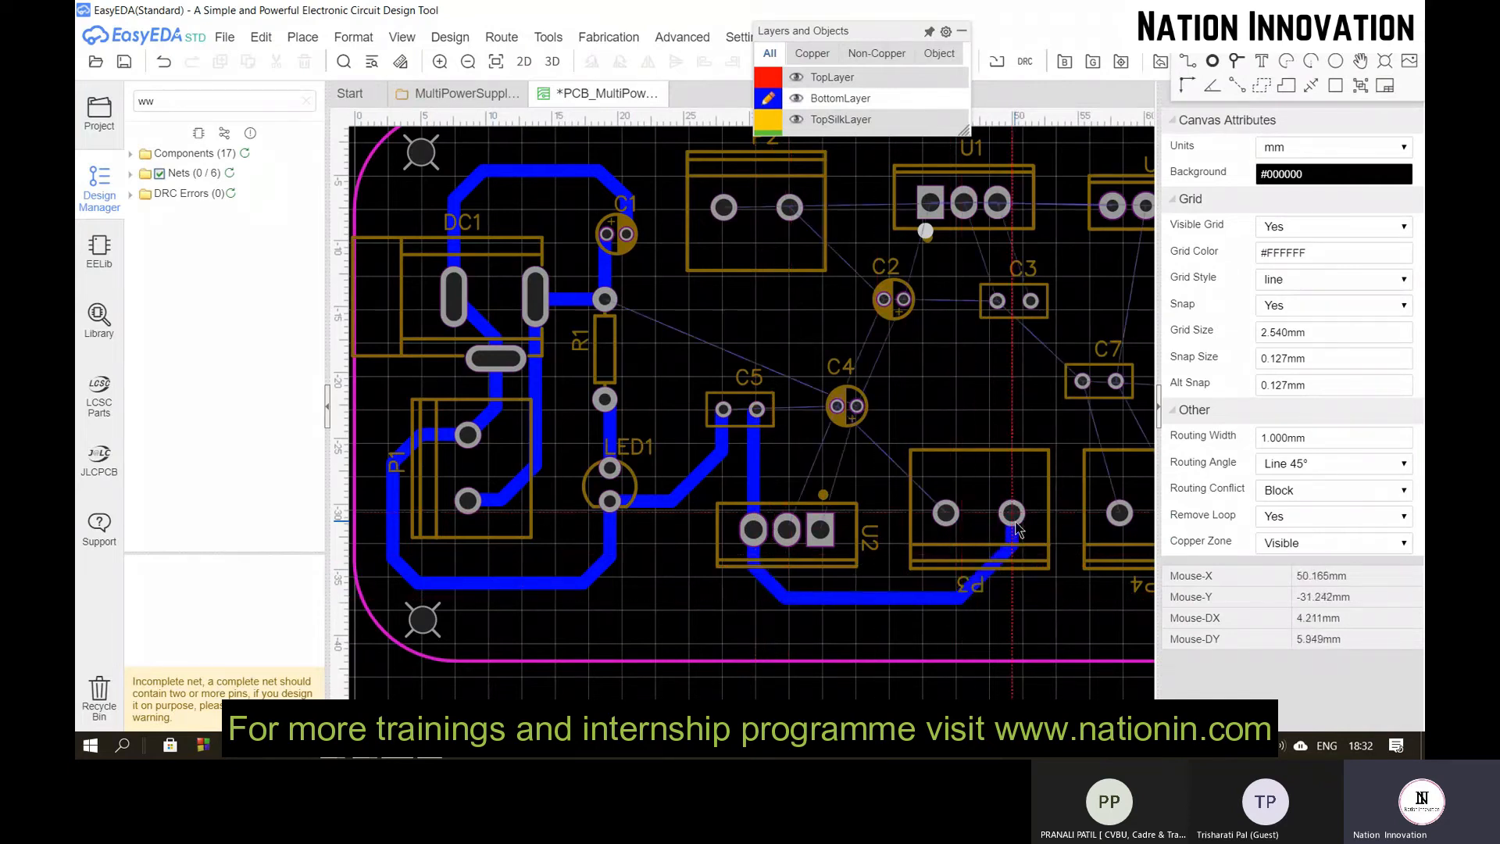
click(996, 579)
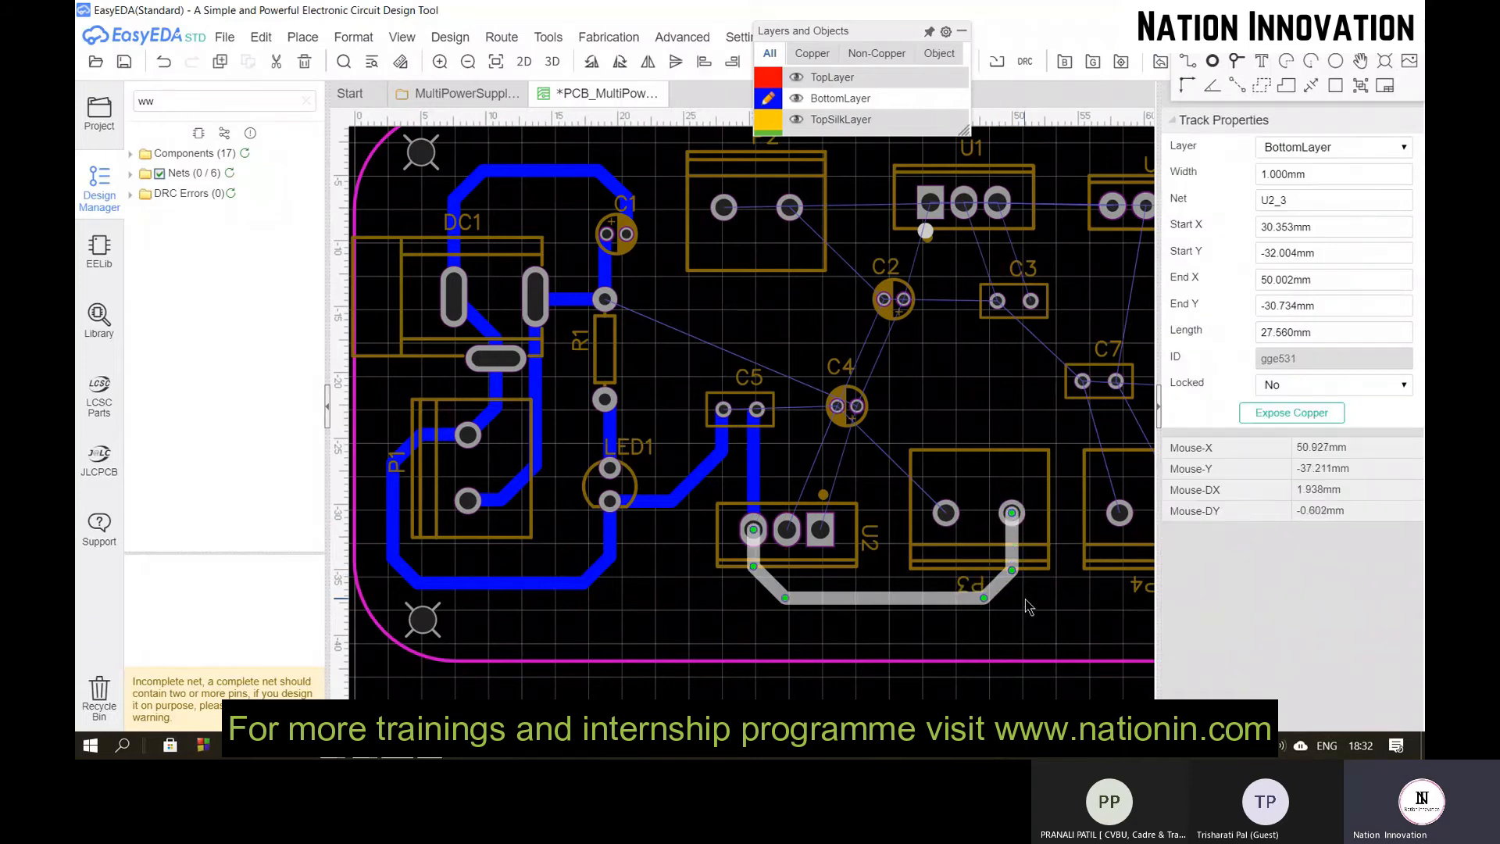
click(1024, 598)
Step: Route a ground track from P3's left pad up and across to C4's left pad
scroll(812, 426, up, 2)
key(w)
click(1004, 551)
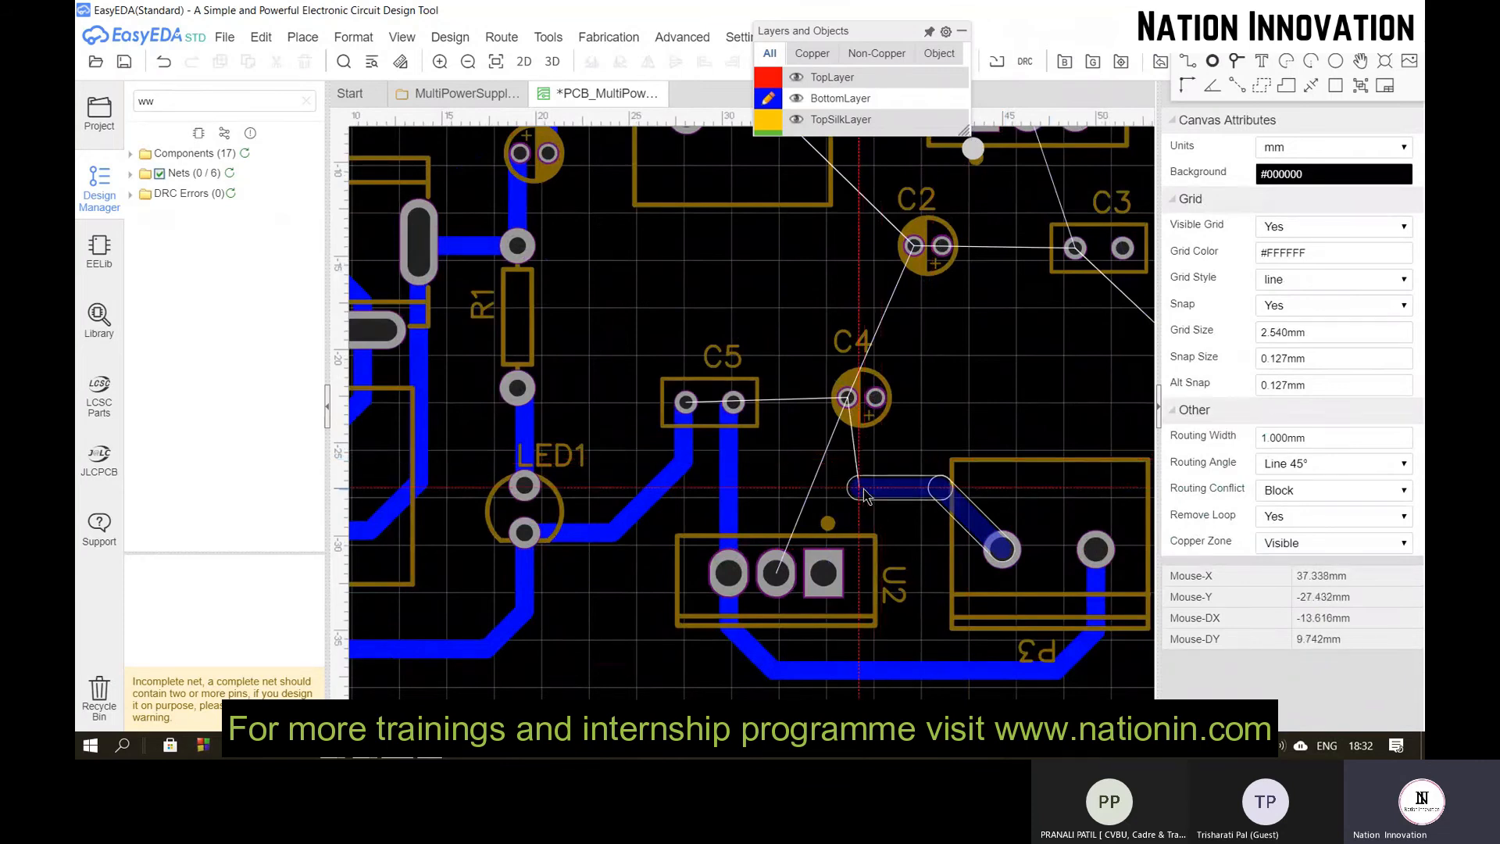
click(1005, 504)
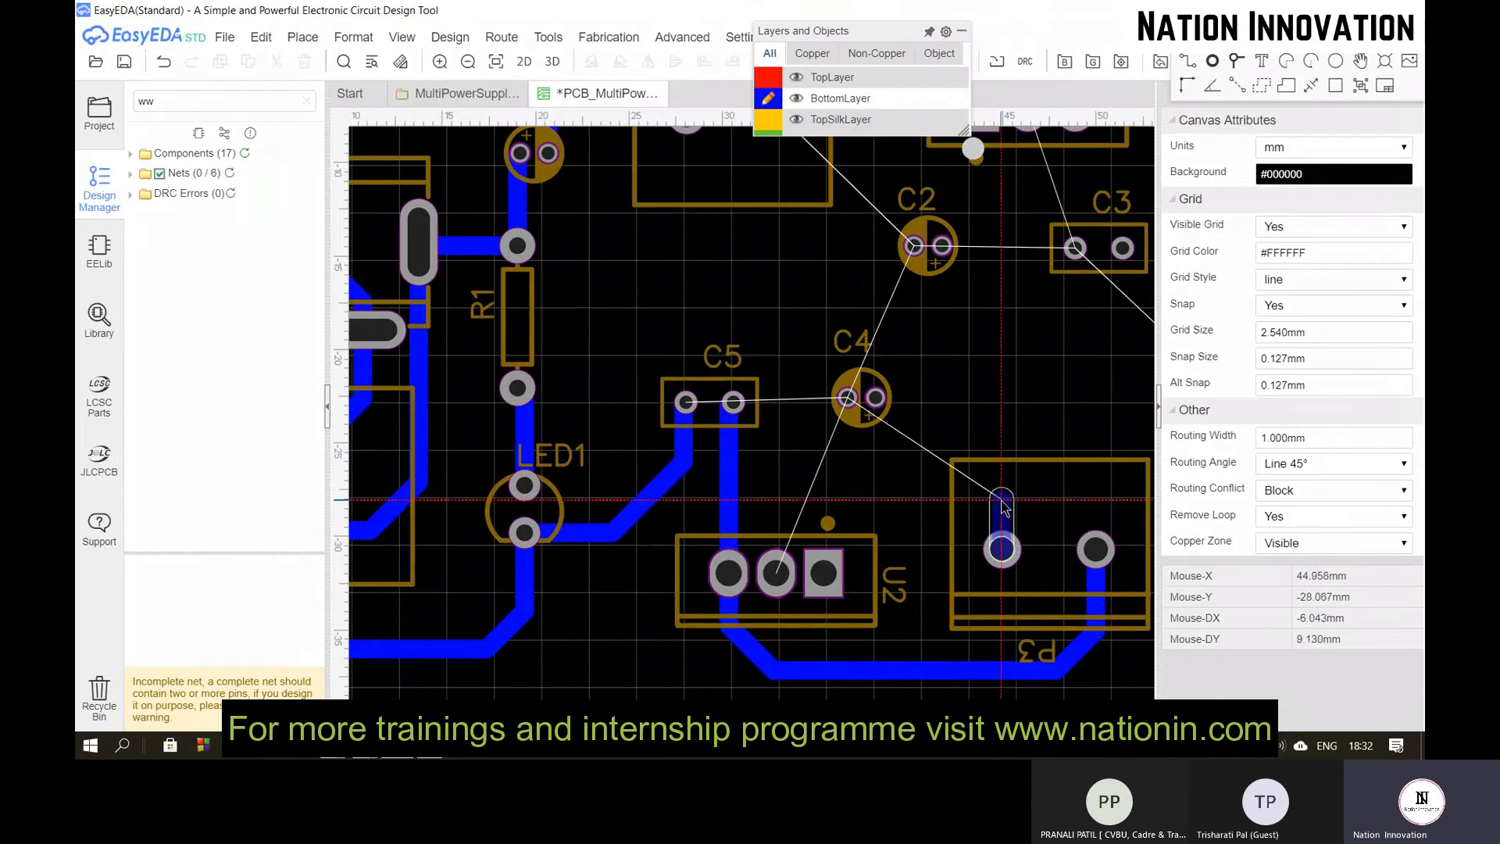
click(869, 473)
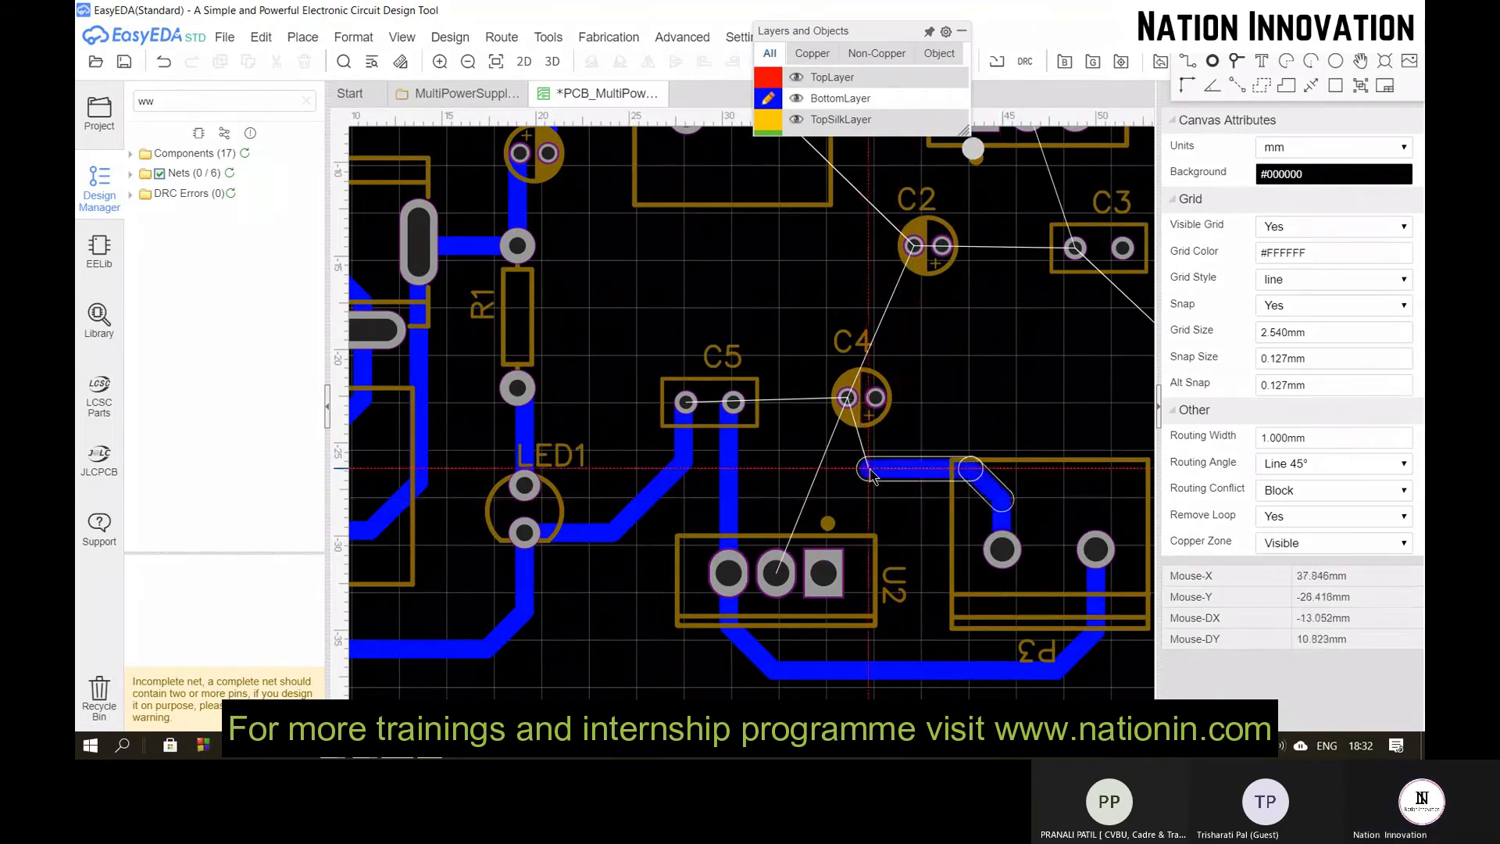
click(846, 398)
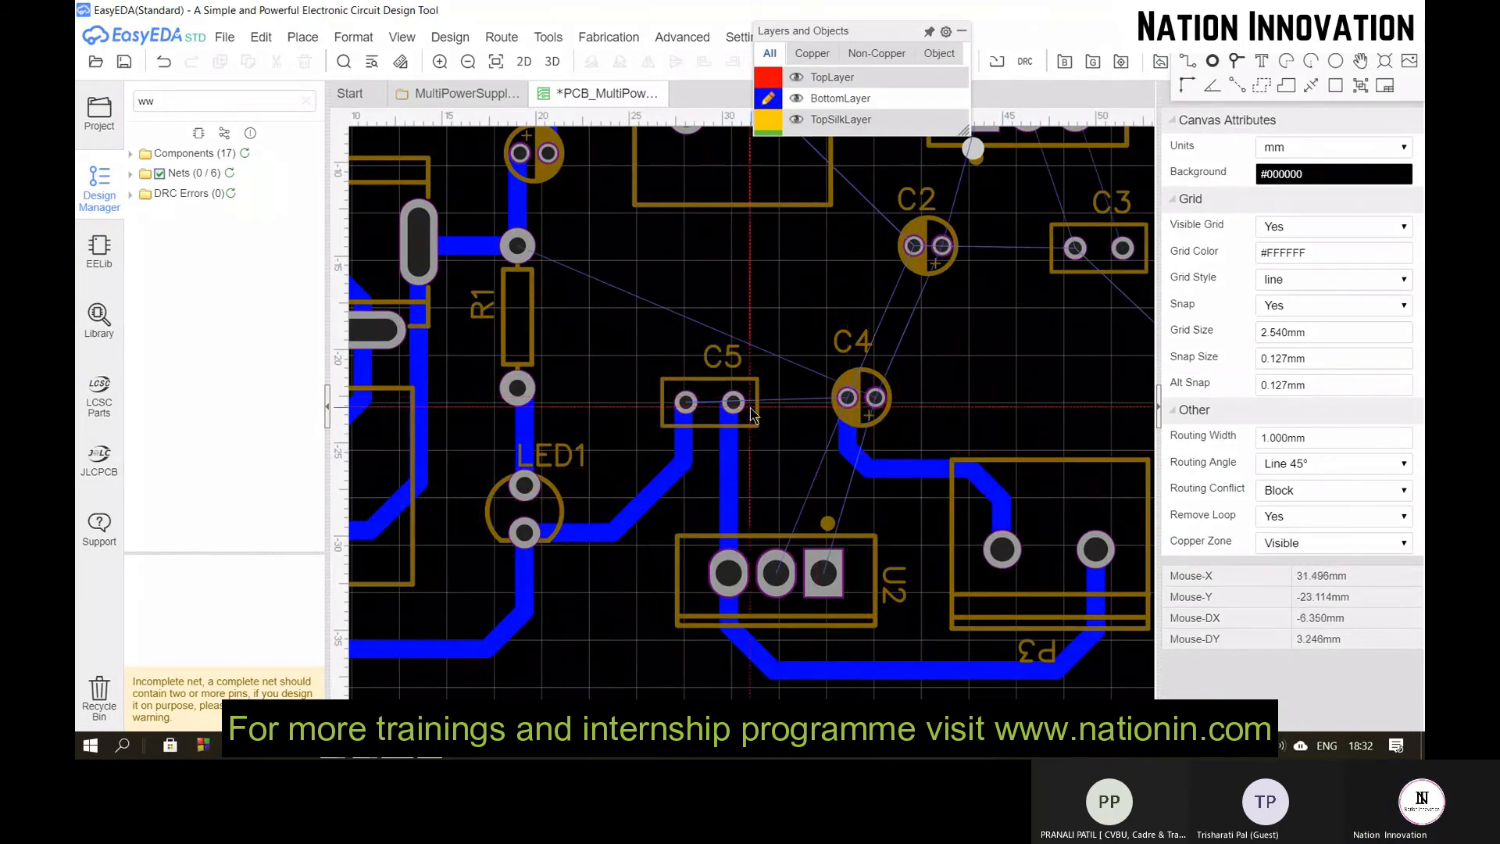
Step: Route a ground track from C5's left pad over the top of C5 to C4's left pad and shift its diagonal corner outward
click(686, 402)
click(689, 356)
click(801, 332)
click(837, 372)
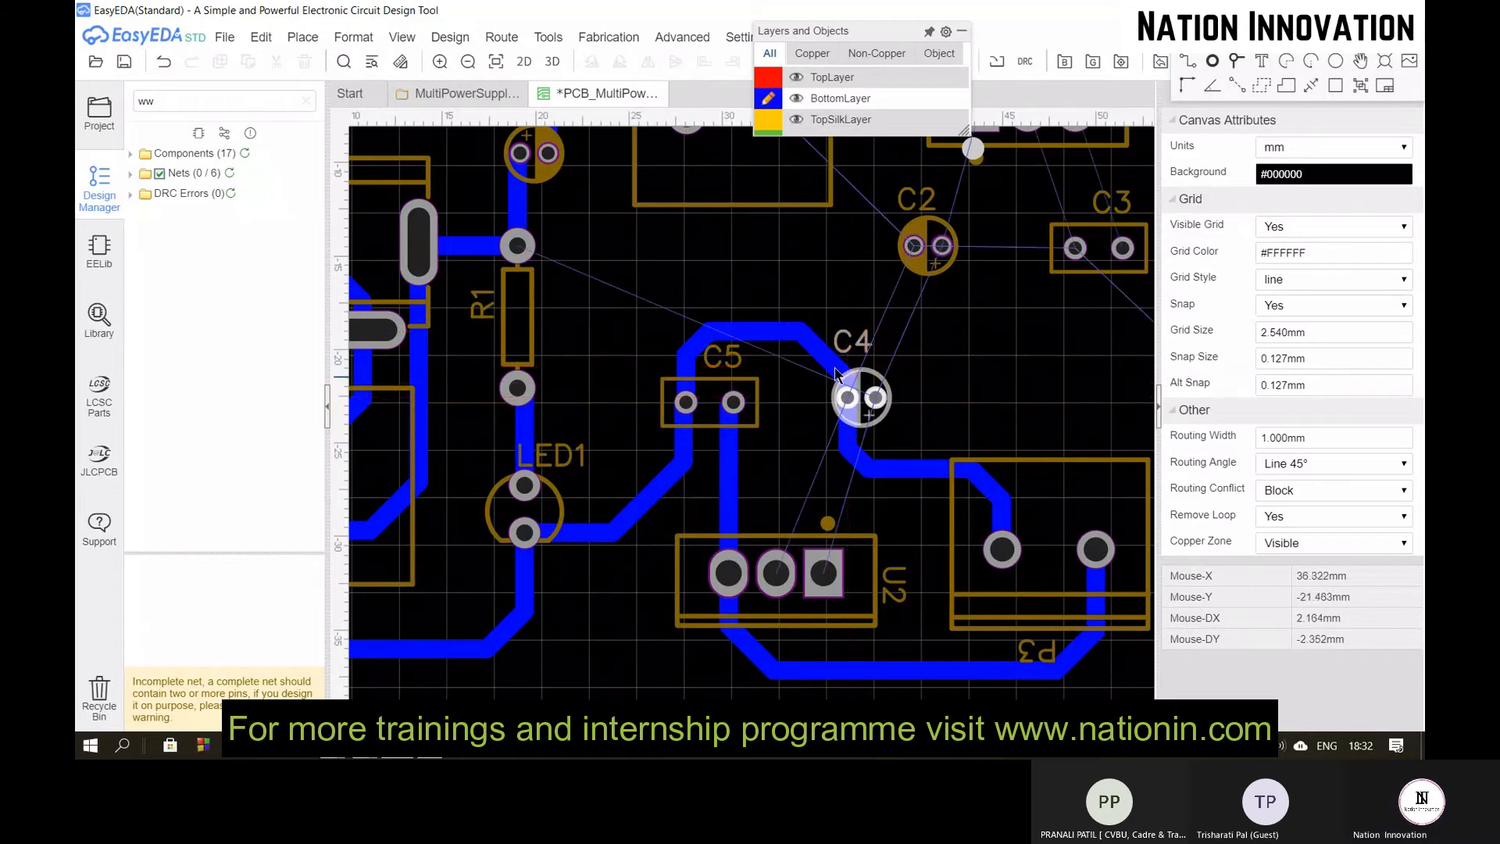
drag(820, 353, 834, 339)
click(1013, 331)
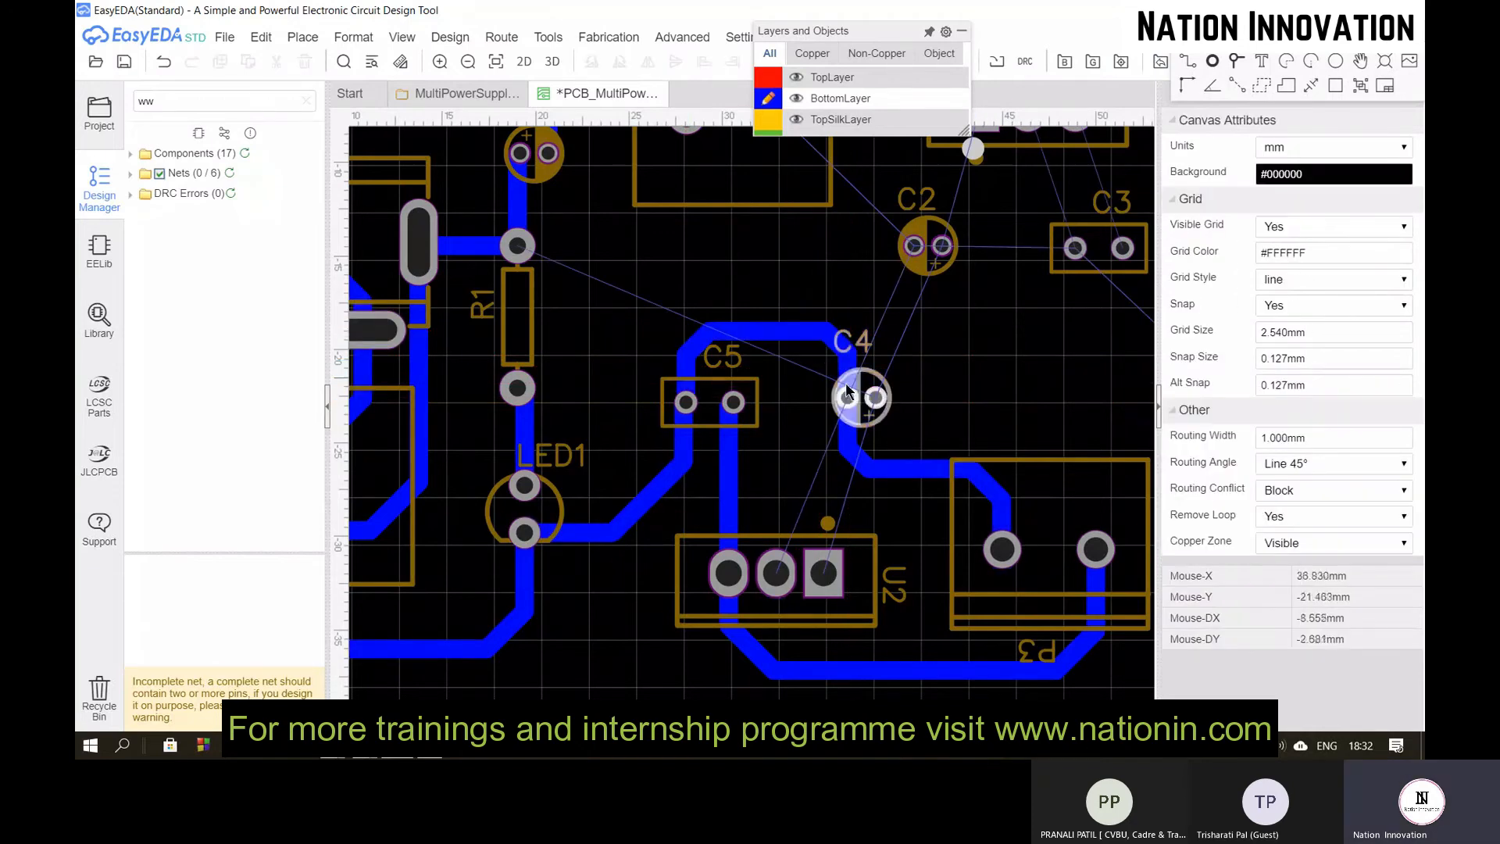
Step: Begin a ground track from C2's left pad down toward C4 with the routing width set to 0.7 mm
scroll(785, 395, down, 2)
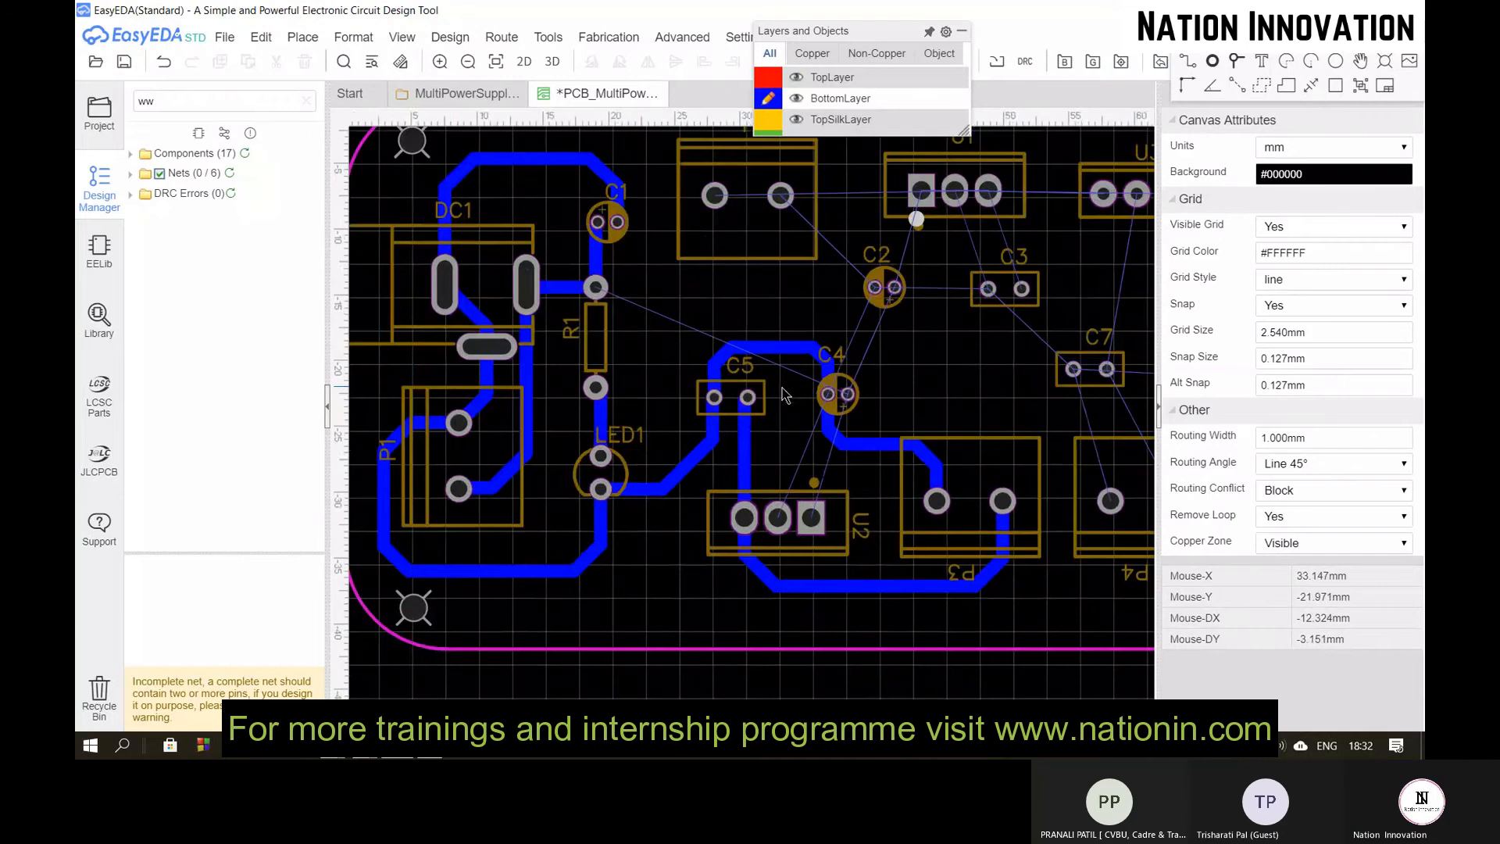
click(864, 306)
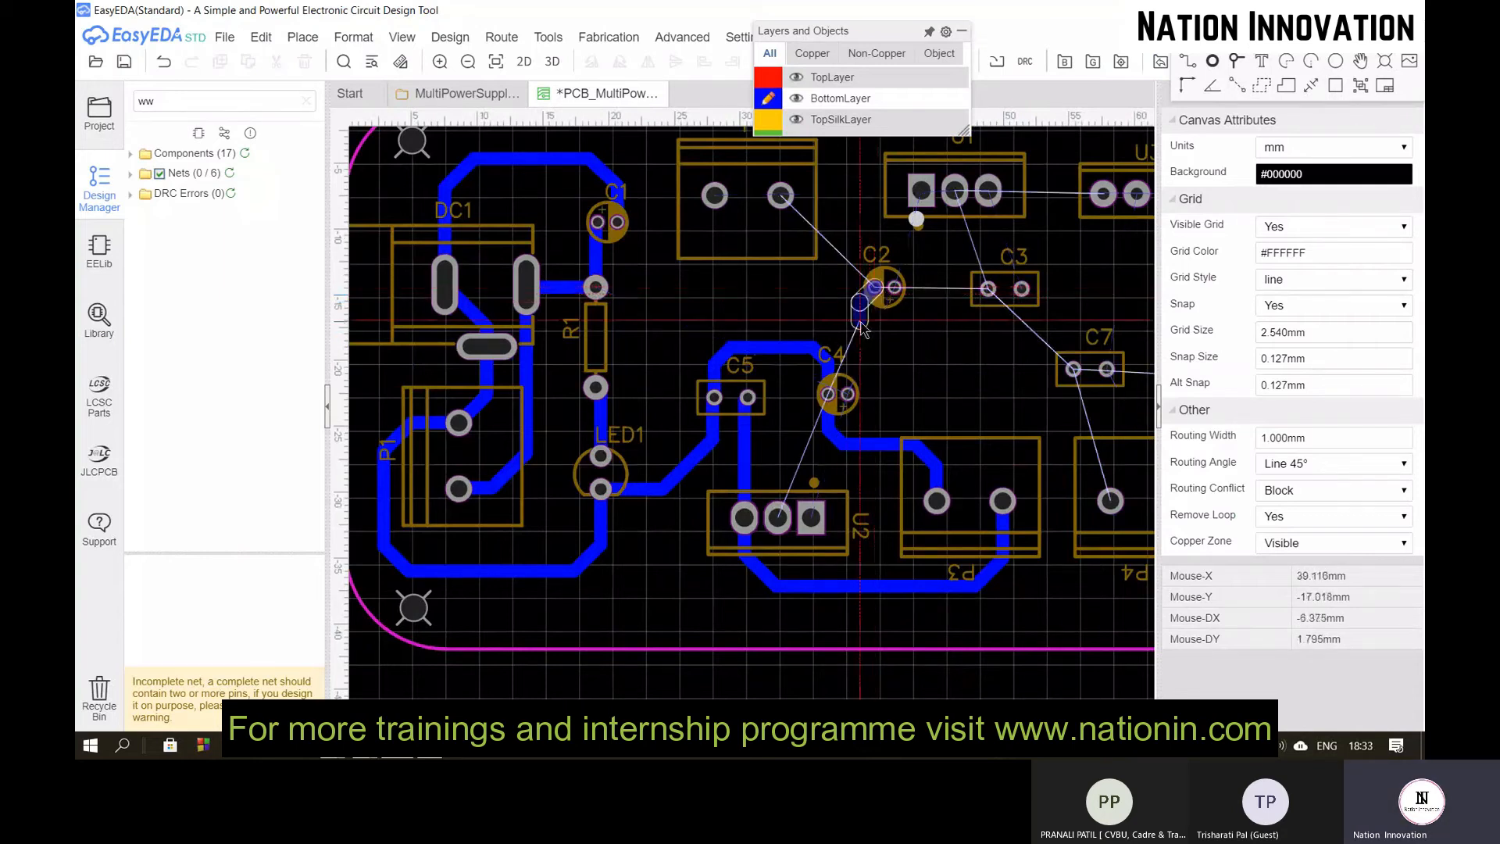
key(Tab)
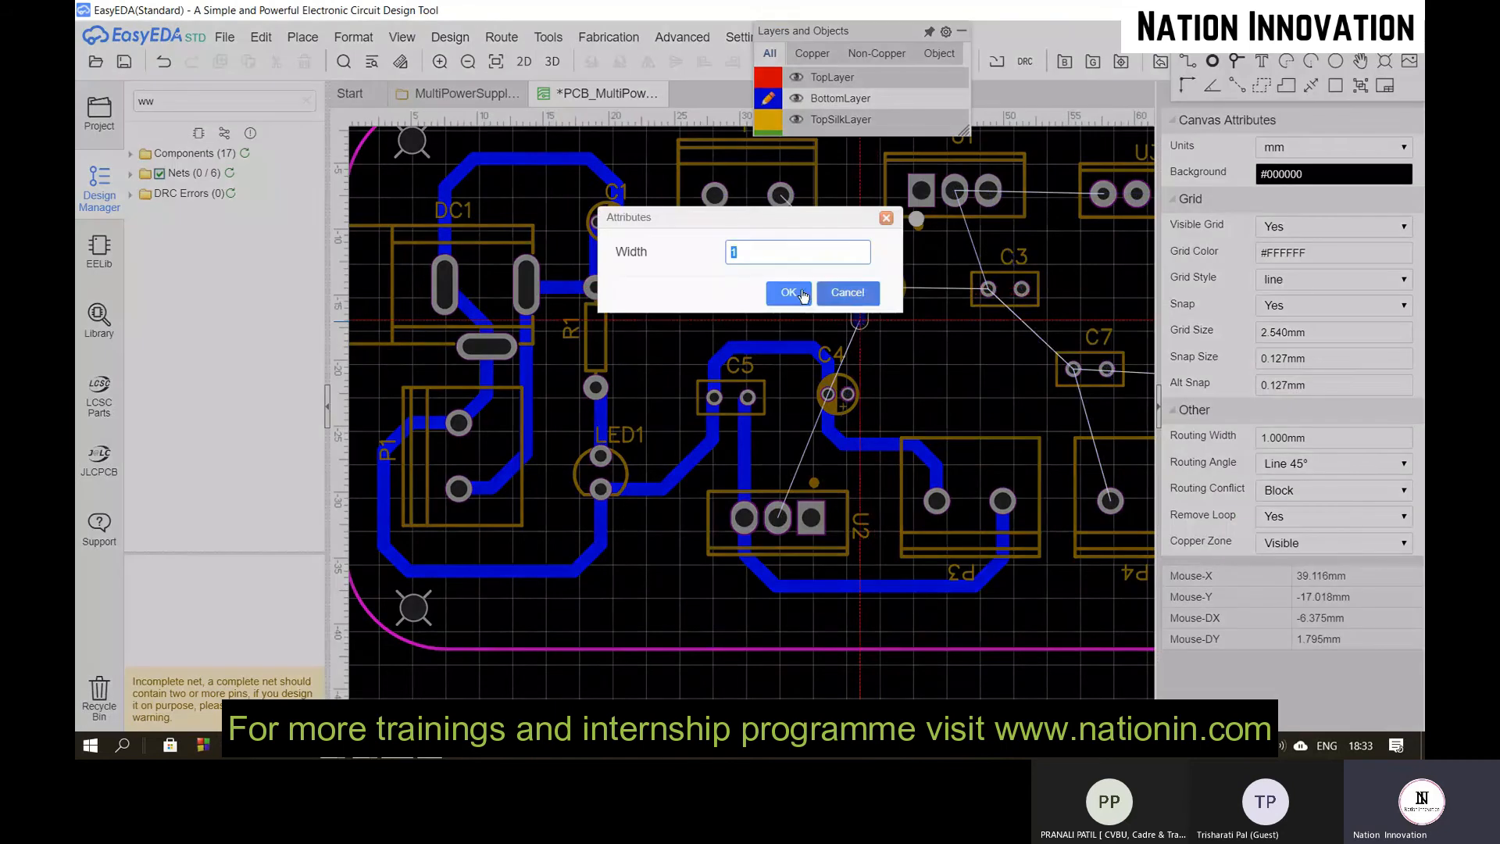
text(0.7)
key(Return)
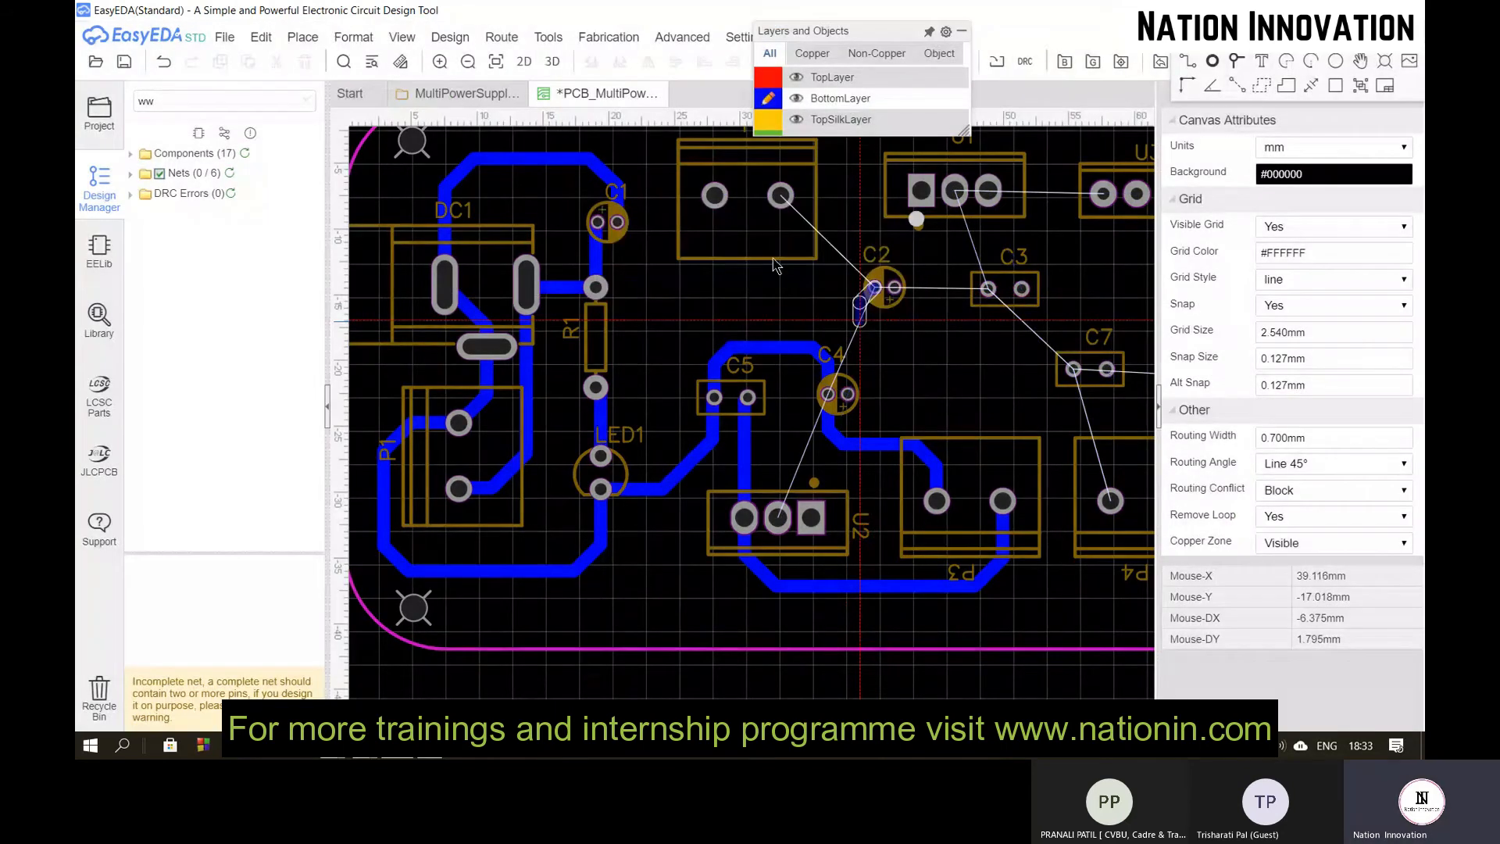
scroll(859, 337, up, 2)
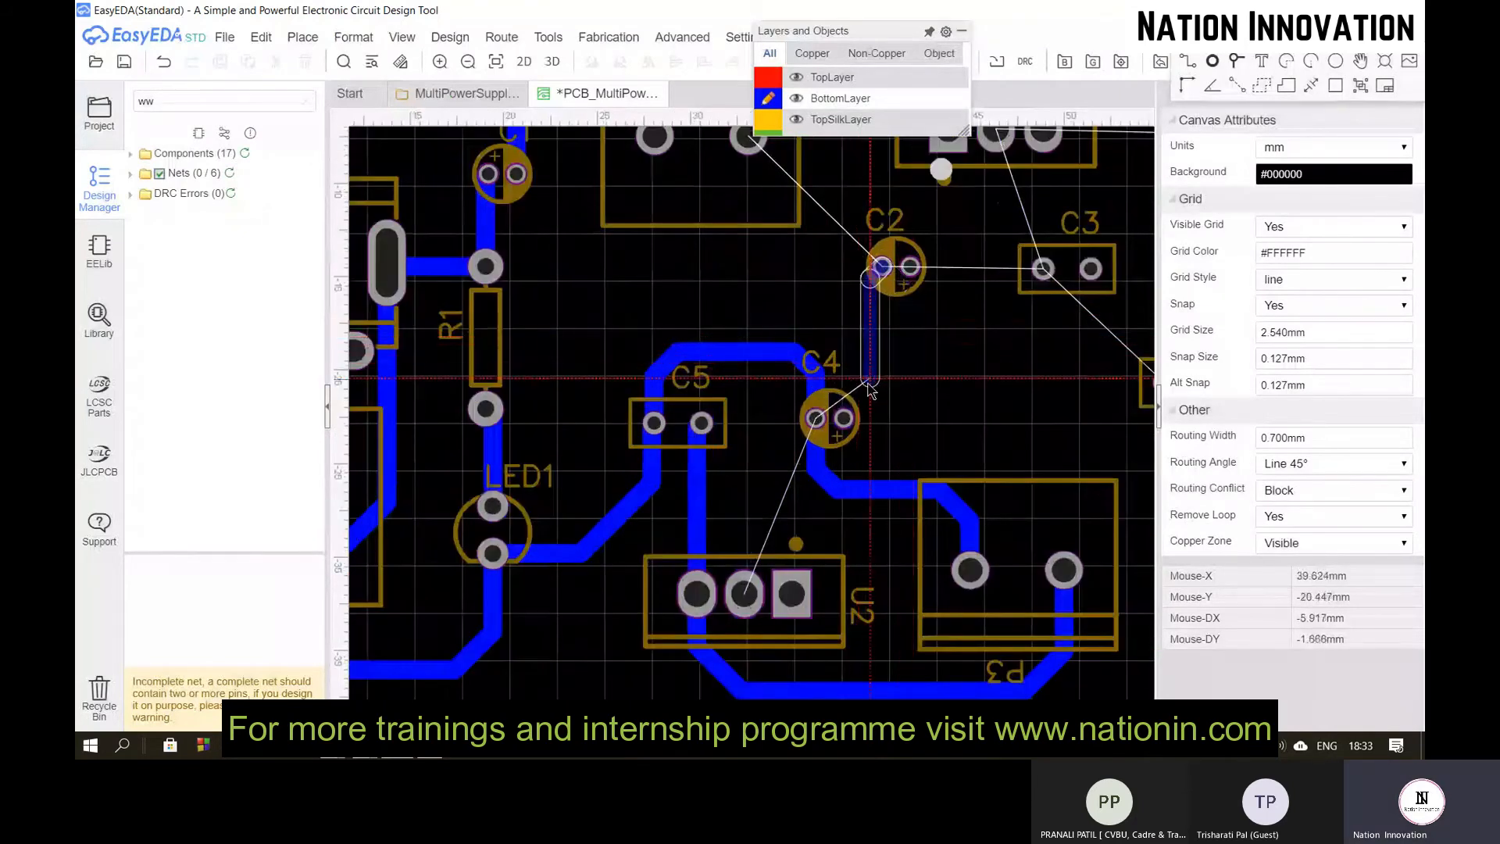
scroll(848, 385, up, 2)
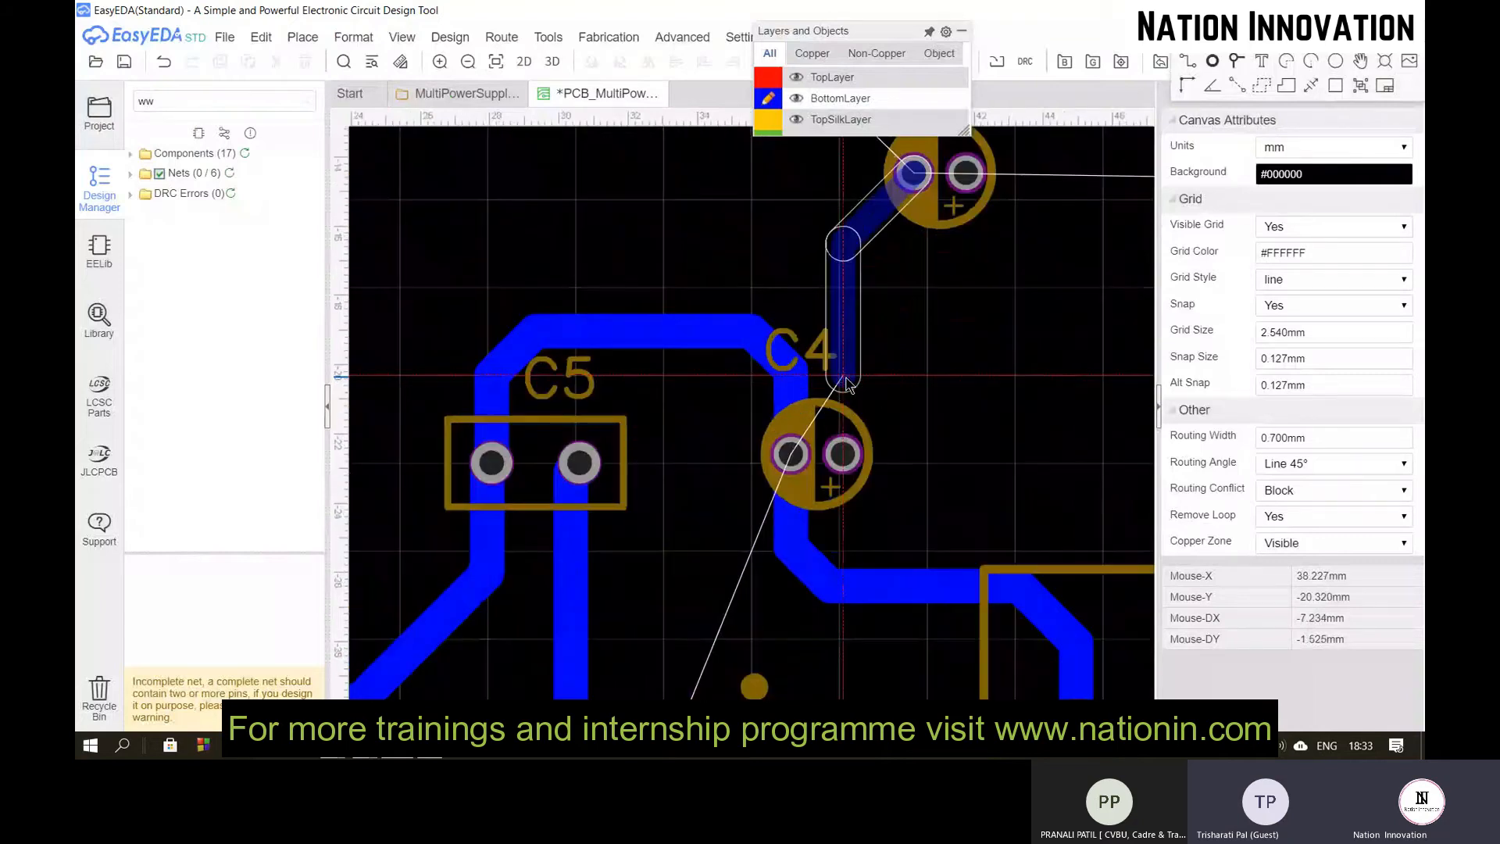
scroll(847, 383, down, 1)
scroll(847, 383, up, 1)
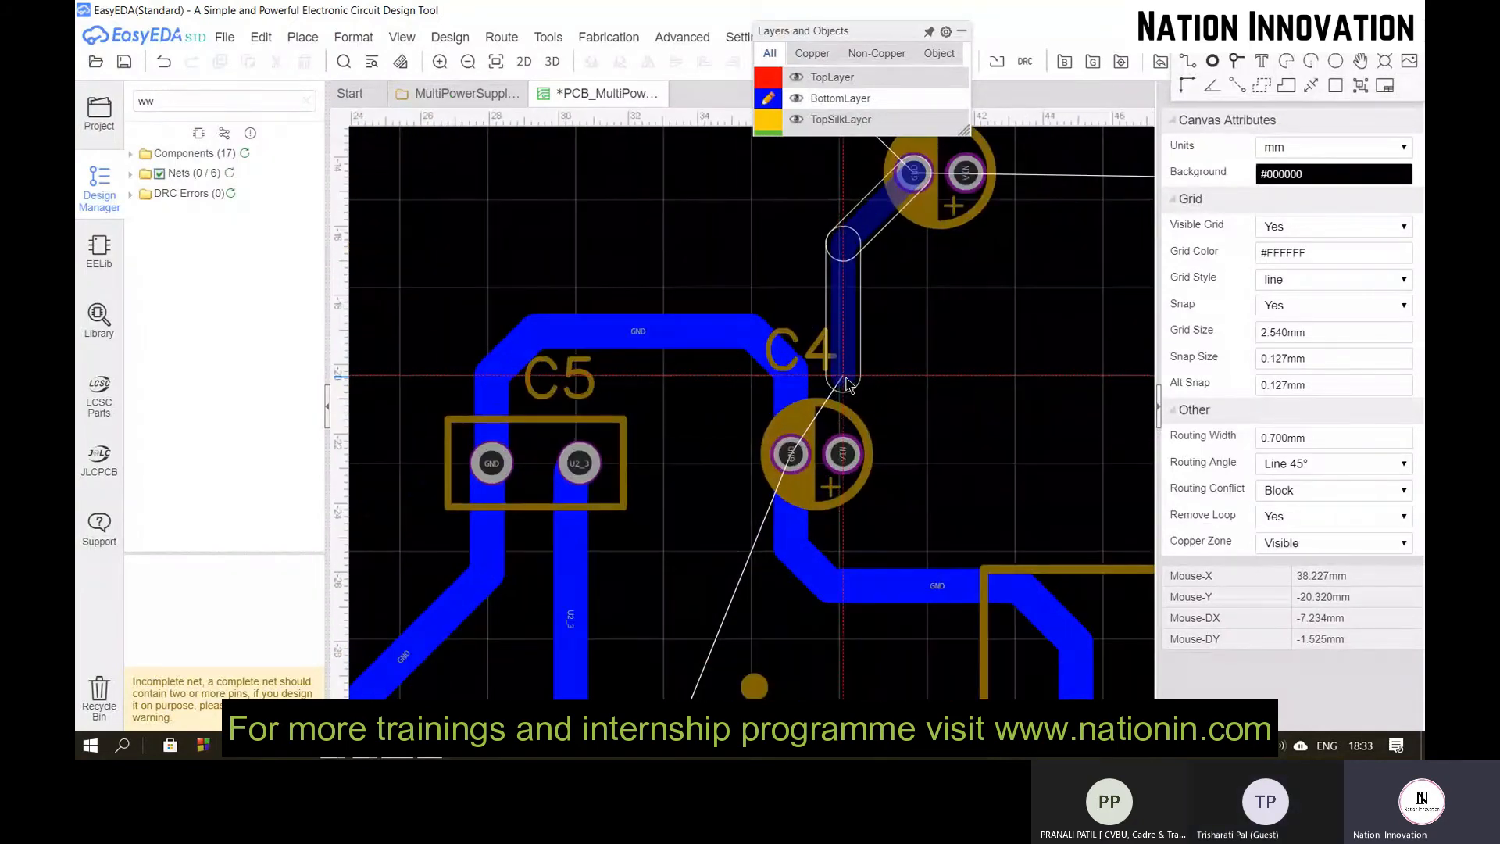
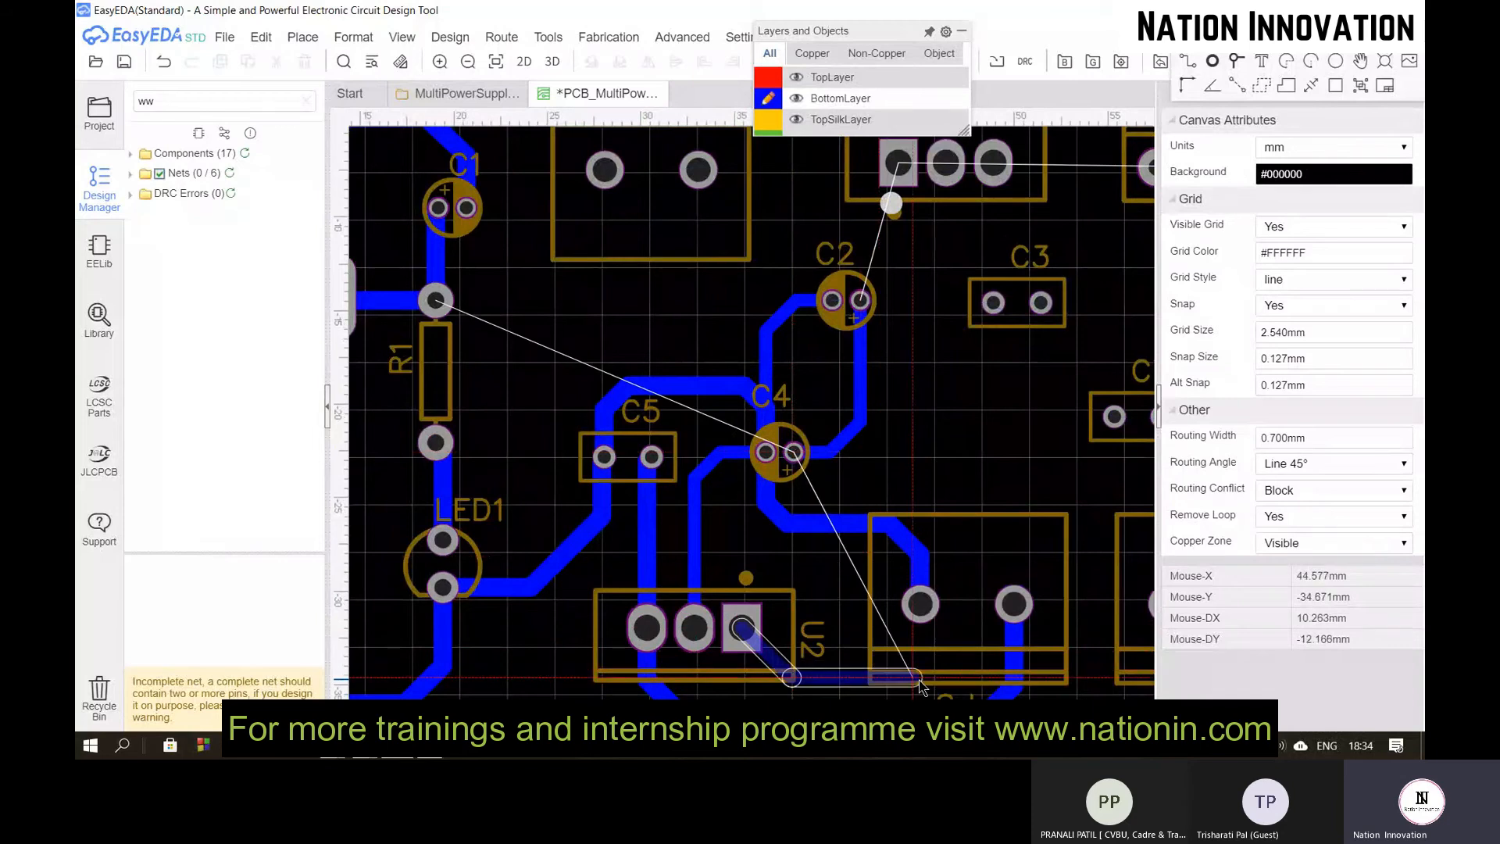
Step: Route the VIN track from U2's square pad underneath and up between P3's pads to the existing VIN track beside C4
click(951, 687)
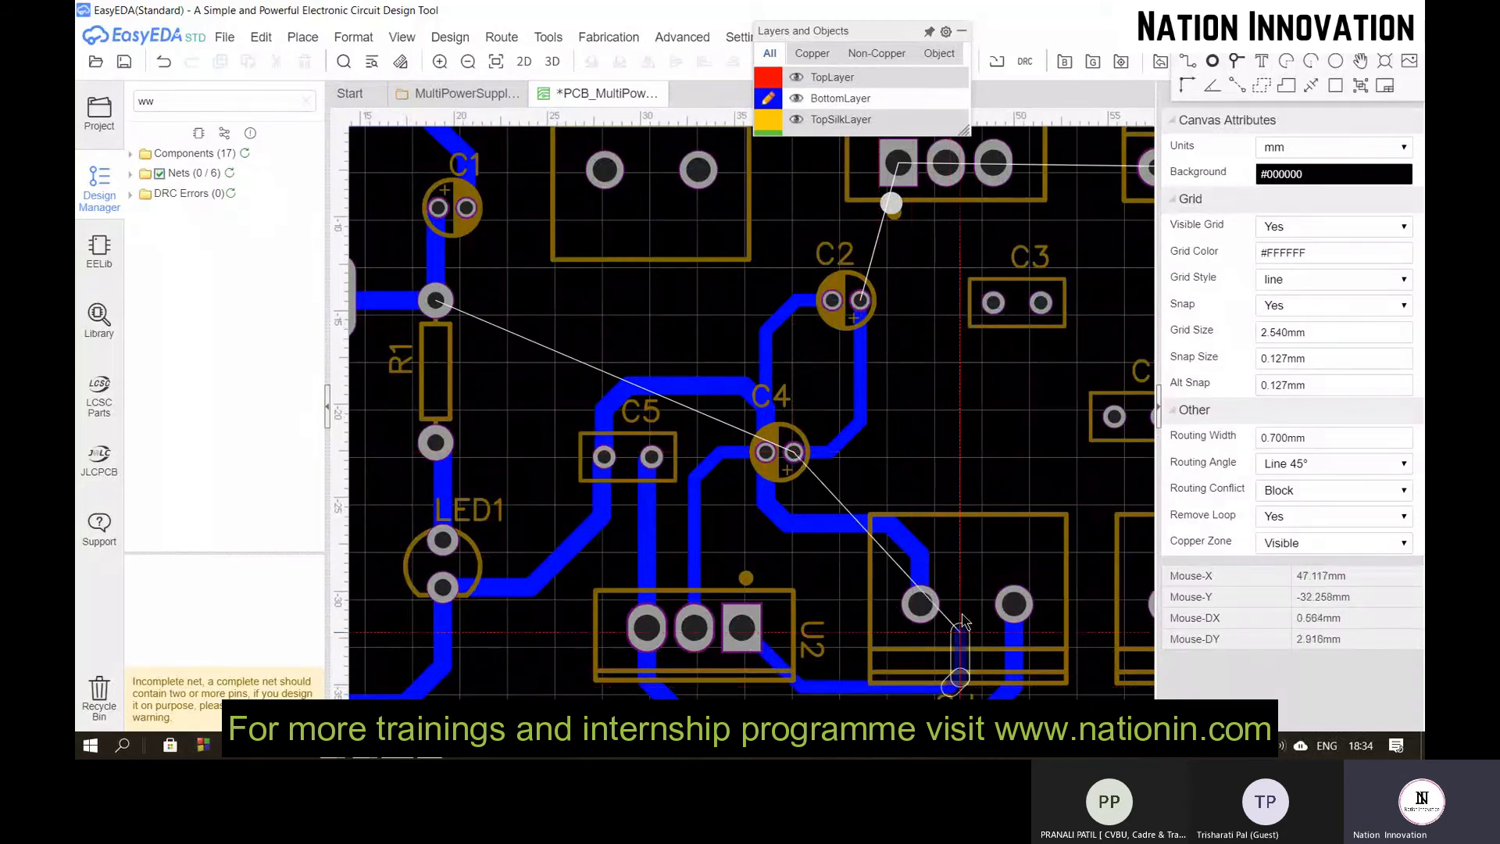
click(974, 525)
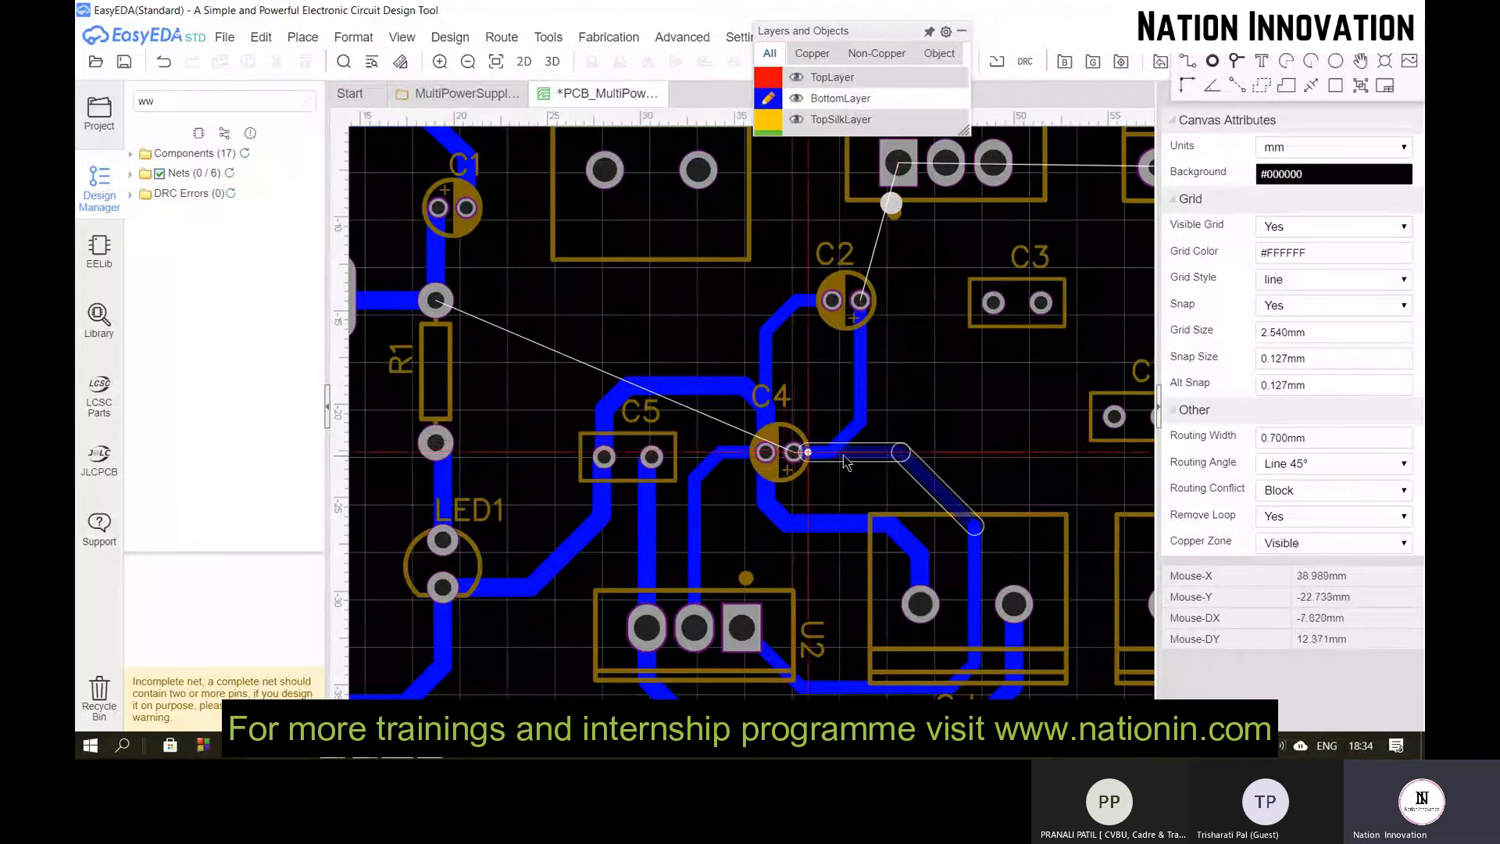
scroll(847, 461, up, 3)
scroll(840, 461, up, 2)
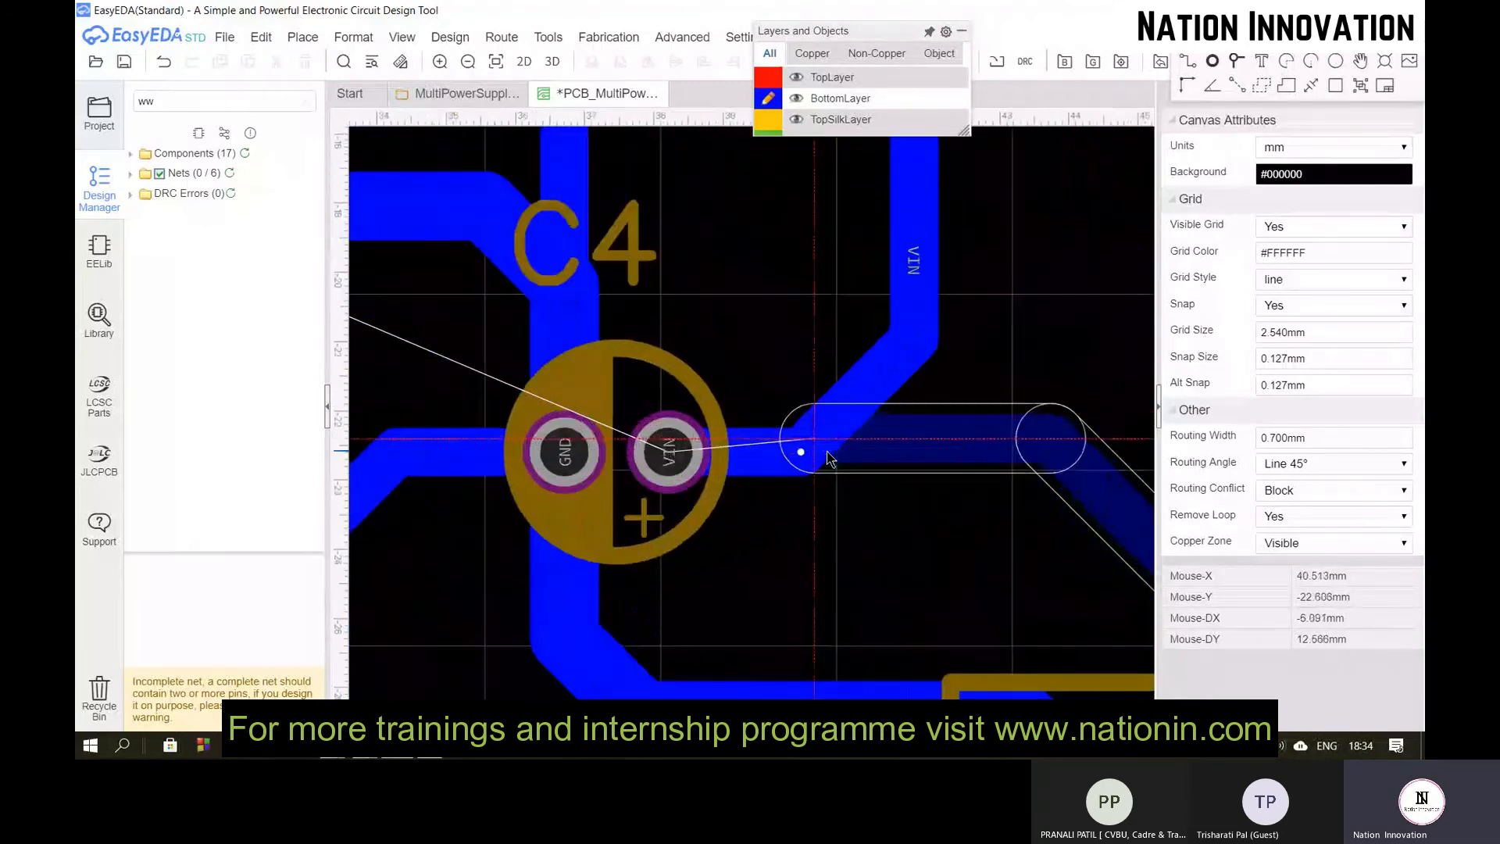
scroll(757, 452, down, 2)
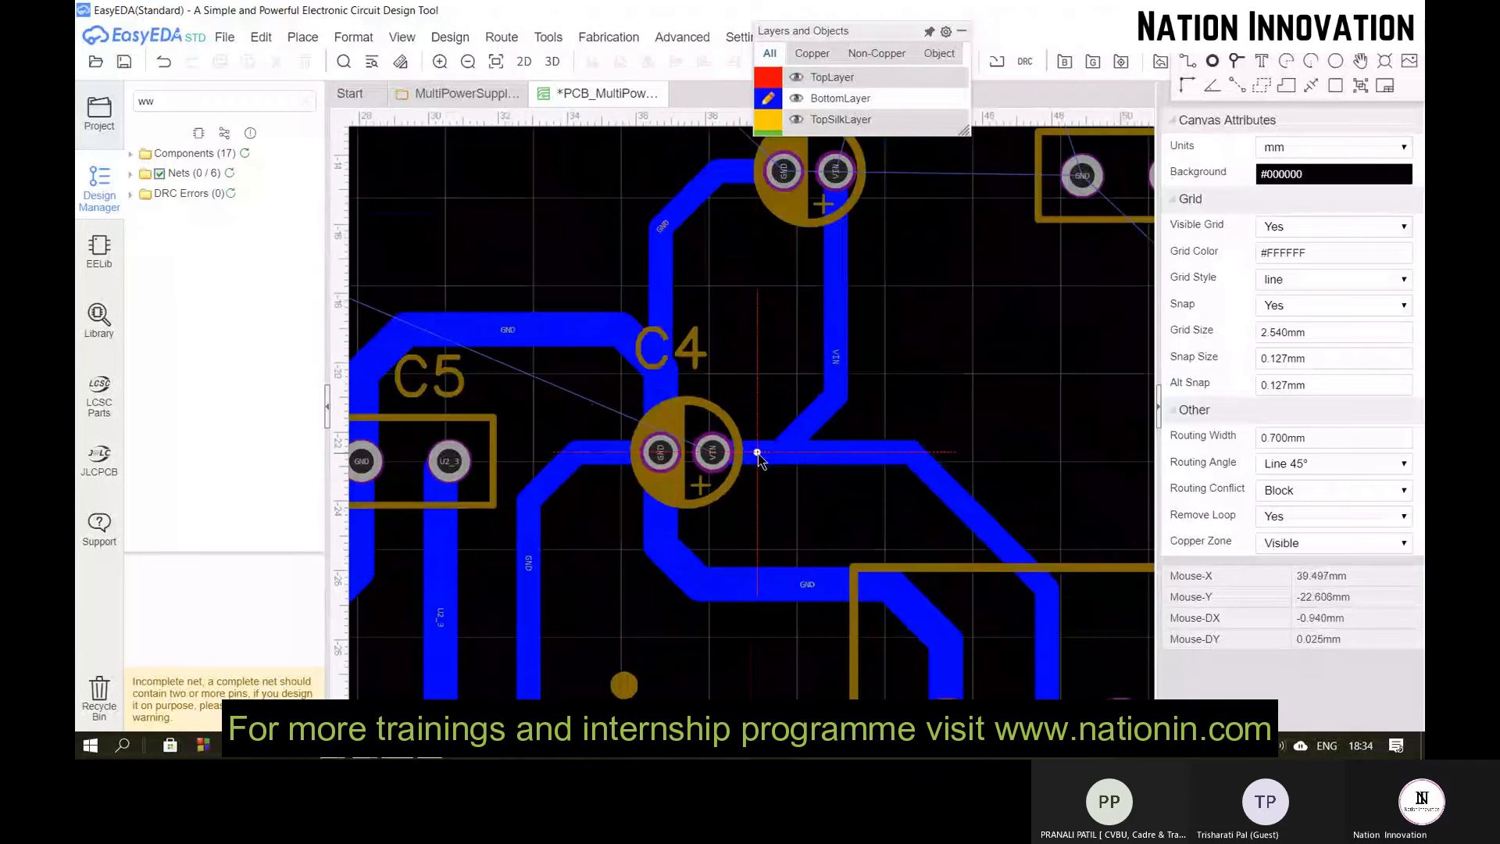
Step: Move the diagonal segment of the VIN track between C4 and P3 slightly outward
click(950, 489)
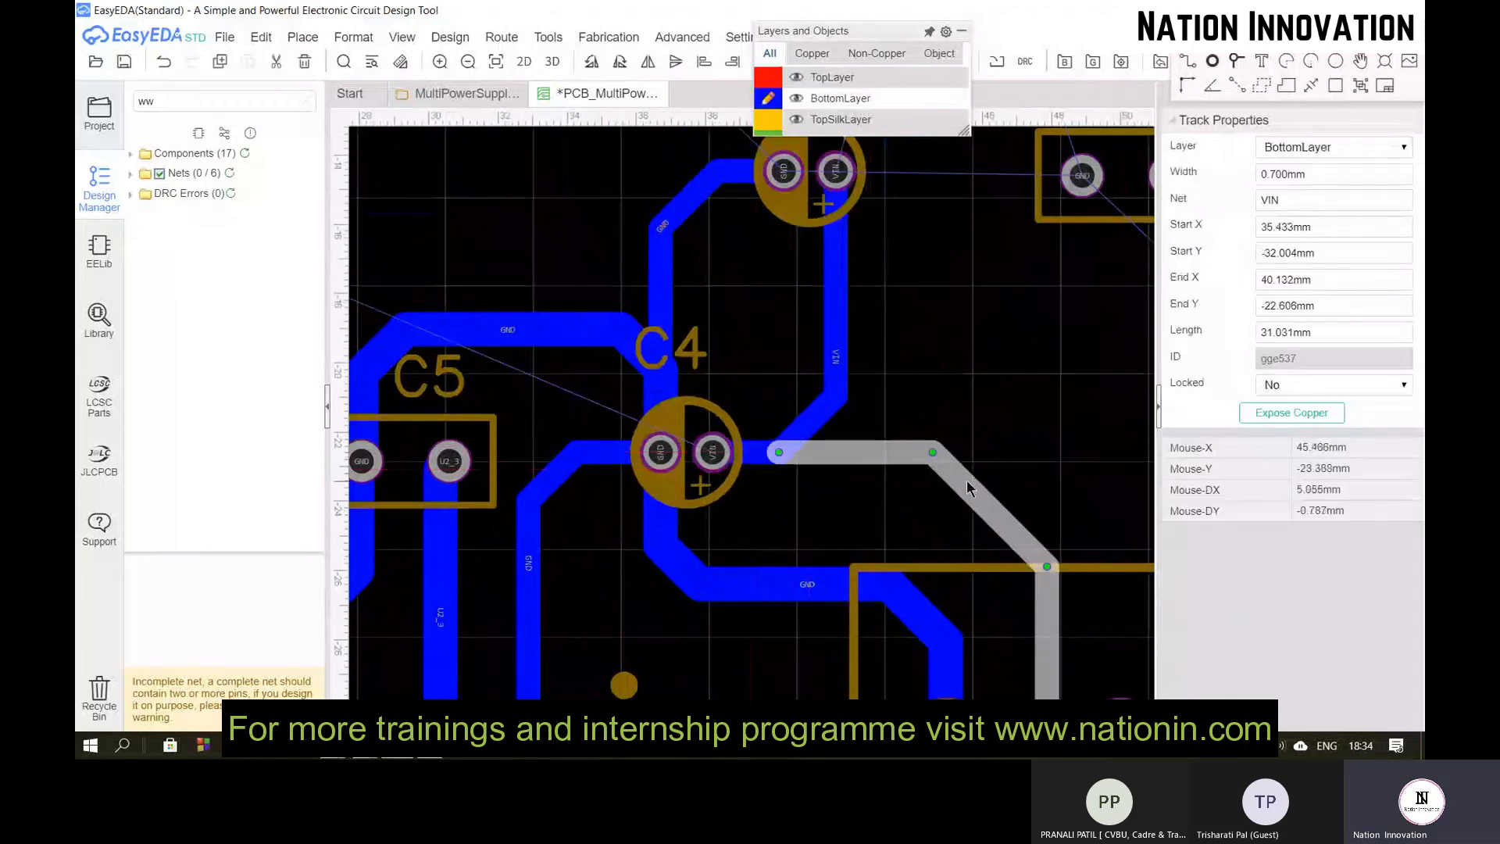
scroll(858, 482, down, 1)
scroll(858, 480, down, 1)
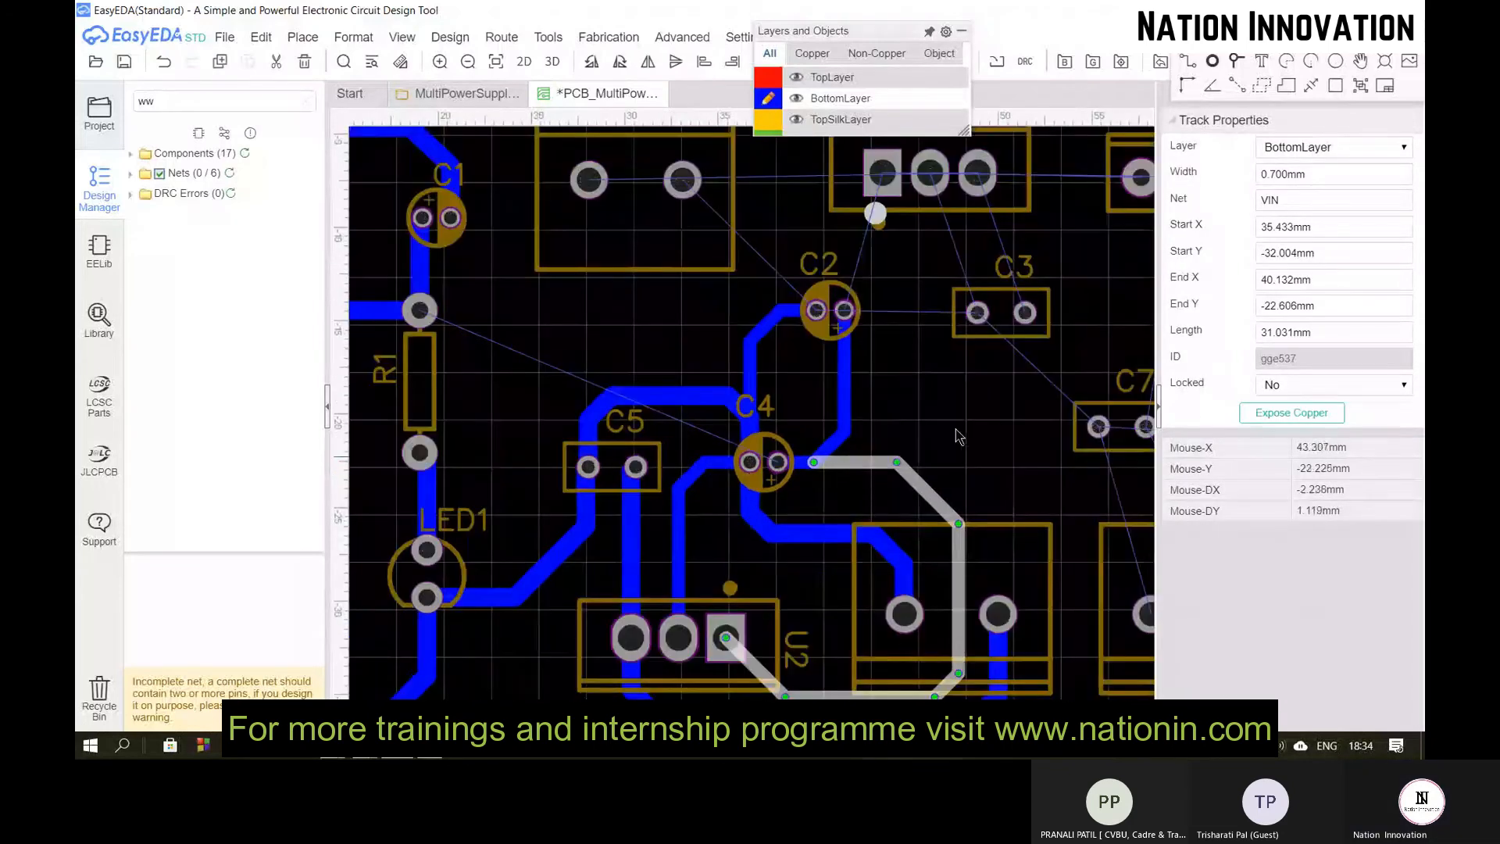
click(974, 434)
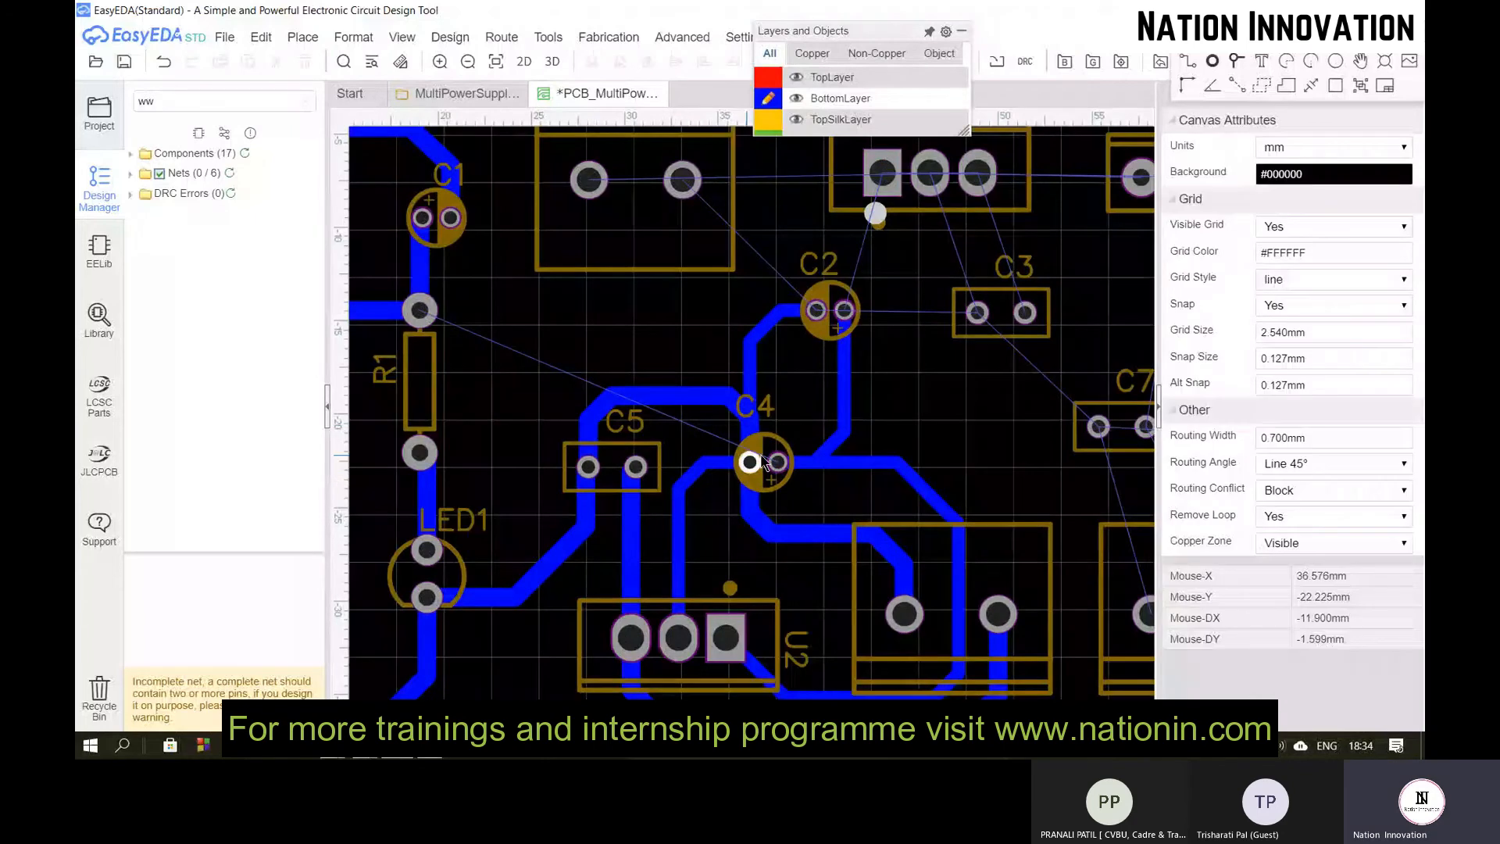
Step: Route a 0.7 mm VIN track from C2's right pad over the top of C2 and across to R1's upper pad
key(w)
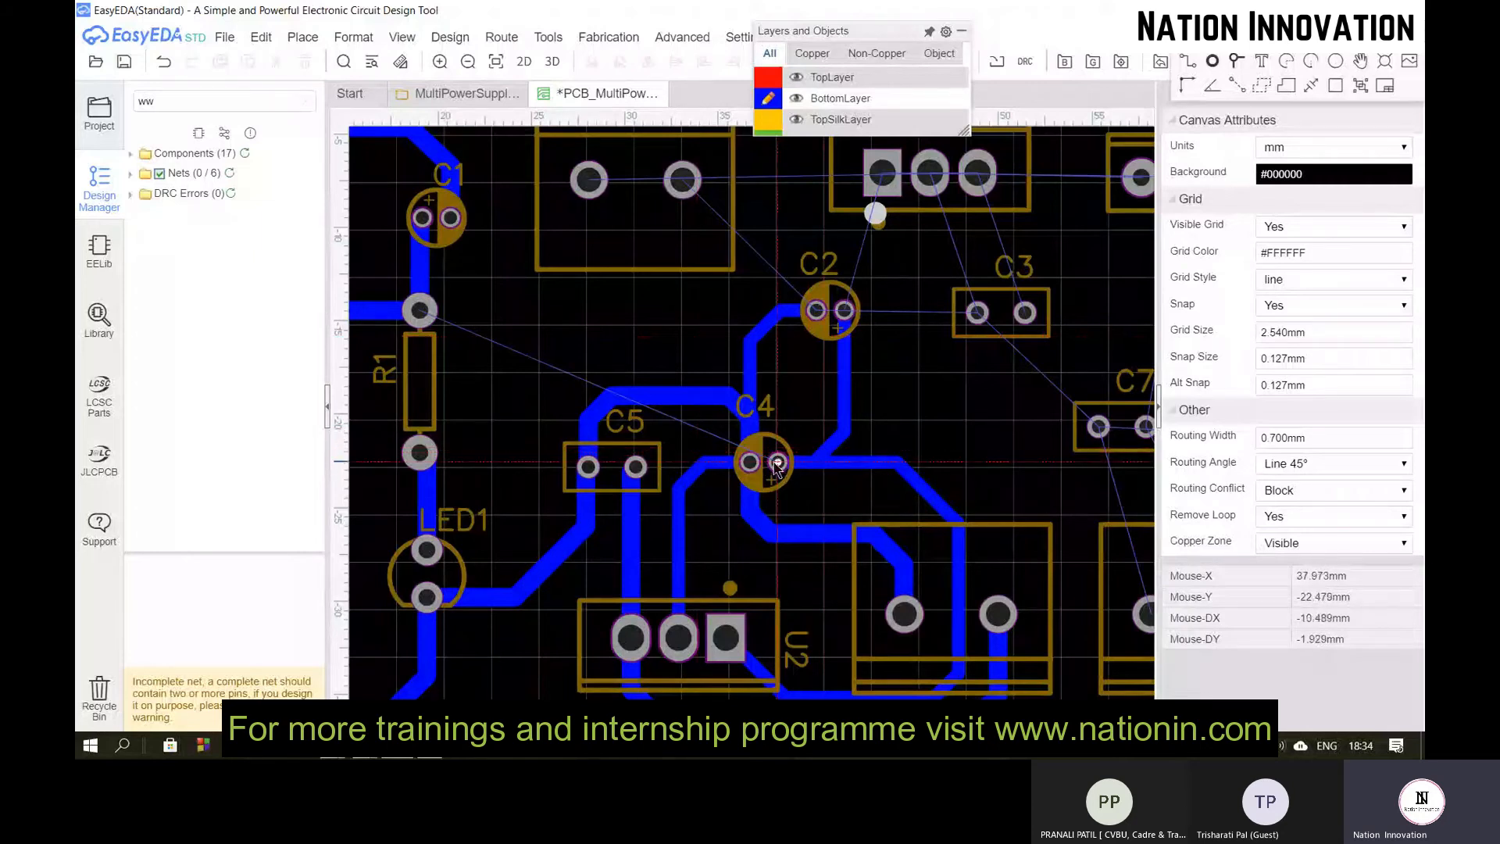
scroll(779, 469, up, 2)
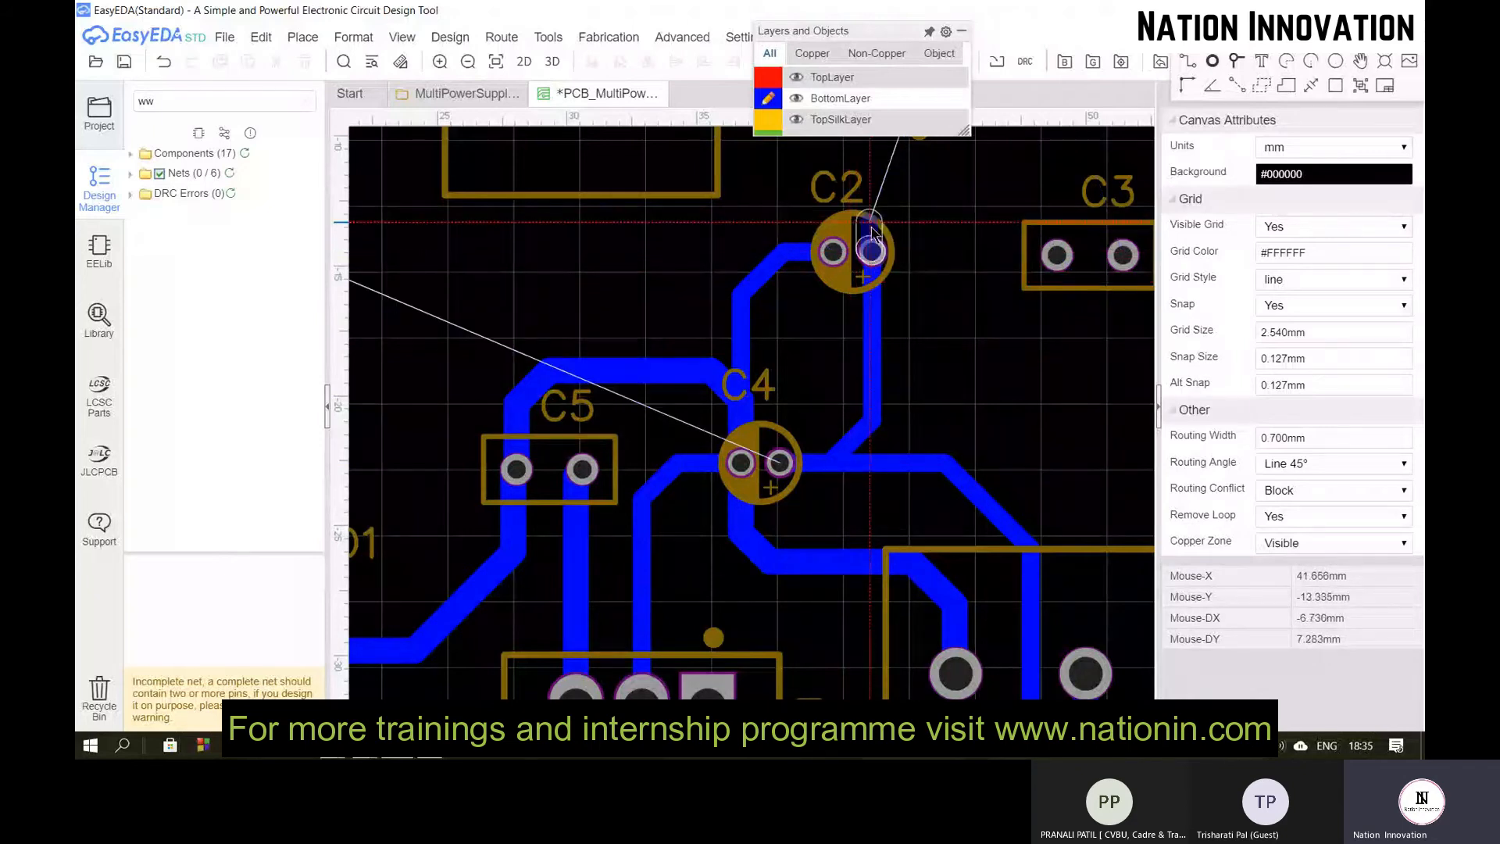
scroll(873, 238, down, 1)
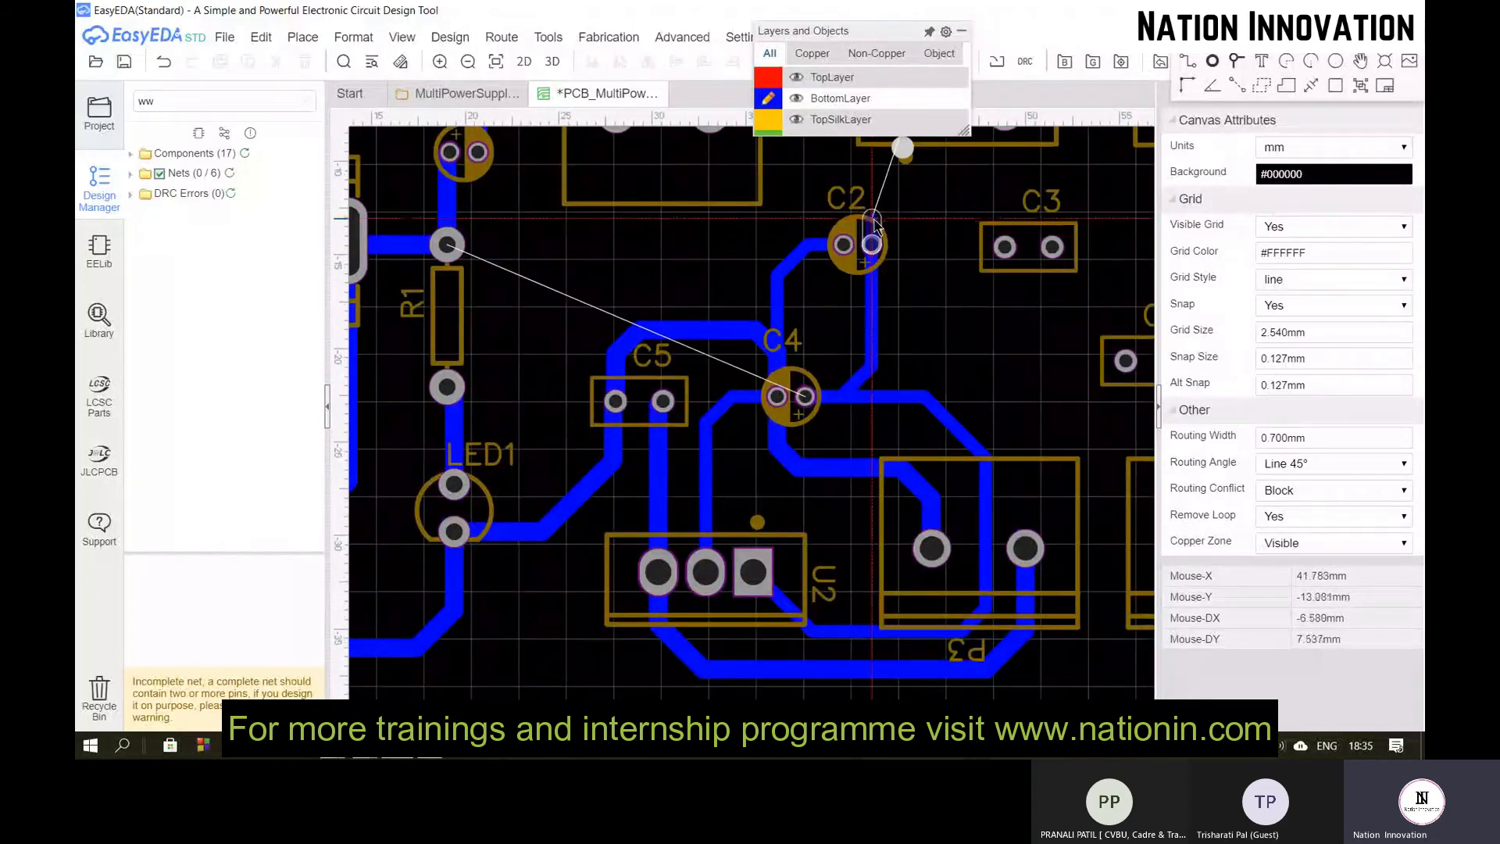
click(872, 221)
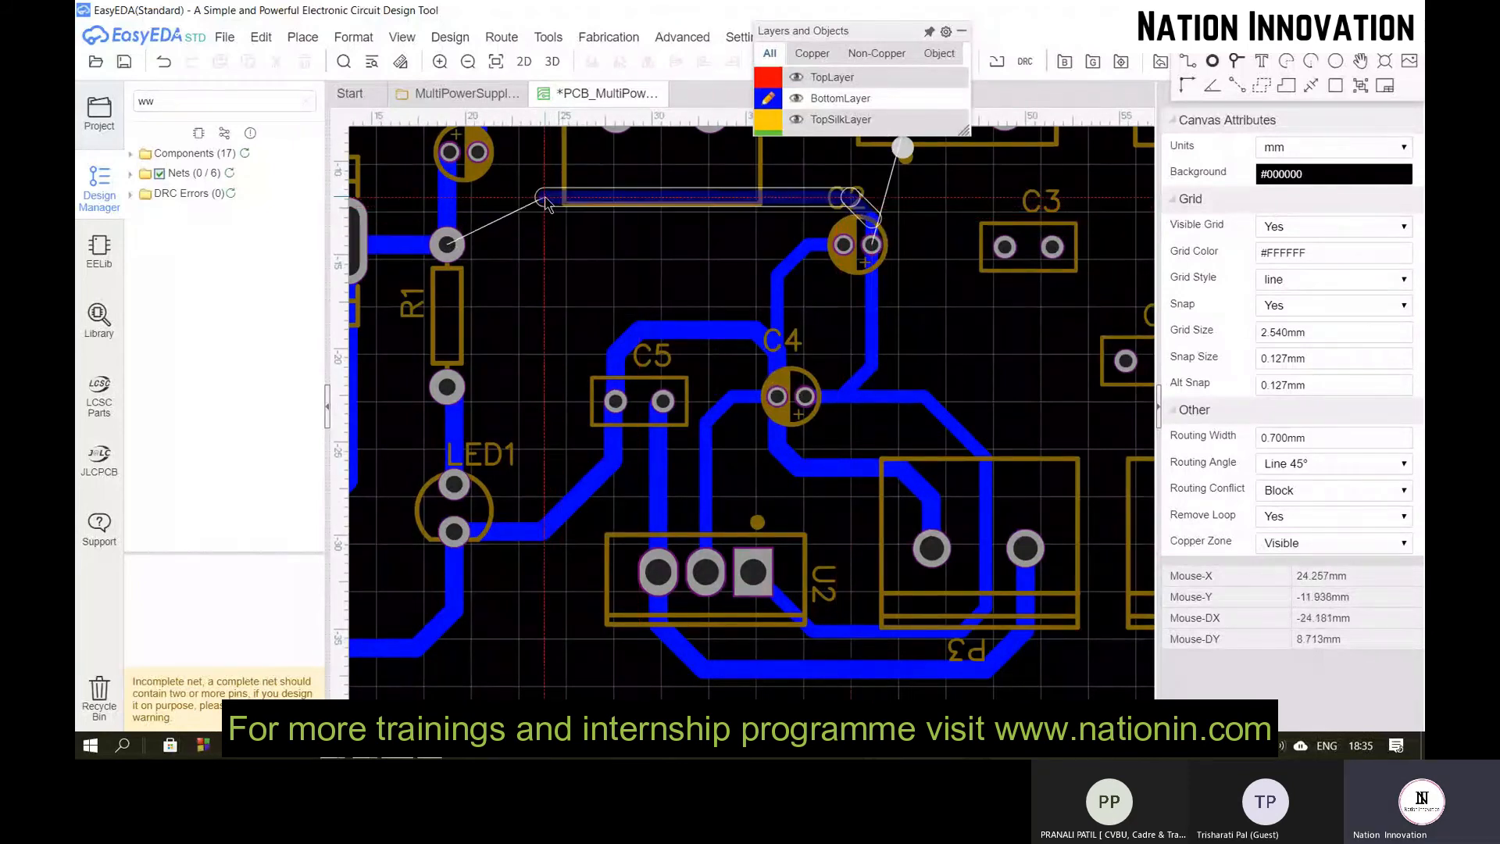
click(443, 244)
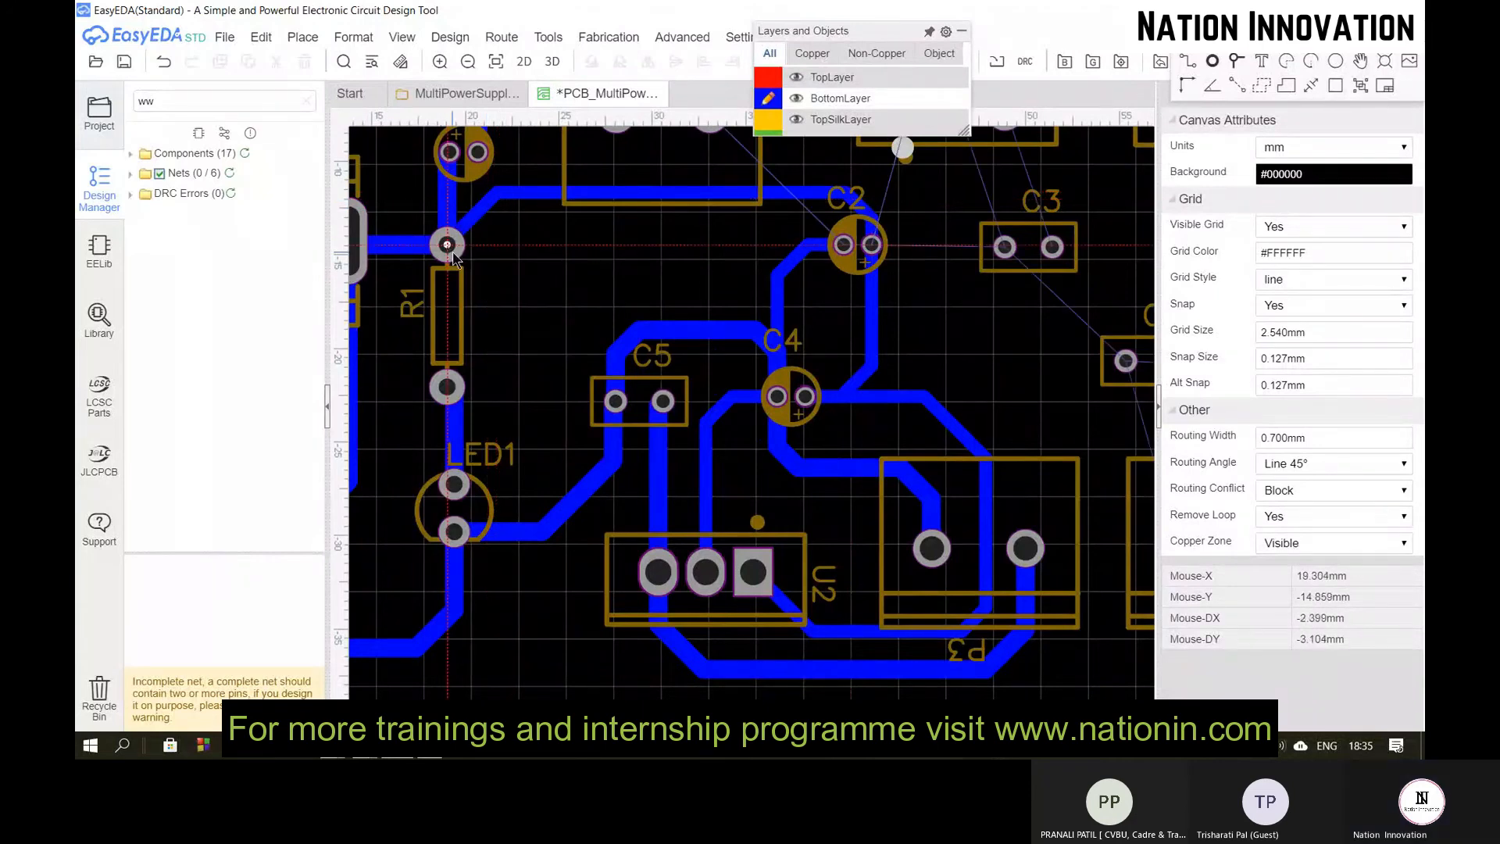
click(462, 220)
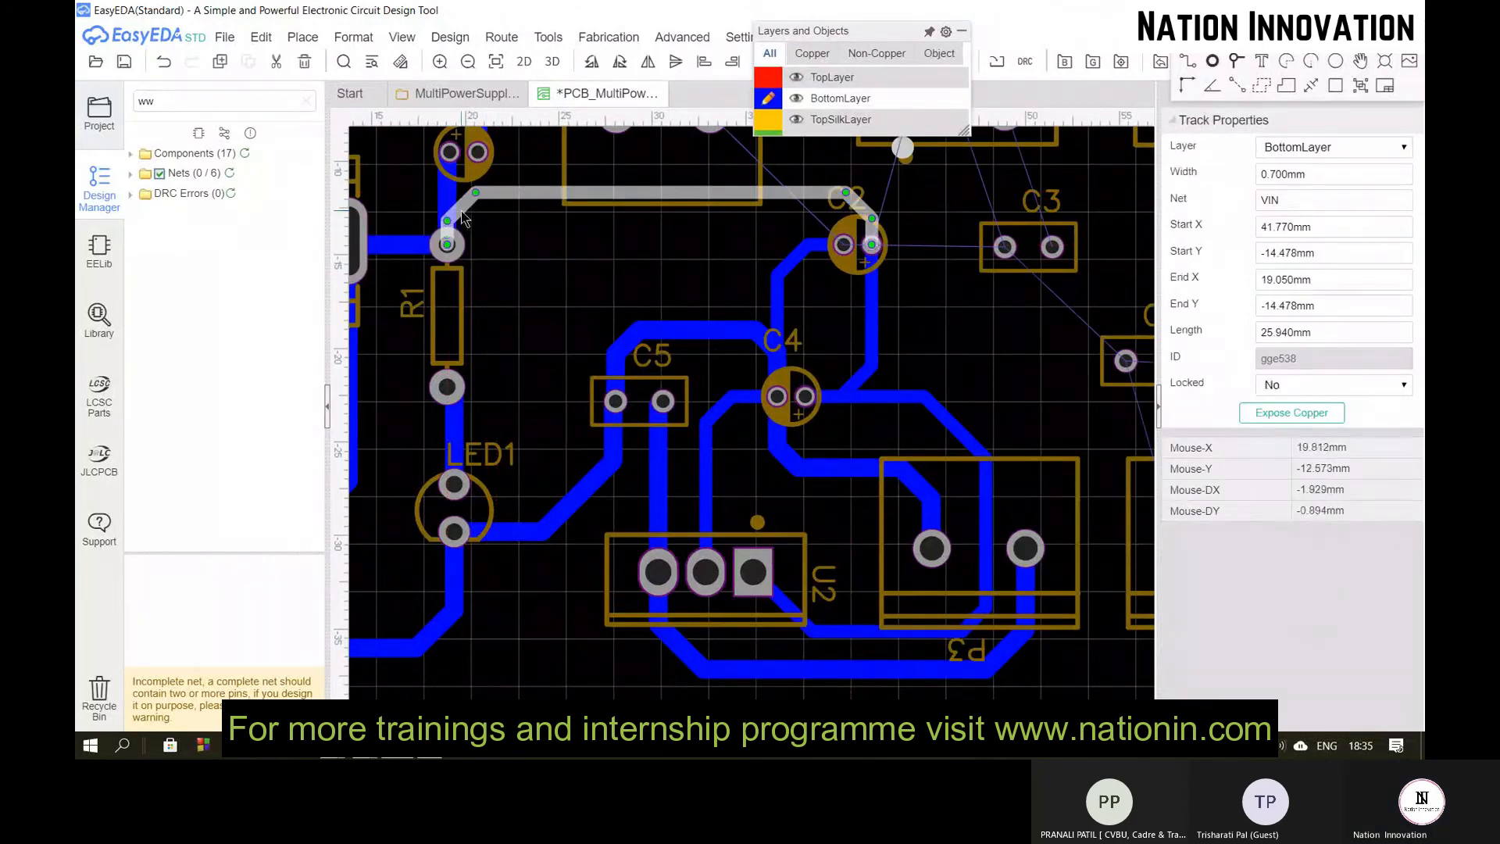
click(628, 240)
scroll(673, 345, down, 2)
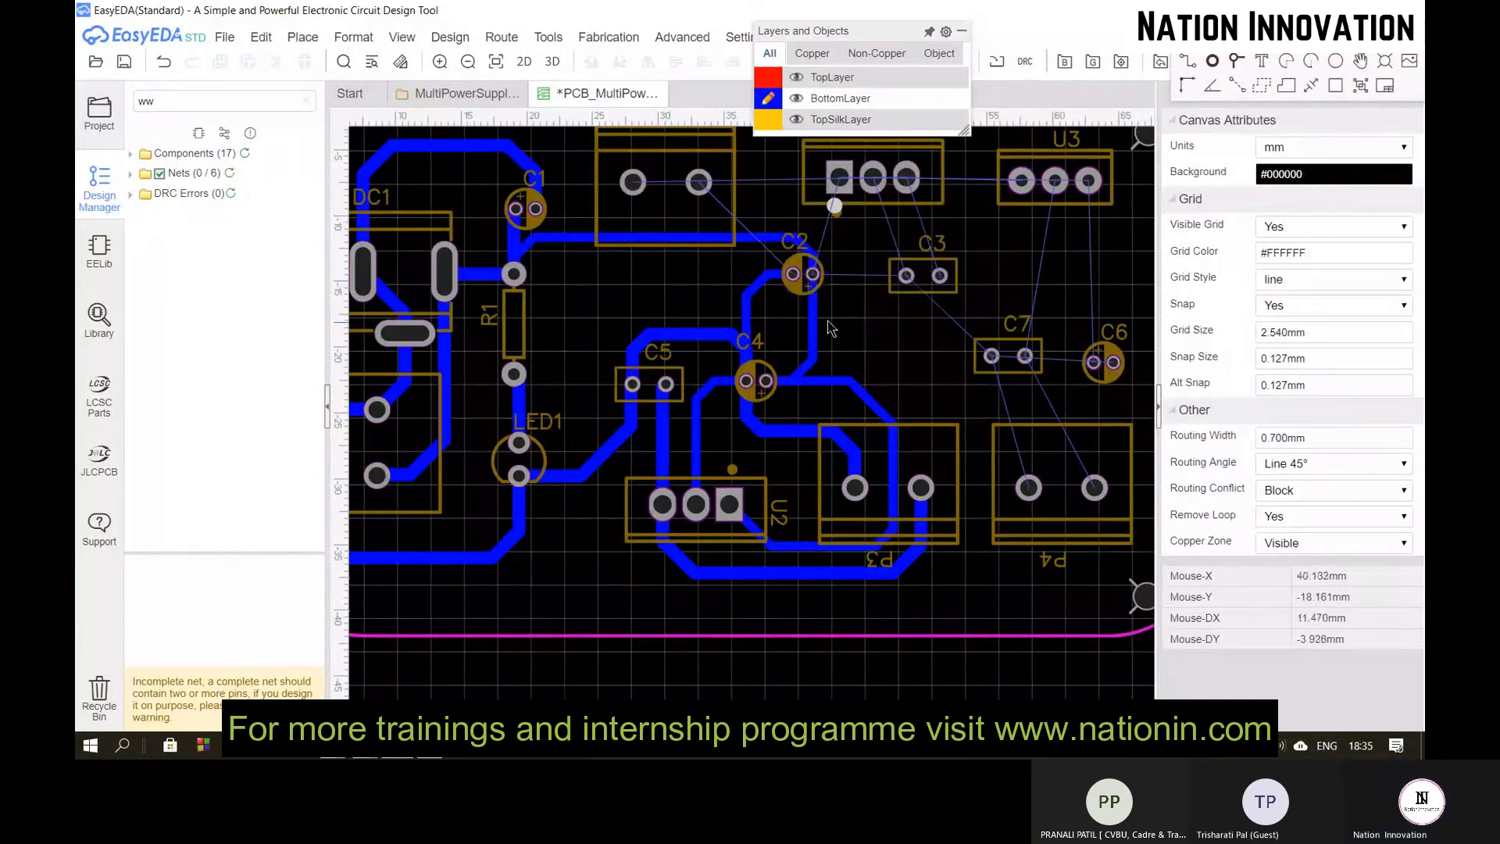
Step: Route the VIN track from C2's right pad up to U1's square pad
click(812, 274)
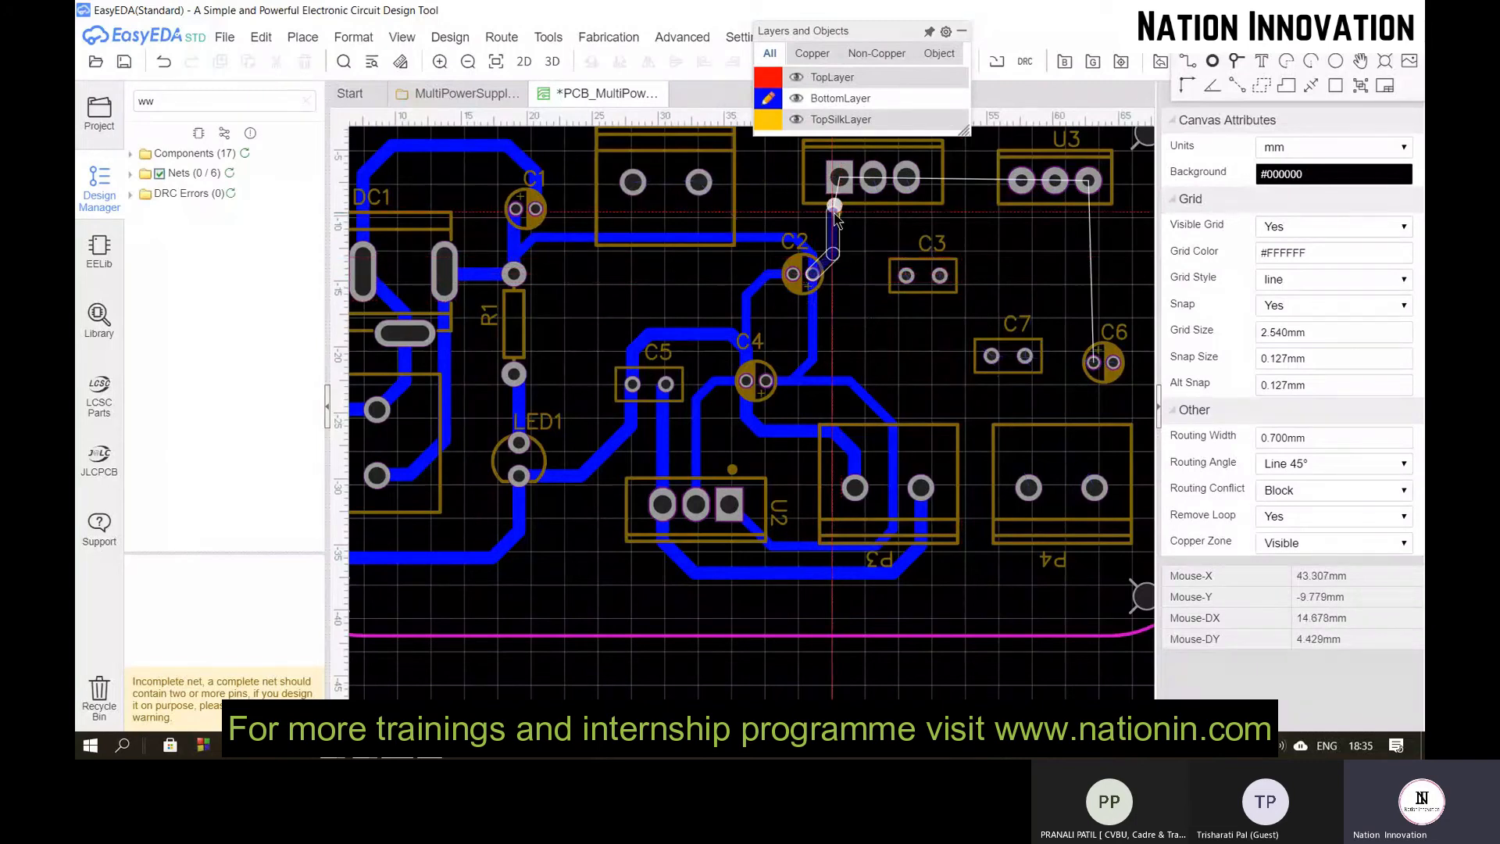
click(839, 182)
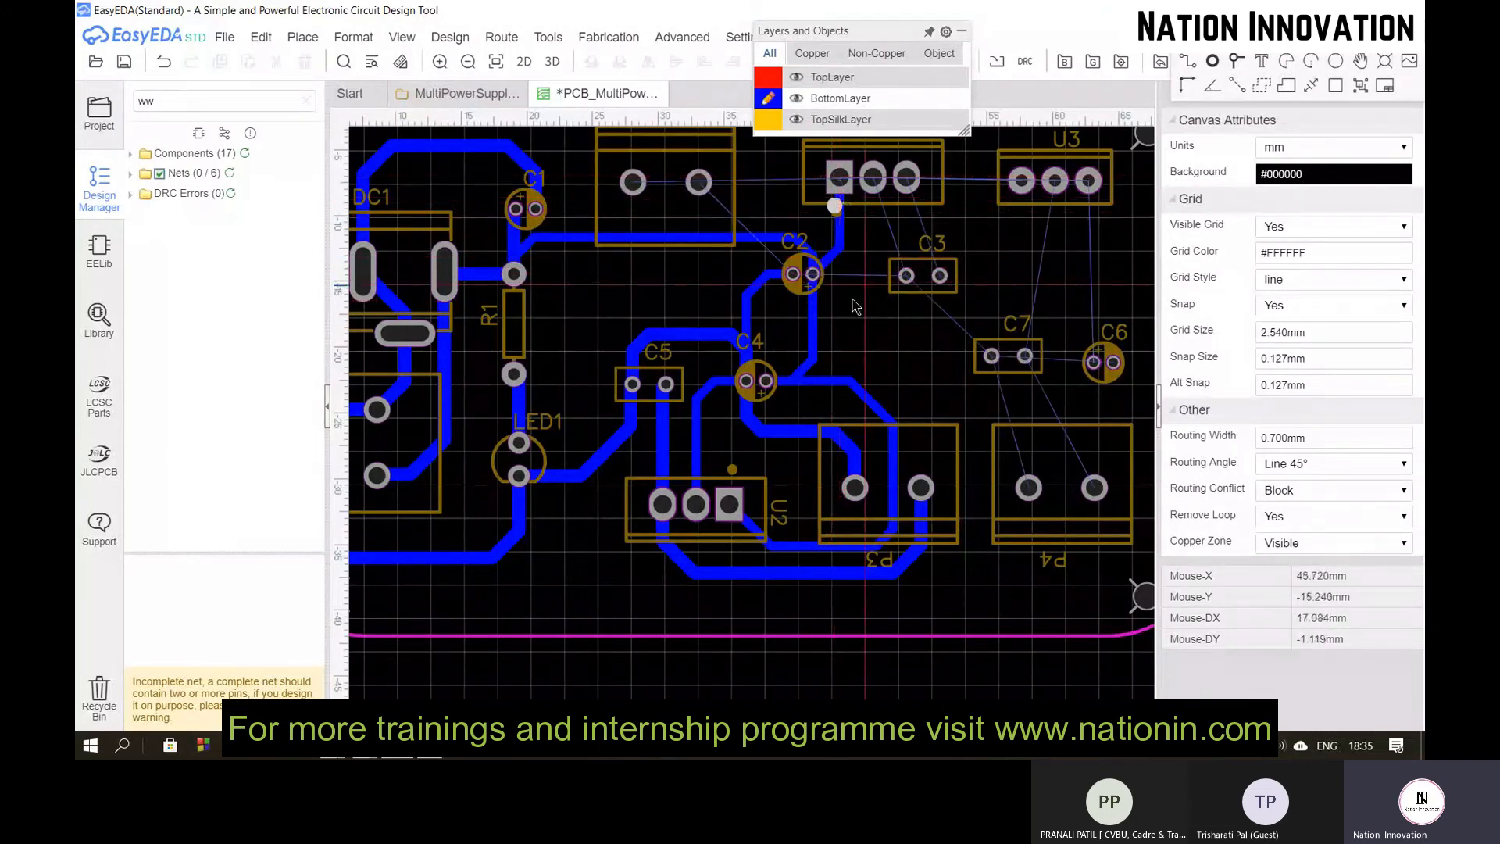
click(794, 277)
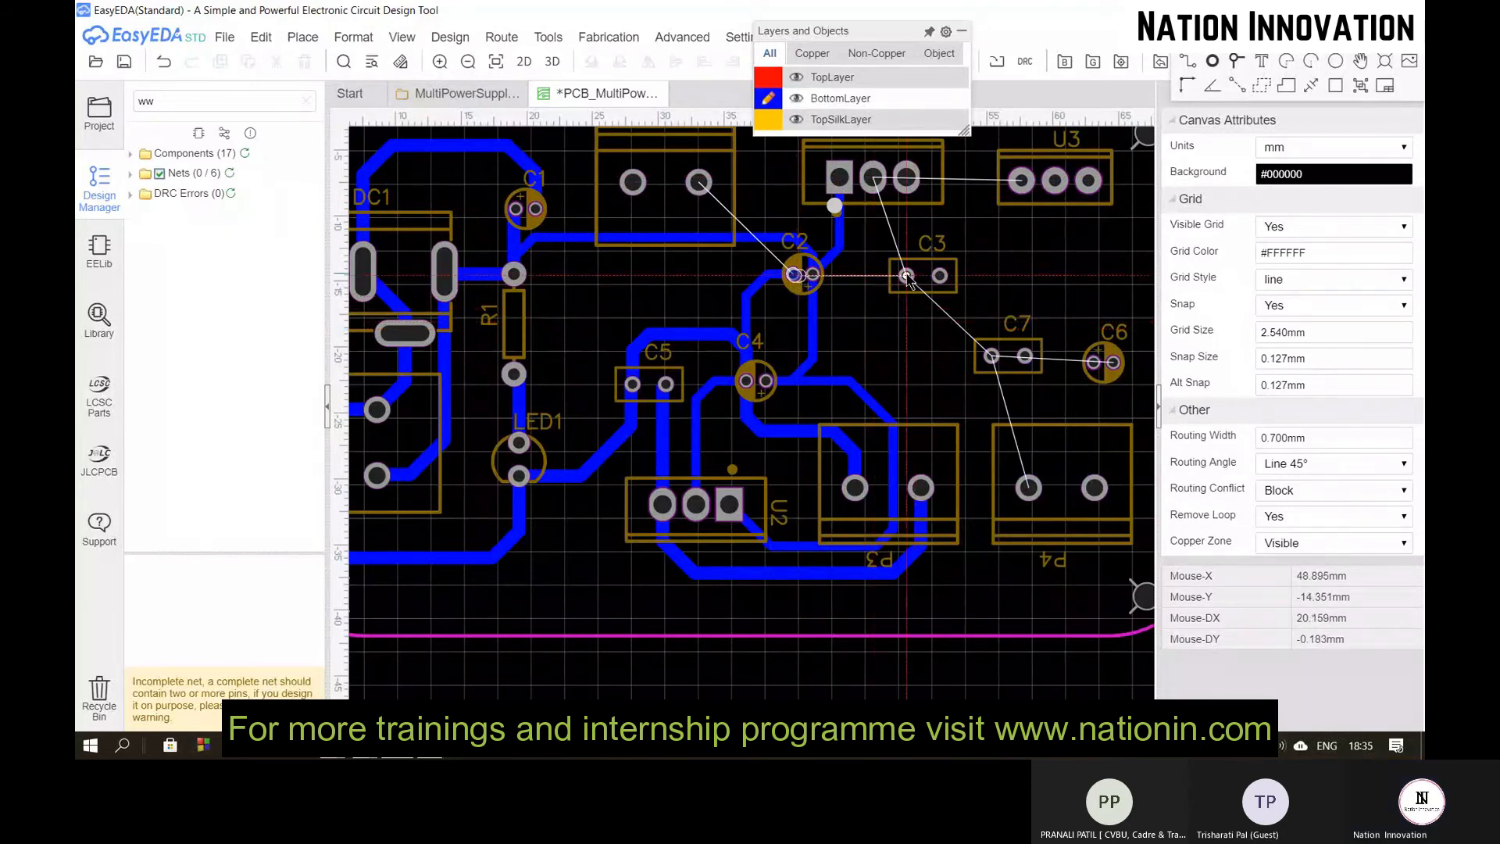
key(Escape)
Step: Route a VIN track from U3's right pad straight down to C6's left pad
click(658, 205)
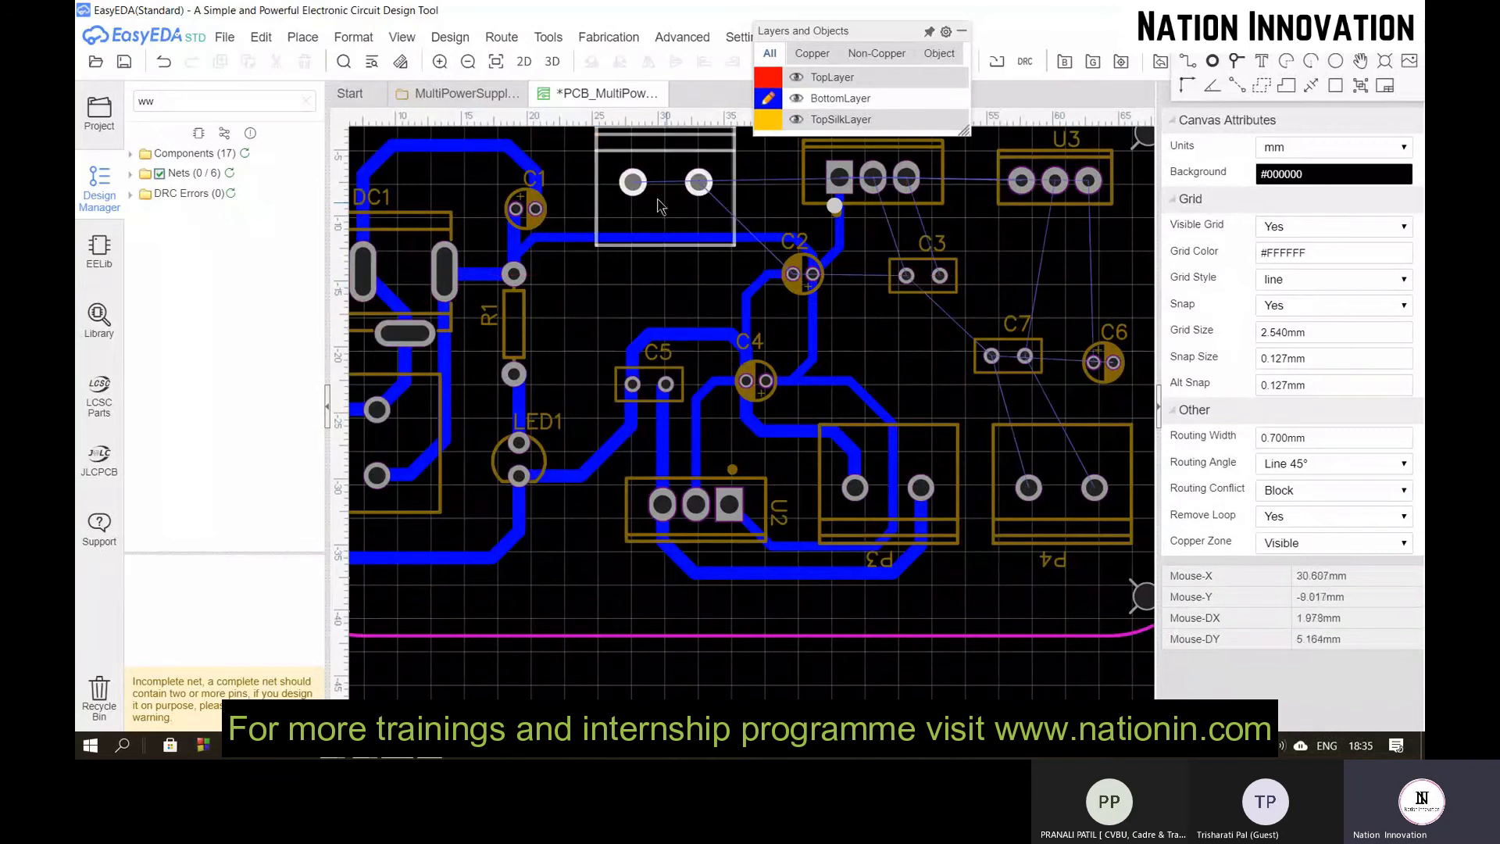
scroll(670, 171, up, 2)
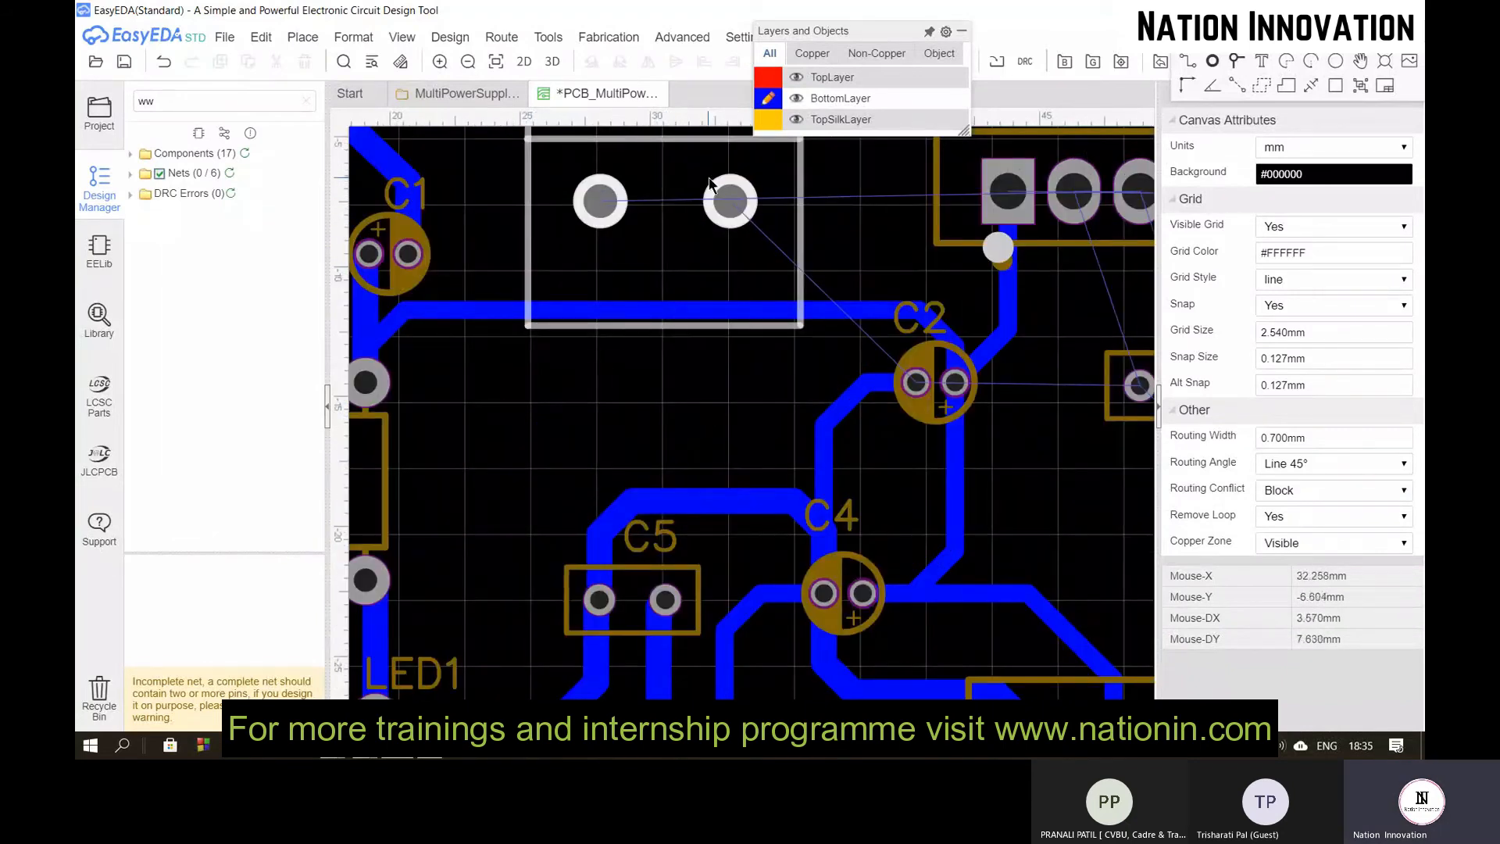
scroll(711, 183, down, 1)
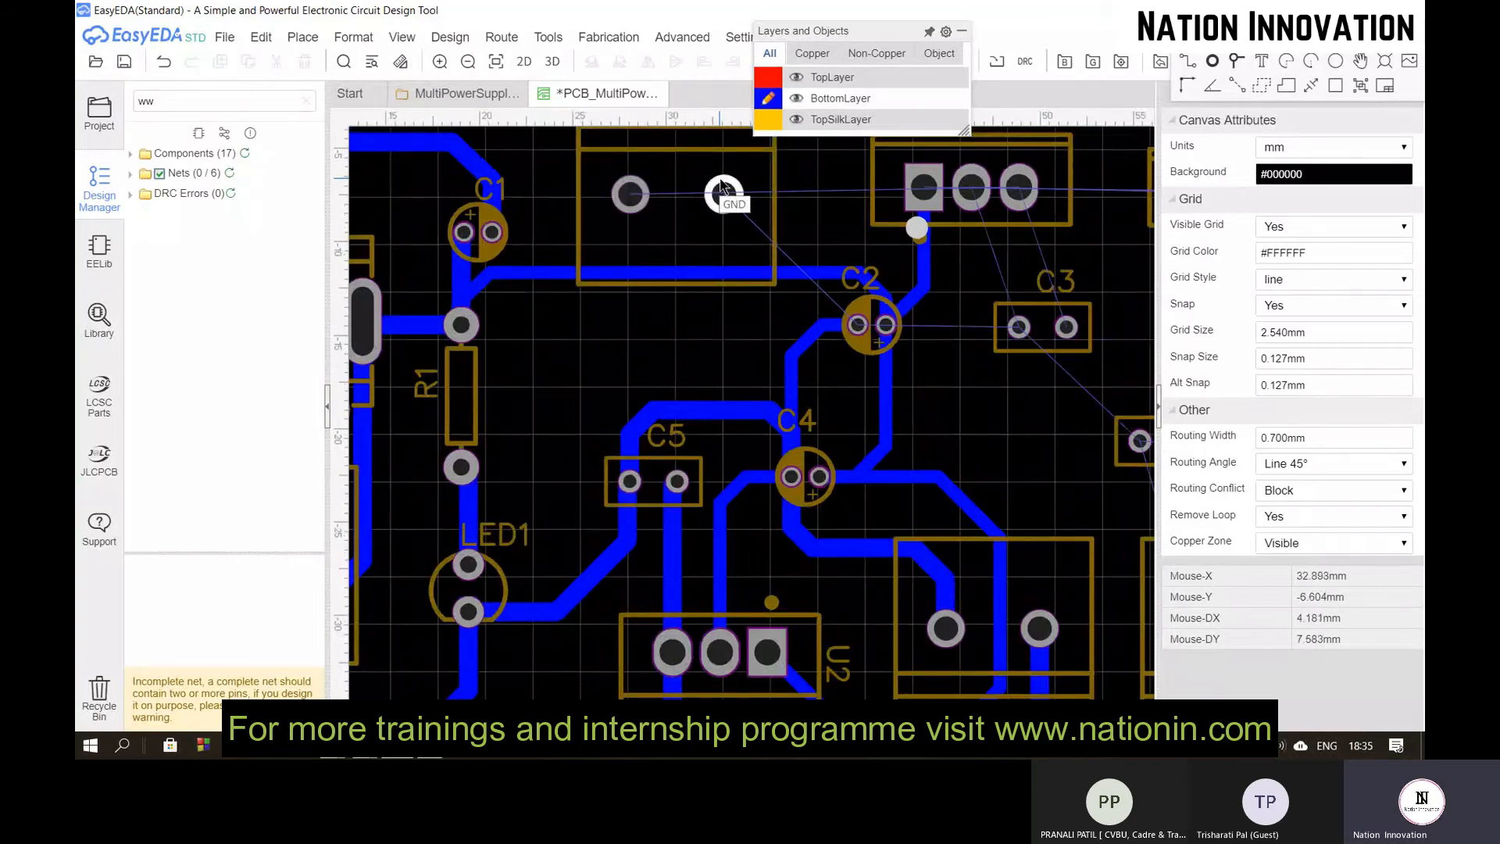
scroll(720, 188, down, 2)
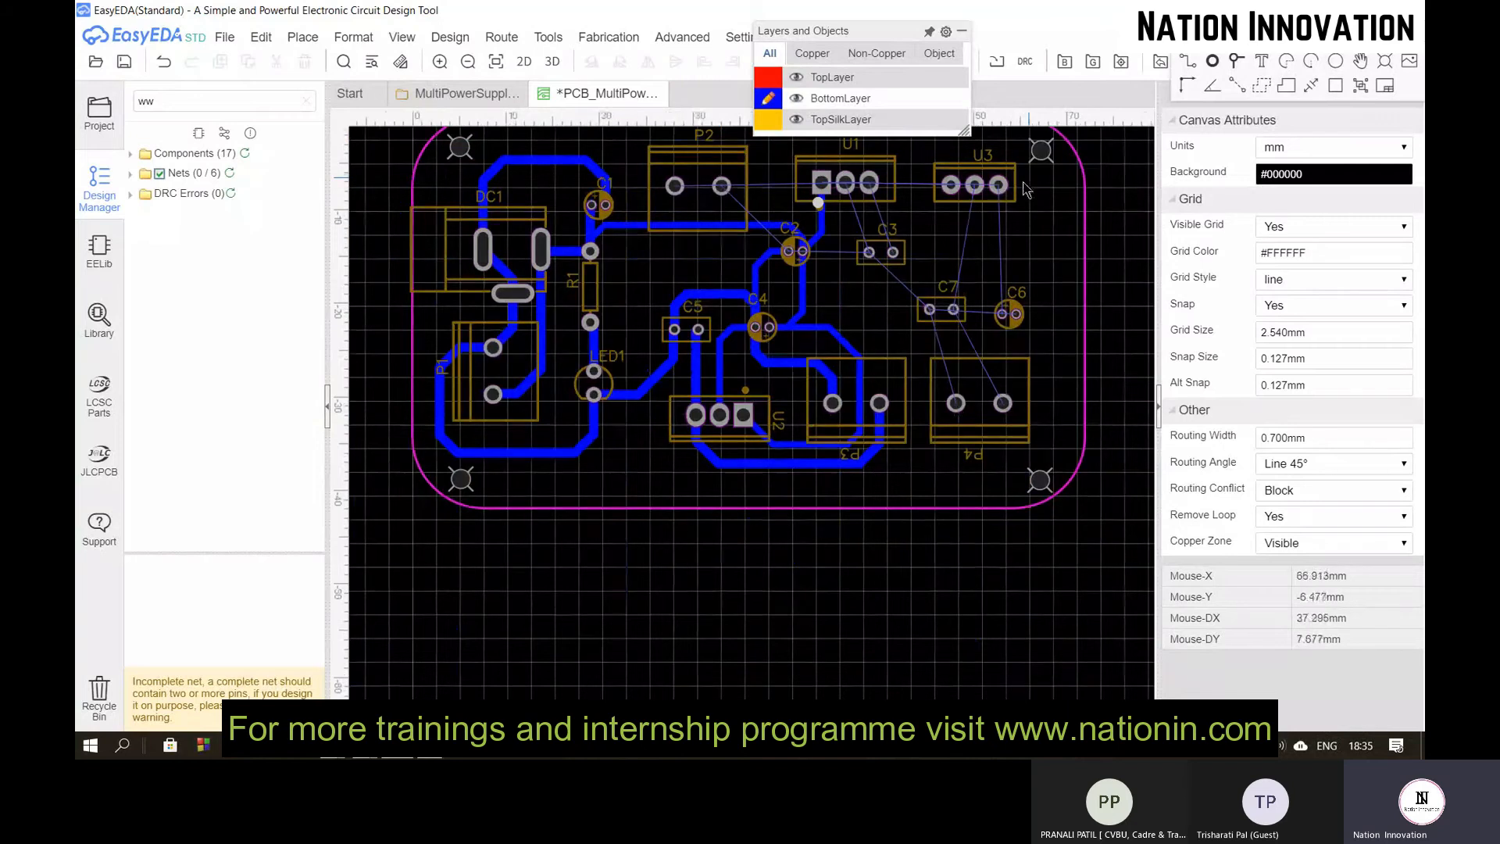
click(999, 185)
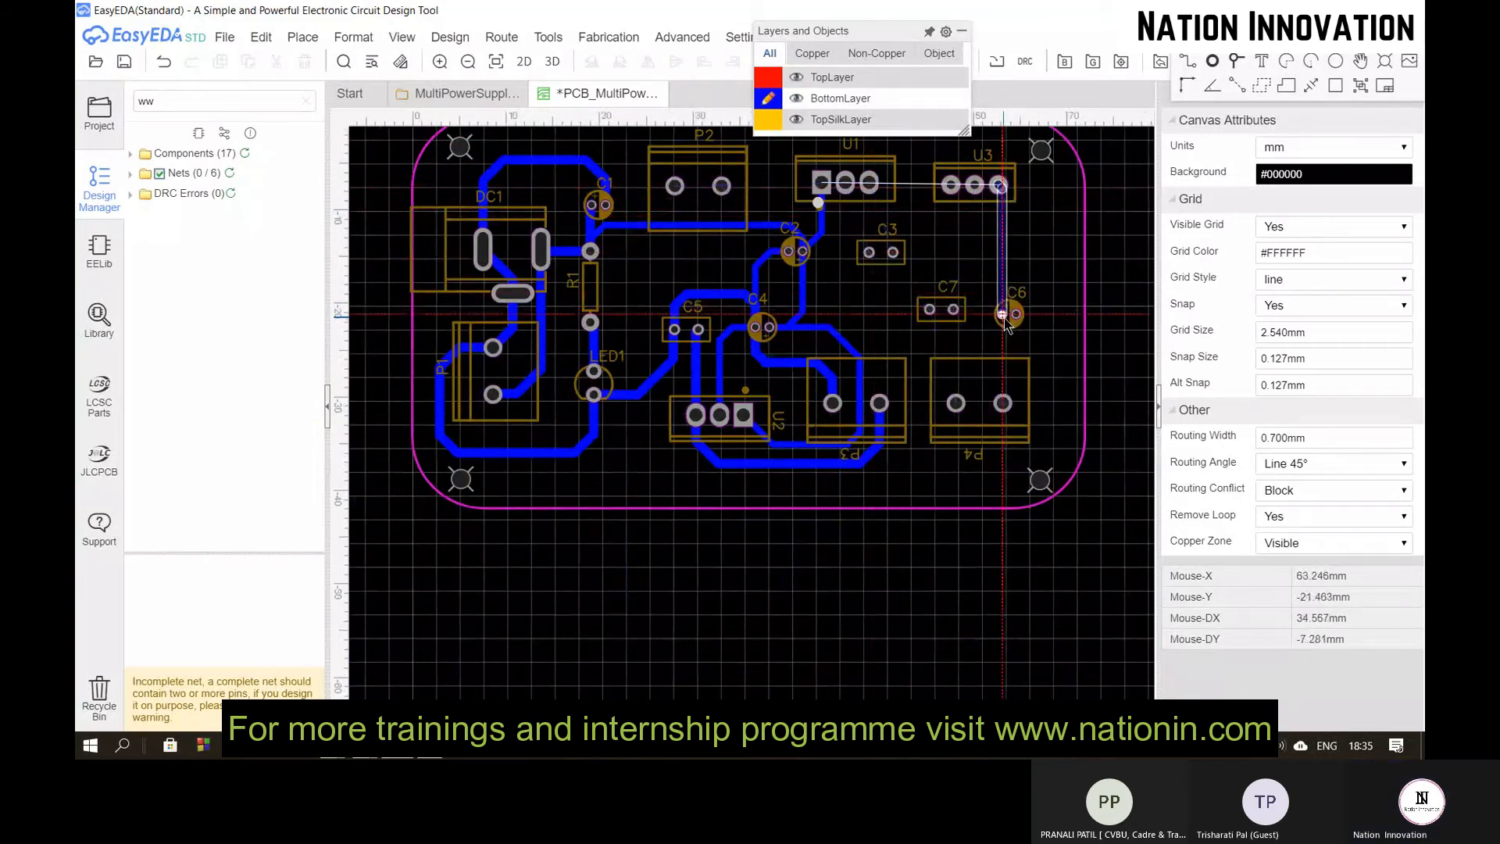
click(1004, 319)
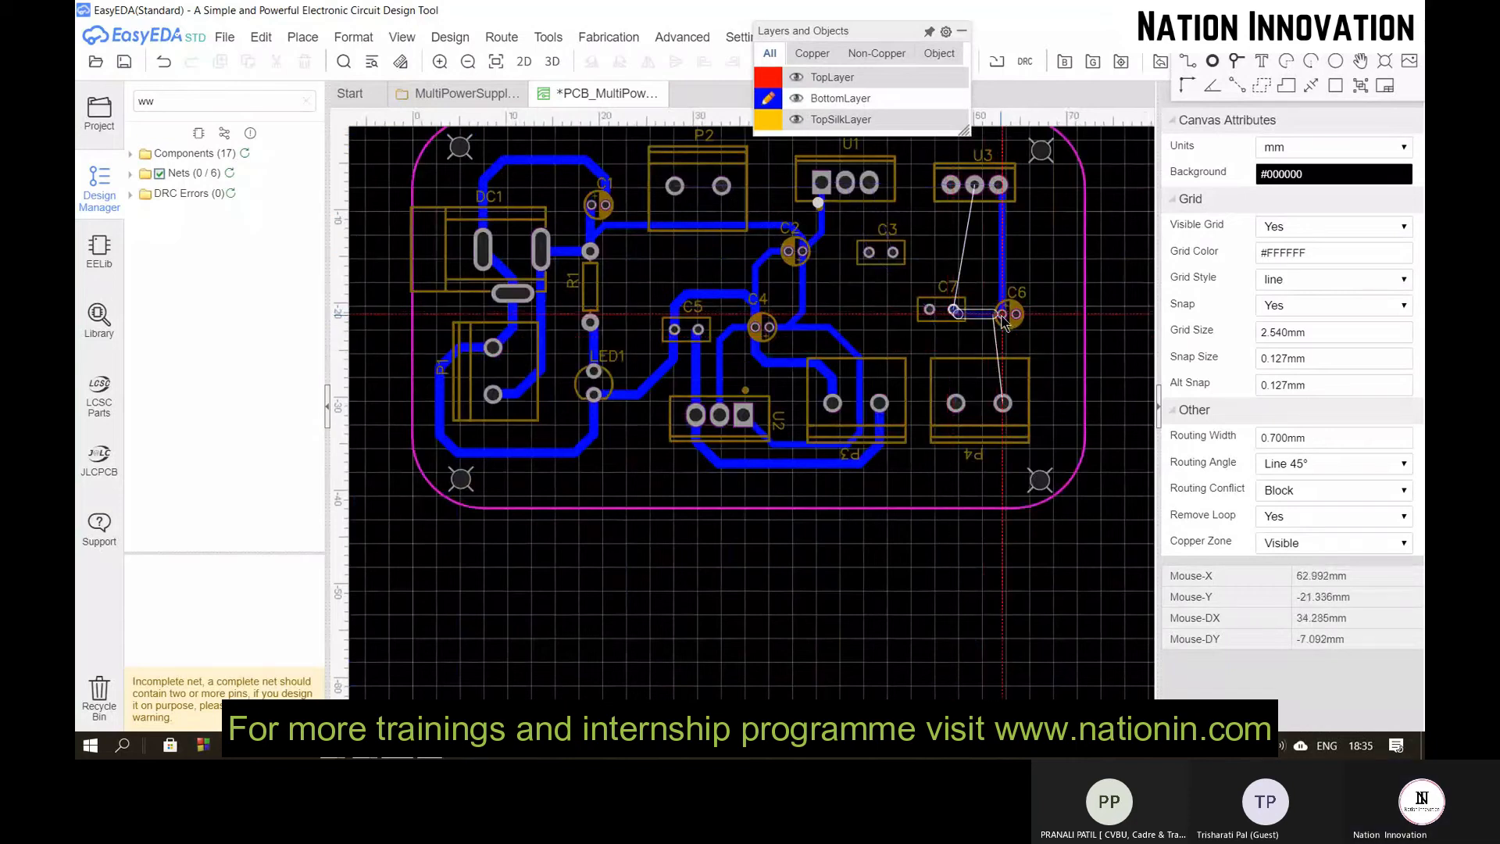
Step: Route tracks from C7's right pad to P4's right pad and from C7's left pad to P4's left pad
scroll(1004, 319, up, 3)
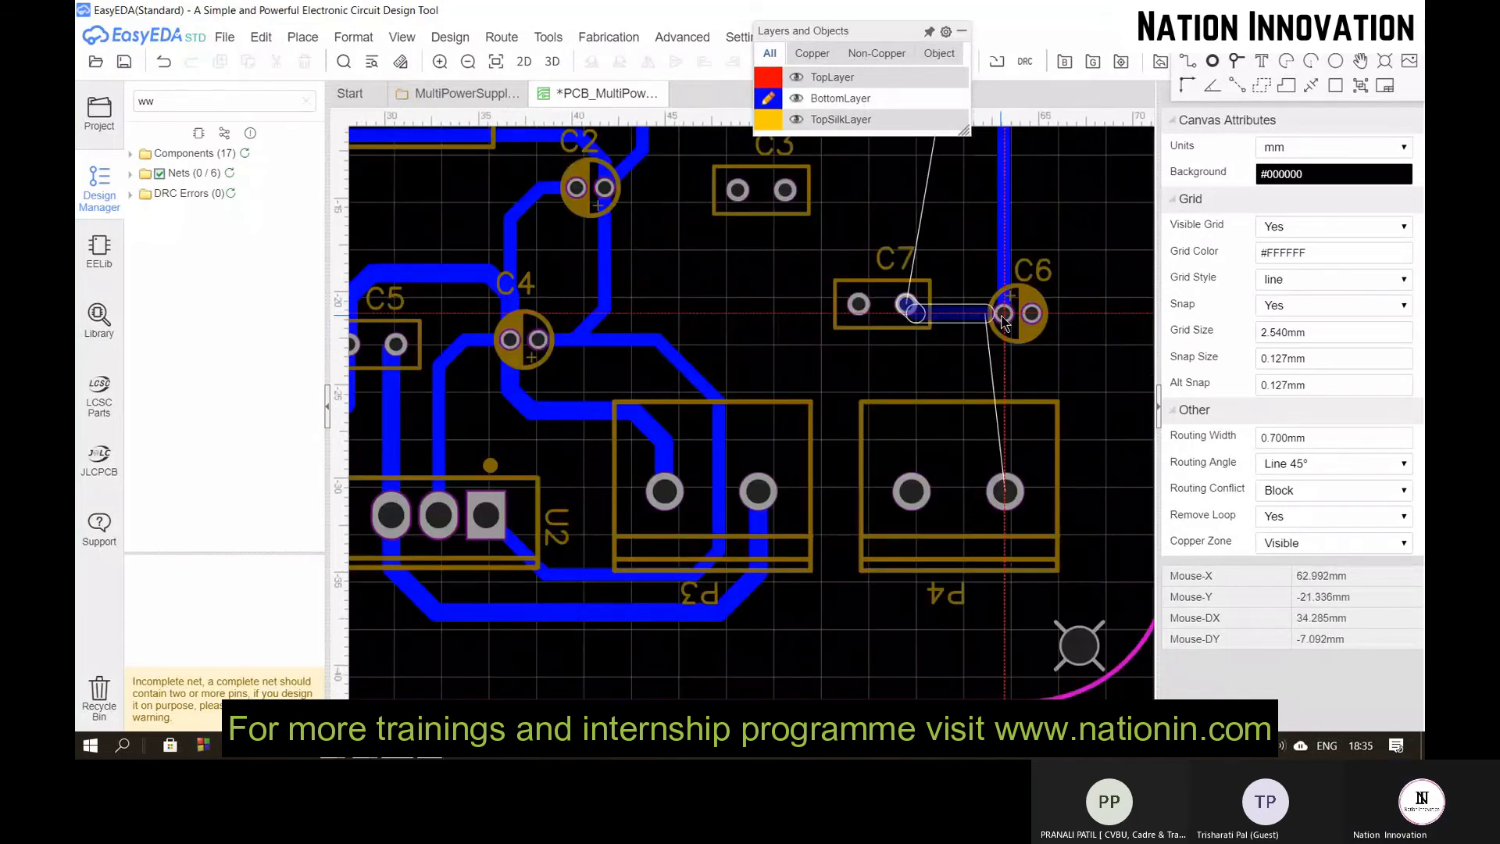
click(1001, 490)
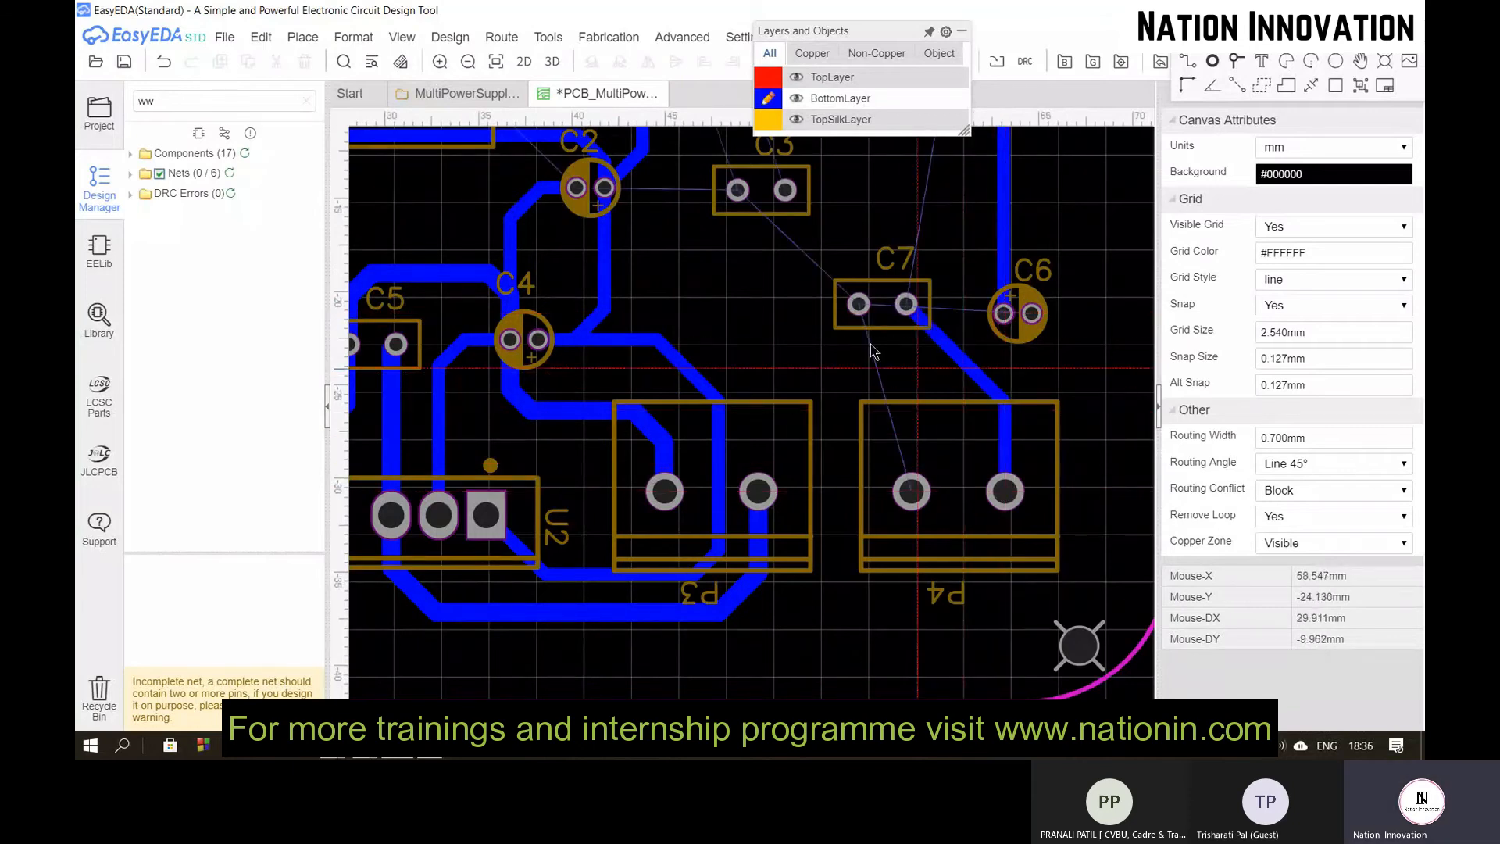
click(861, 308)
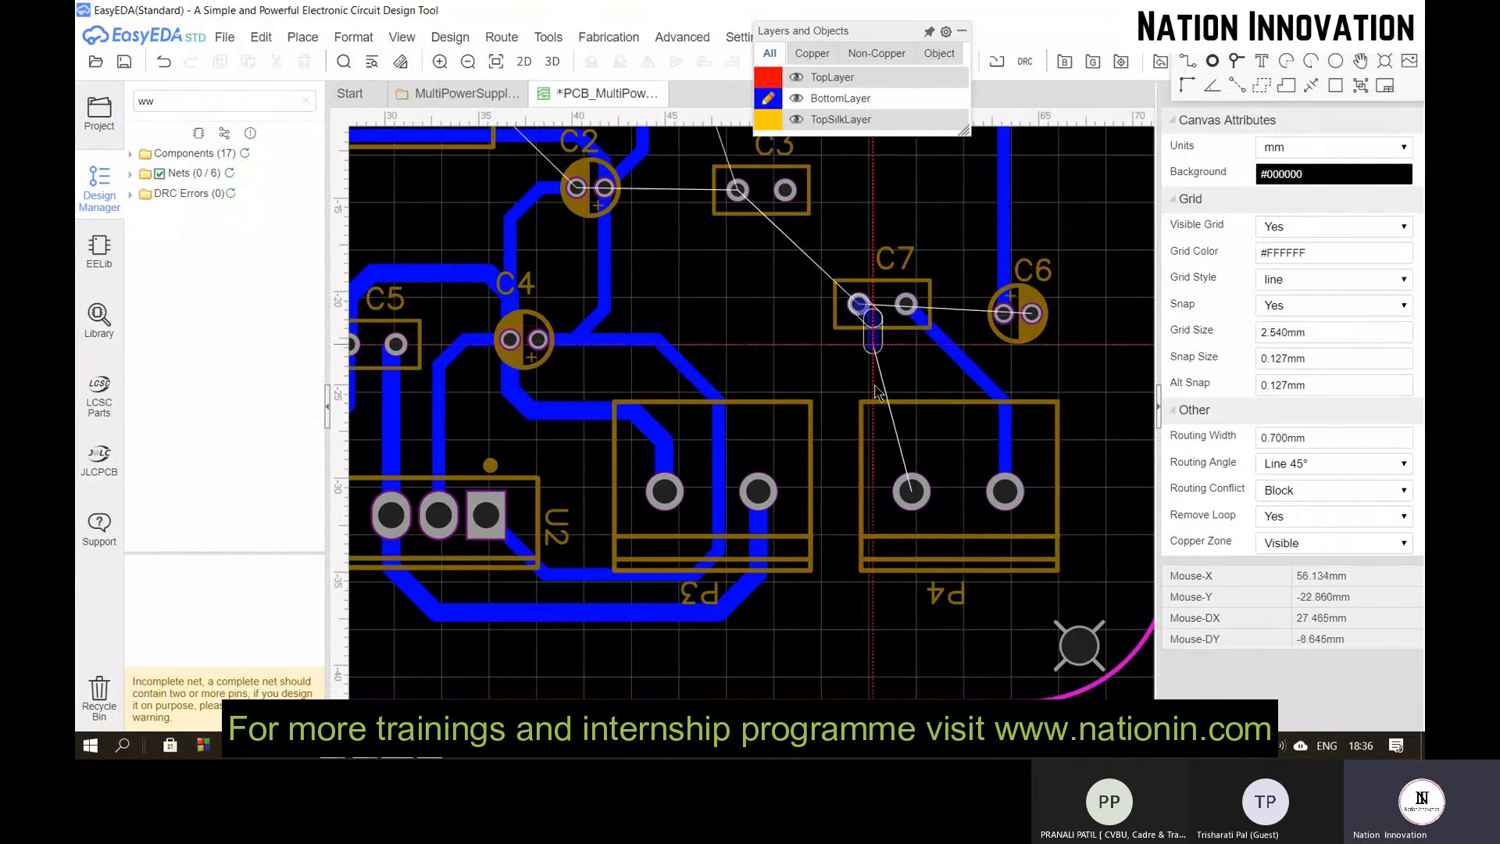
click(911, 491)
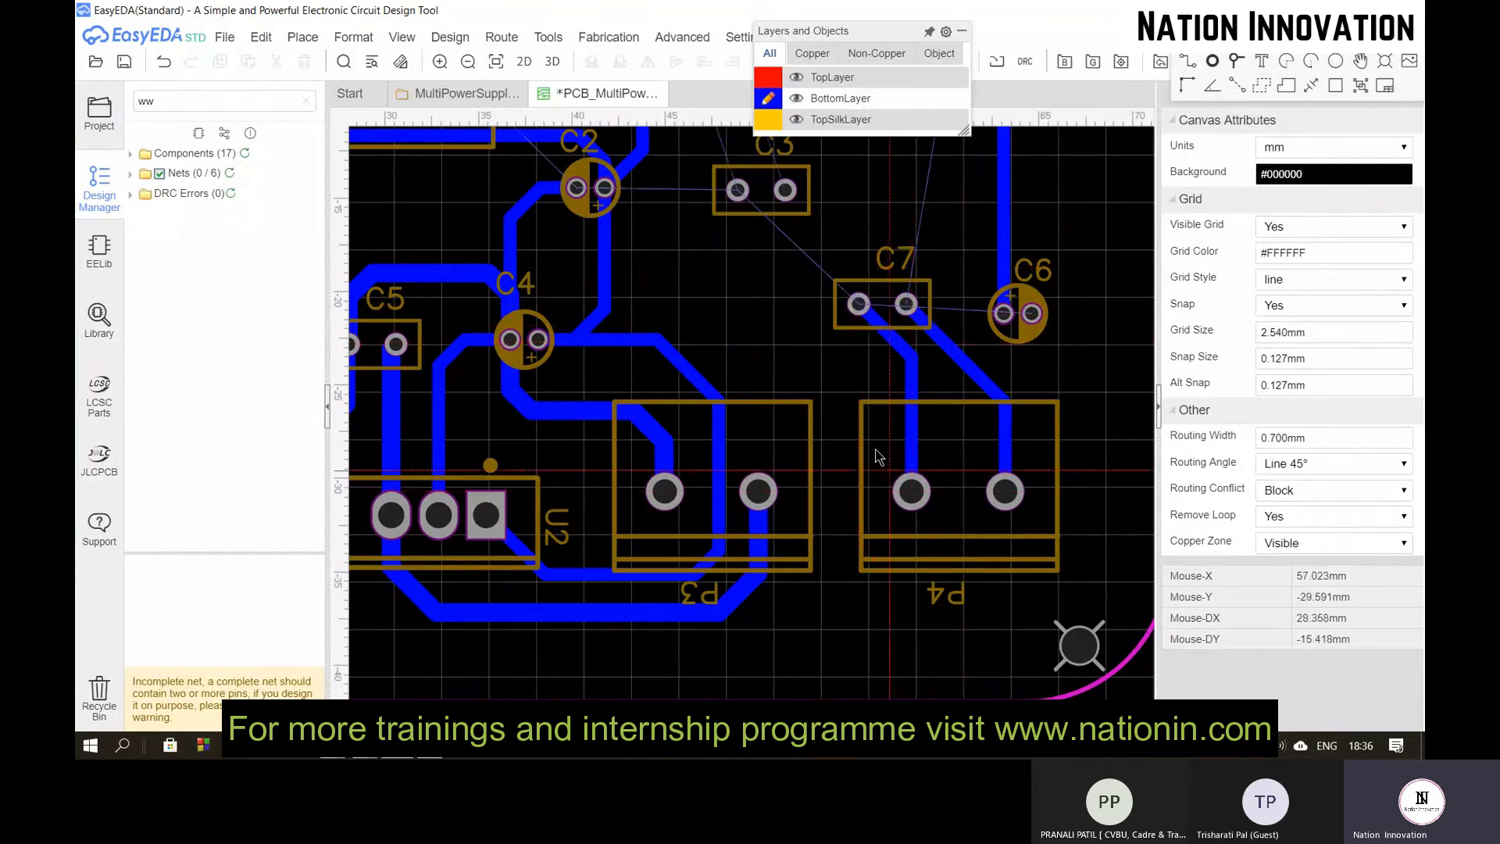
right_click(831, 329)
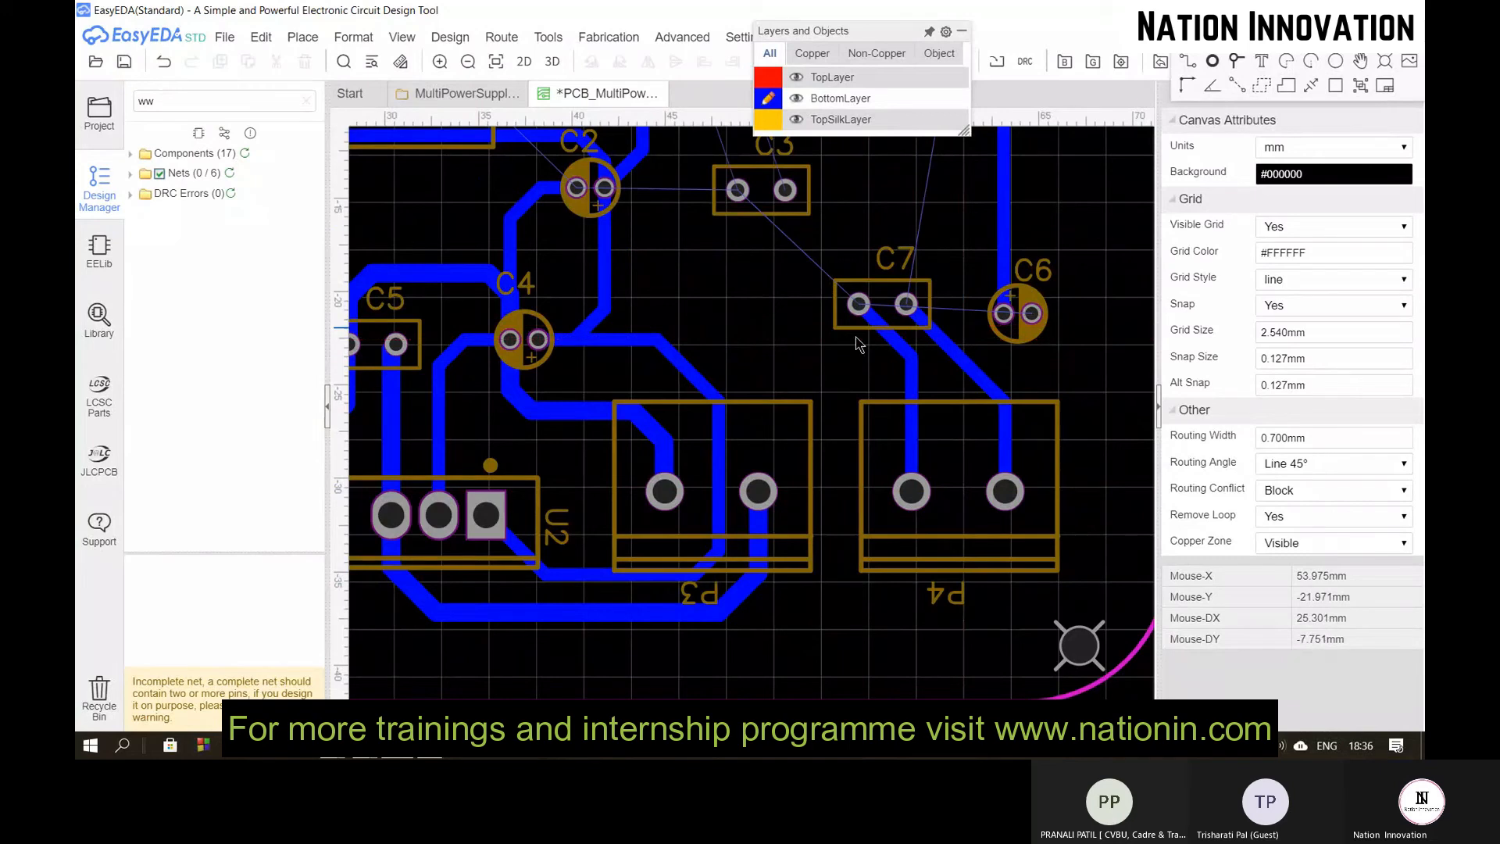
Step: Move the diagonal segment of the track between C7's right pad and P4 slightly outward
click(976, 362)
drag(976, 363, 964, 340)
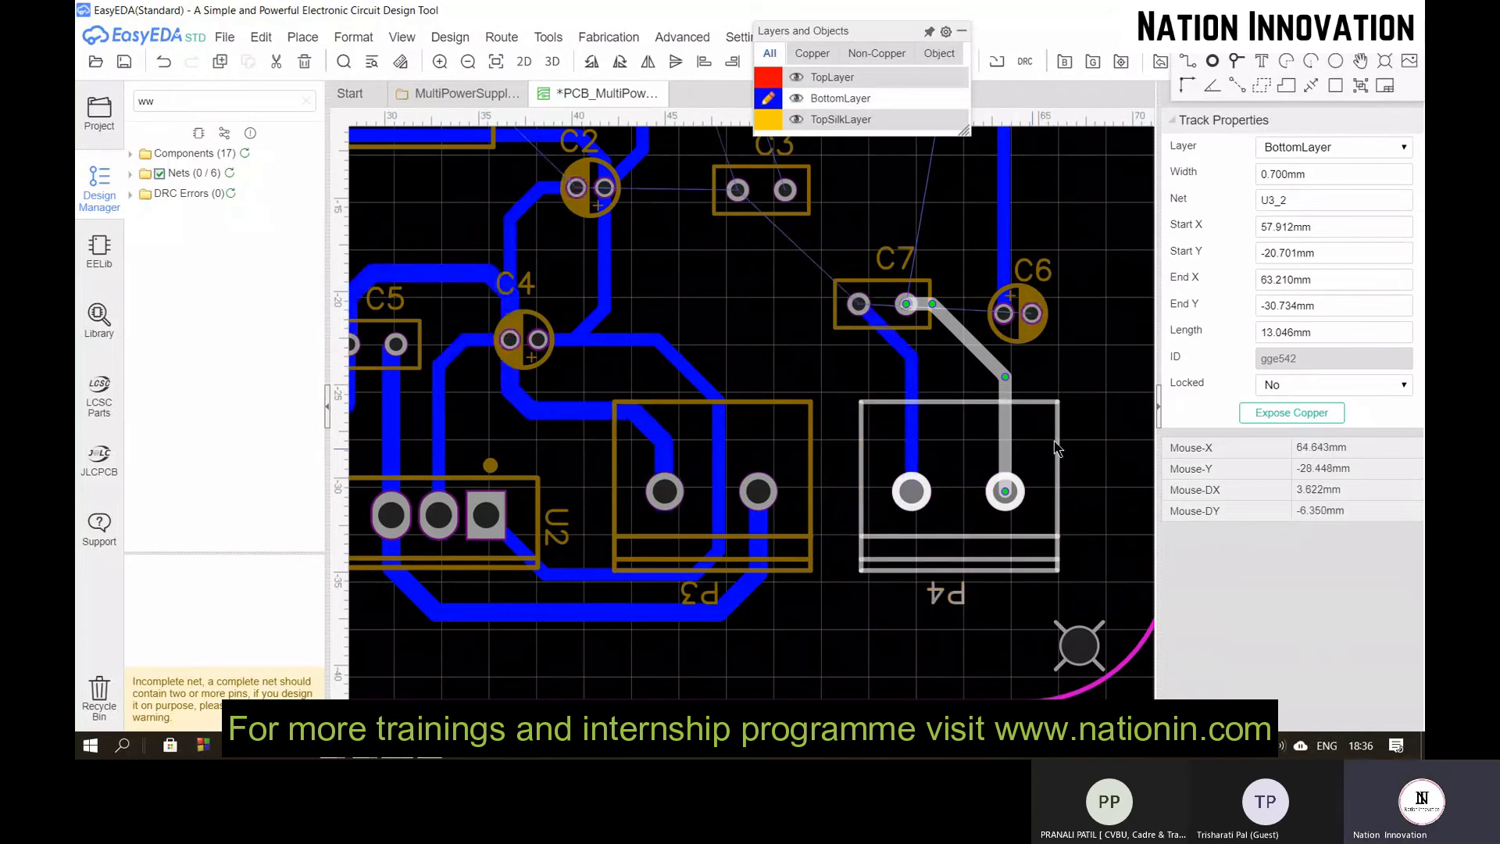
click(1127, 414)
Step: Route a ground track from C3's left pad straight down and across to C7's left pad
scroll(874, 266, down, 1)
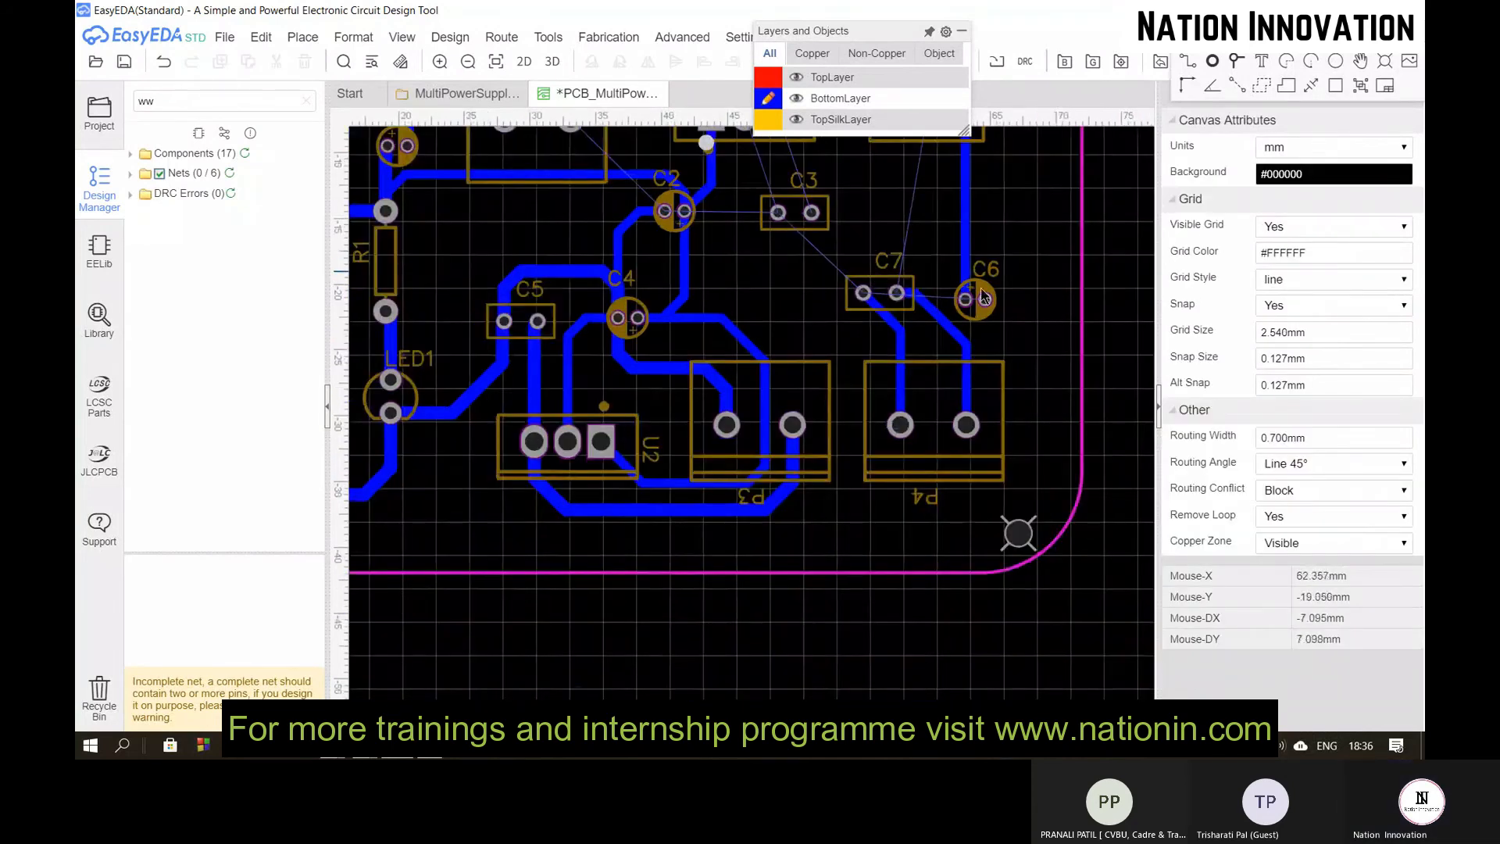
key(w)
click(778, 212)
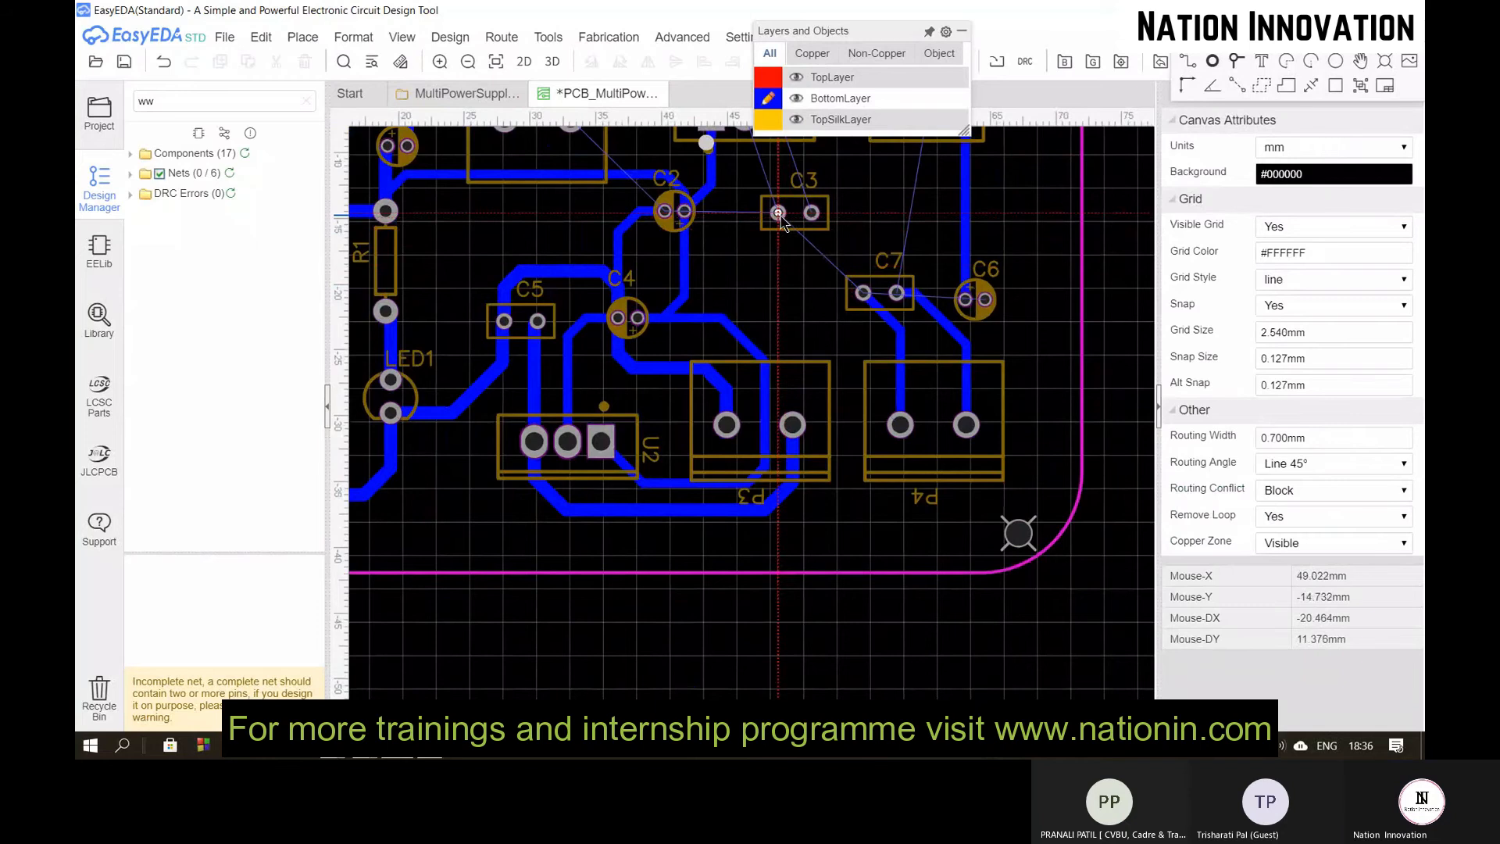
click(780, 282)
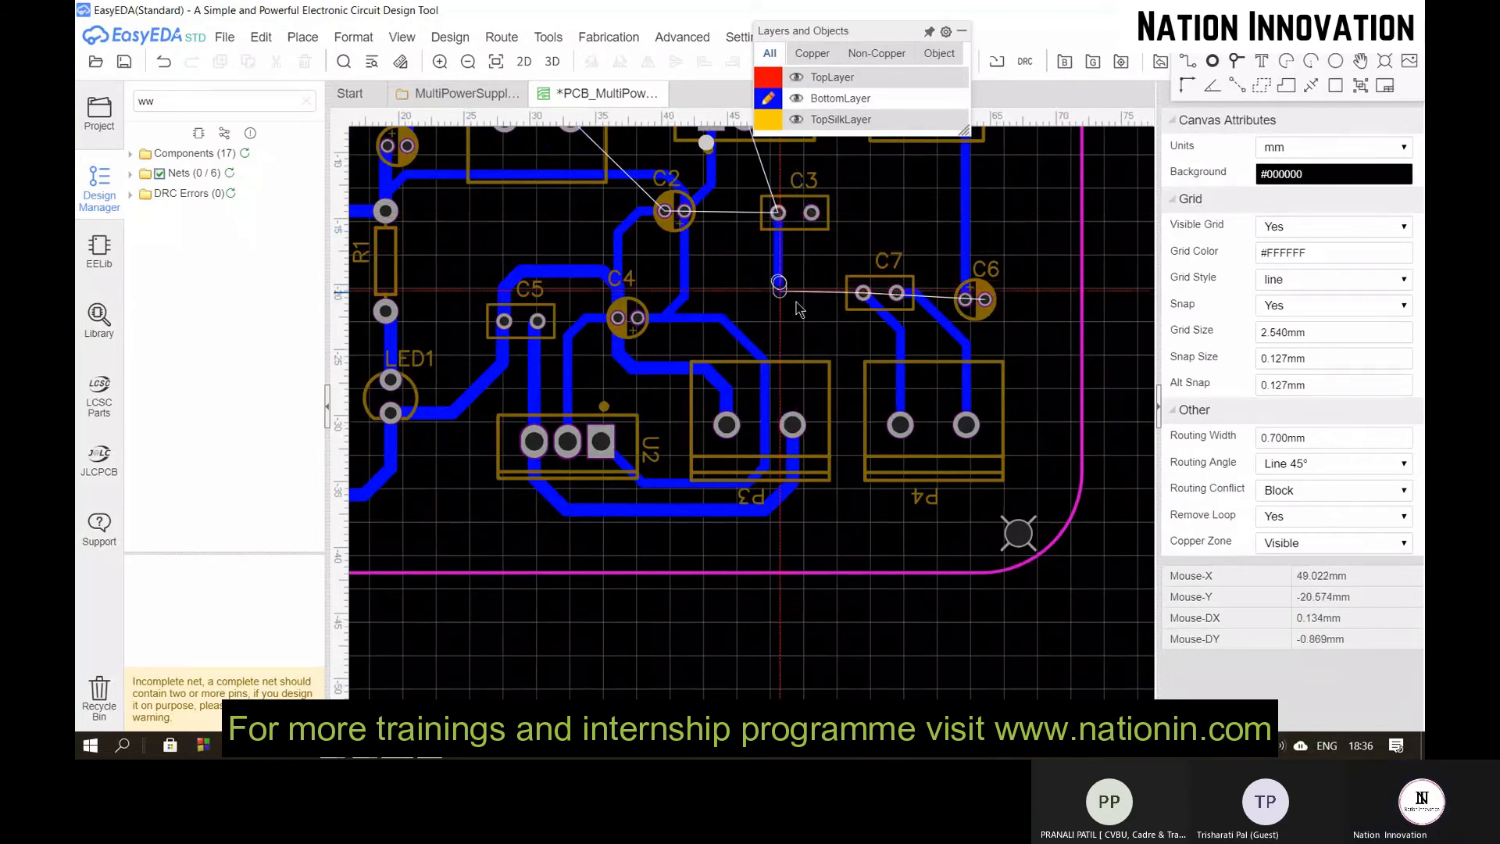
click(862, 292)
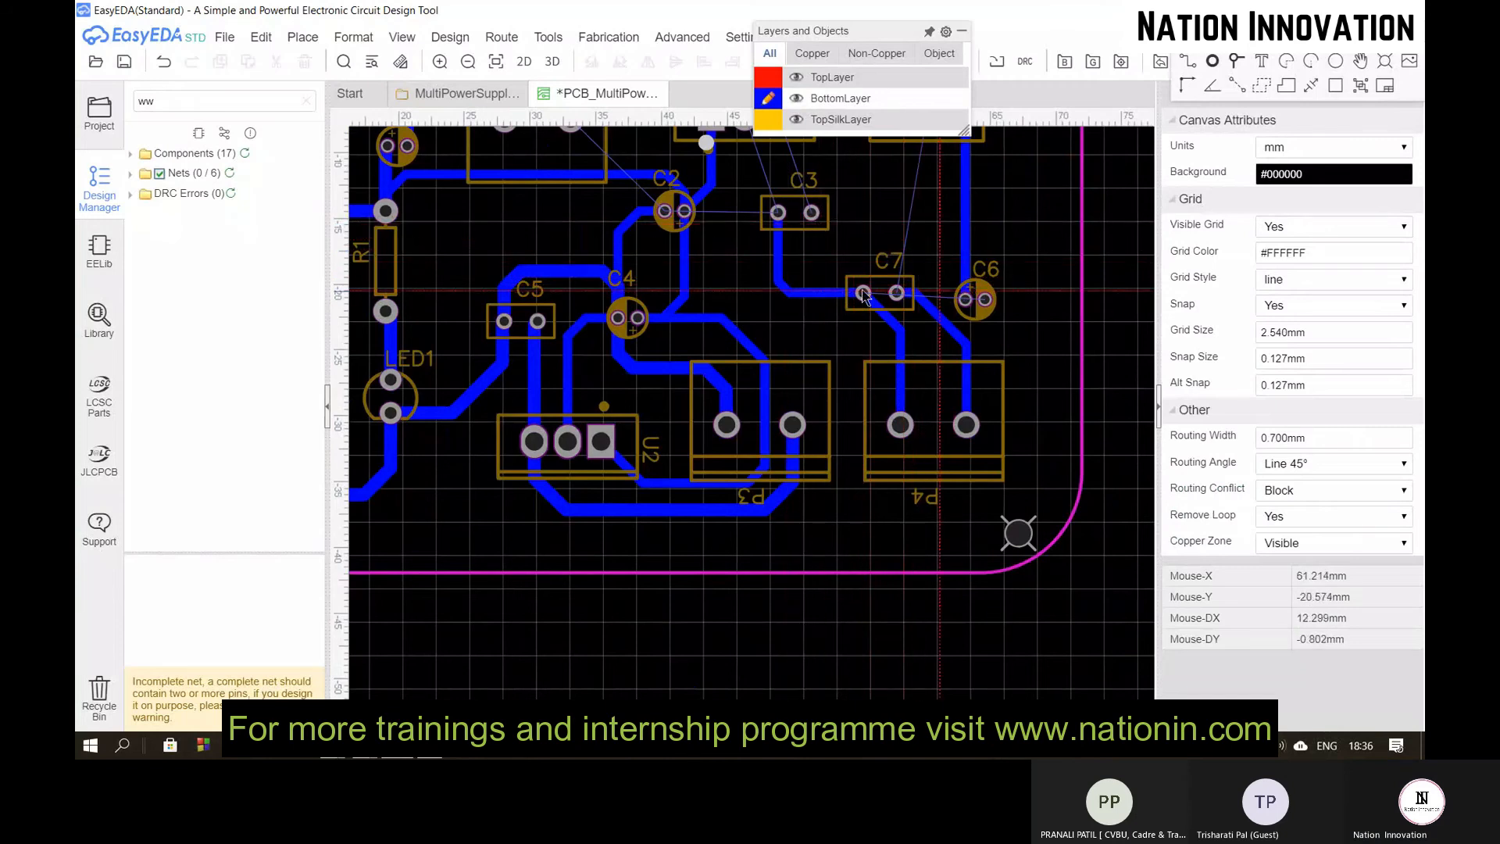
click(777, 212)
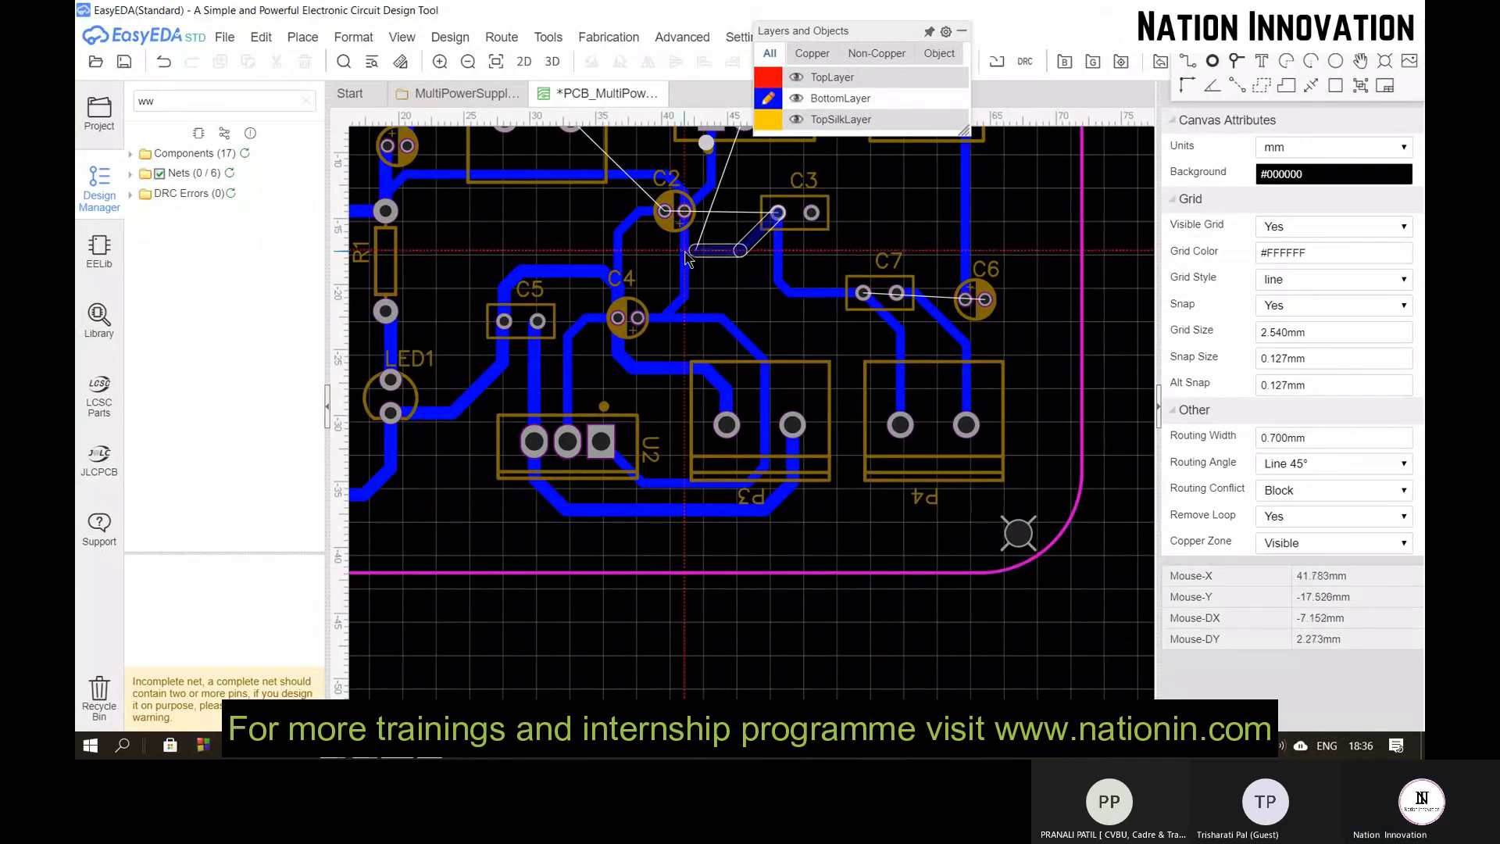
right_click(683, 251)
scroll(721, 236, down, 1)
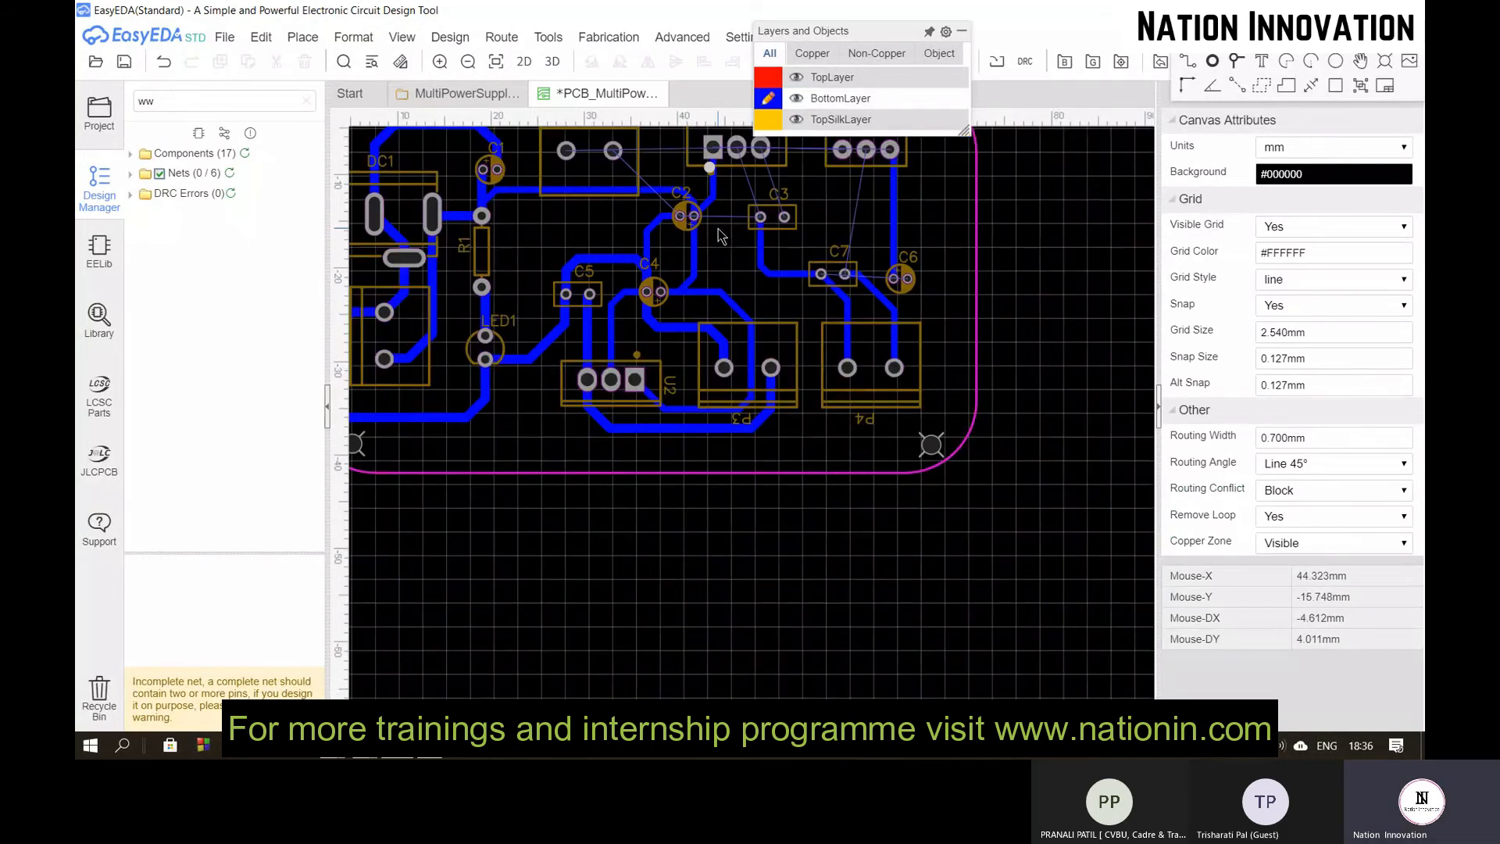
Step: Route a track from U3's middle pad down and diagonally to C7's right pad
click(866, 148)
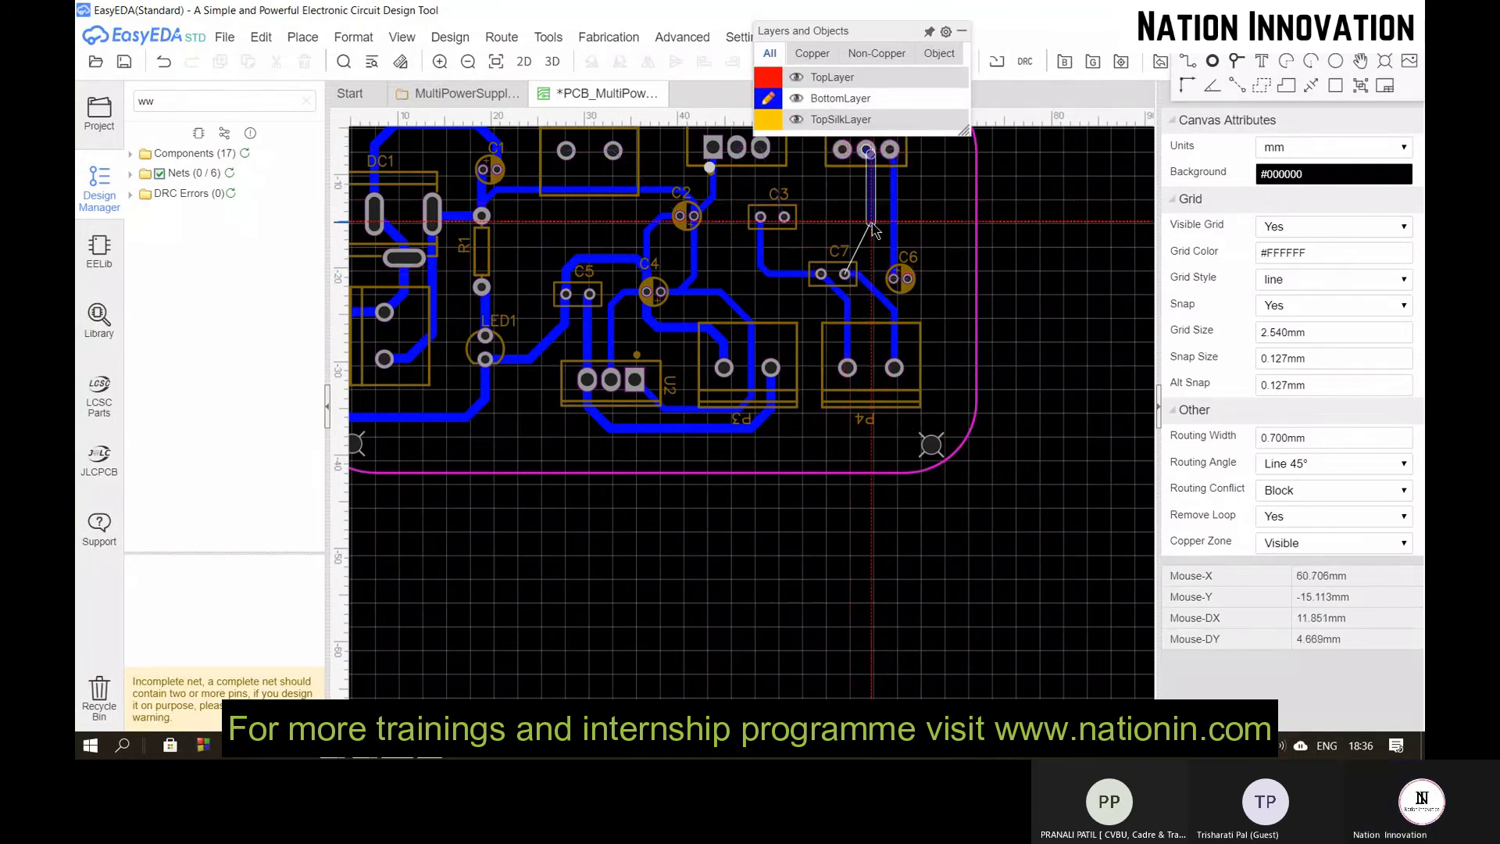
click(865, 234)
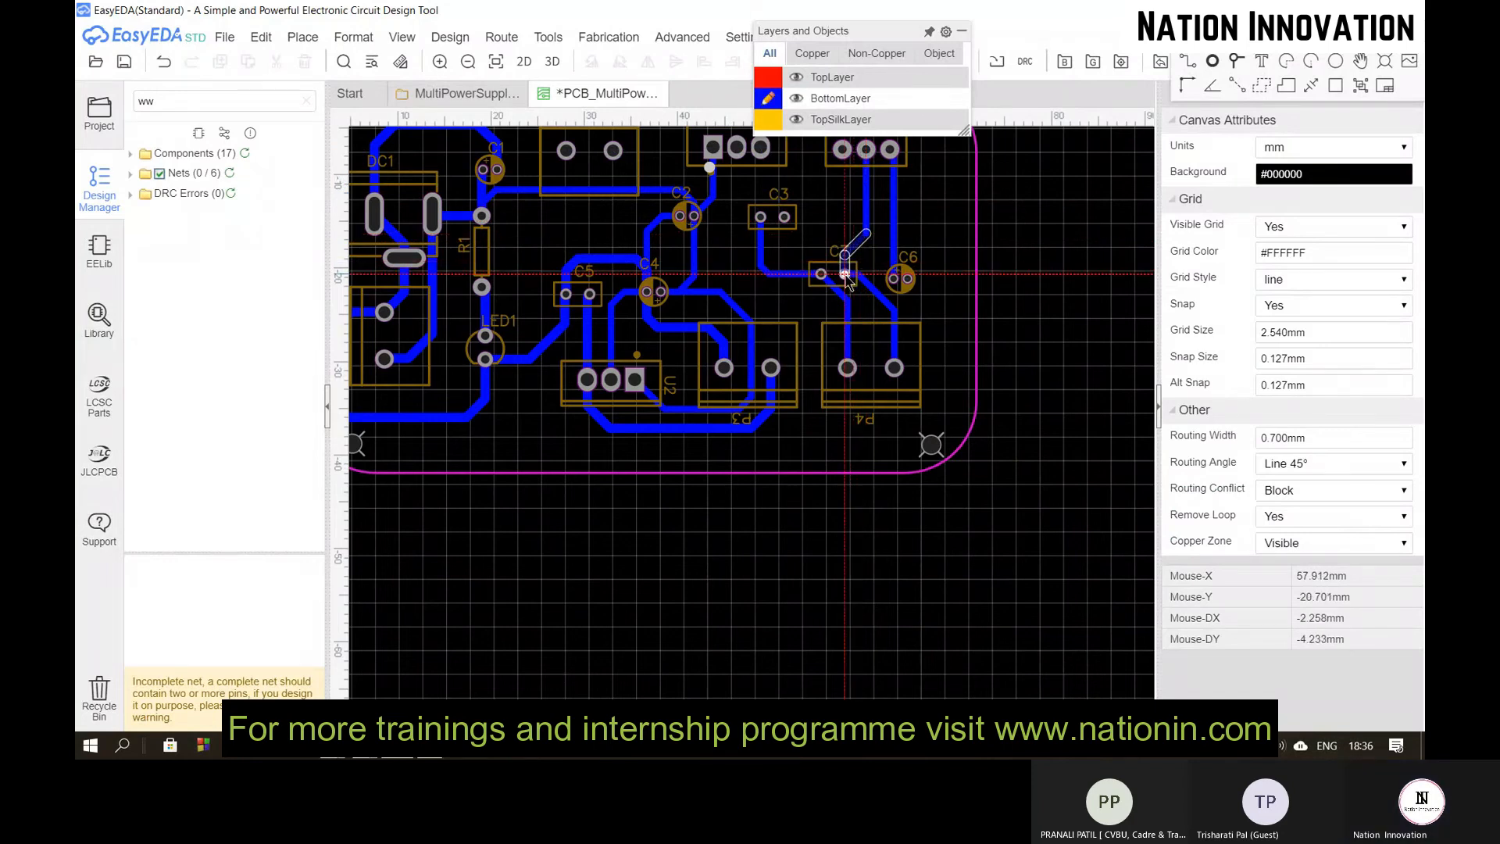
click(846, 273)
scroll(828, 180, down, 3)
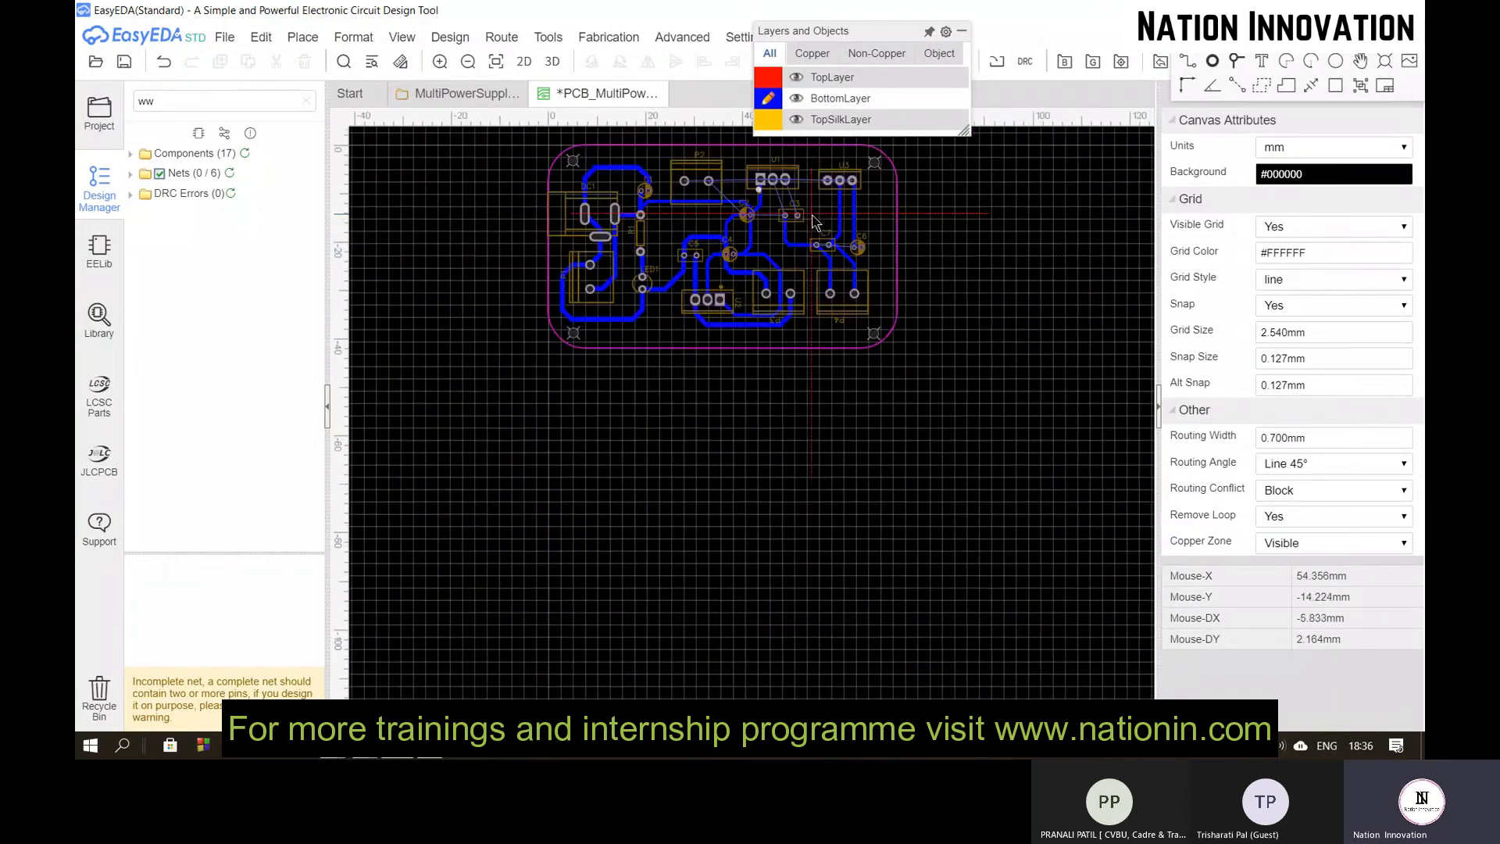
Step: Route a track from U1's right pad to C3's right pad and shift C3 left to align its pads beneath U1's
scroll(822, 170, up, 4)
click(726, 211)
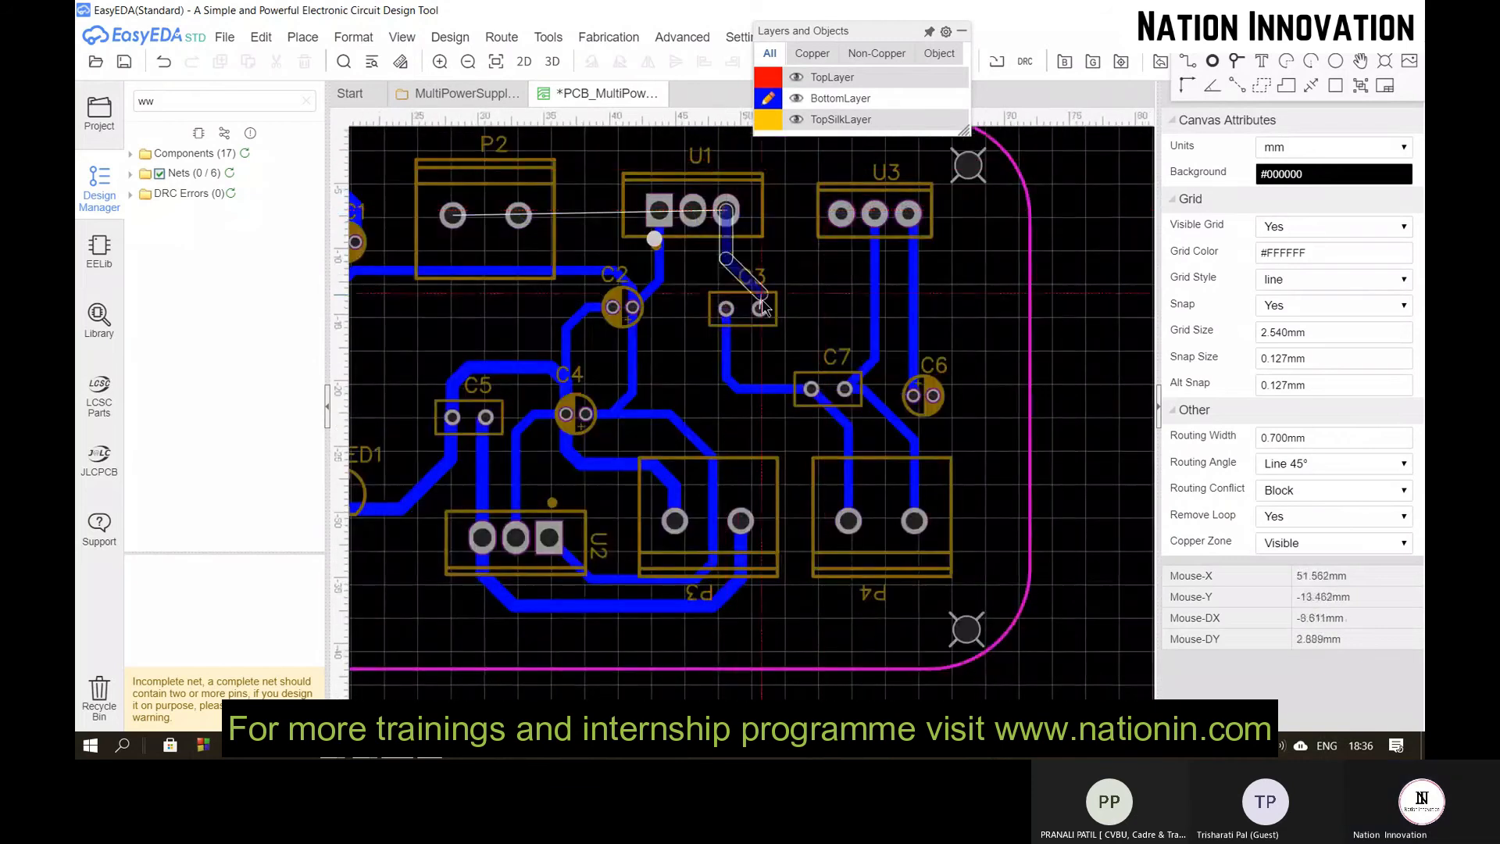
click(761, 309)
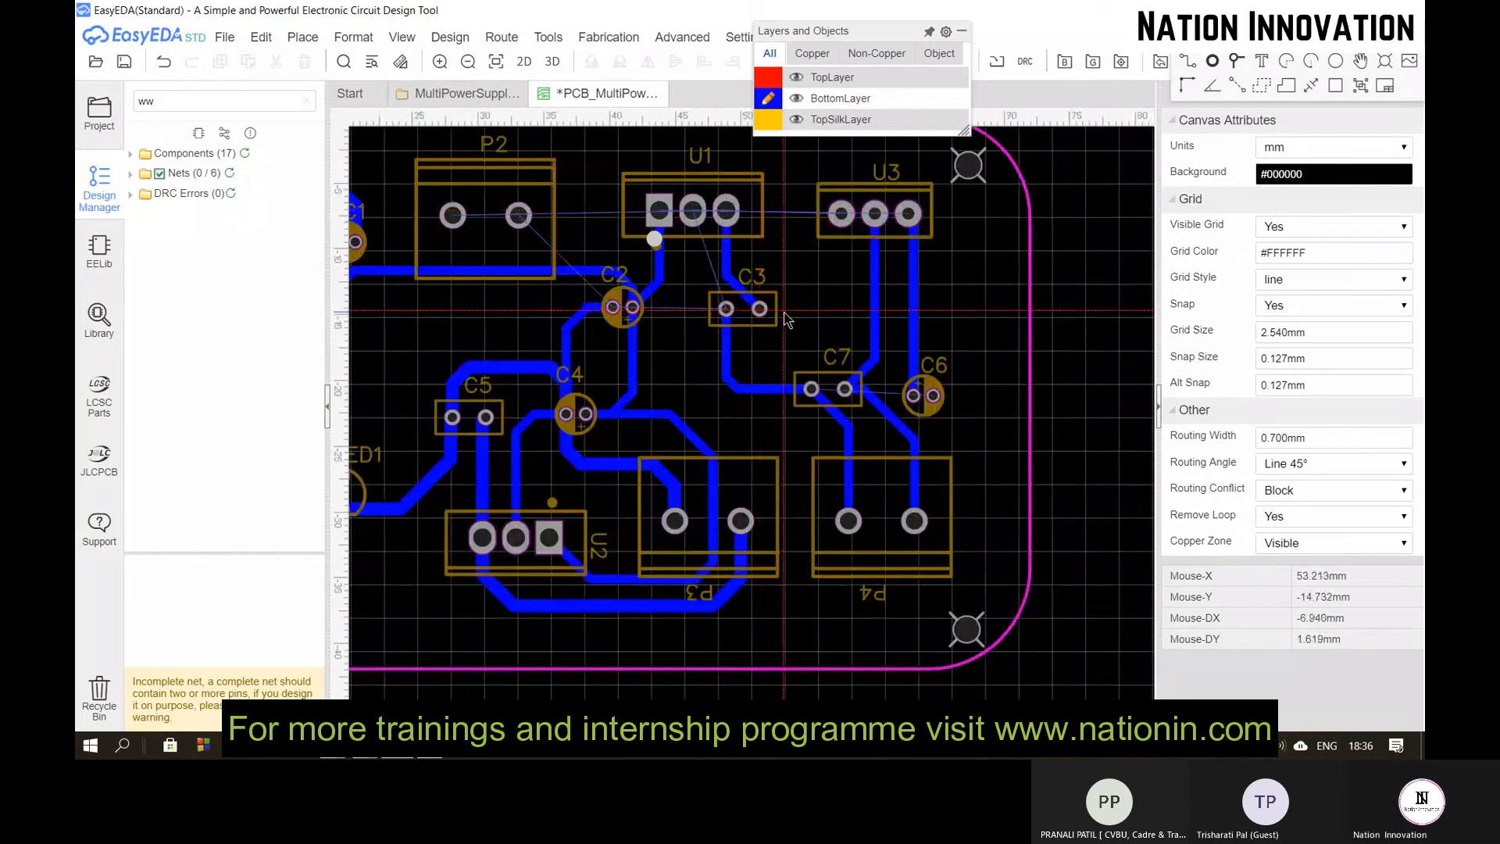
drag(770, 312, 738, 313)
Step: Route a ground track from U1's middle pad straight down to C3's left pad
scroll(632, 232, up, 2)
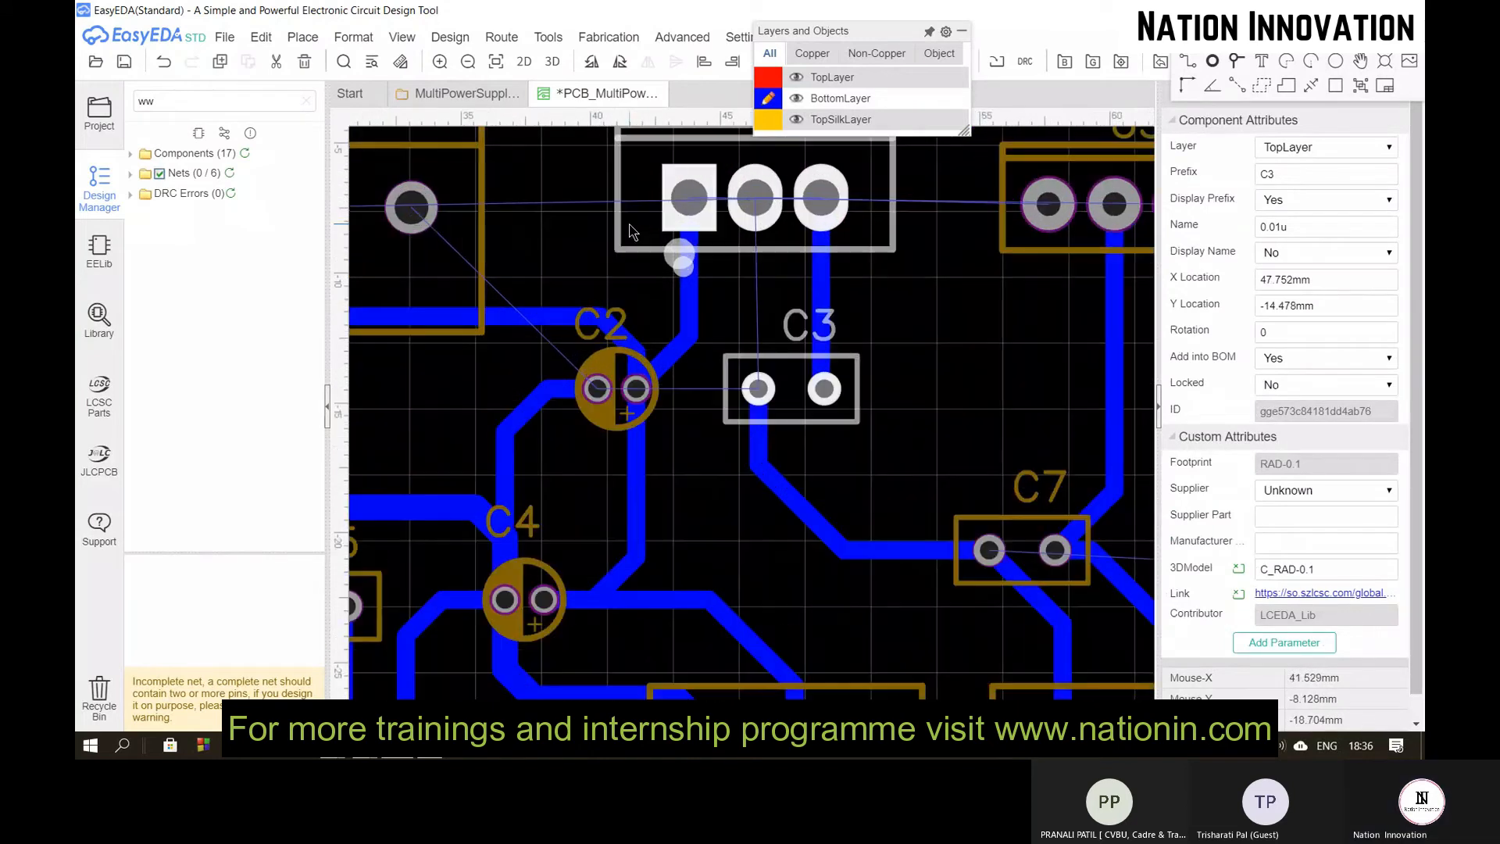
key(w)
click(755, 200)
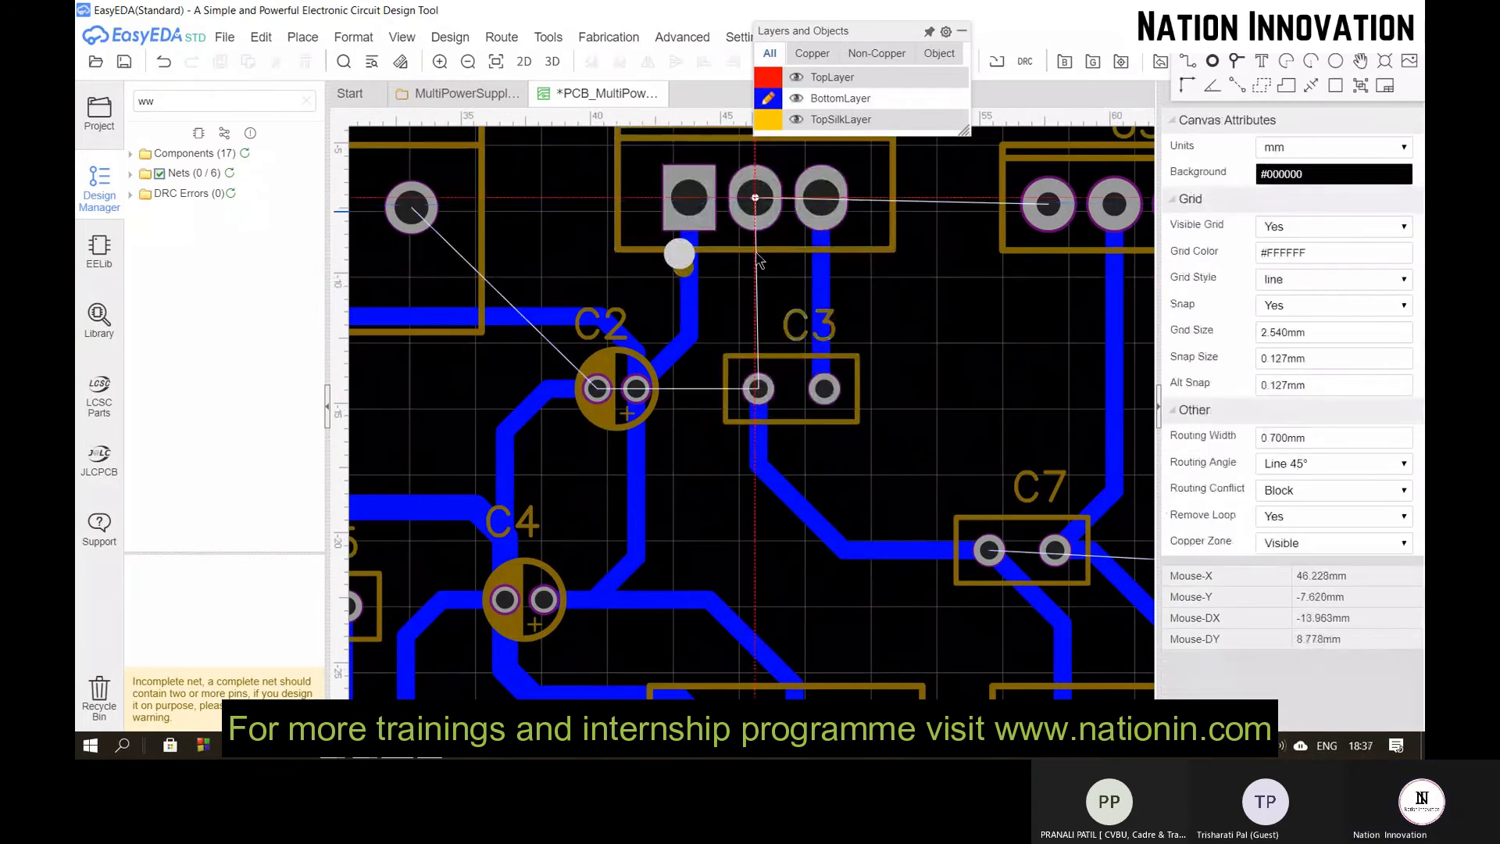
click(769, 384)
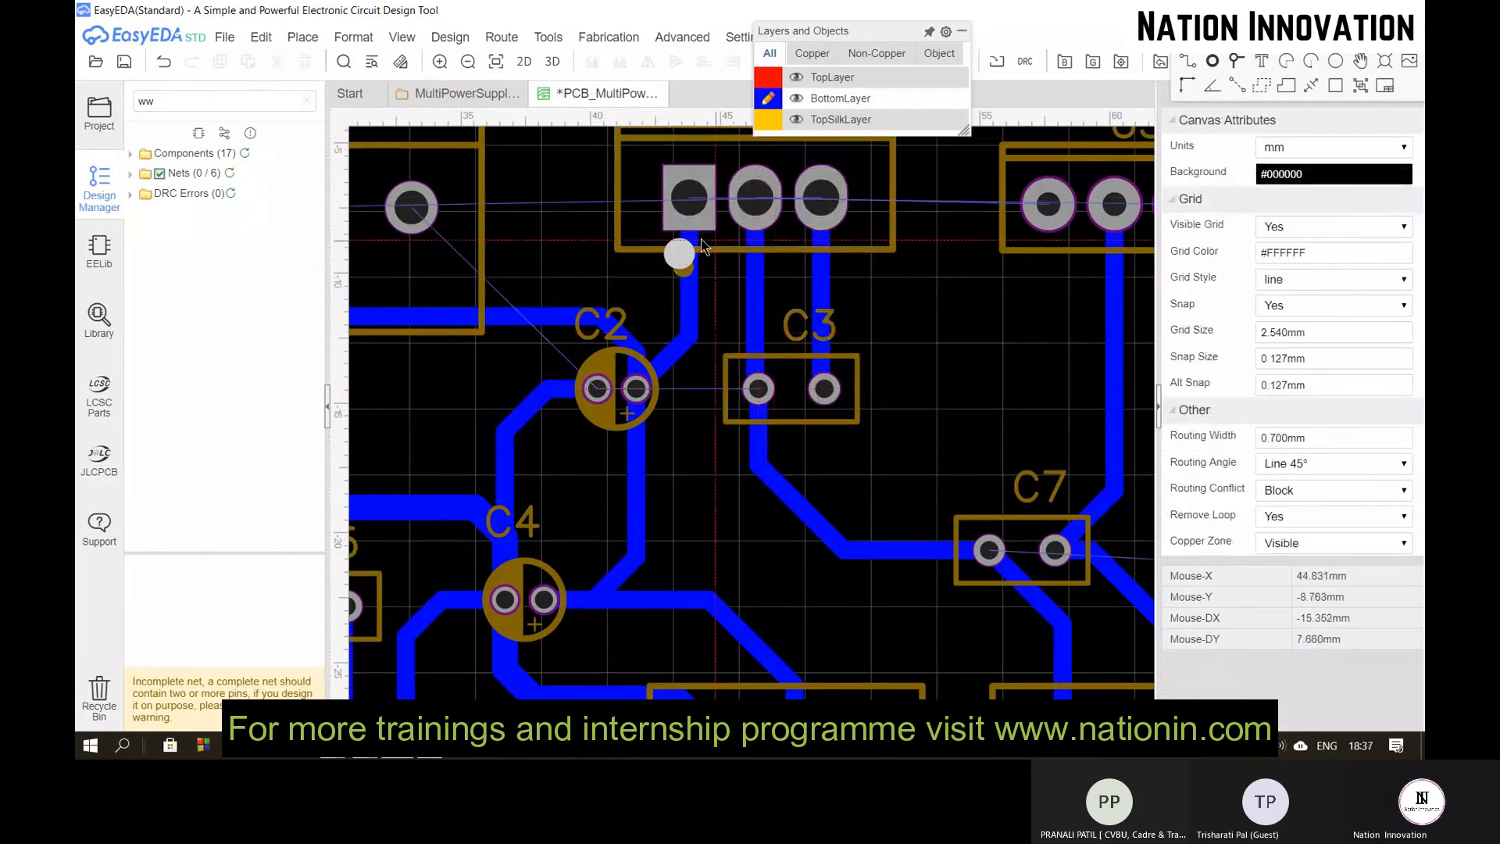
Step: Route a ground track from P2's right pad up and across above U1's left pad to U1's middle pad
click(411, 207)
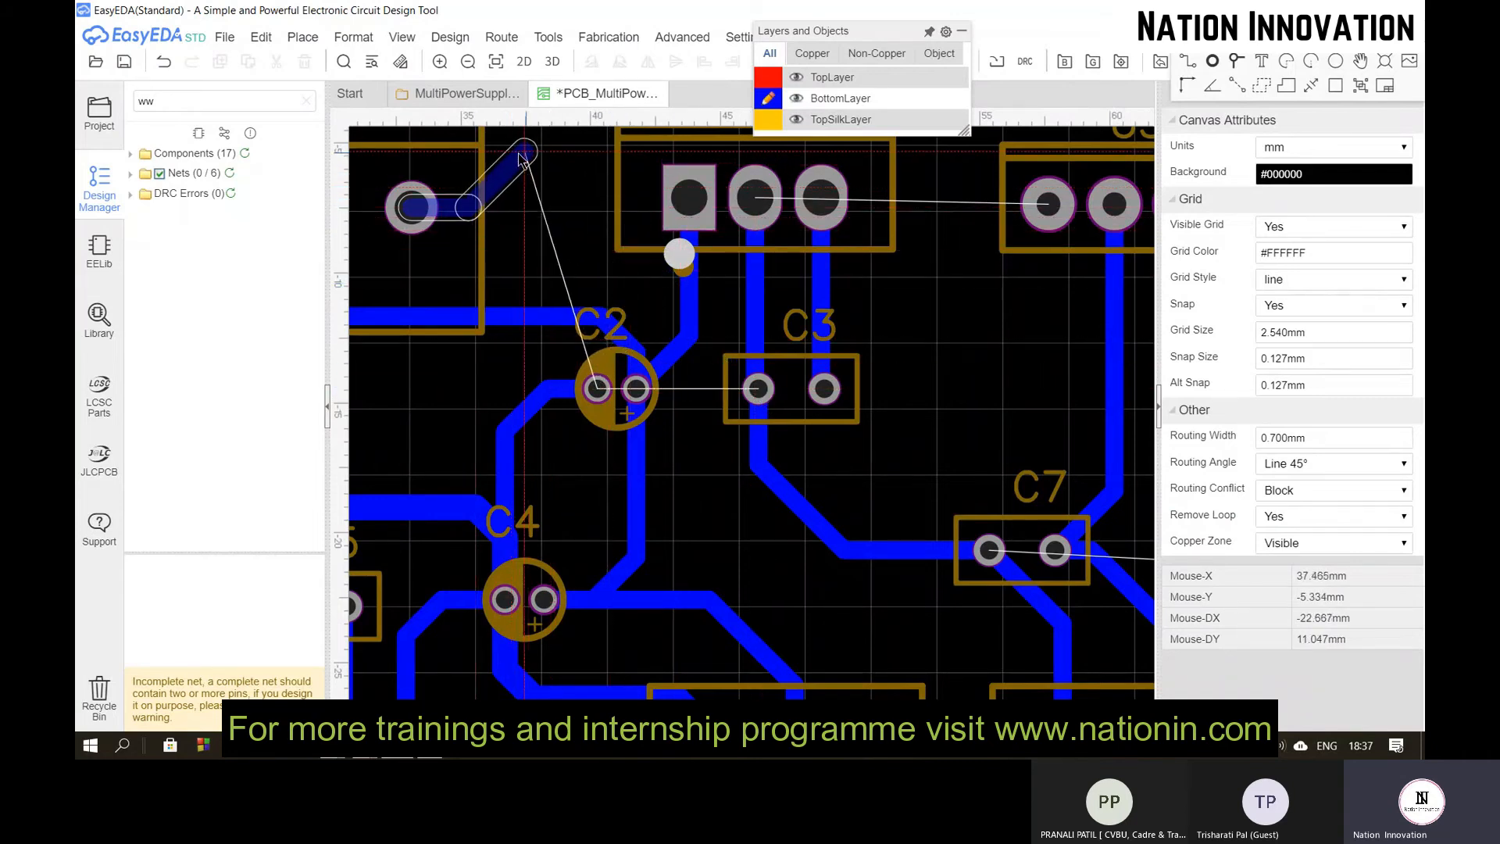
scroll(507, 195, down, 1)
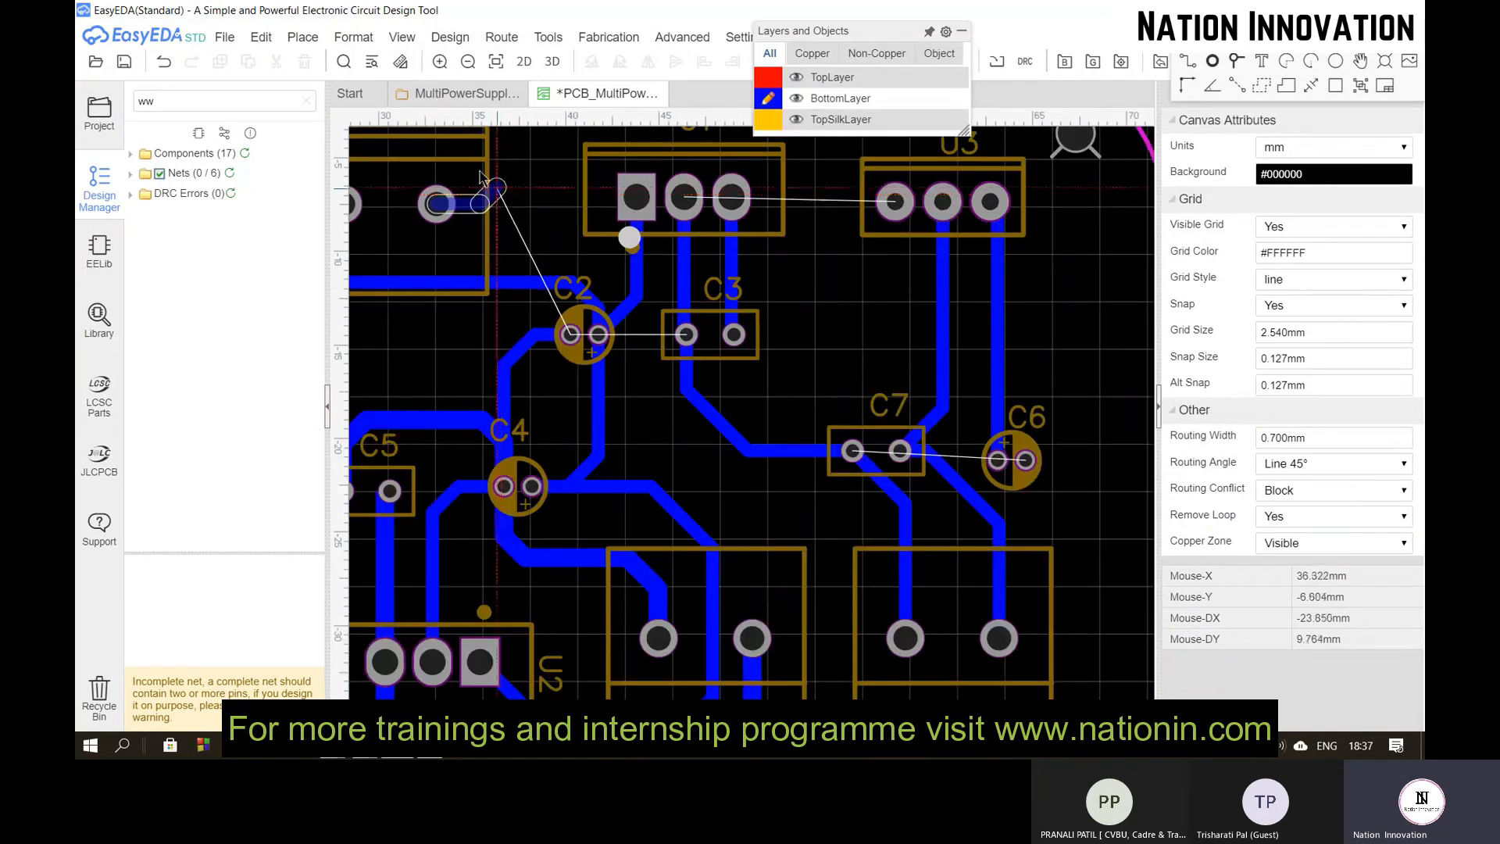
click(689, 195)
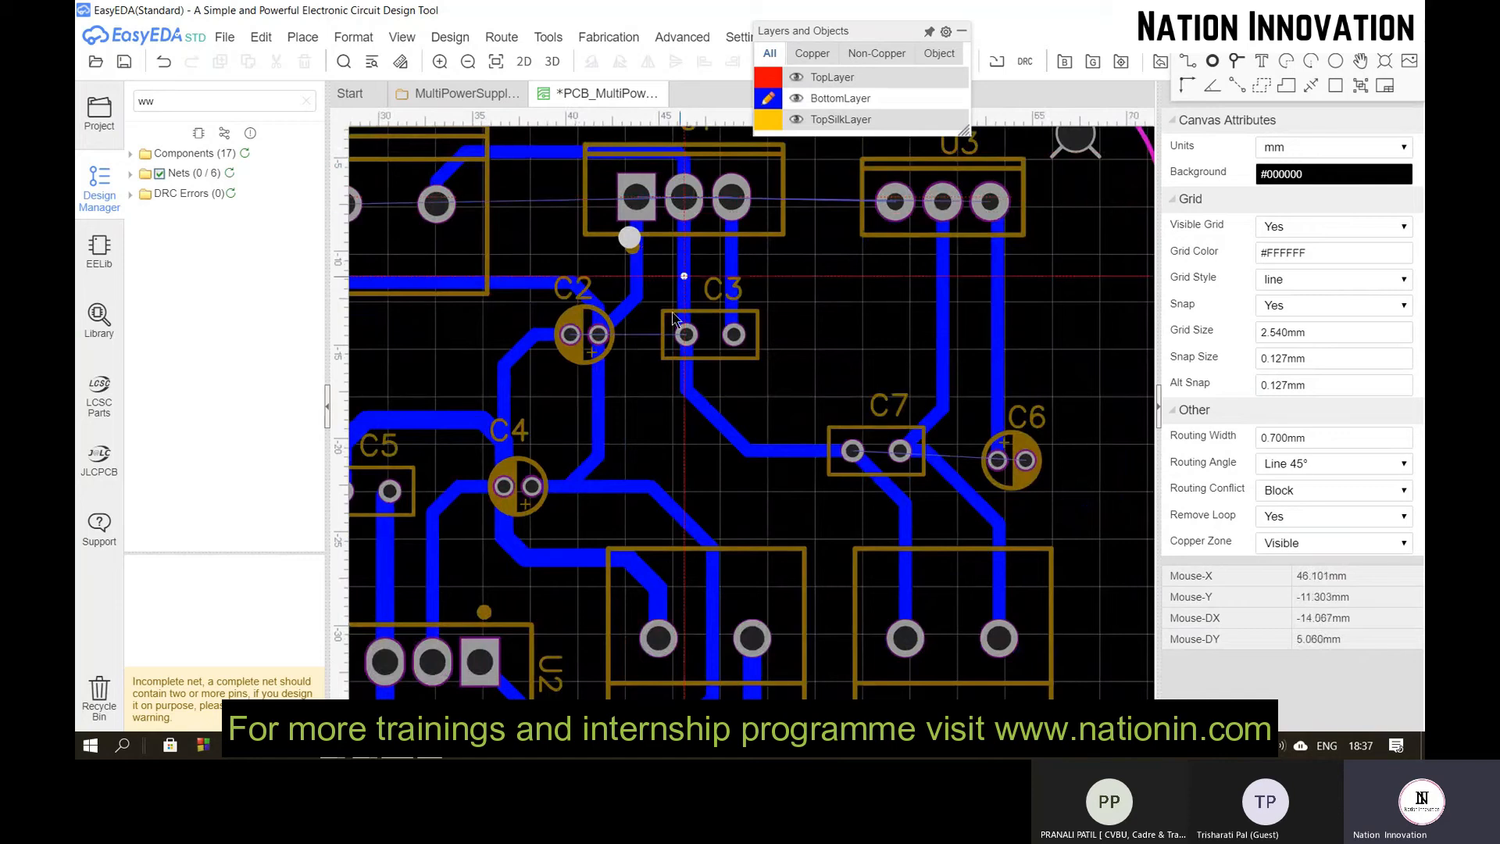
click(571, 334)
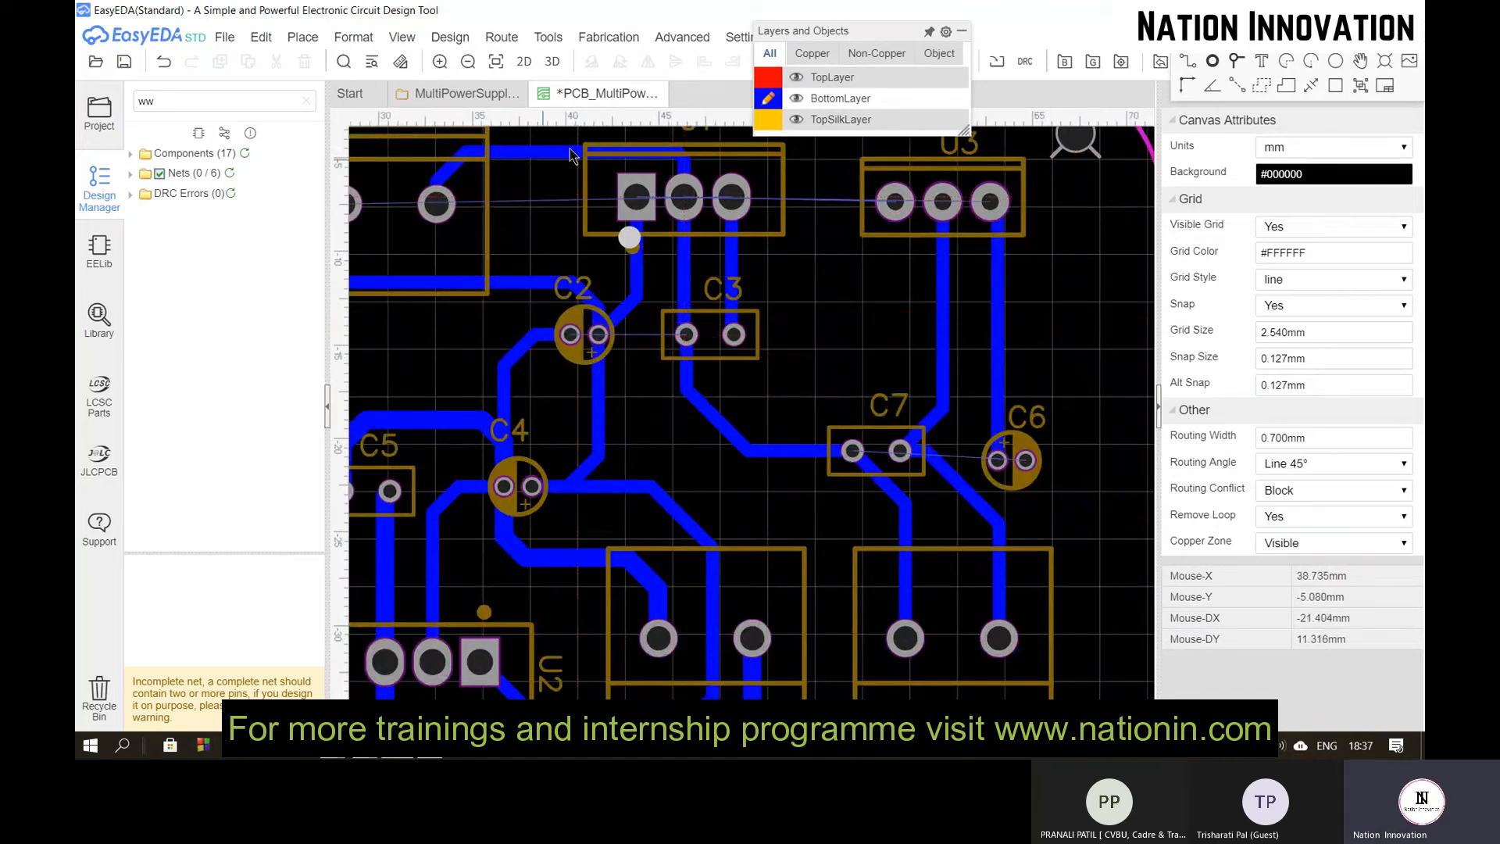
Step: Move both diagonal corner segments of the ground track between P2 and U1 slightly outward
click(558, 155)
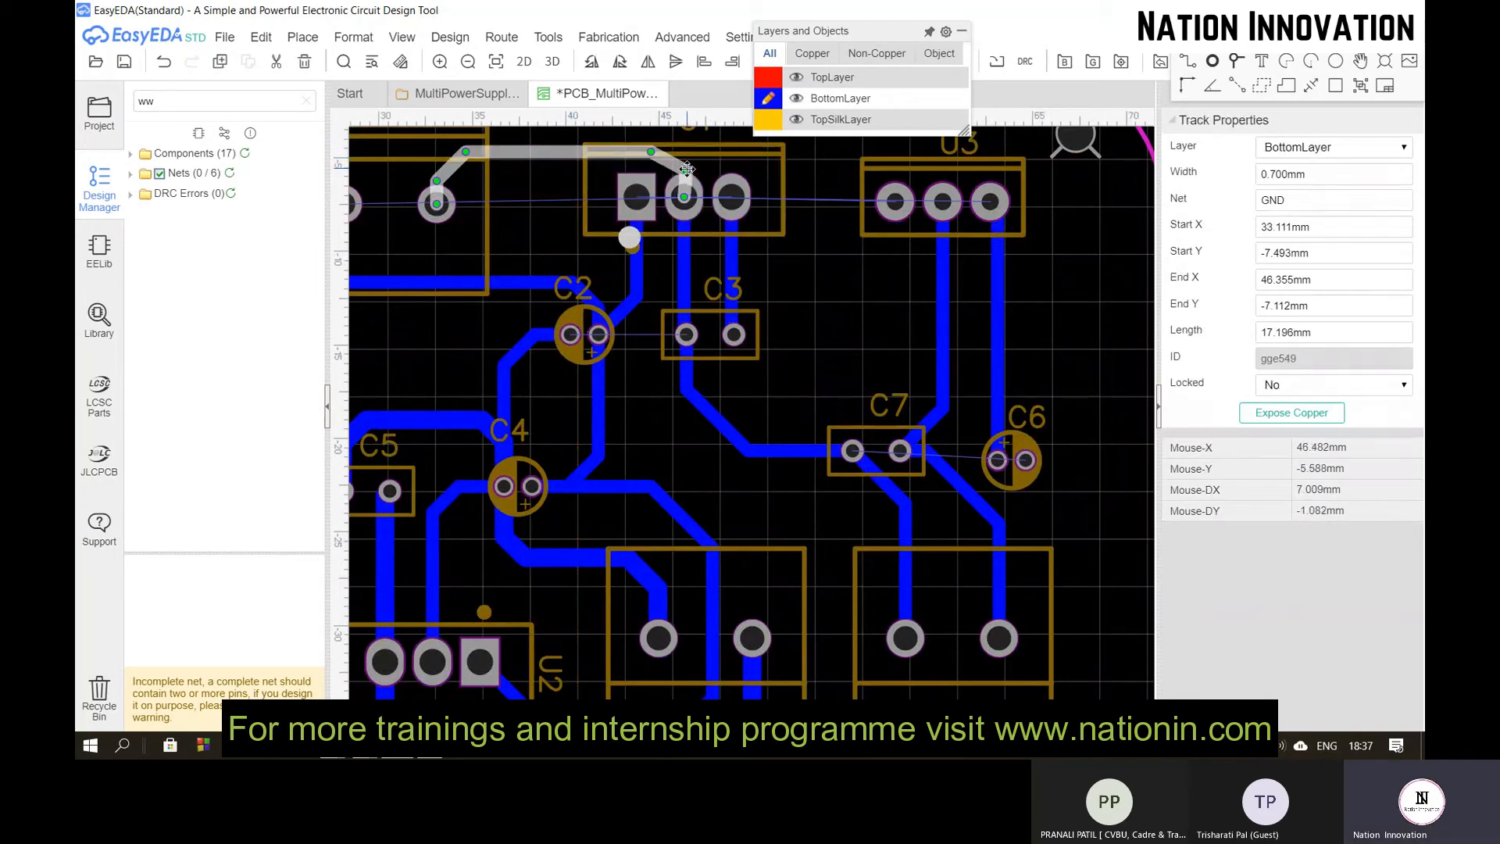
drag(670, 159, 675, 158)
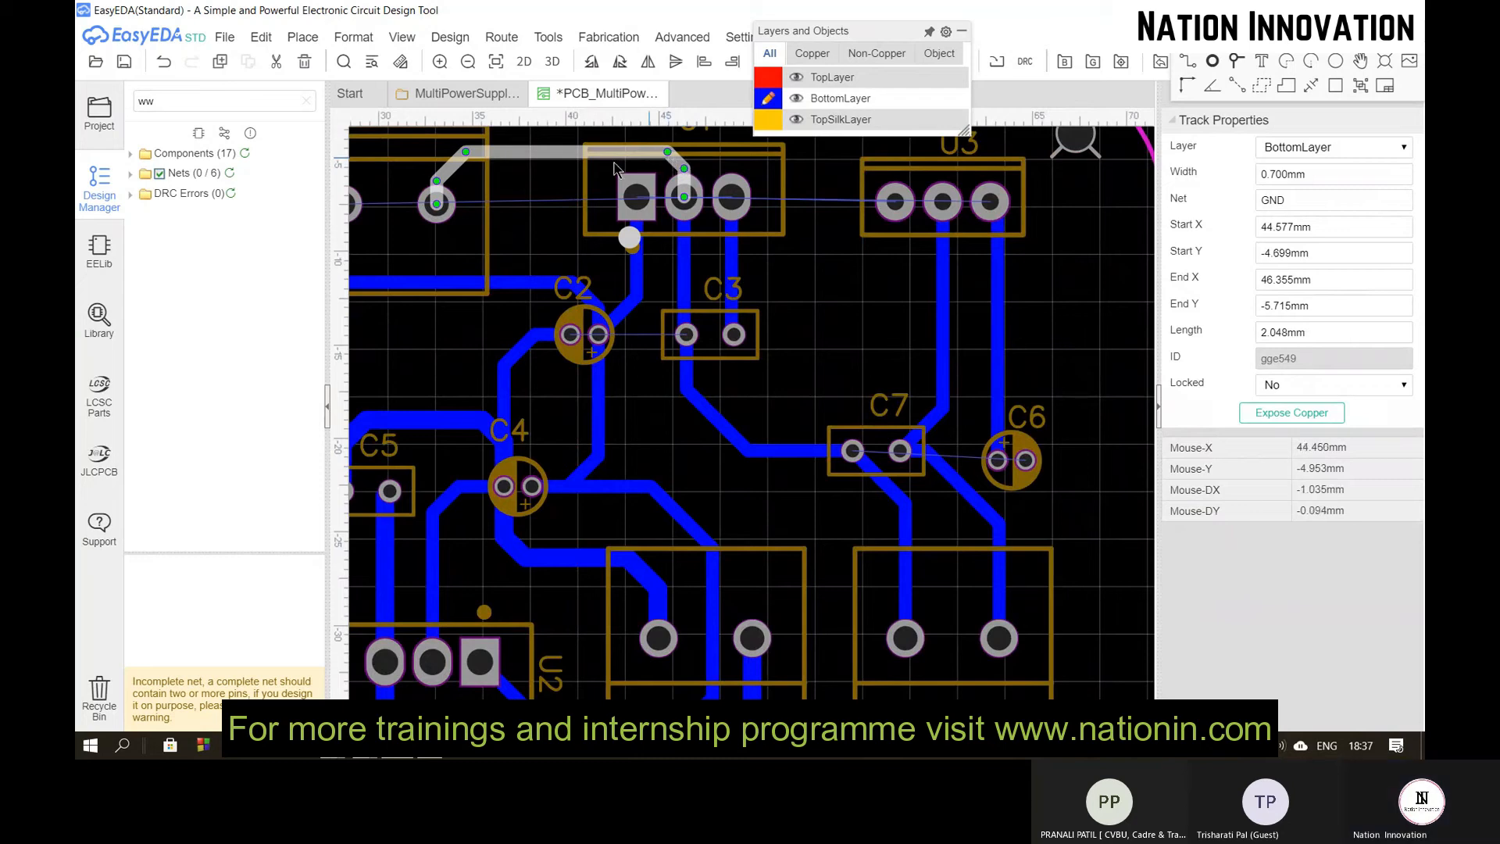
drag(455, 168, 445, 170)
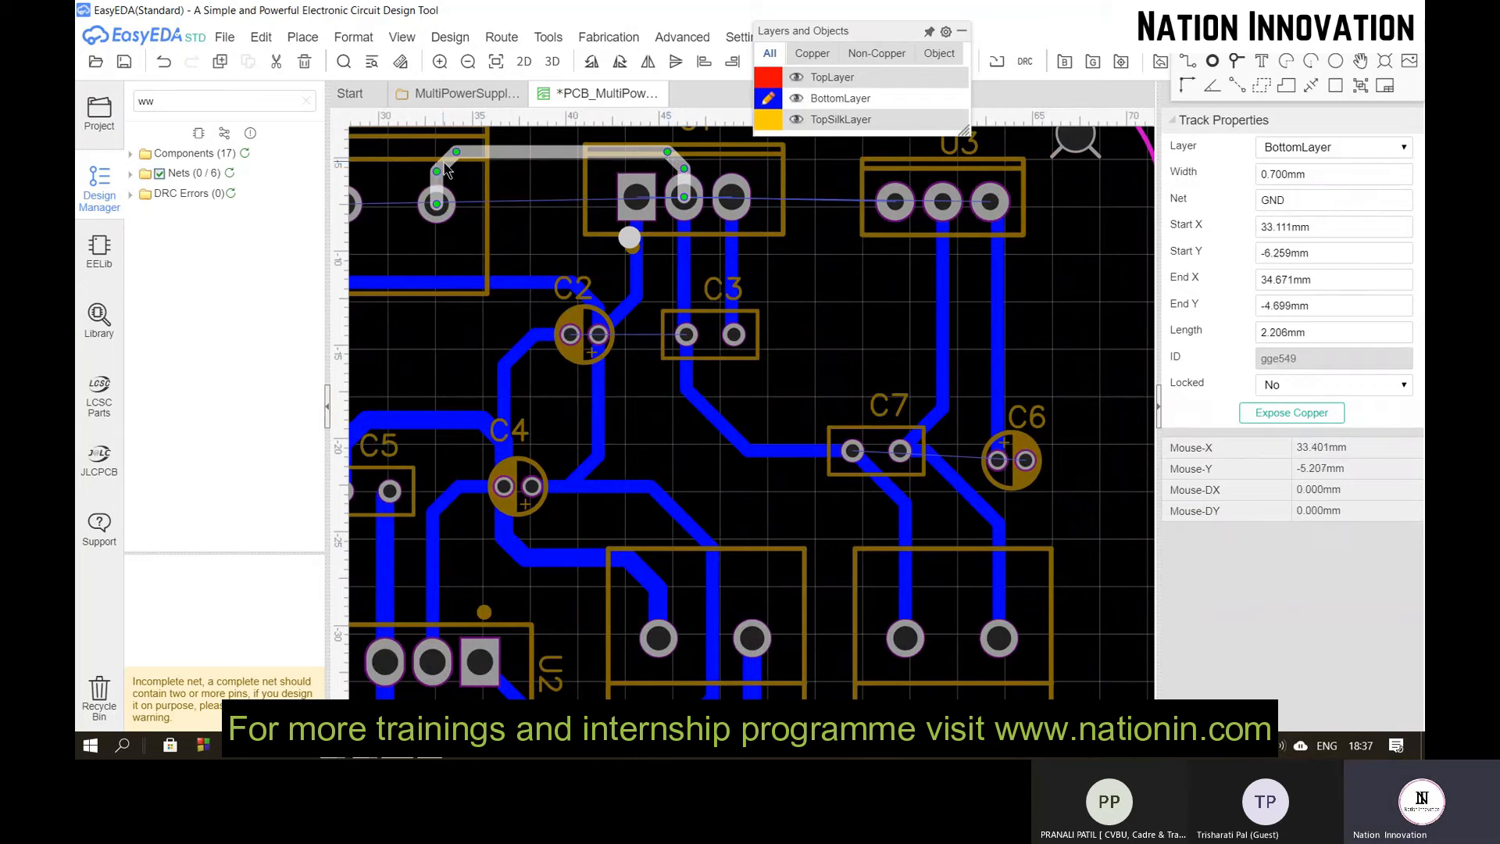
key(Escape)
scroll(538, 330, up, 5)
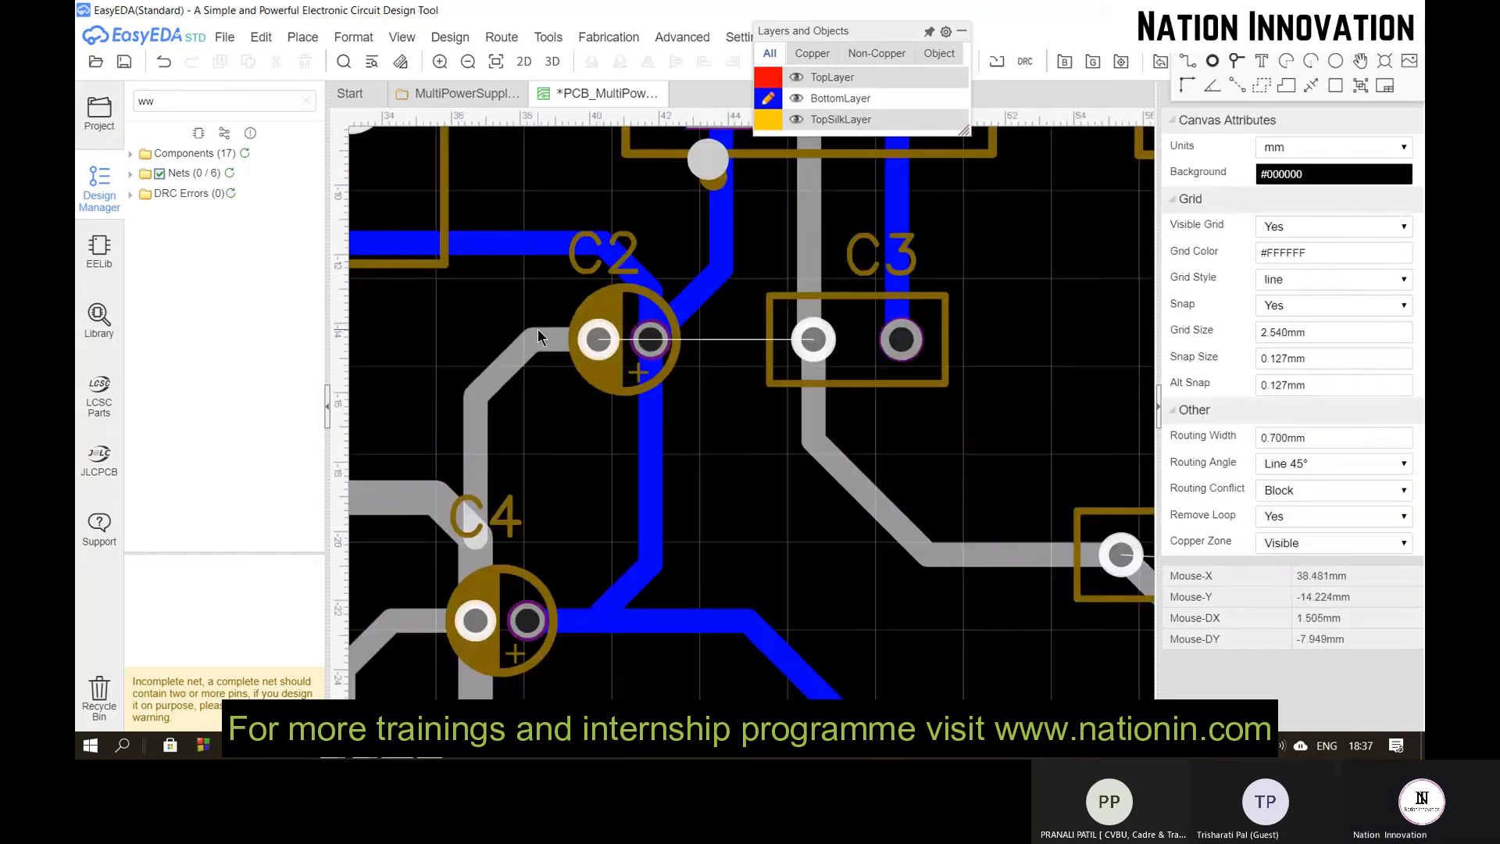
scroll(538, 329, down, 3)
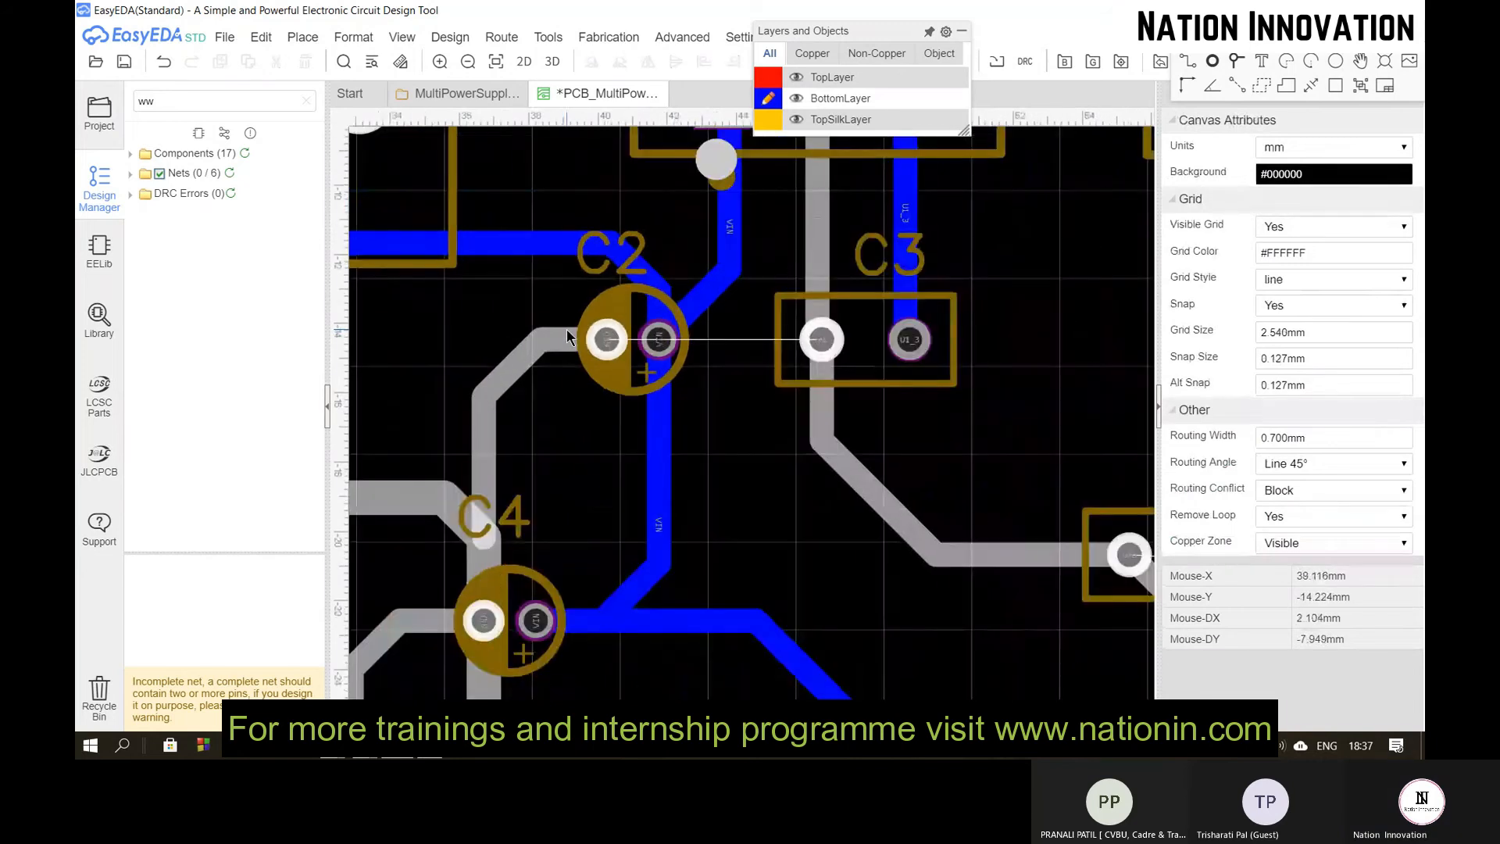
scroll(574, 336, down, 3)
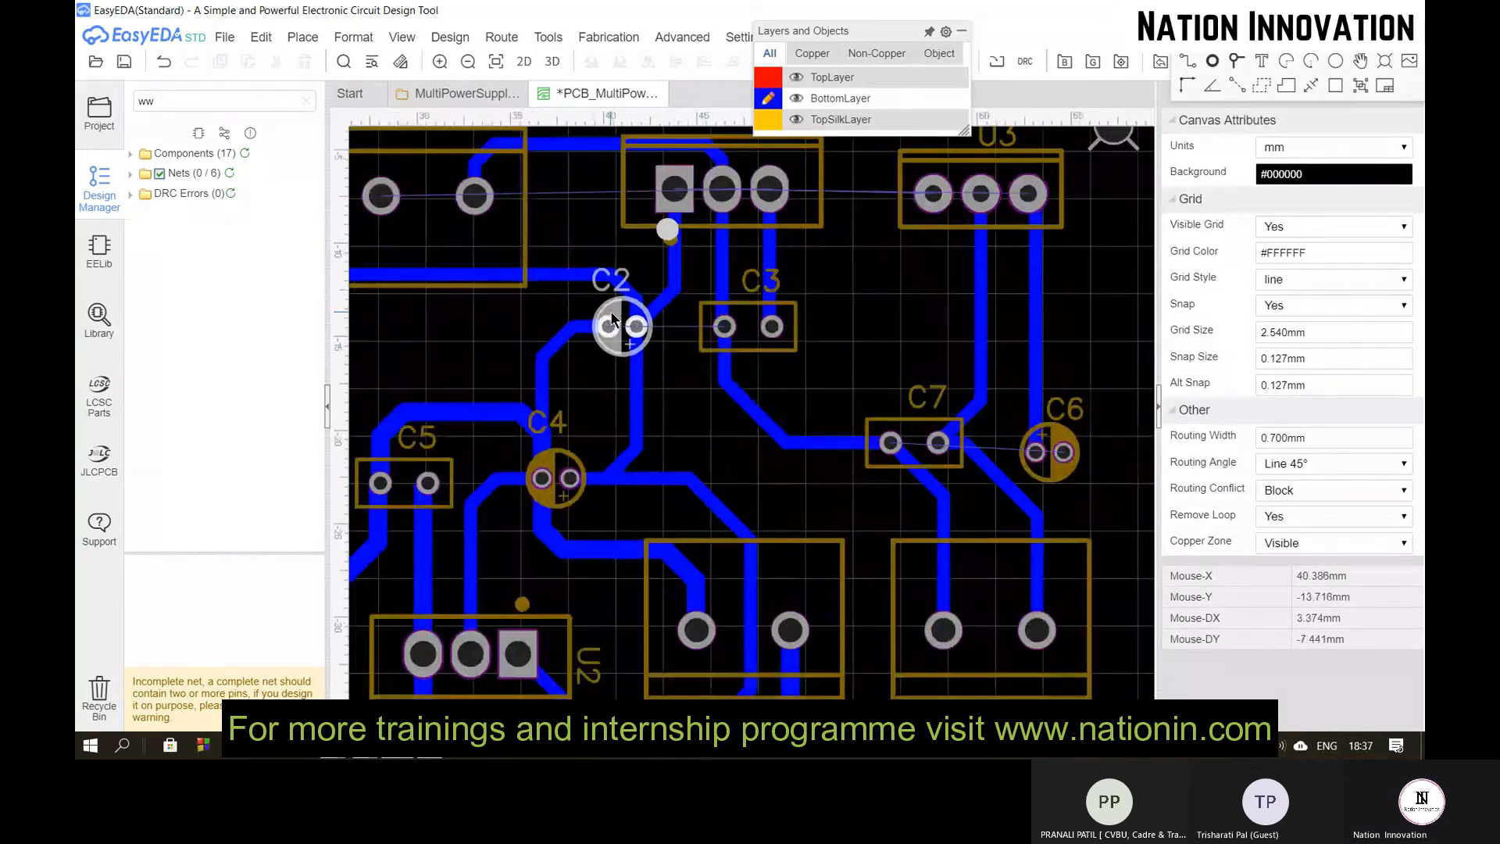
scroll(668, 180, up, 3)
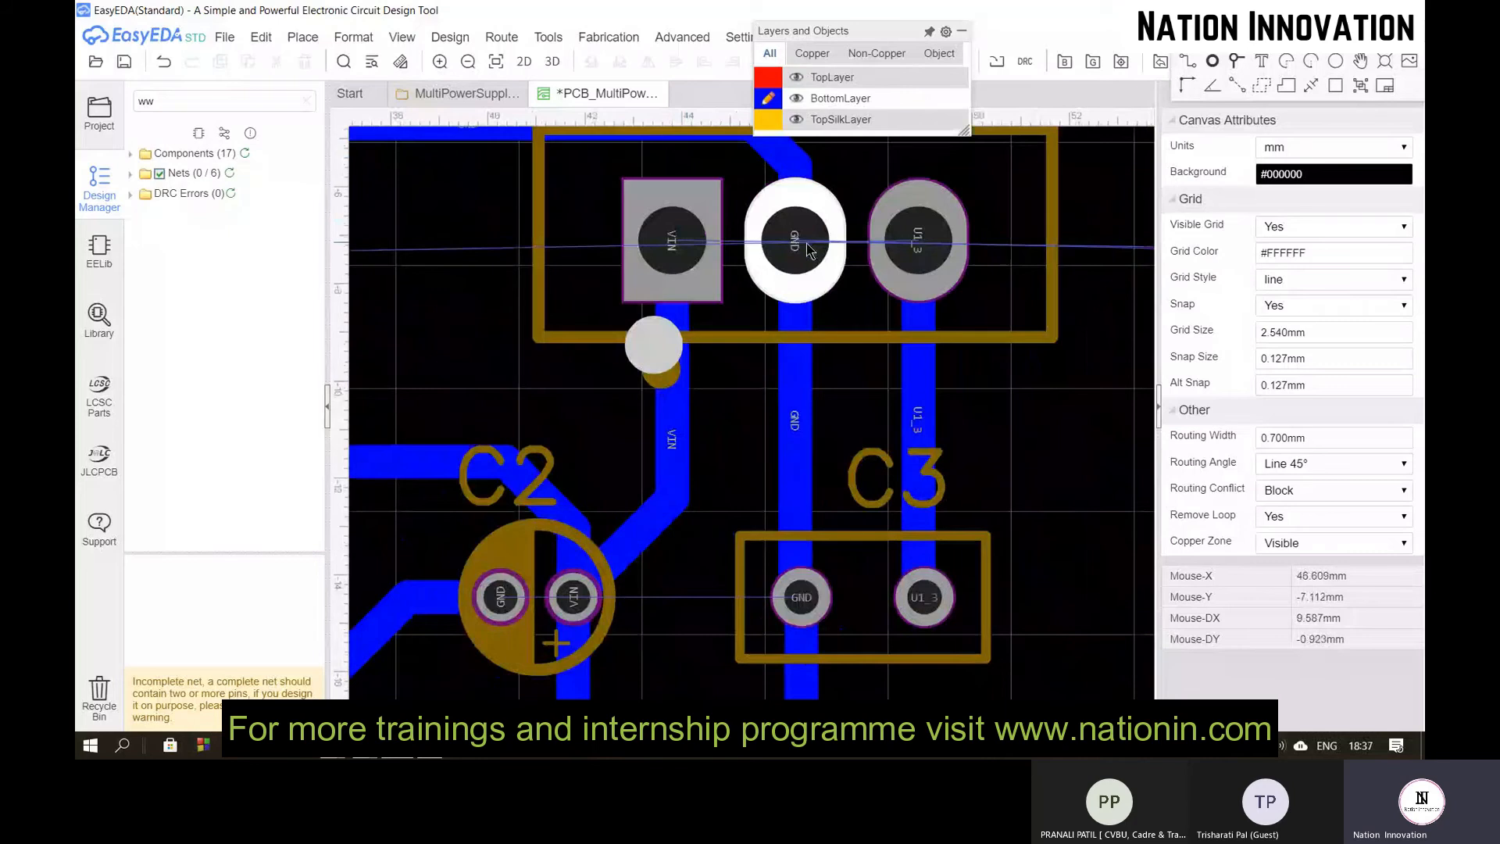
scroll(808, 249, down, 3)
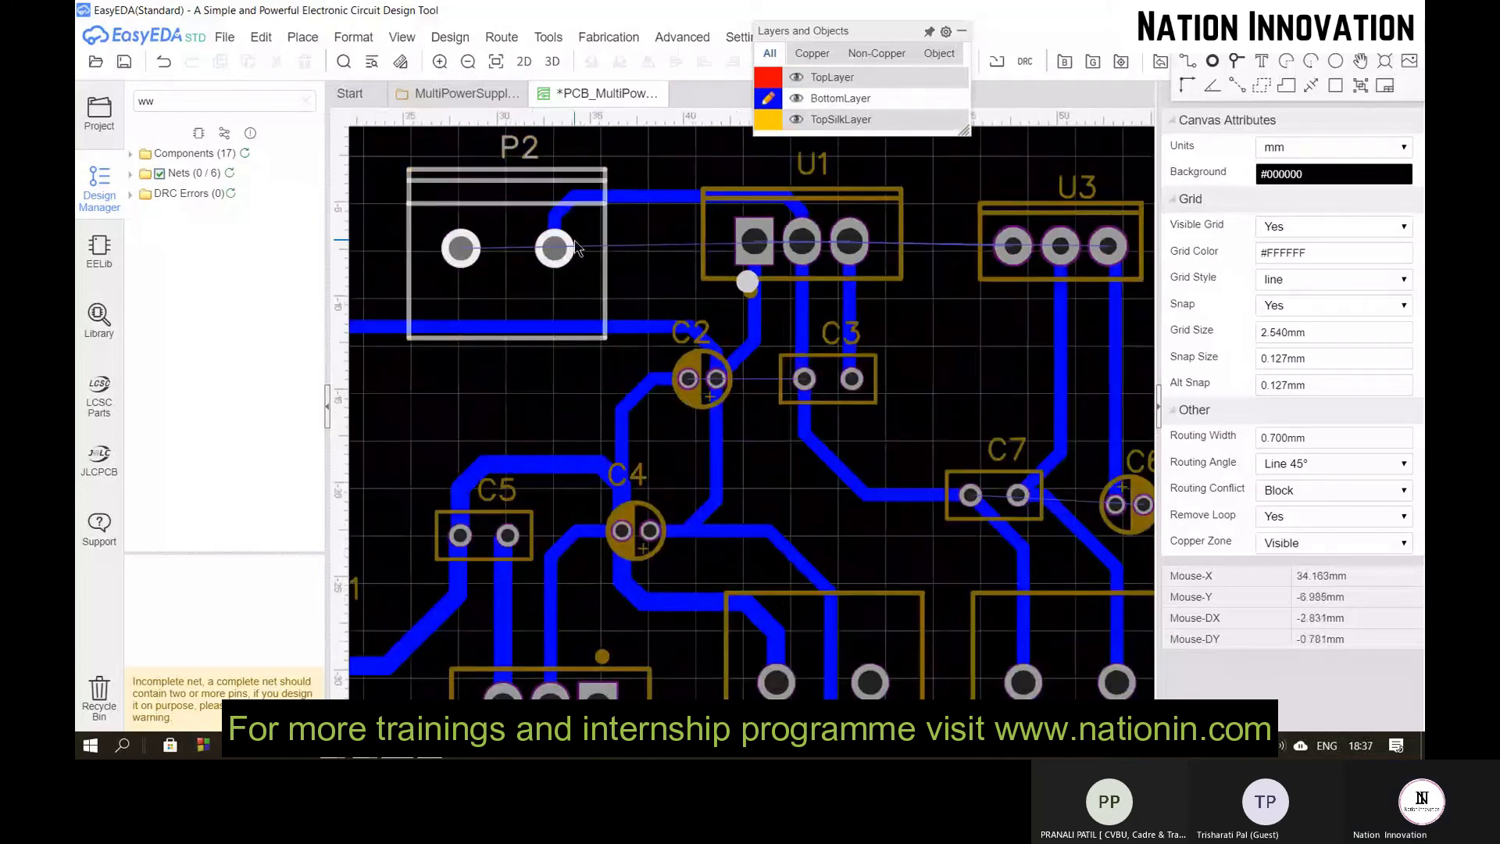
key(w)
click(461, 248)
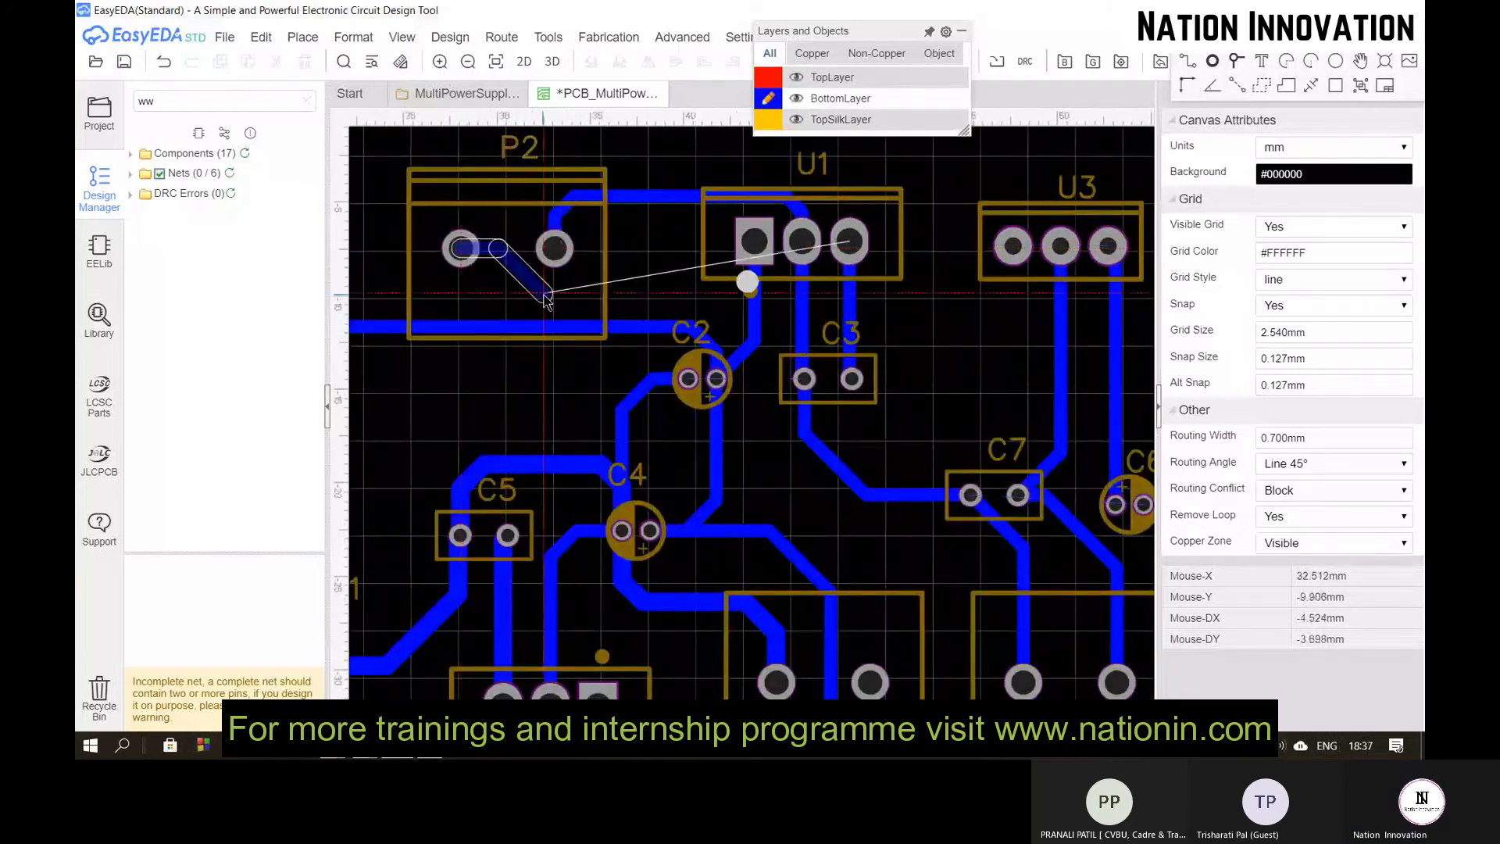
click(495, 297)
key(Escape)
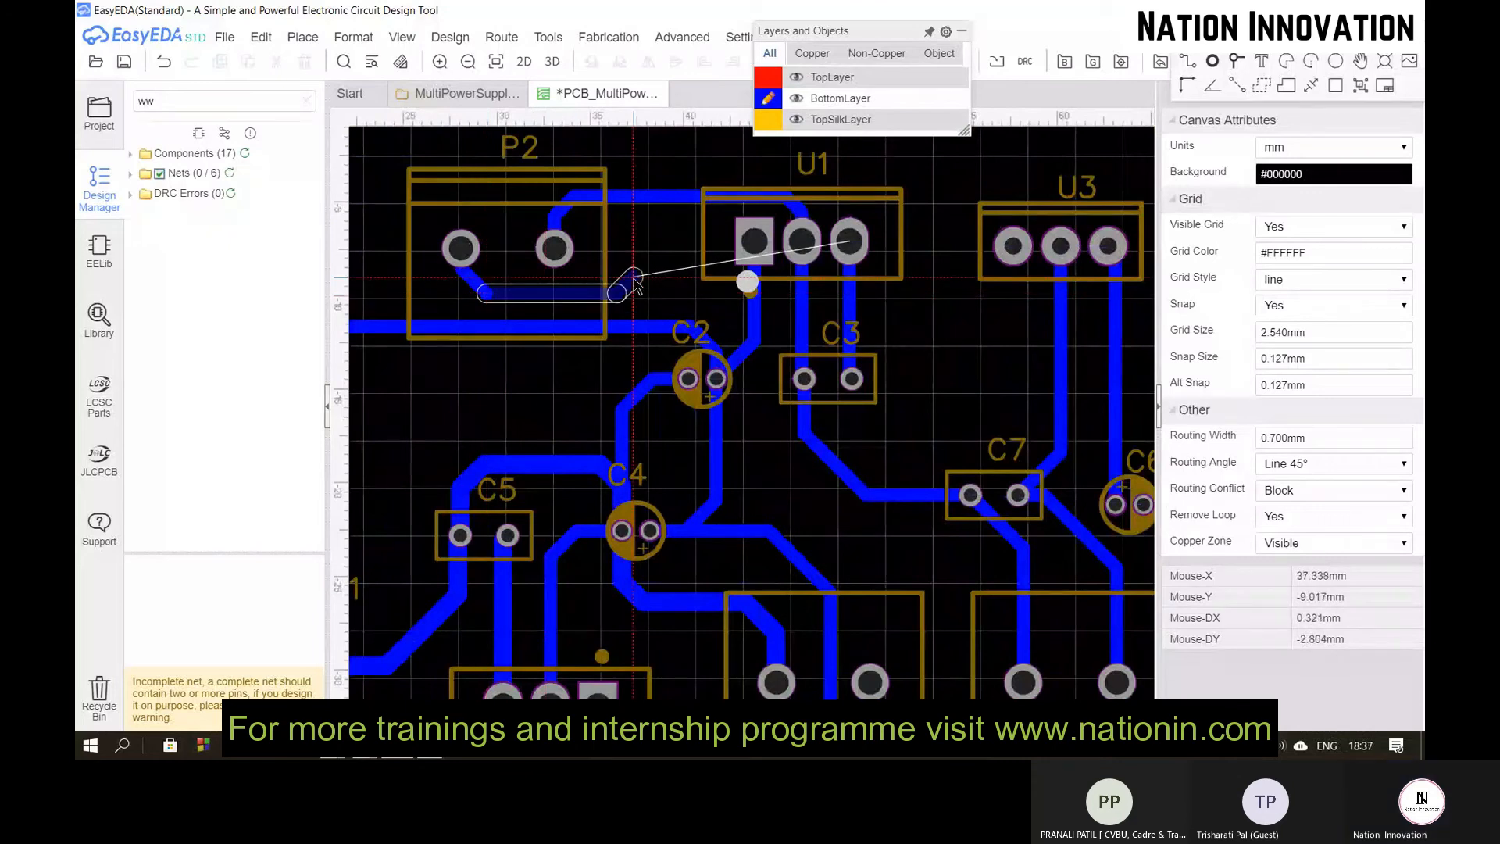
click(481, 287)
key(Delete)
Step: Route a track from P2's left pad up, across above the existing ground track, and down to U1's right pad
key(w)
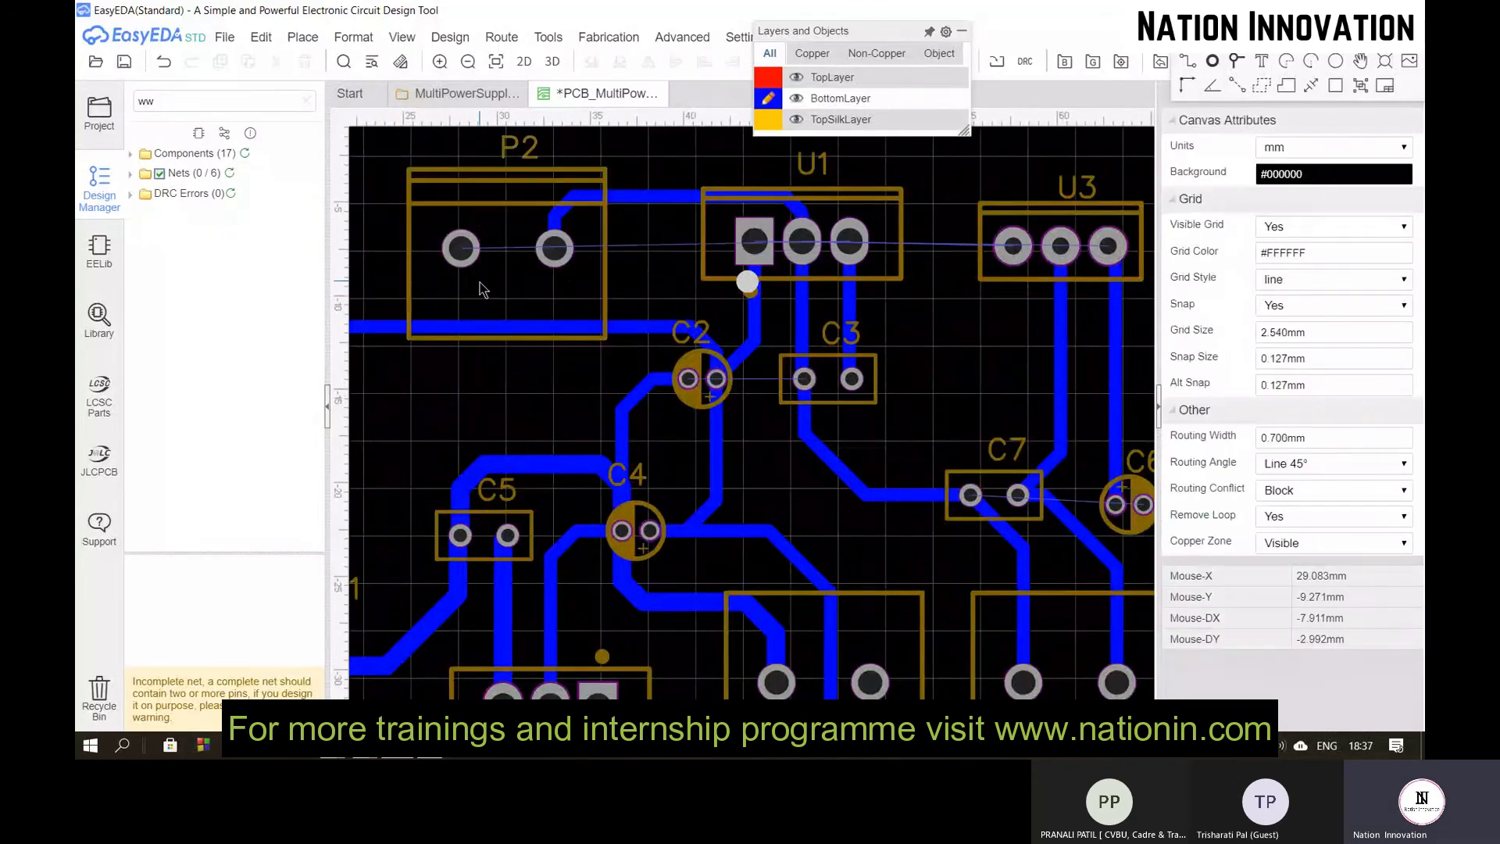
click(465, 248)
click(485, 160)
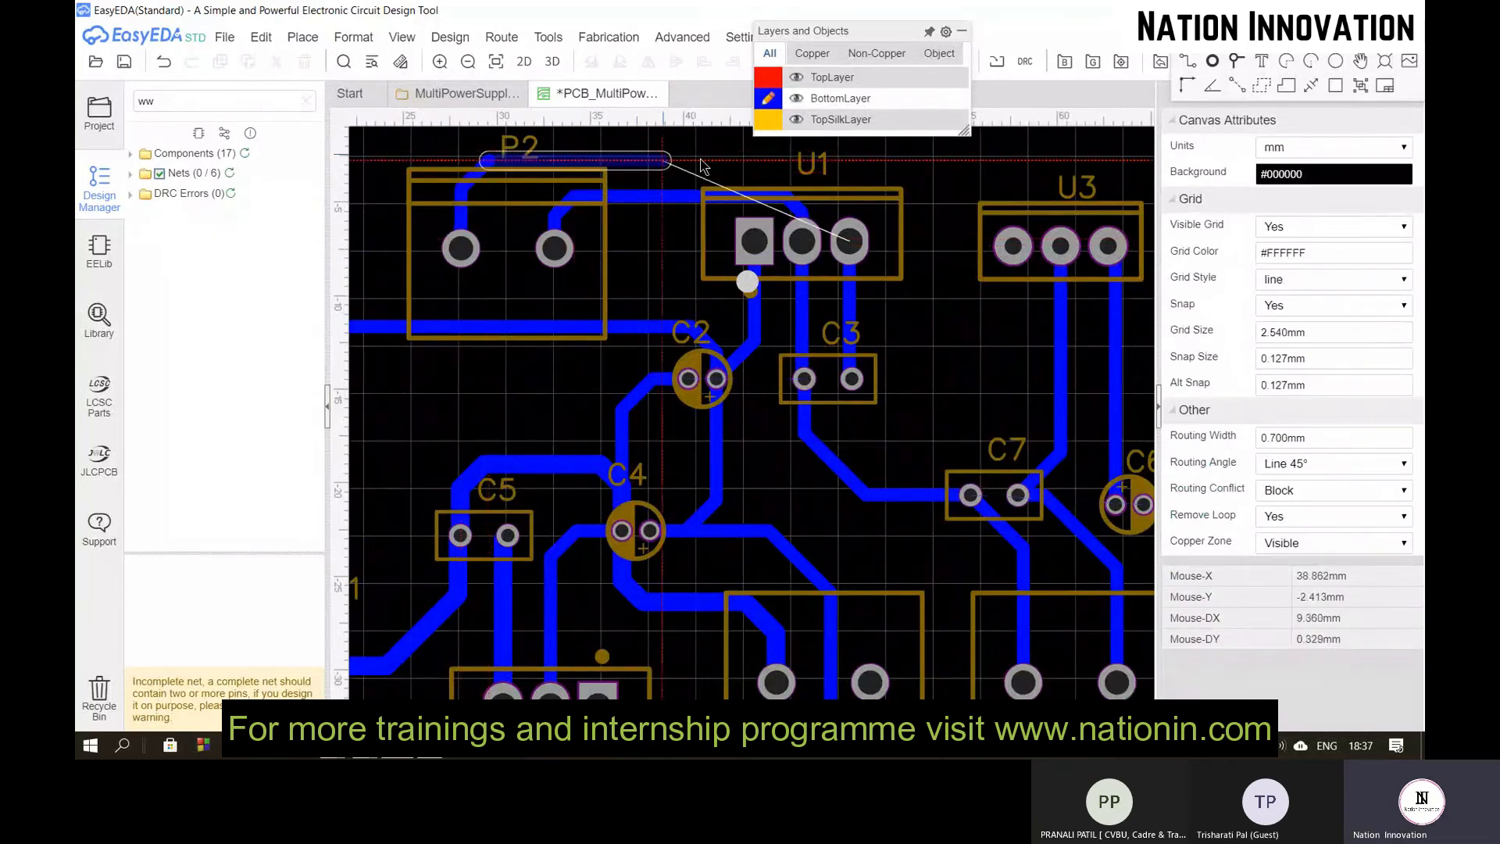
click(805, 161)
click(849, 238)
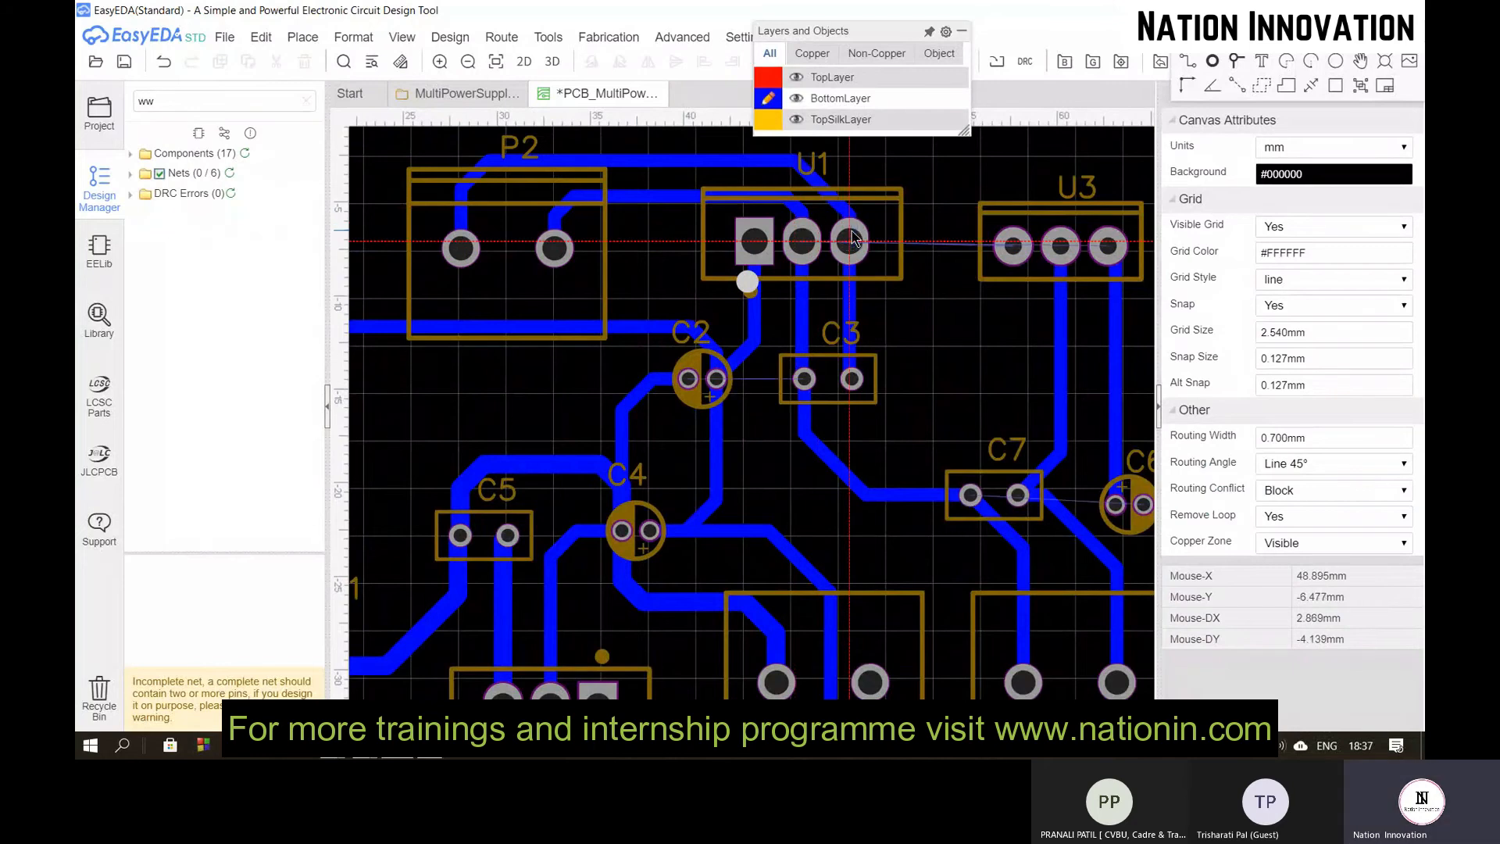
click(824, 187)
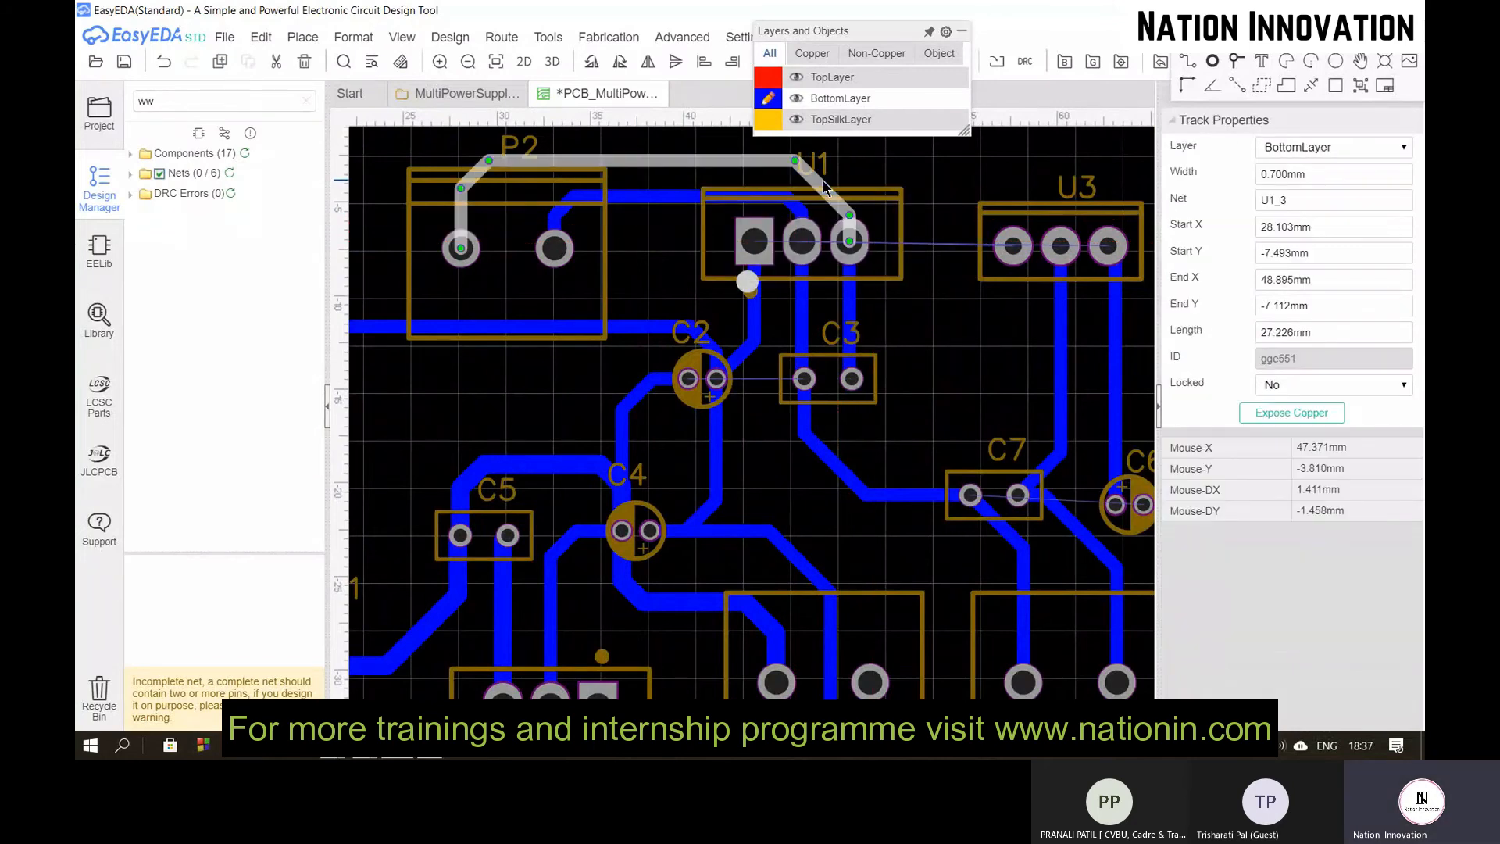
click(856, 207)
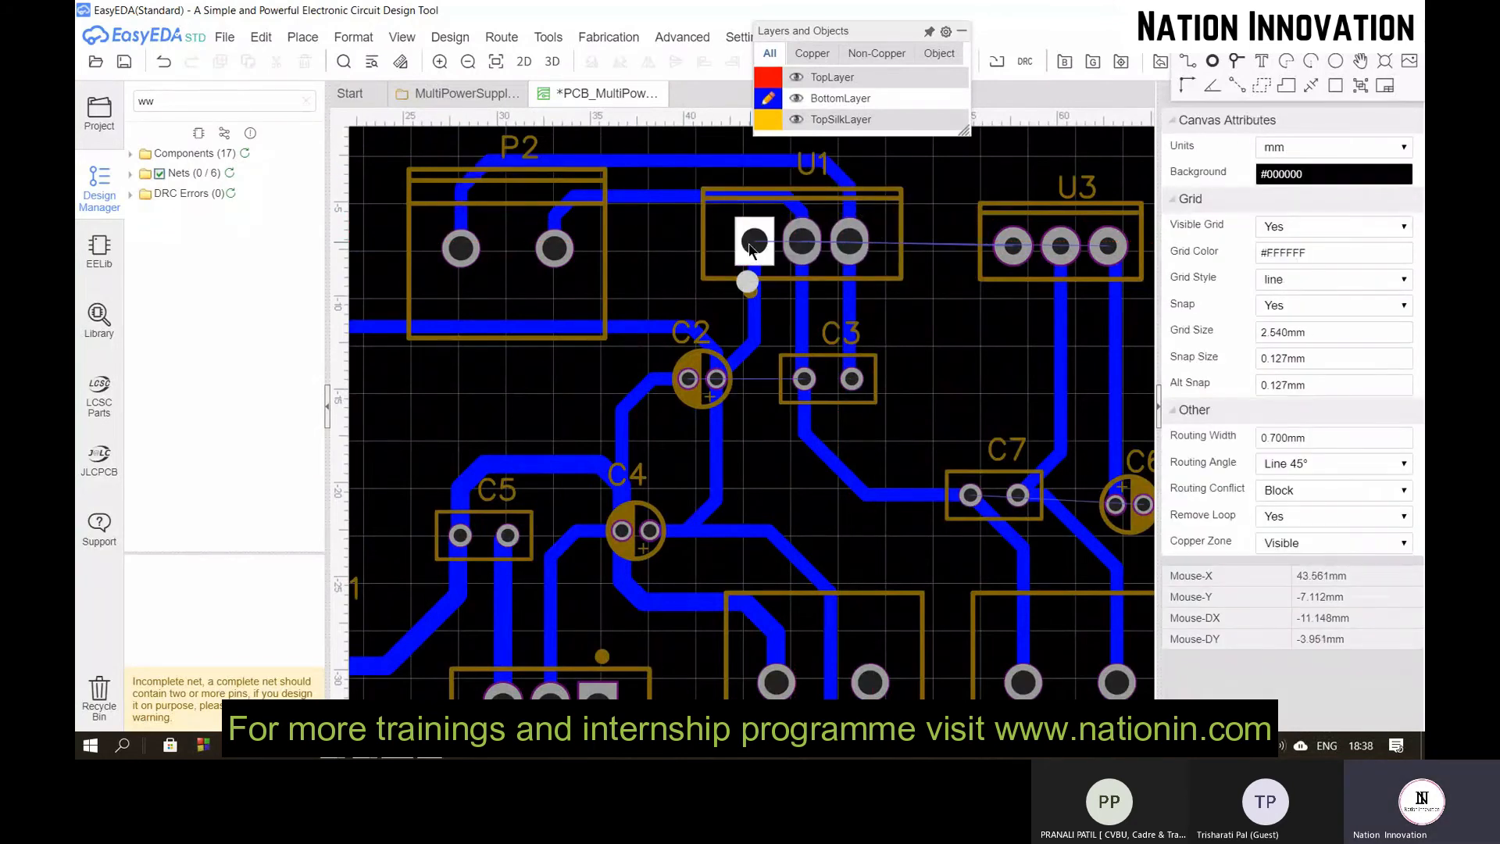
Step: Switch the canvas units to mil
scroll(748, 243, down, 2)
scroll(1054, 208, up, 2)
key(q)
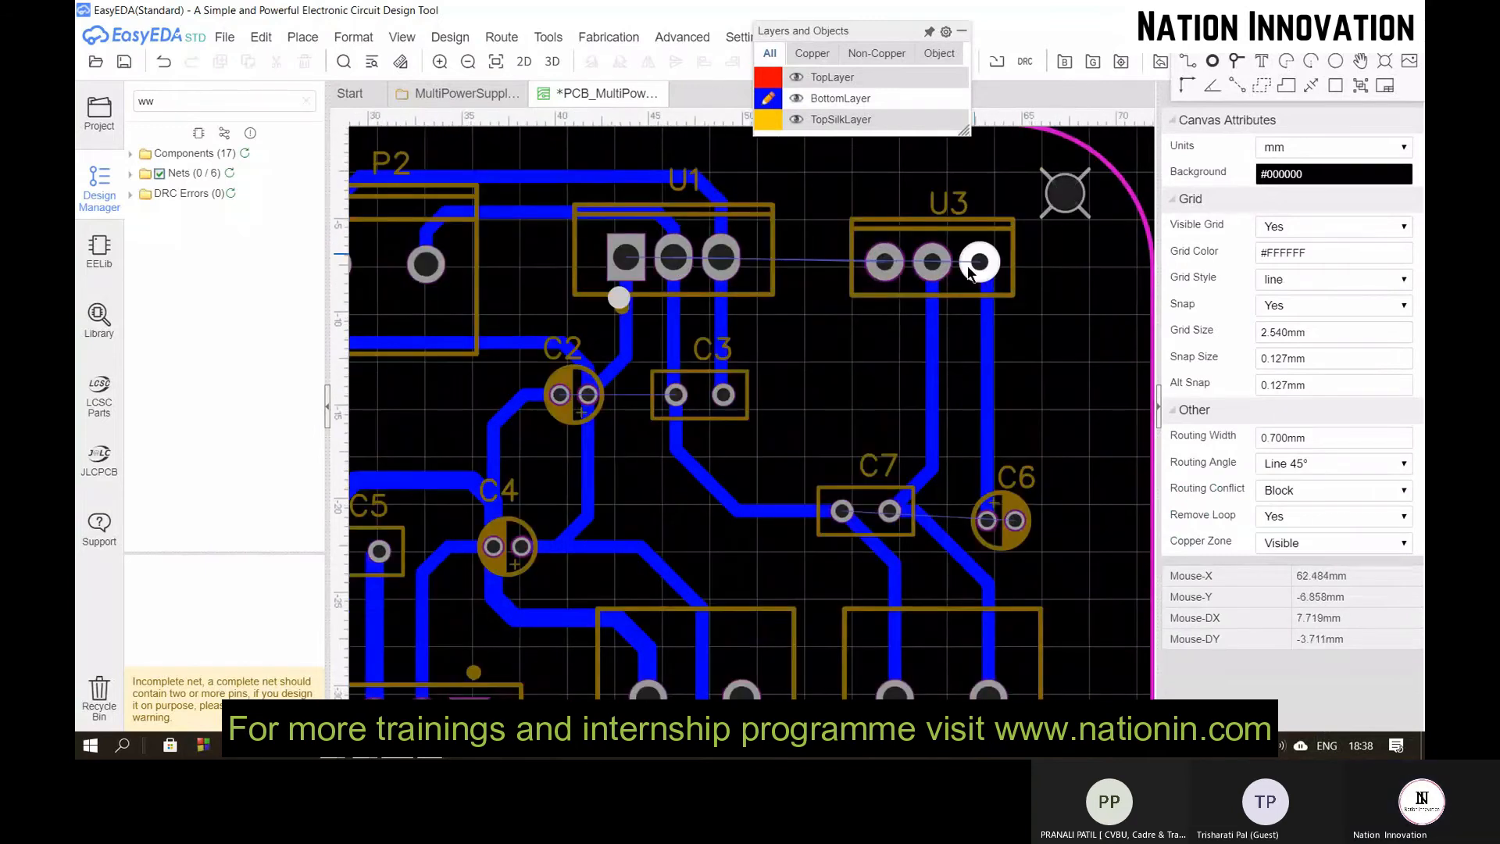
Step: Lay a short track segment from U3's right pad up and diagonally left above U3, toward U1's left pad
click(987, 267)
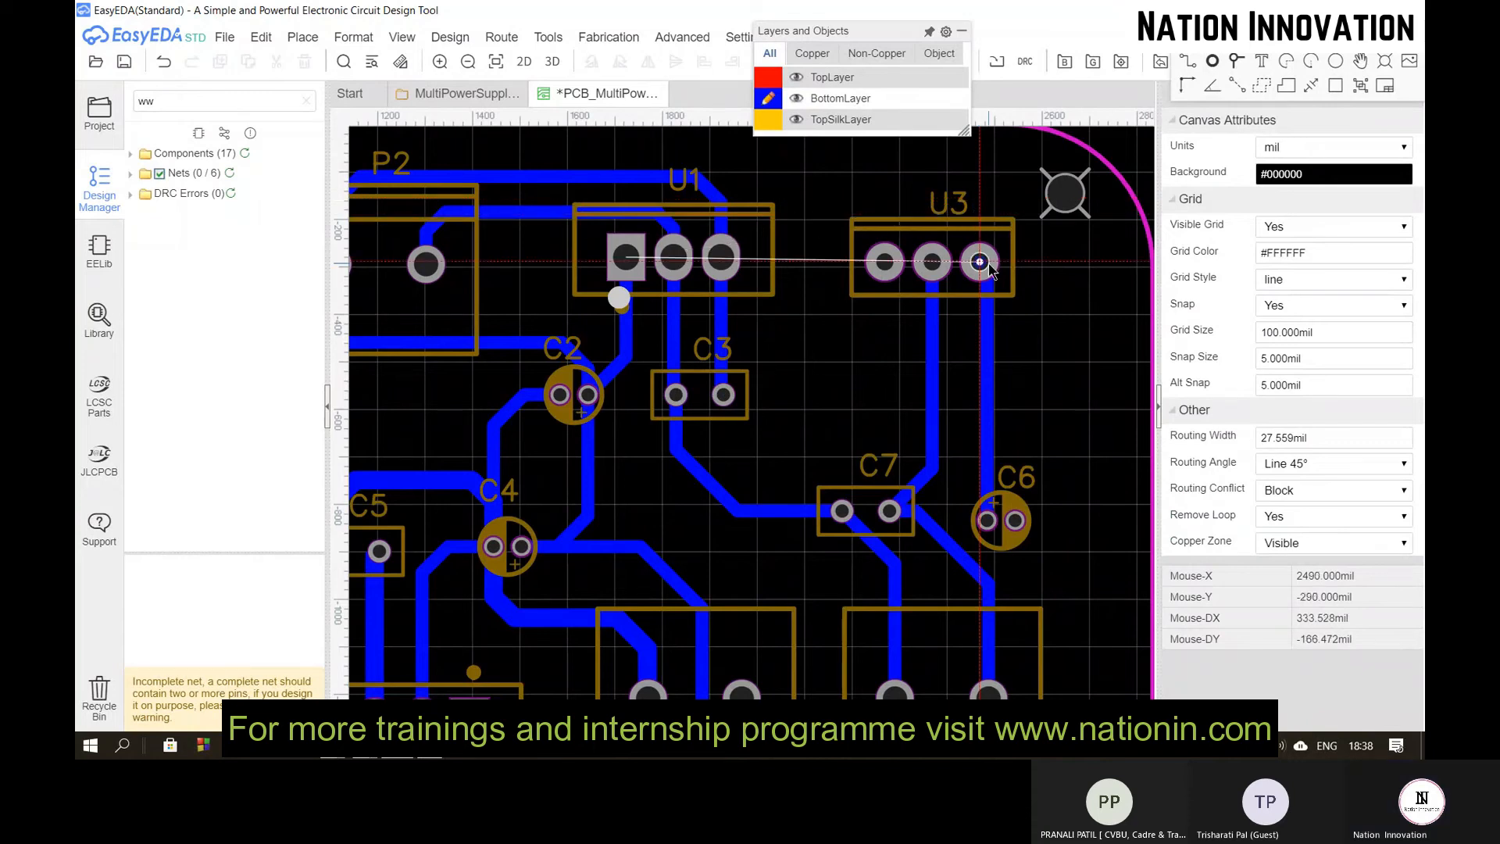
scroll(984, 265, up, 5)
scroll(953, 271, down, 2)
scroll(965, 269, down, 3)
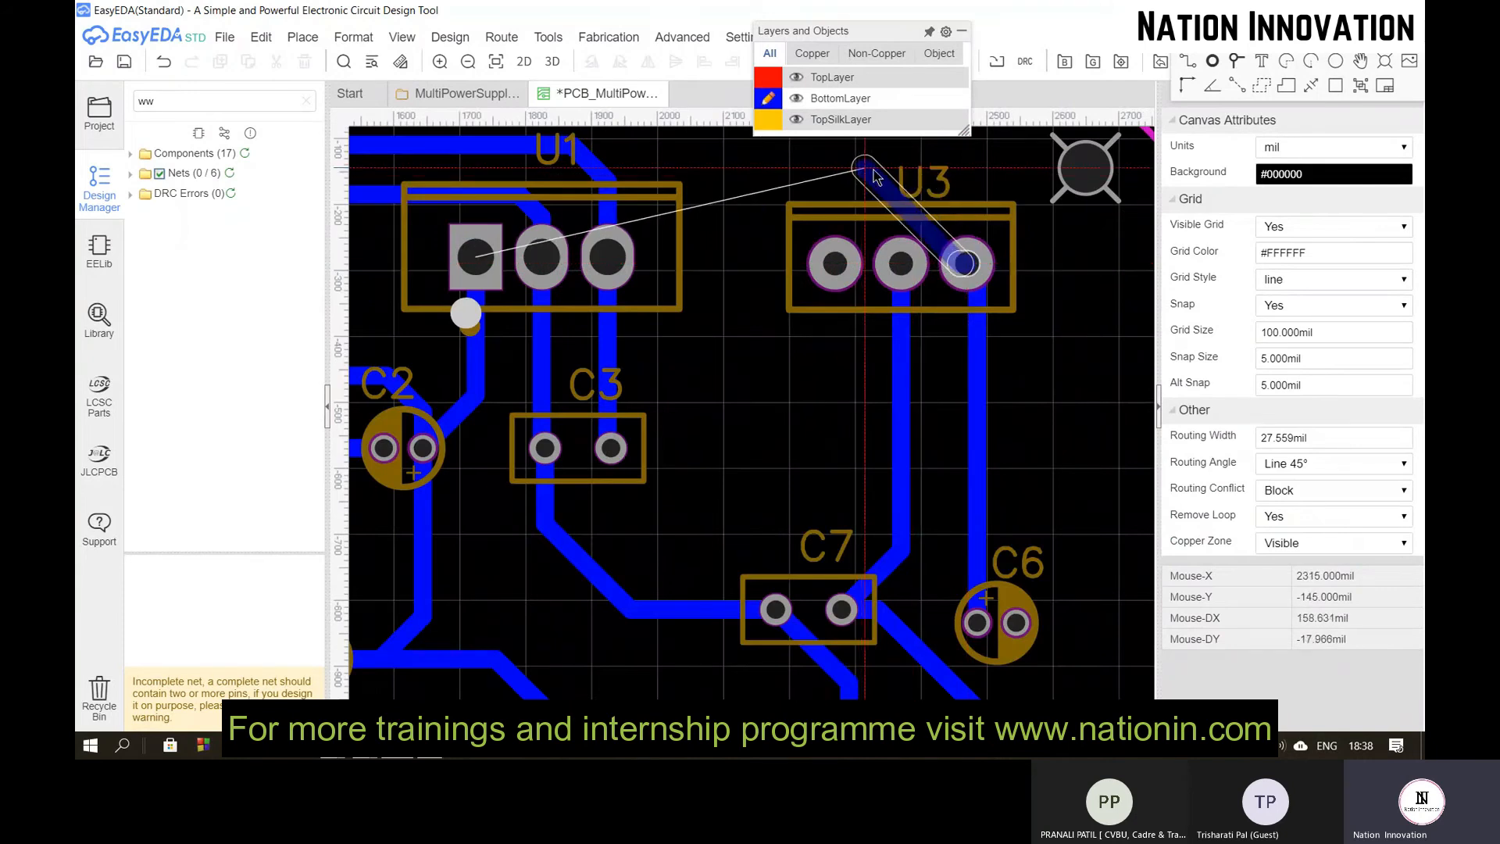
scroll(455, 248, up, 3)
scroll(458, 254, down, 2)
scroll(459, 256, down, 1)
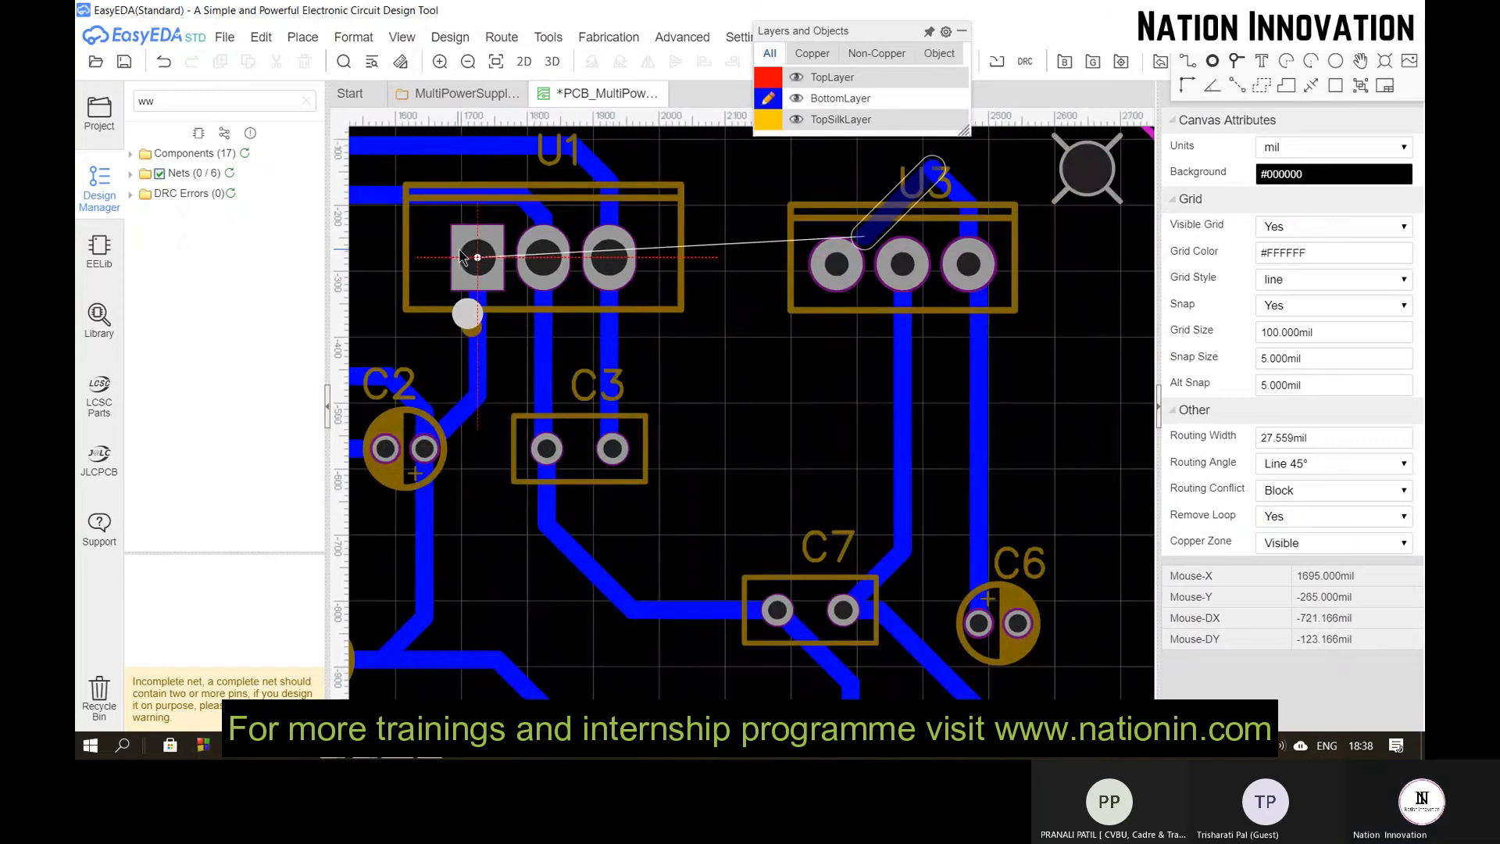
right_click(466, 254)
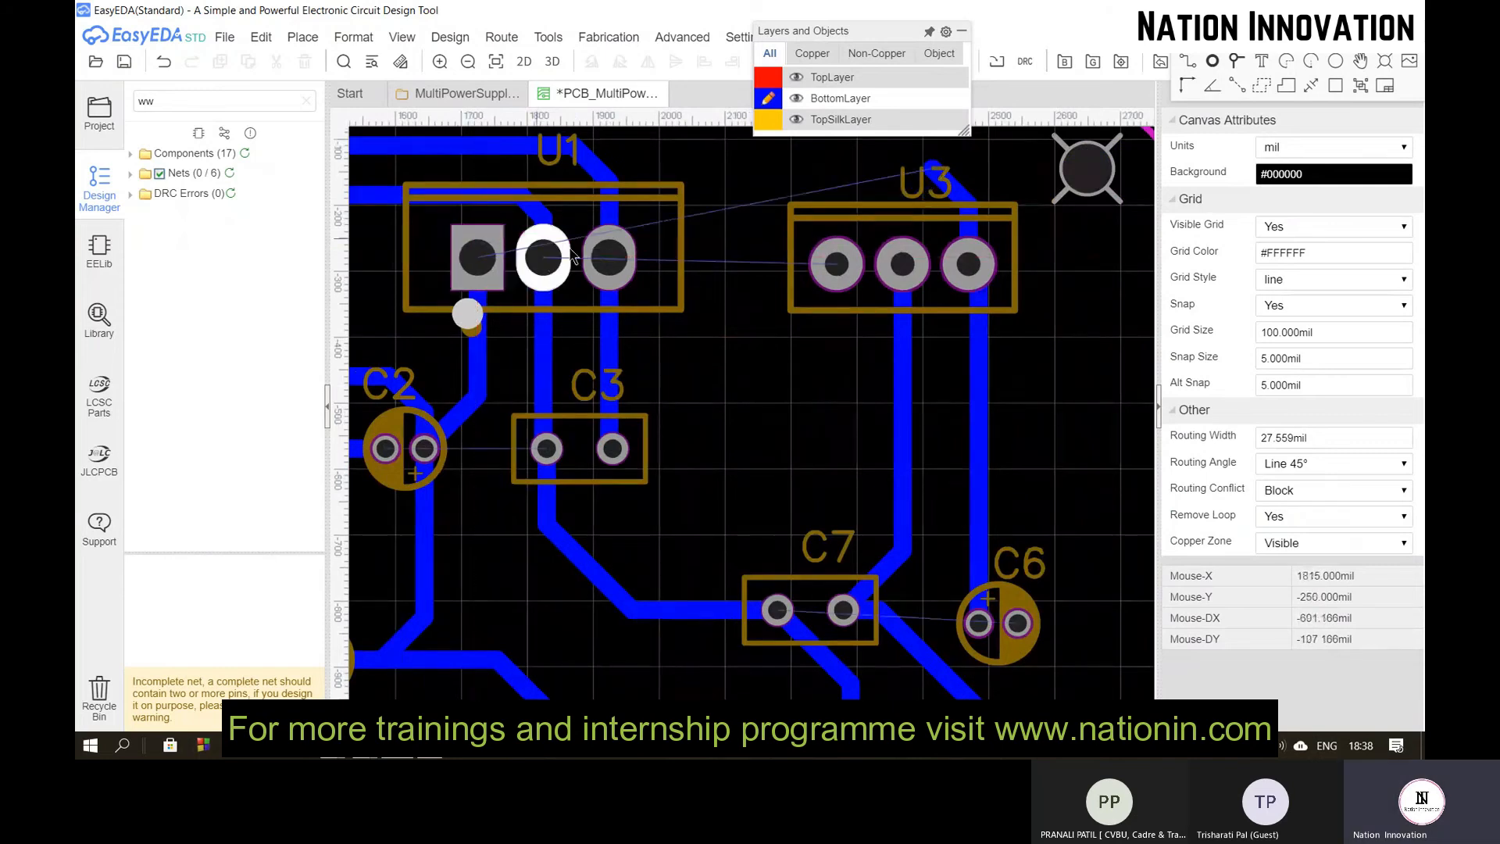
click(479, 363)
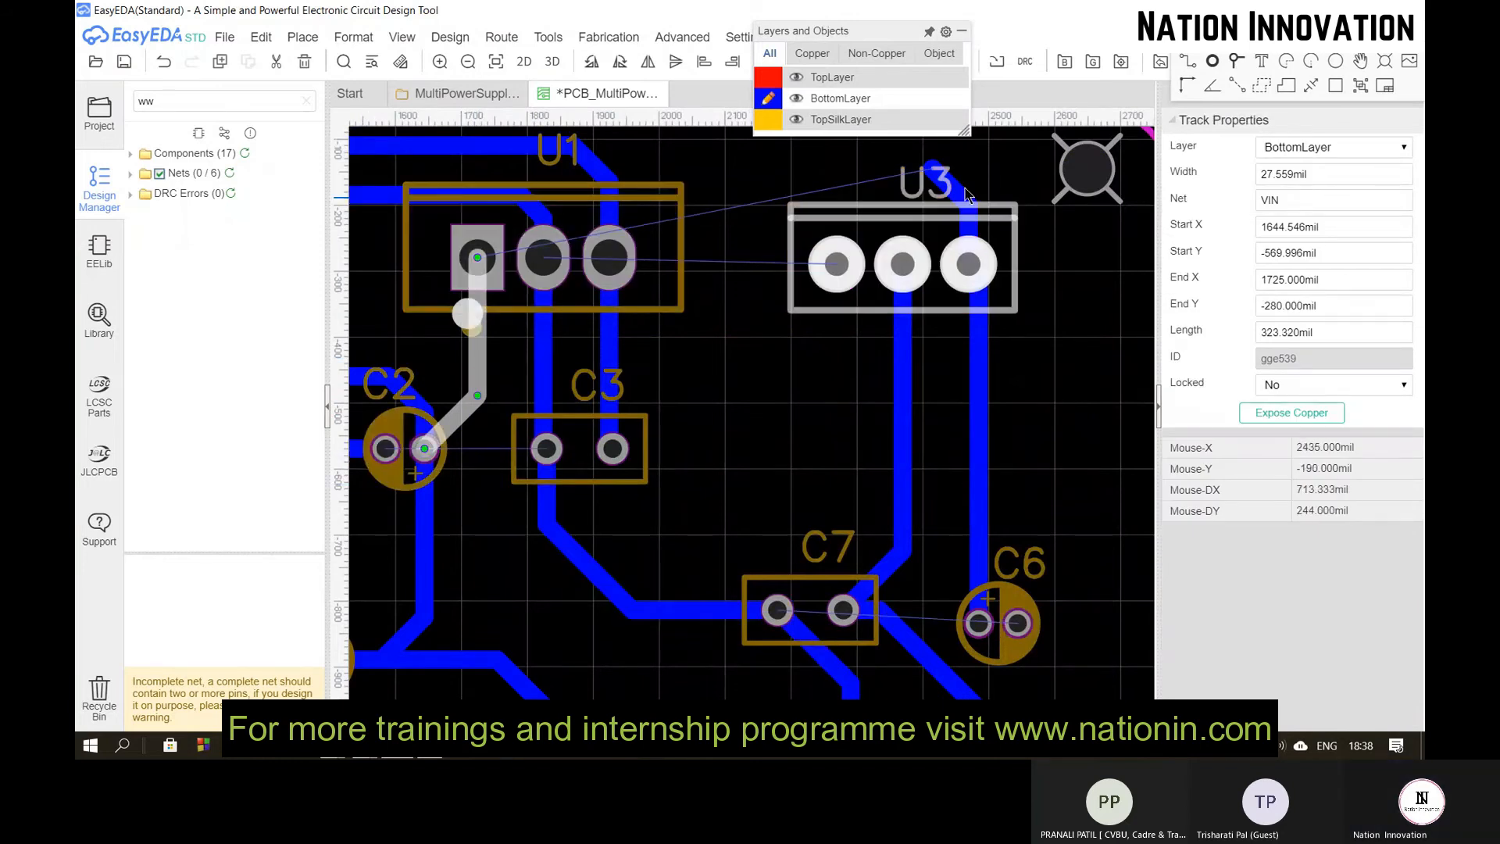
click(742, 285)
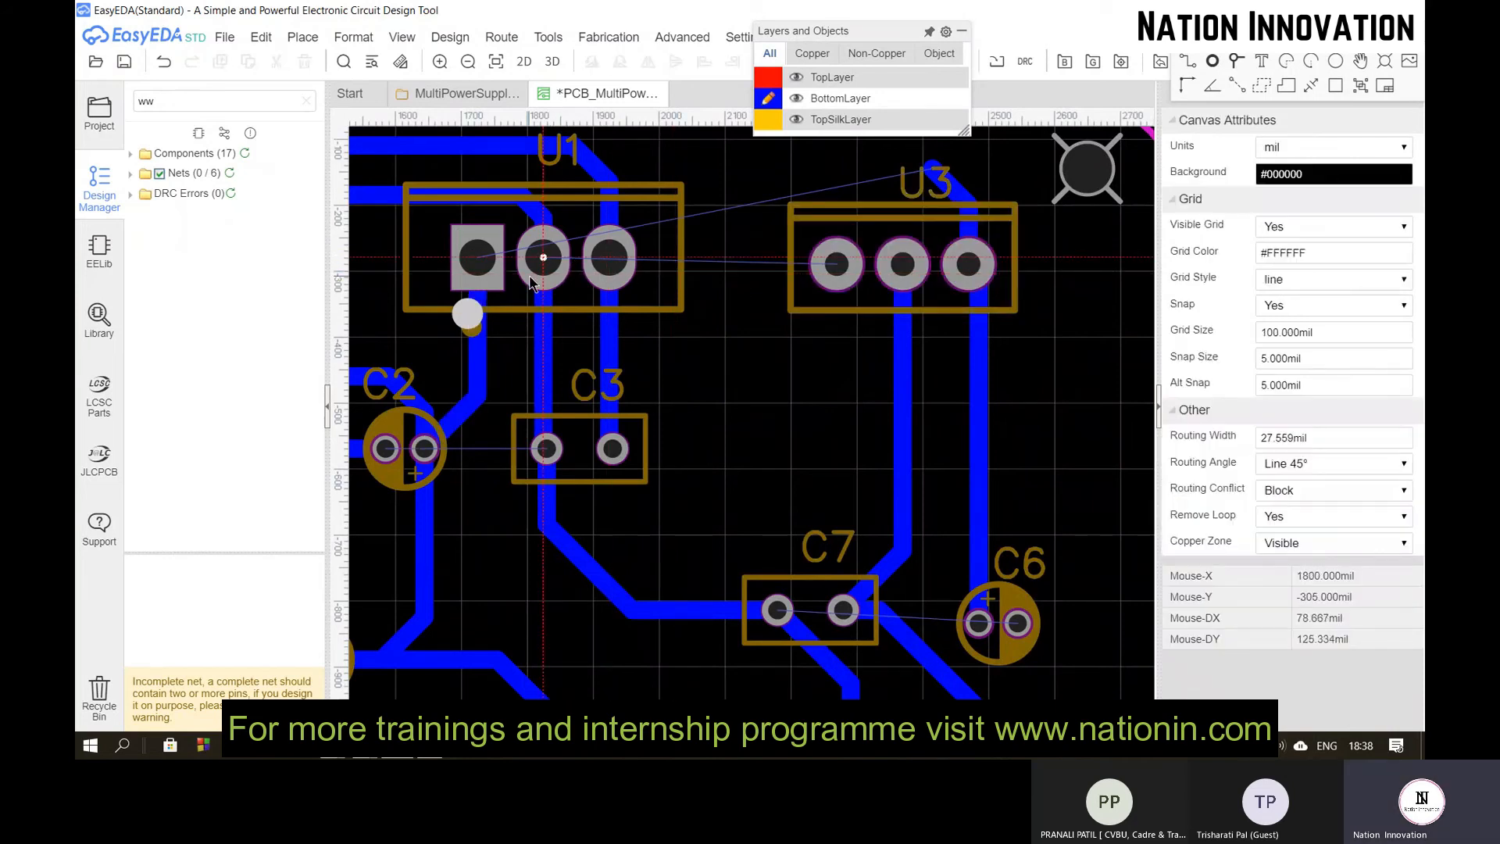
Step: Route a ground track from U3's left pad down and across to the vertical ground track just below C3's left pad
scroll(530, 283, up, 3)
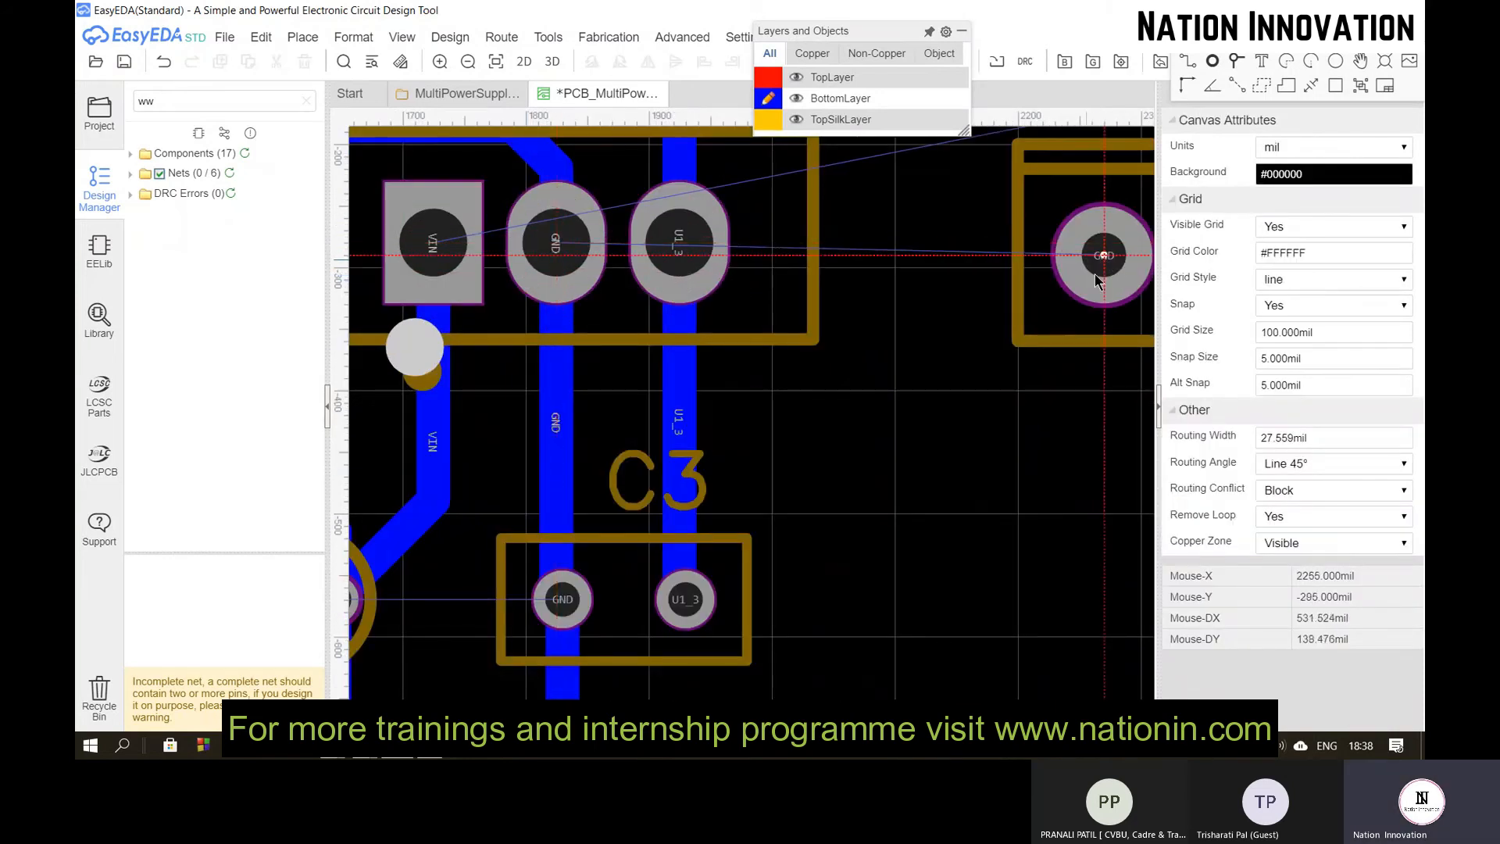
click(1099, 279)
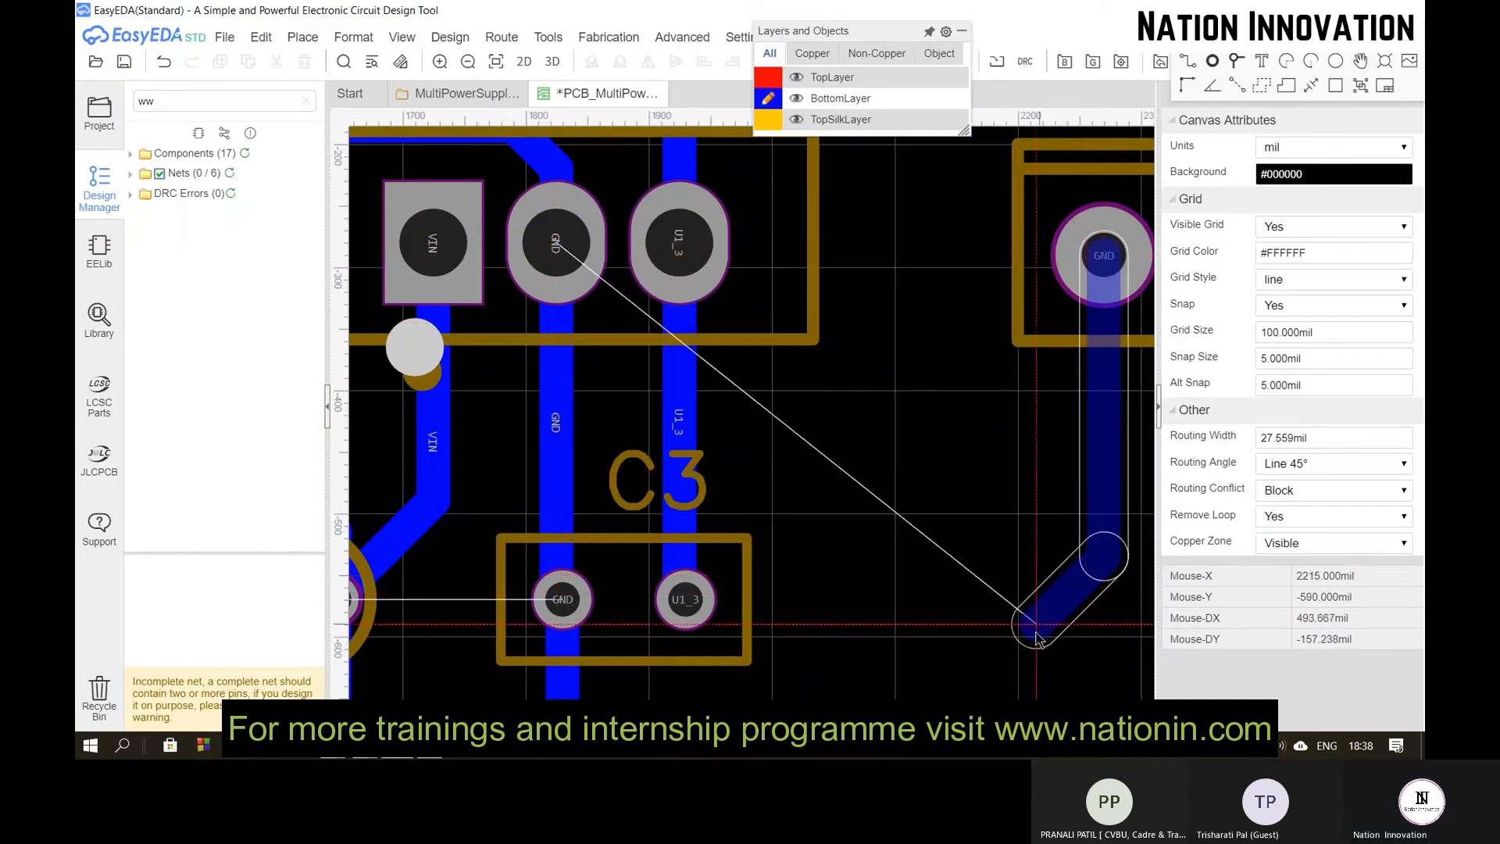
click(1028, 671)
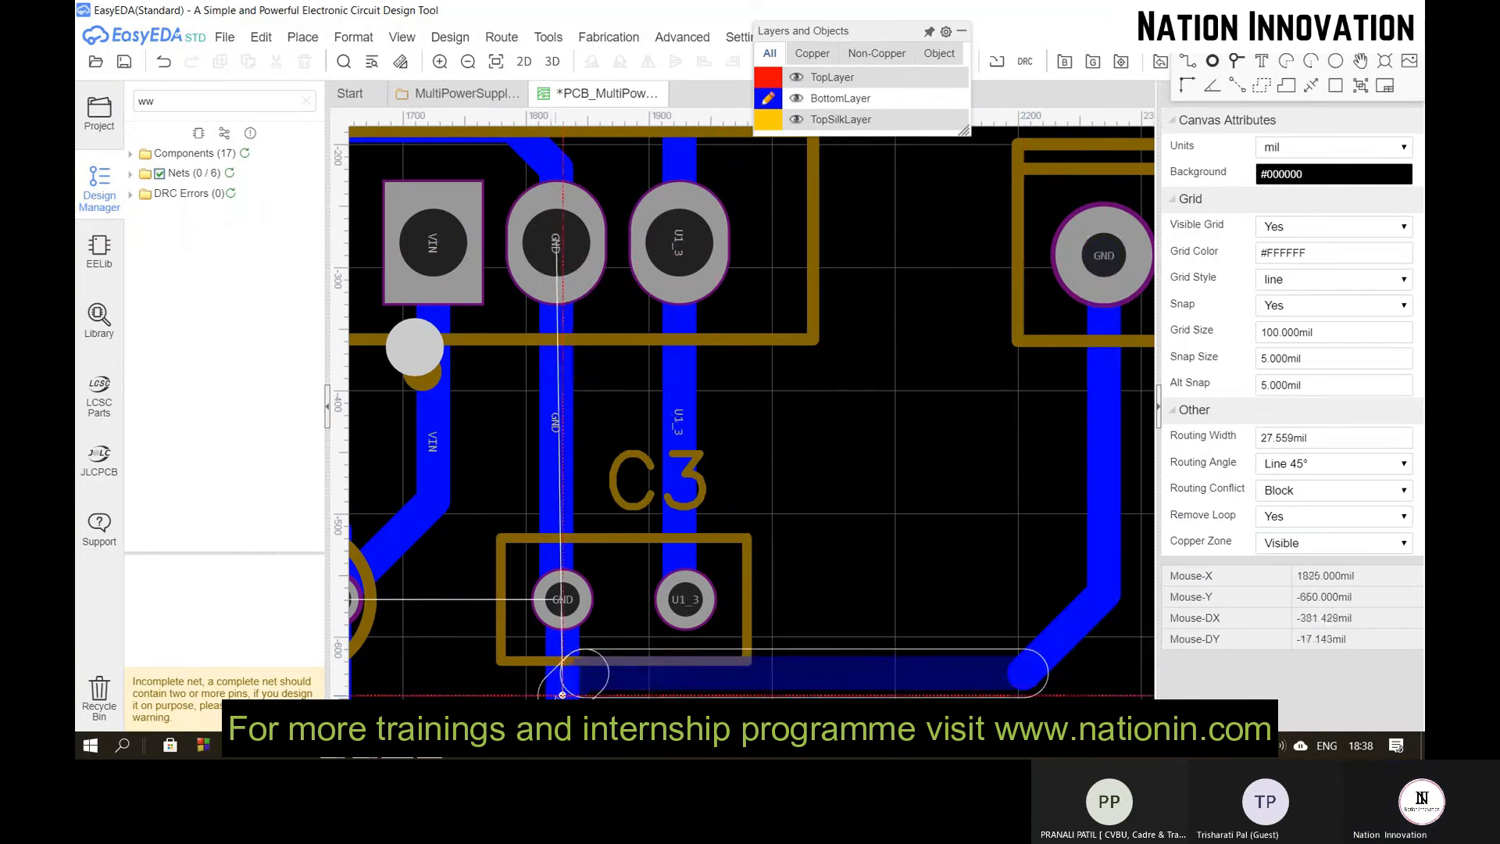
click(560, 677)
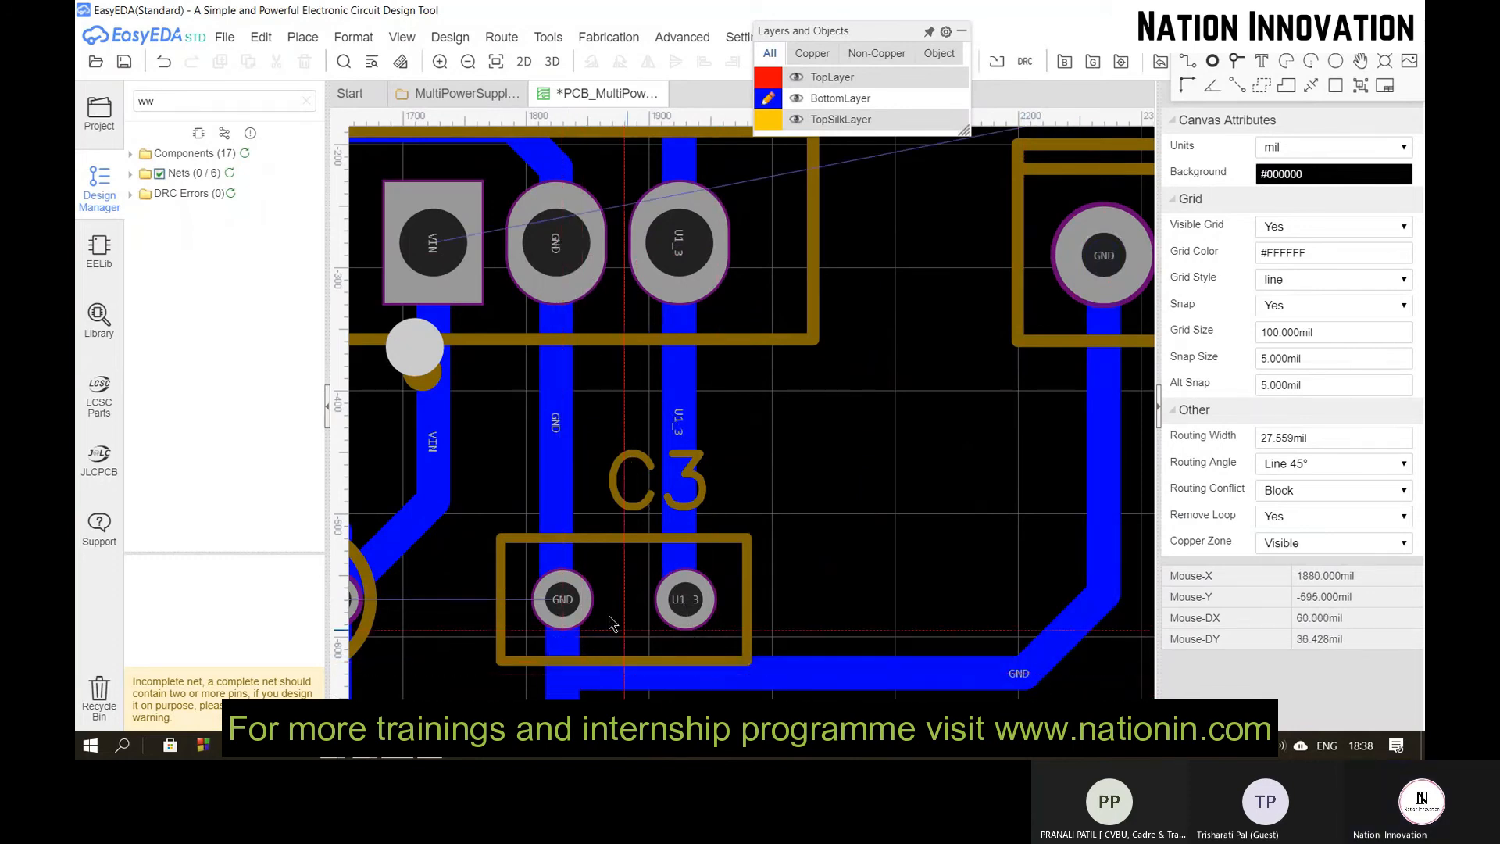
scroll(698, 559, down, 2)
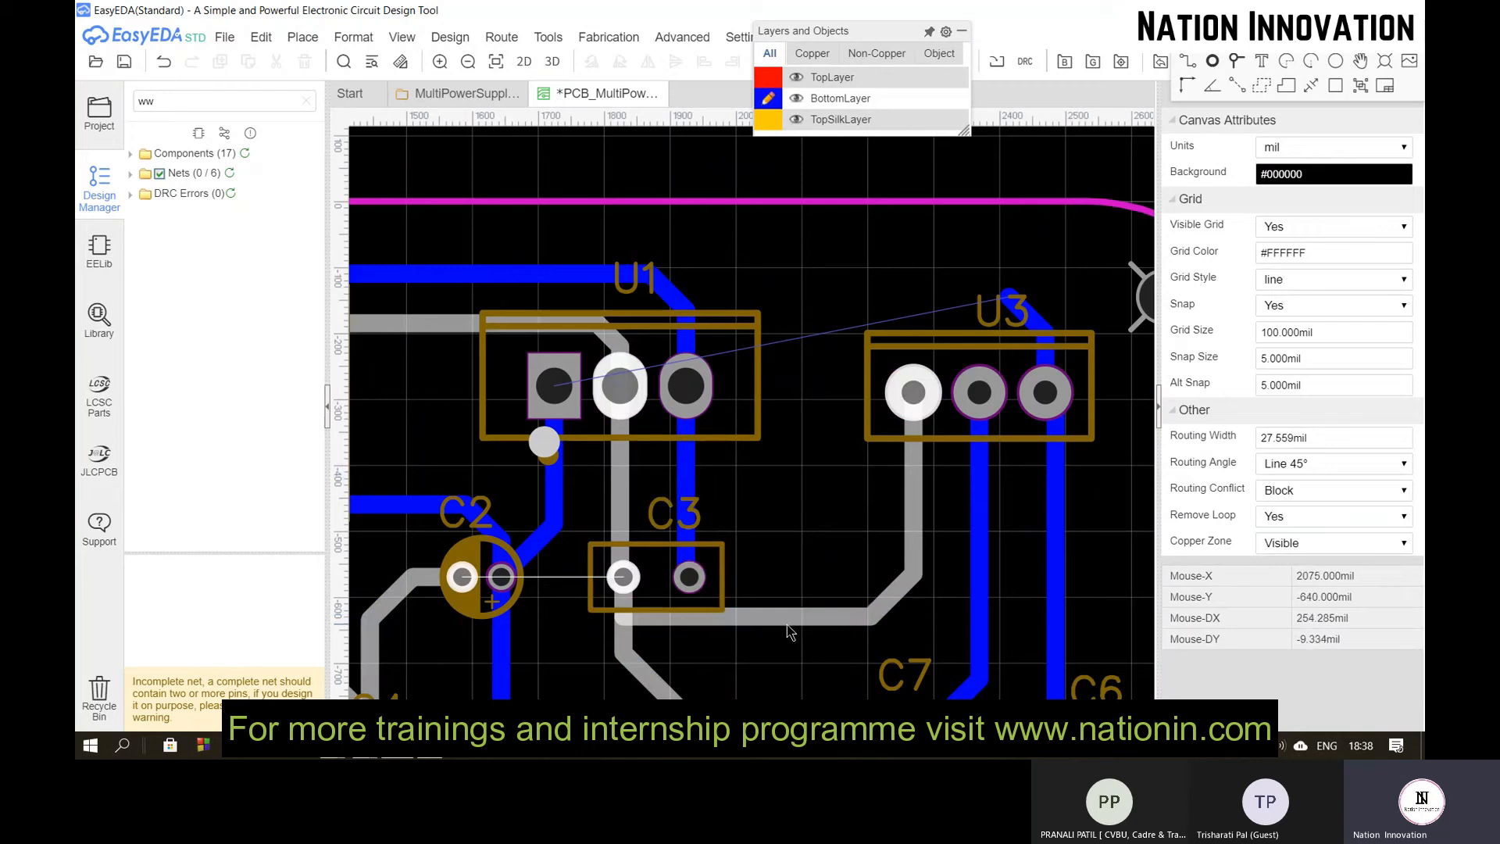
scroll(748, 391, down, 2)
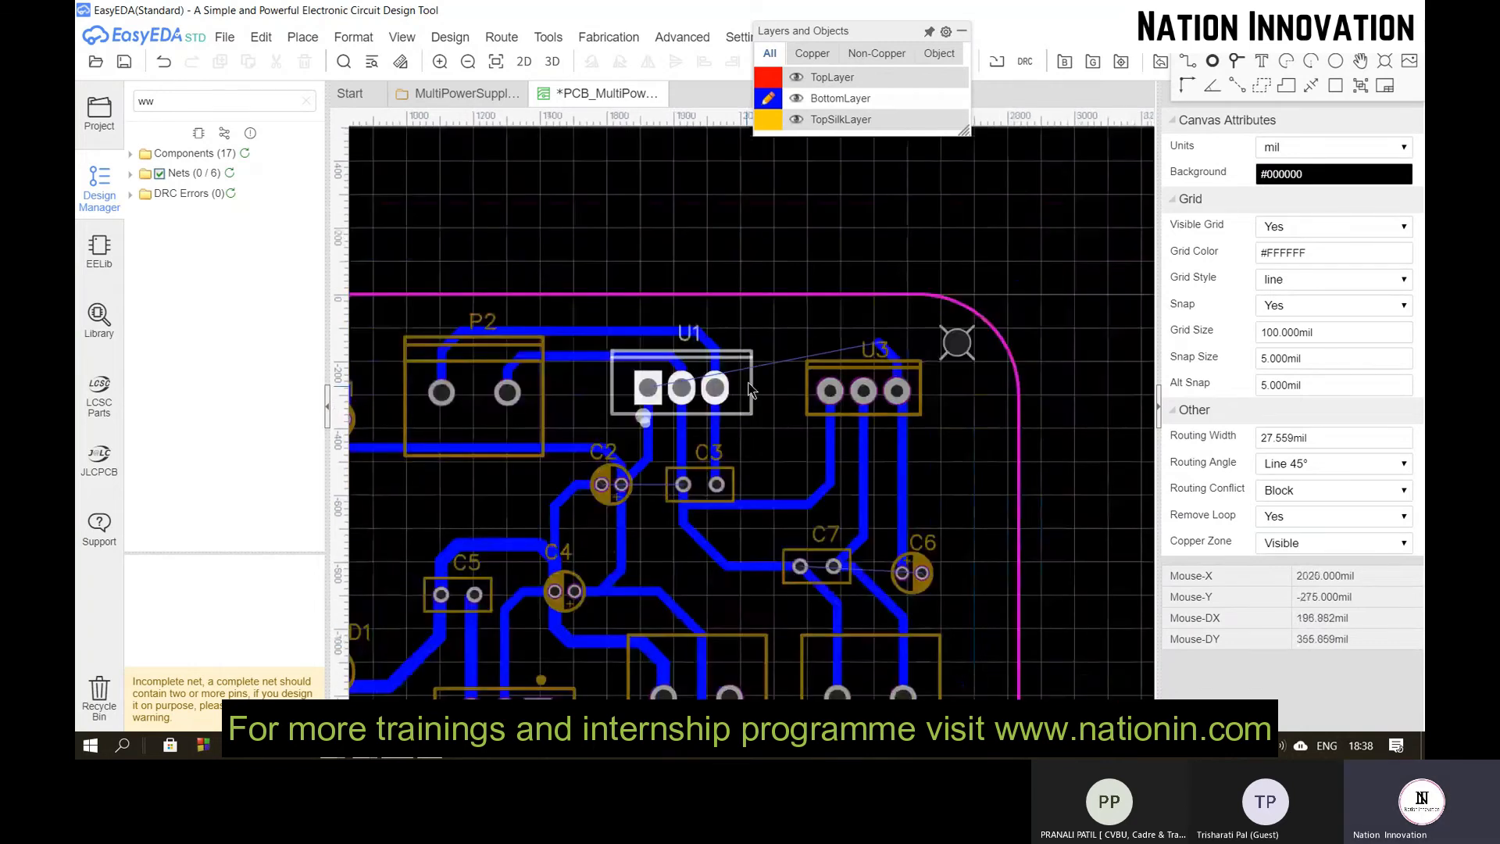
scroll(748, 391, down, 2)
scroll(855, 458, up, 4)
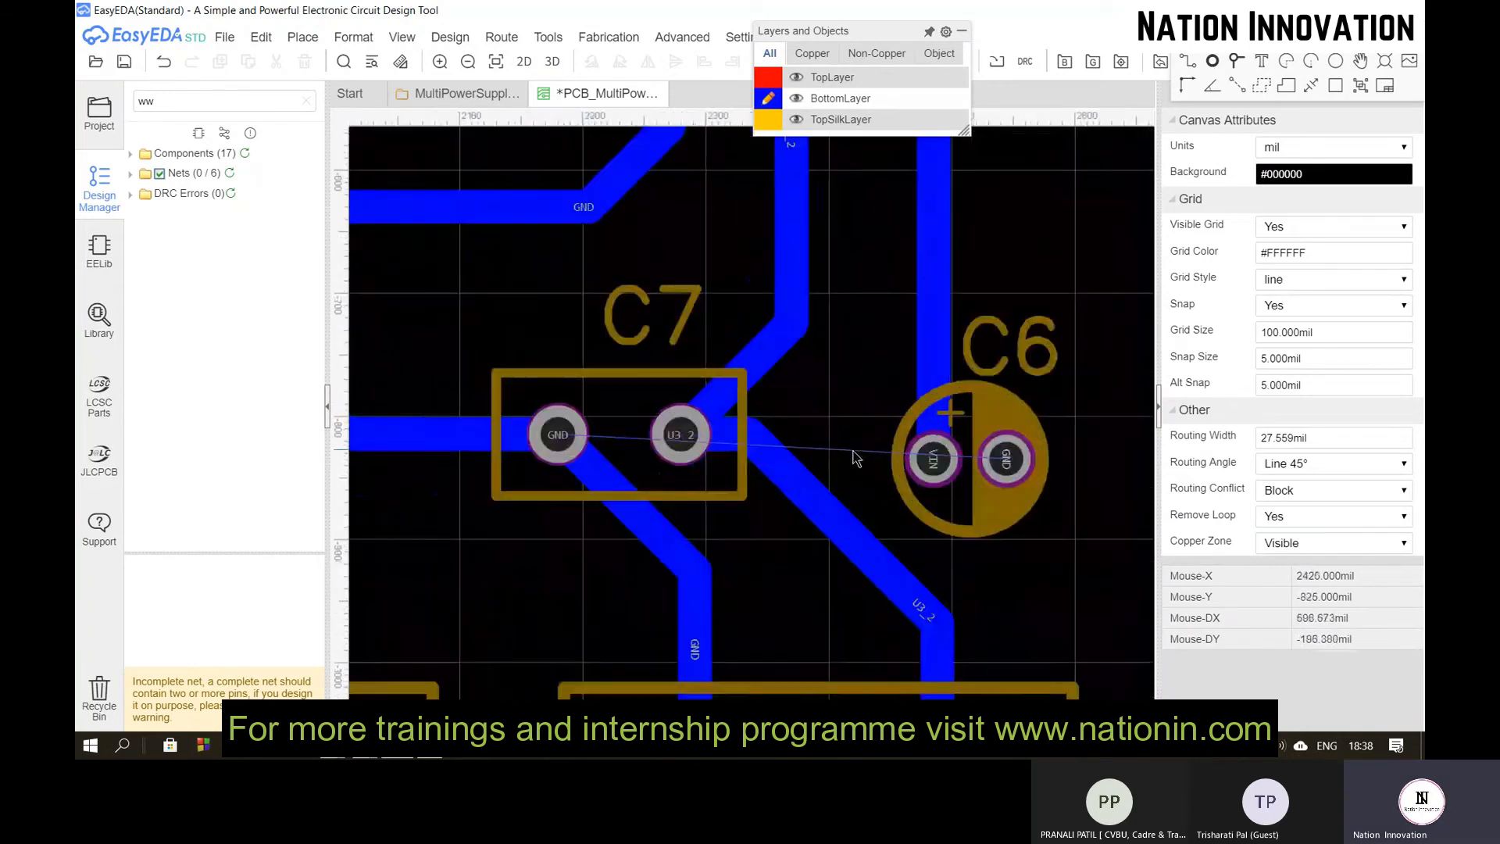
click(1006, 459)
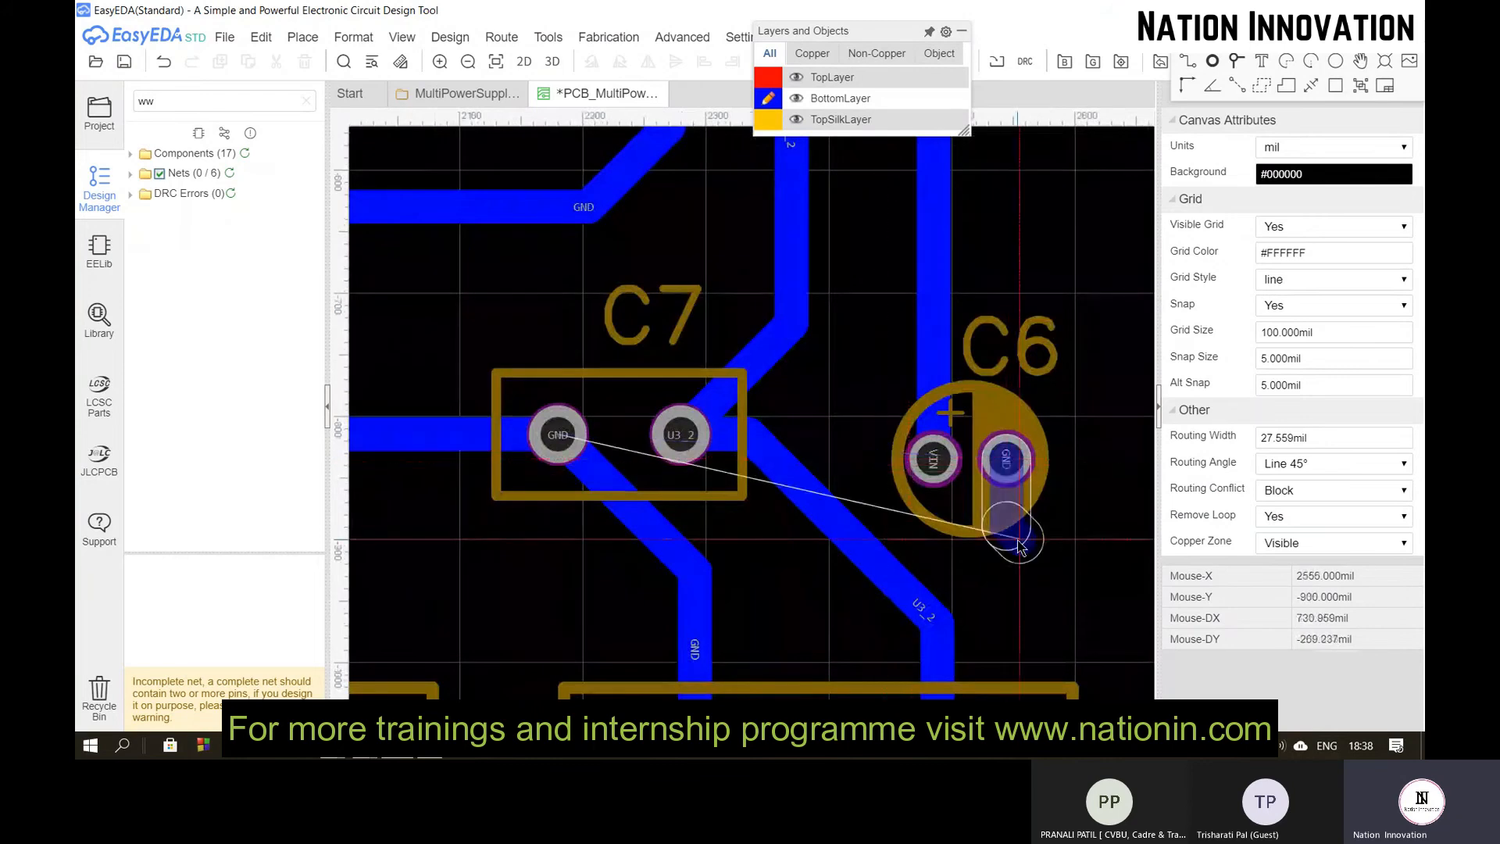
scroll(1016, 551, down, 1)
scroll(1018, 547, down, 1)
scroll(1018, 547, down, 2)
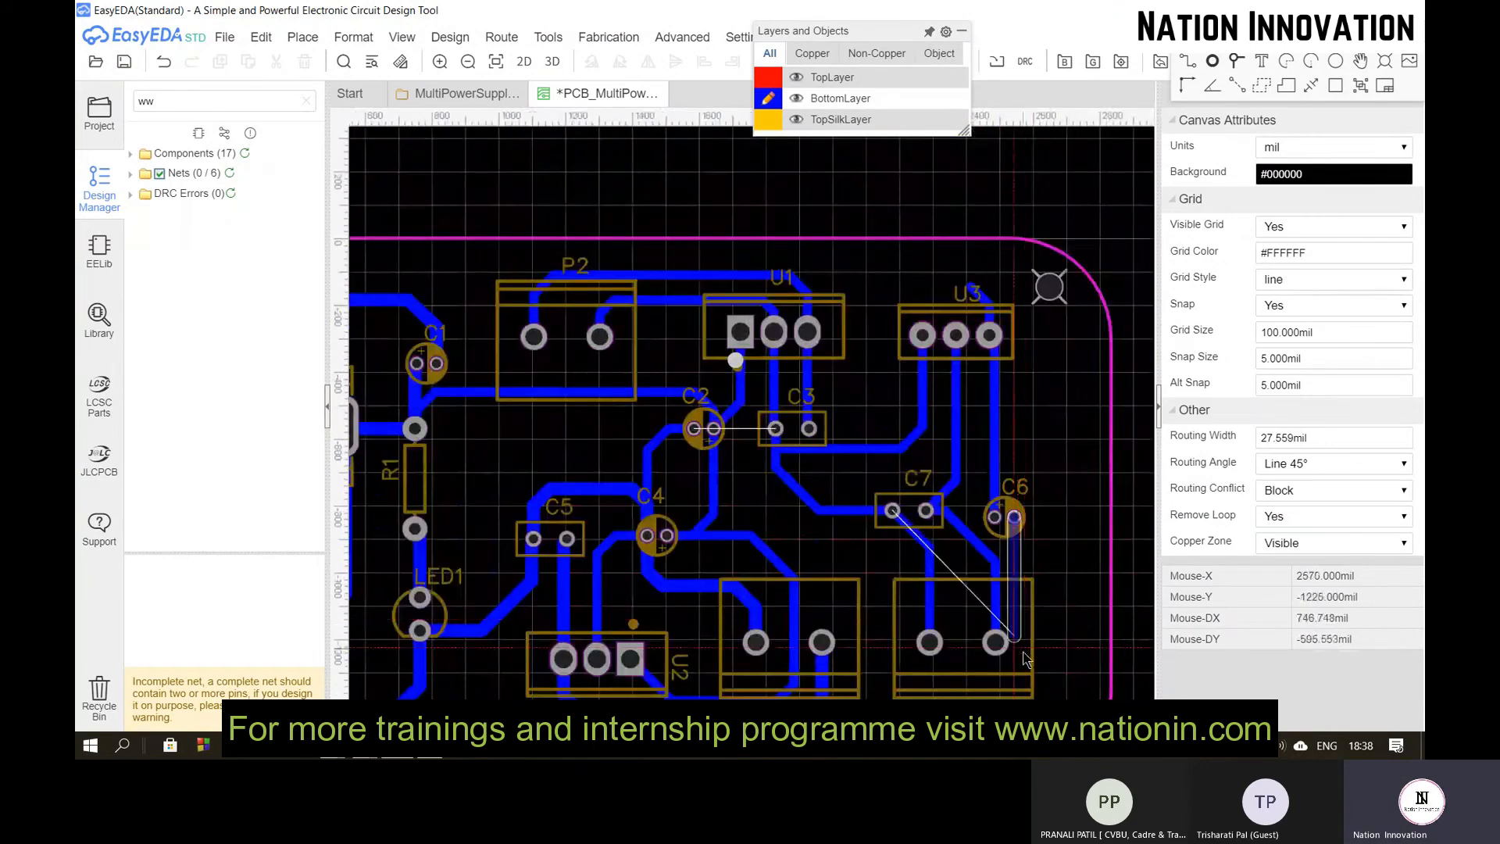
right_click(1062, 681)
Step: Route a ground track from P4's left pad, below and around P4's right pad, and up to C6's right pad
scroll(1061, 684, up, 3)
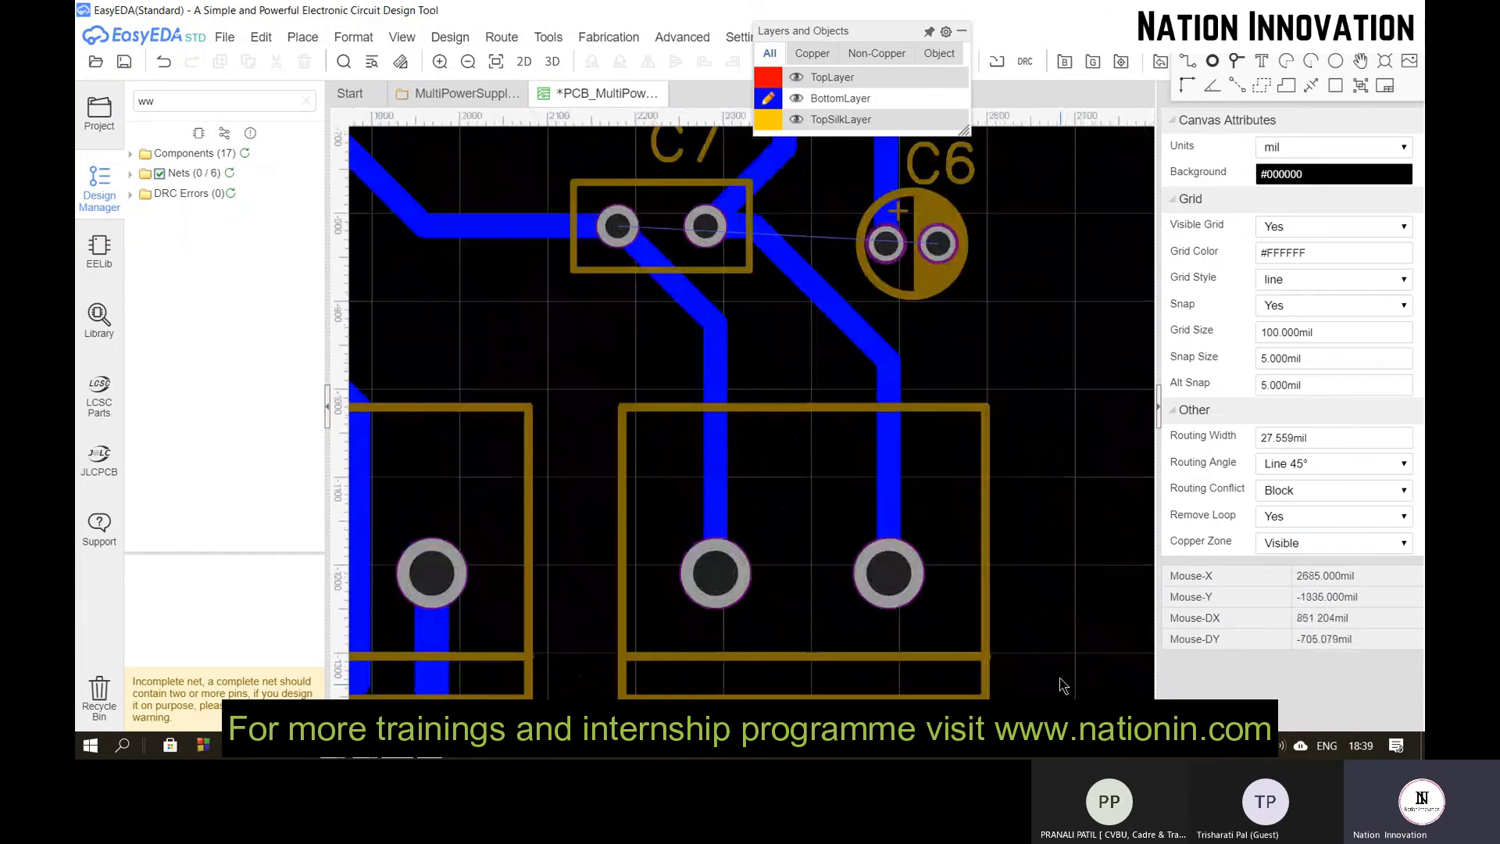
click(720, 592)
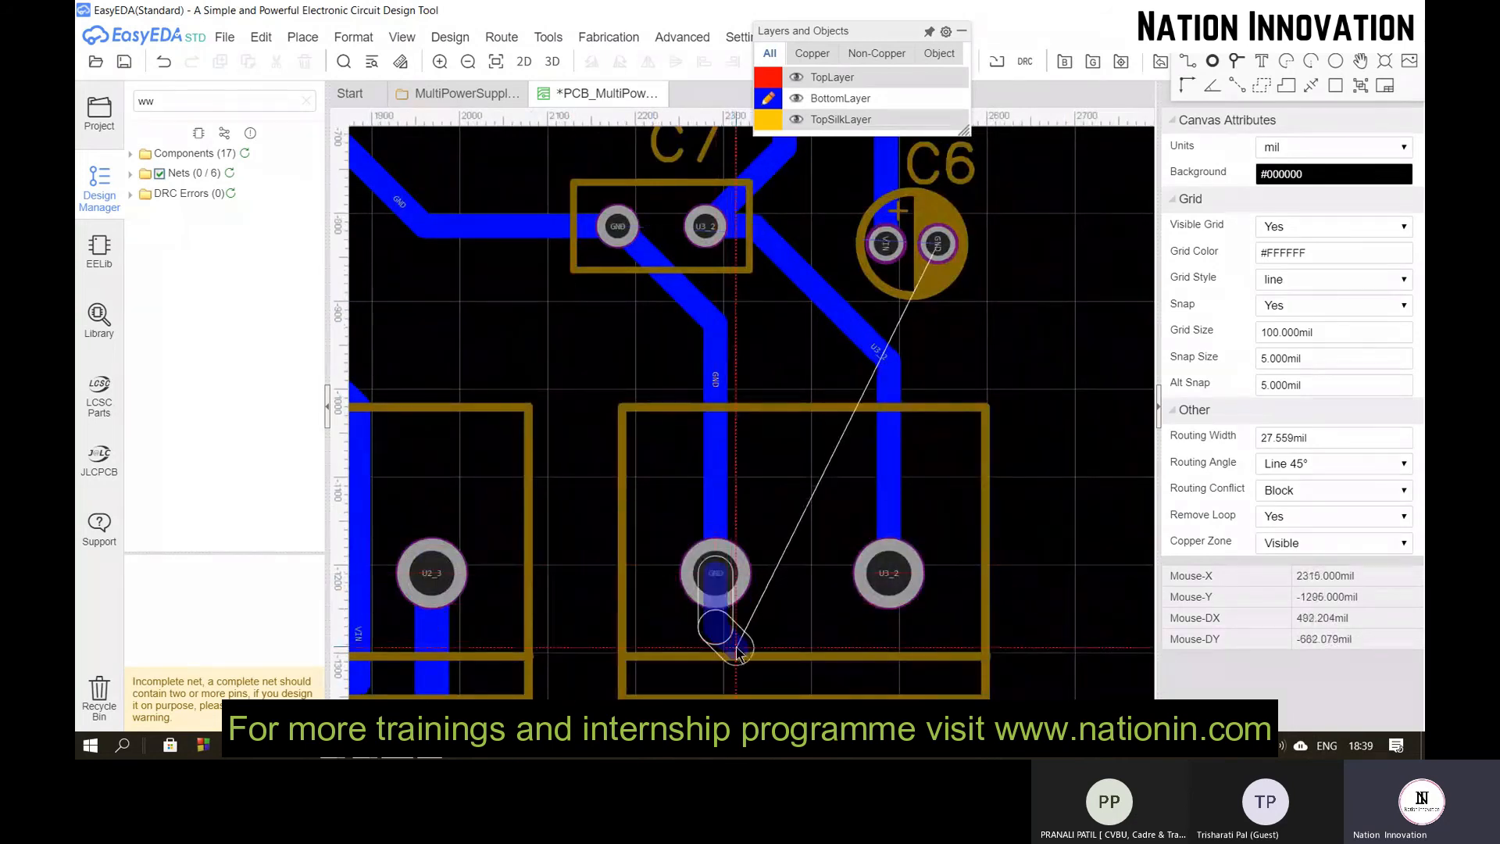
click(738, 652)
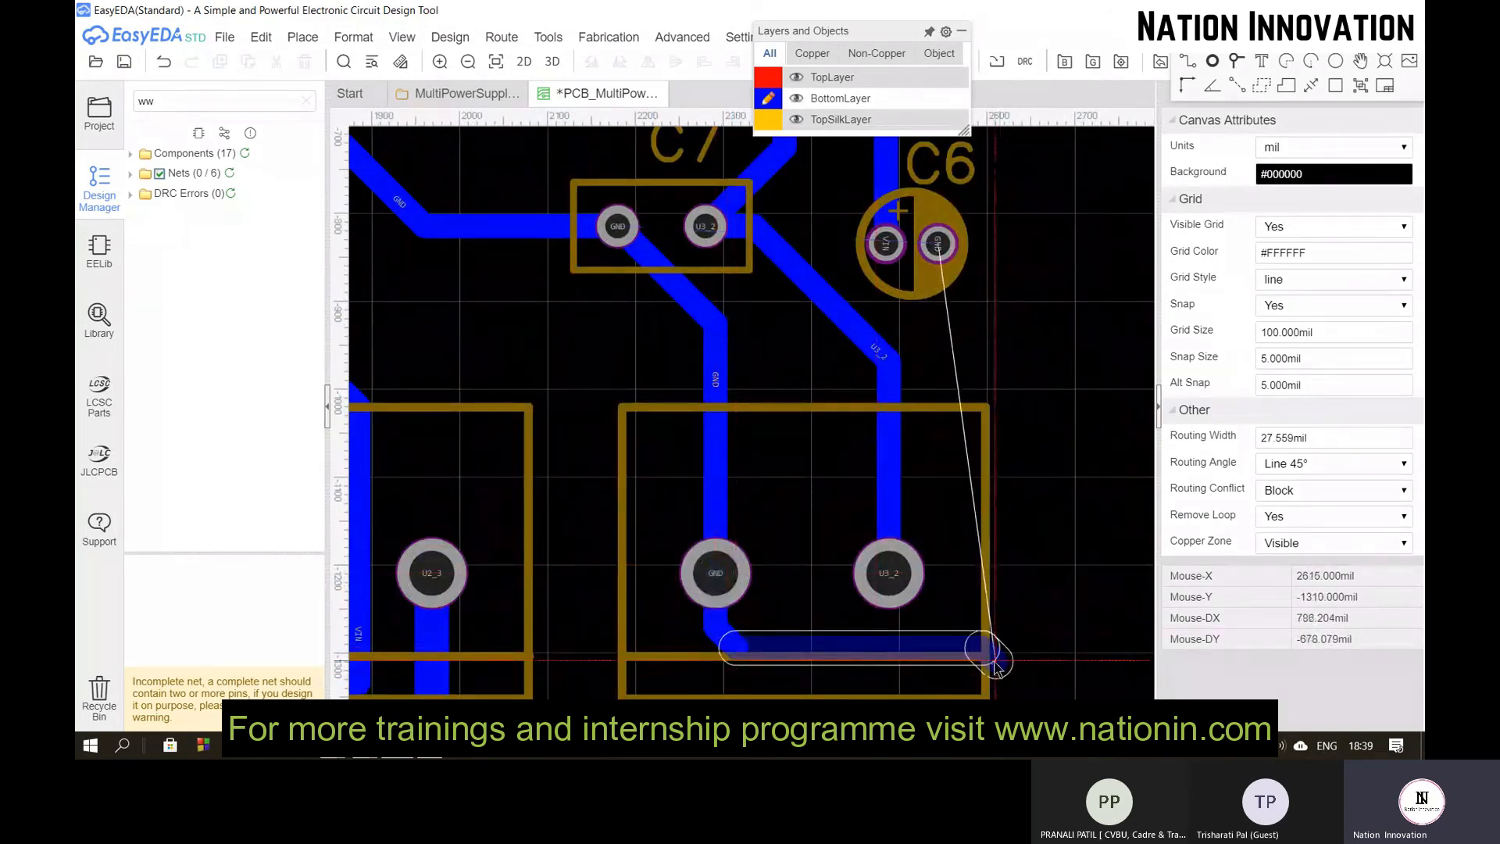
click(970, 654)
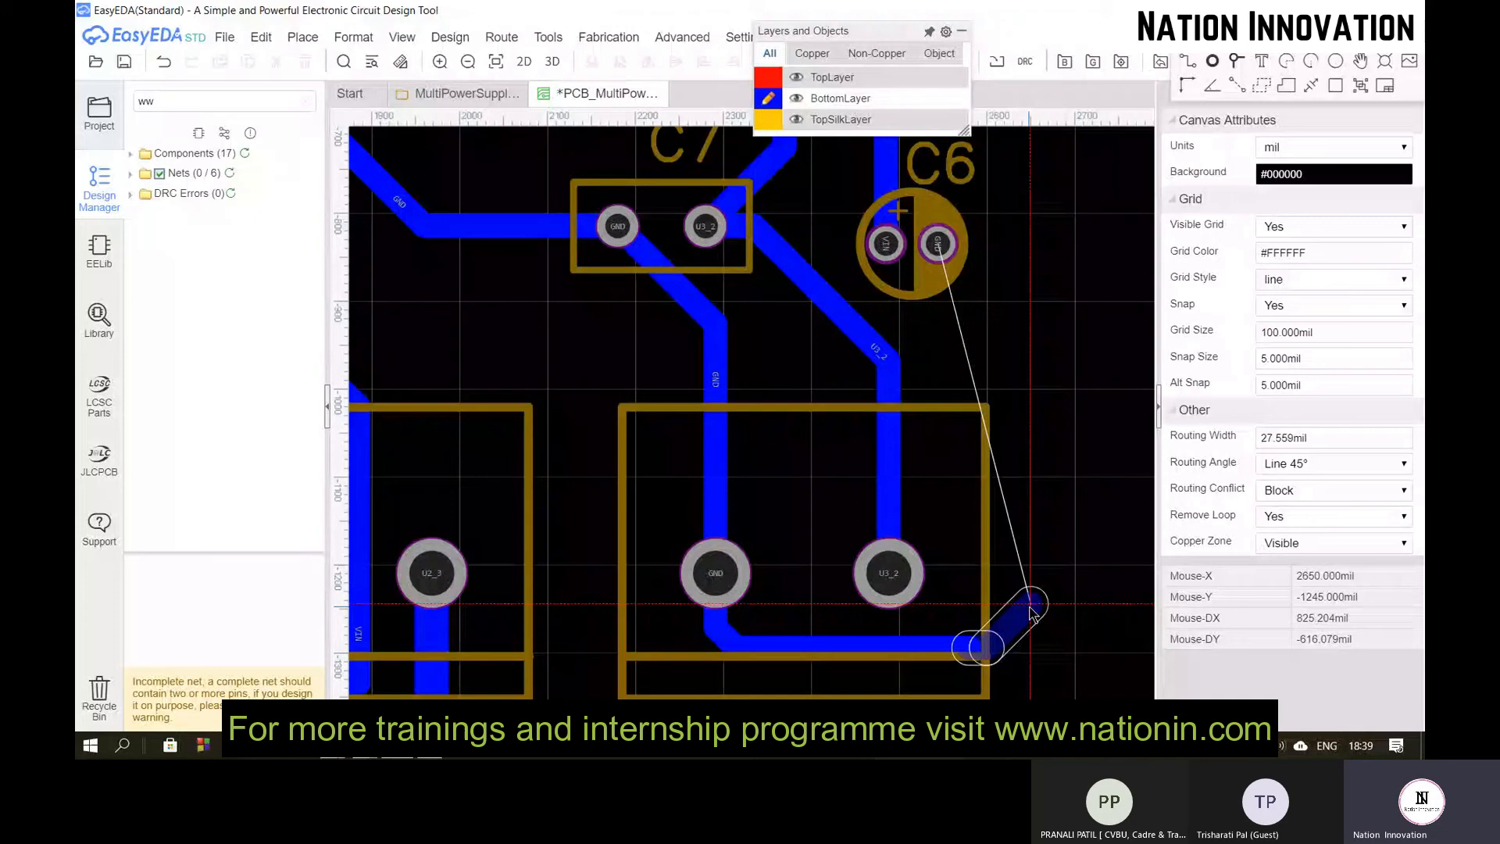
click(1031, 608)
click(1004, 265)
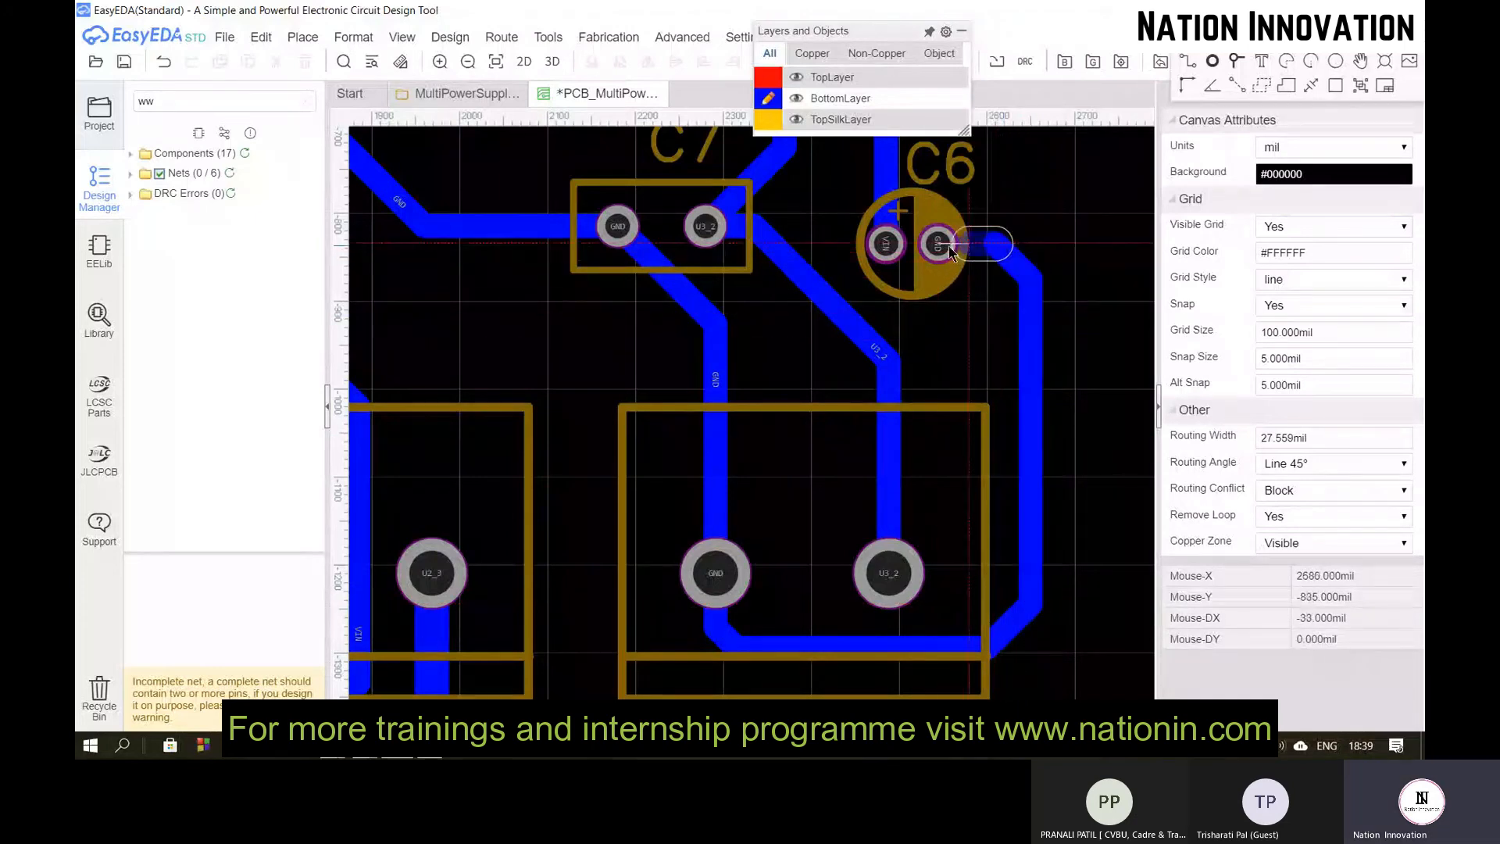
scroll(824, 349, down, 2)
scroll(825, 349, down, 3)
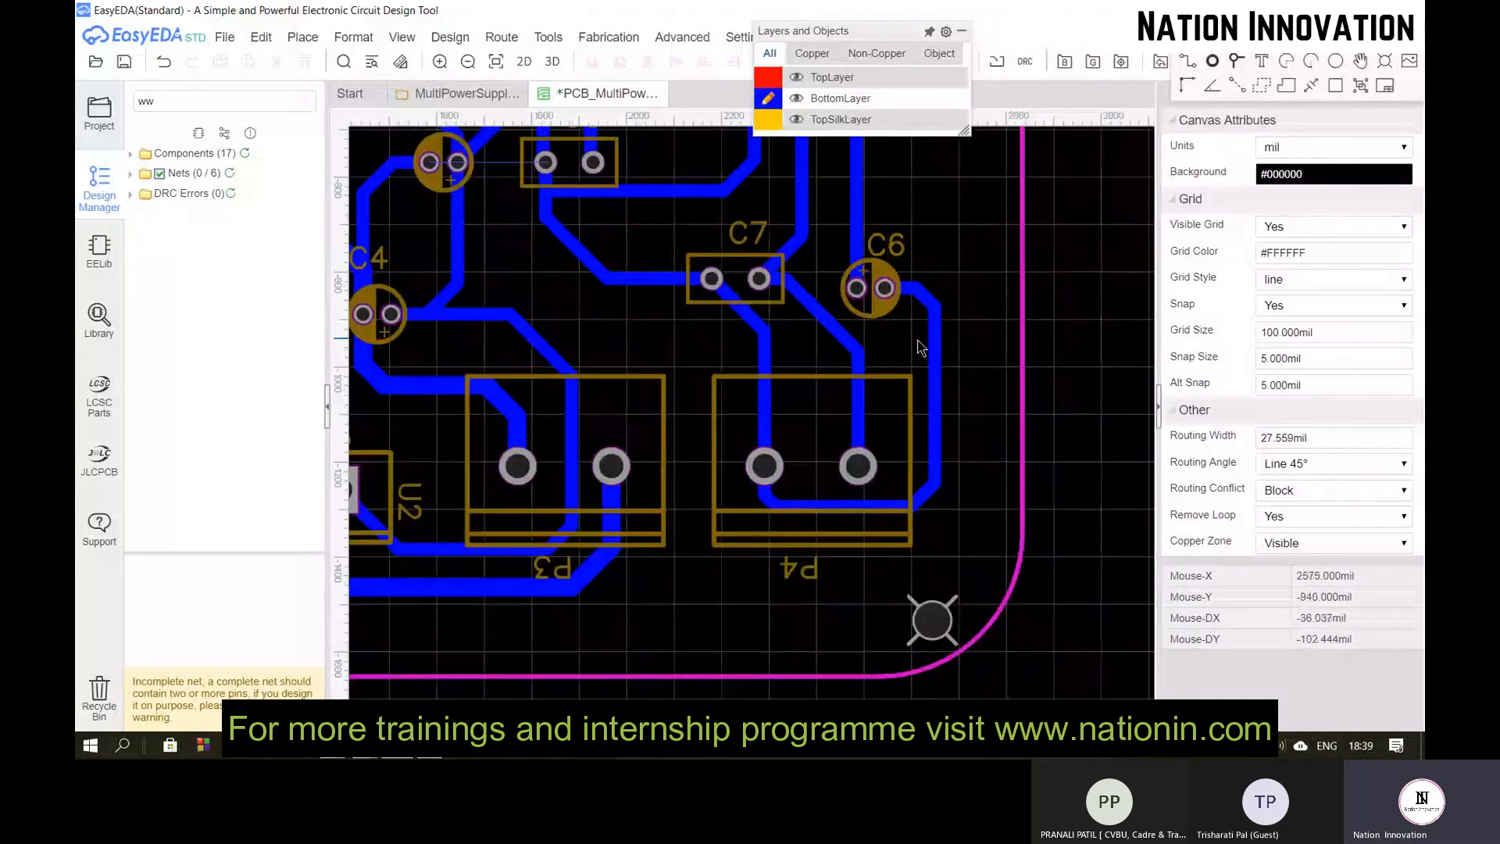
Step: Examine the remaining unrouted connections on the board, around U1 and U3 and between C2 and C3
scroll(937, 346, down, 1)
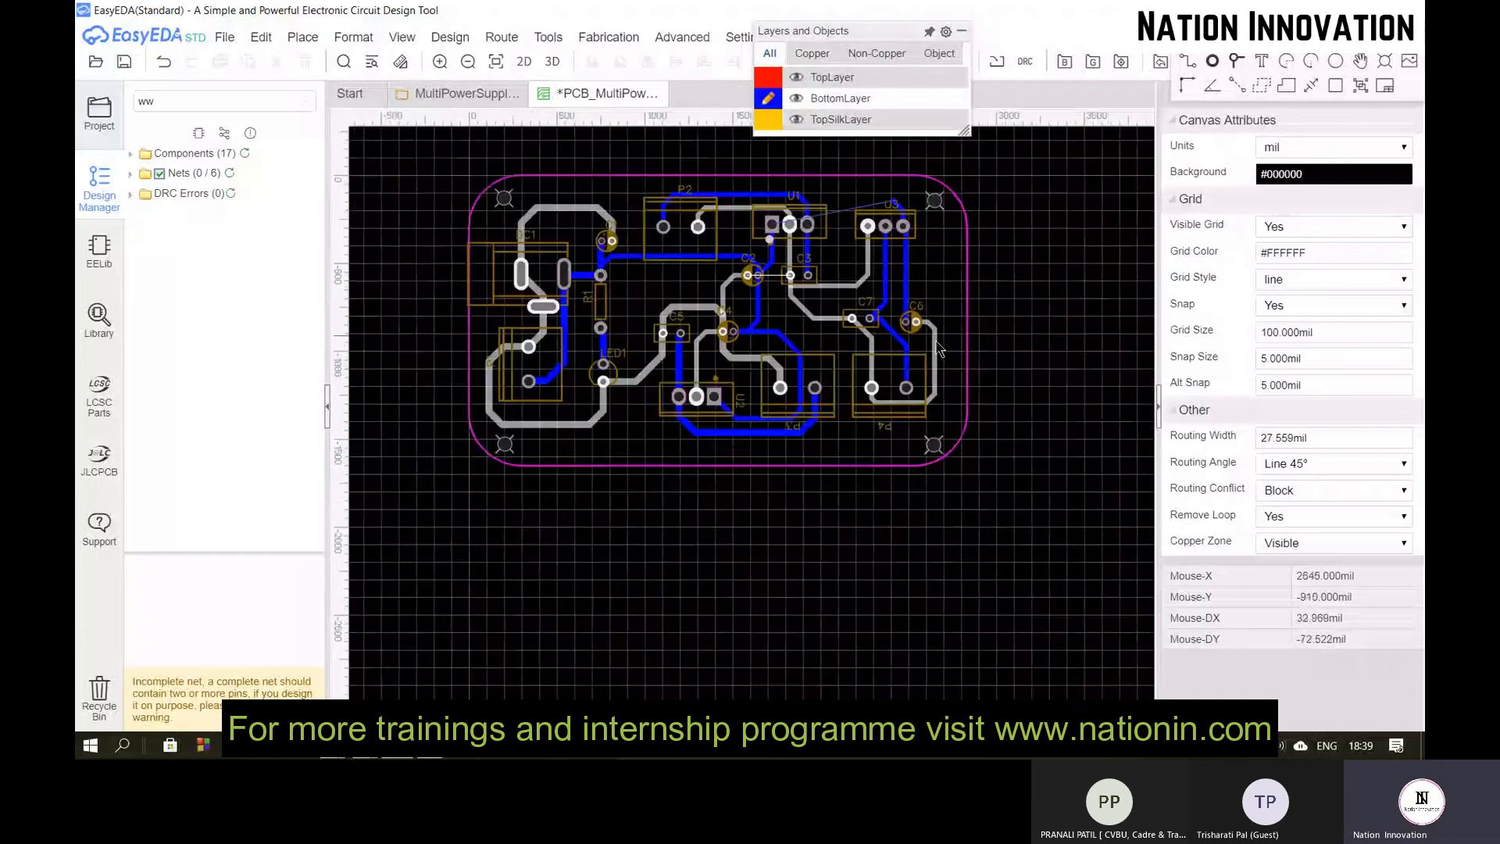
scroll(937, 346, down, 1)
scroll(877, 243, up, 3)
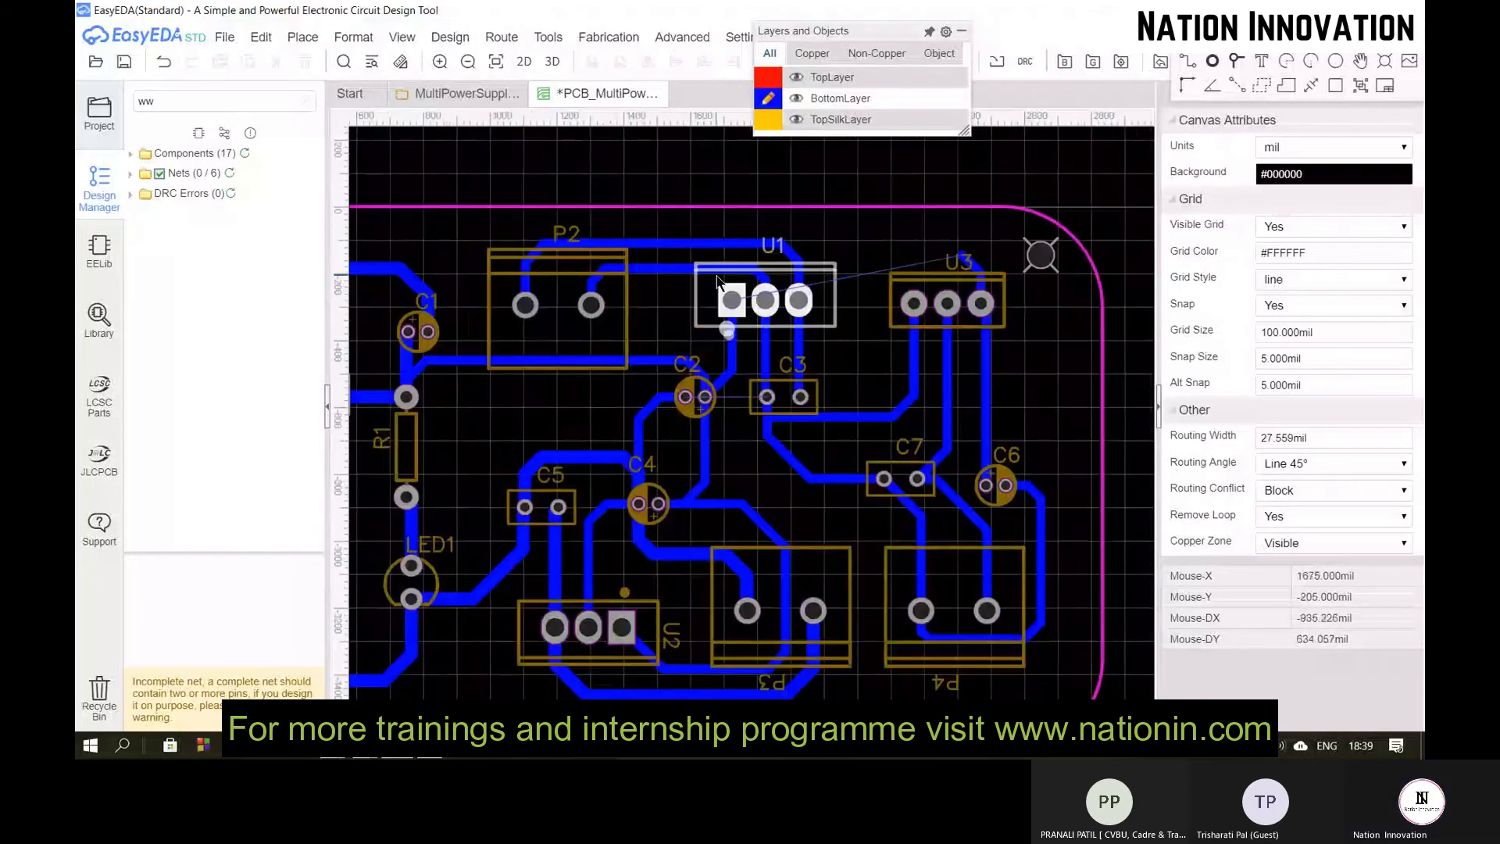
scroll(717, 277, up, 2)
scroll(717, 276, down, 1)
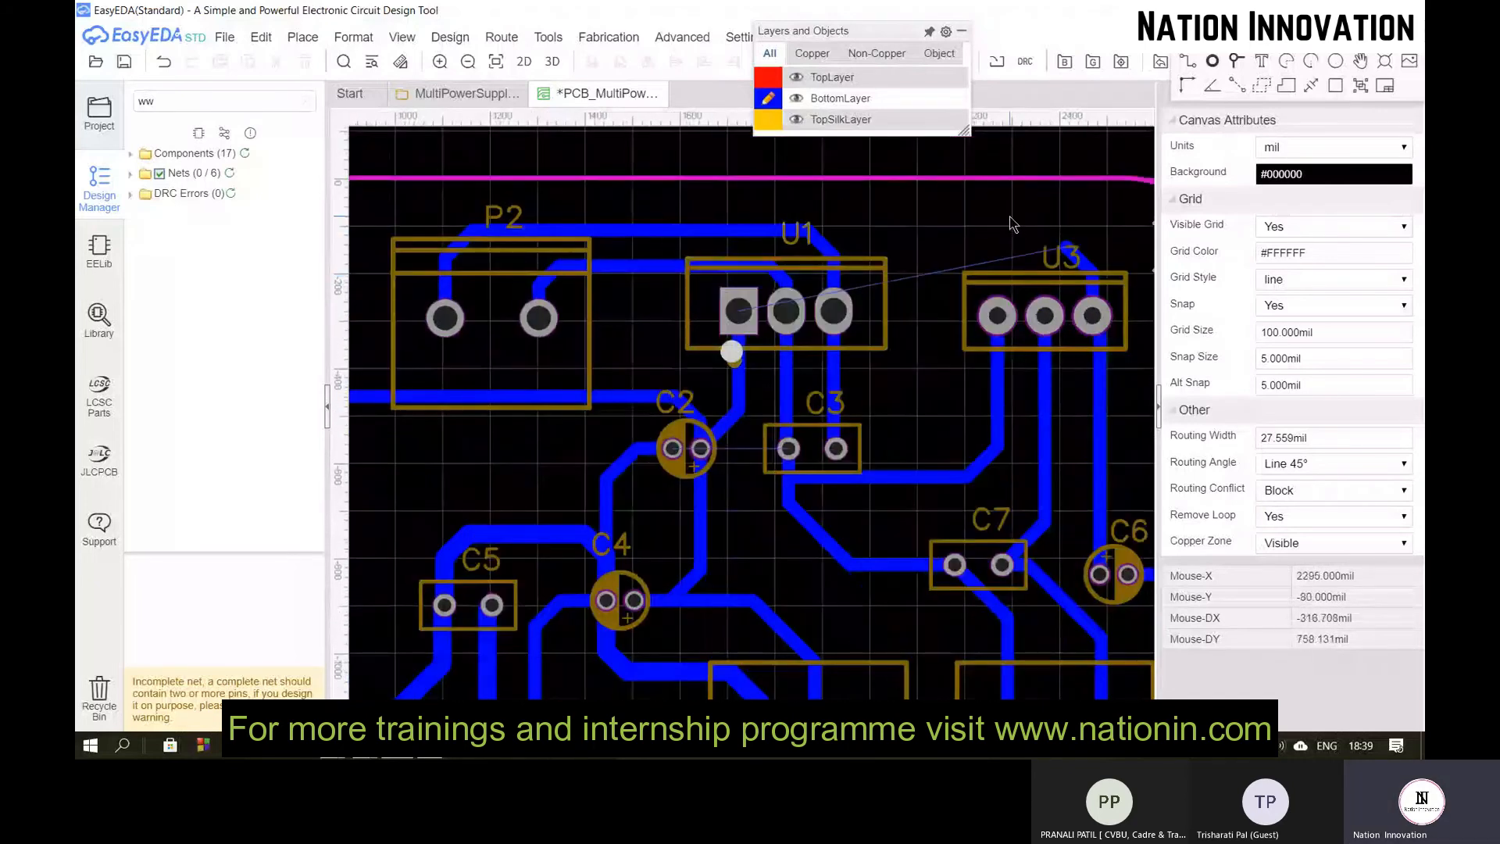
scroll(912, 287, down, 2)
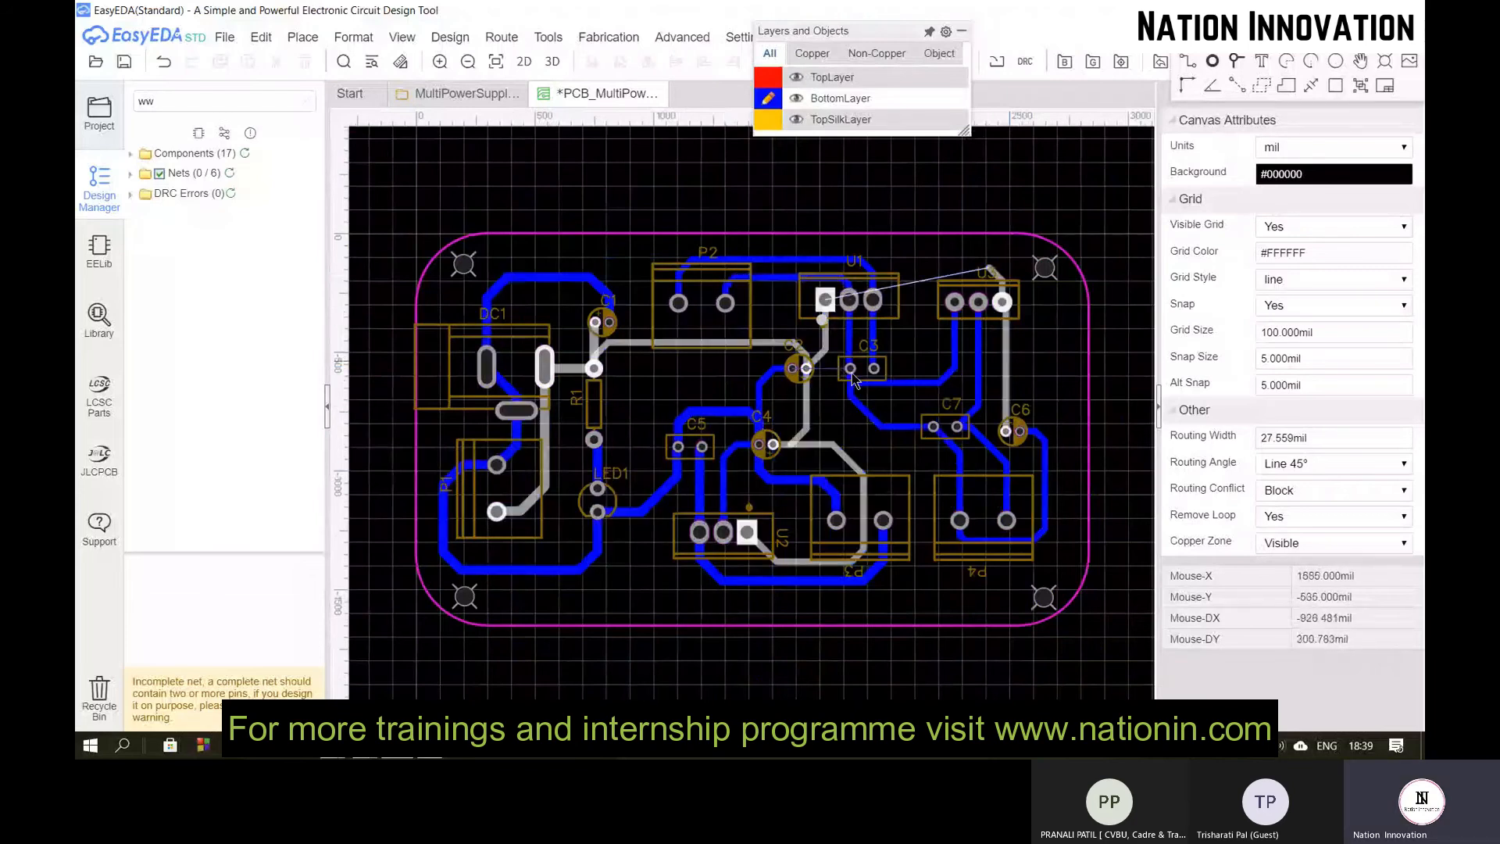
scroll(835, 374, up, 3)
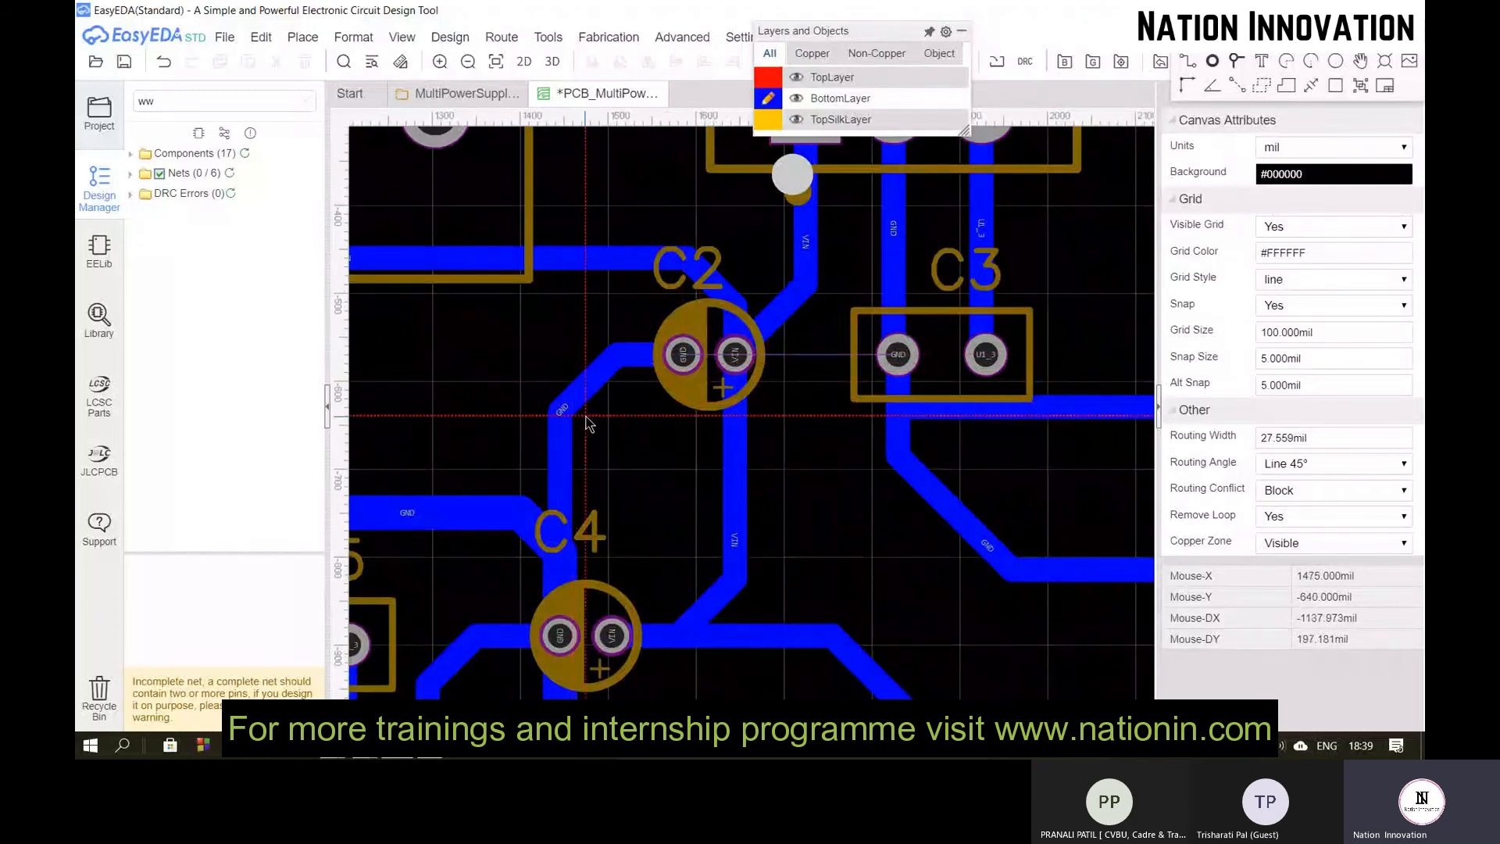
scroll(681, 360, up, 2)
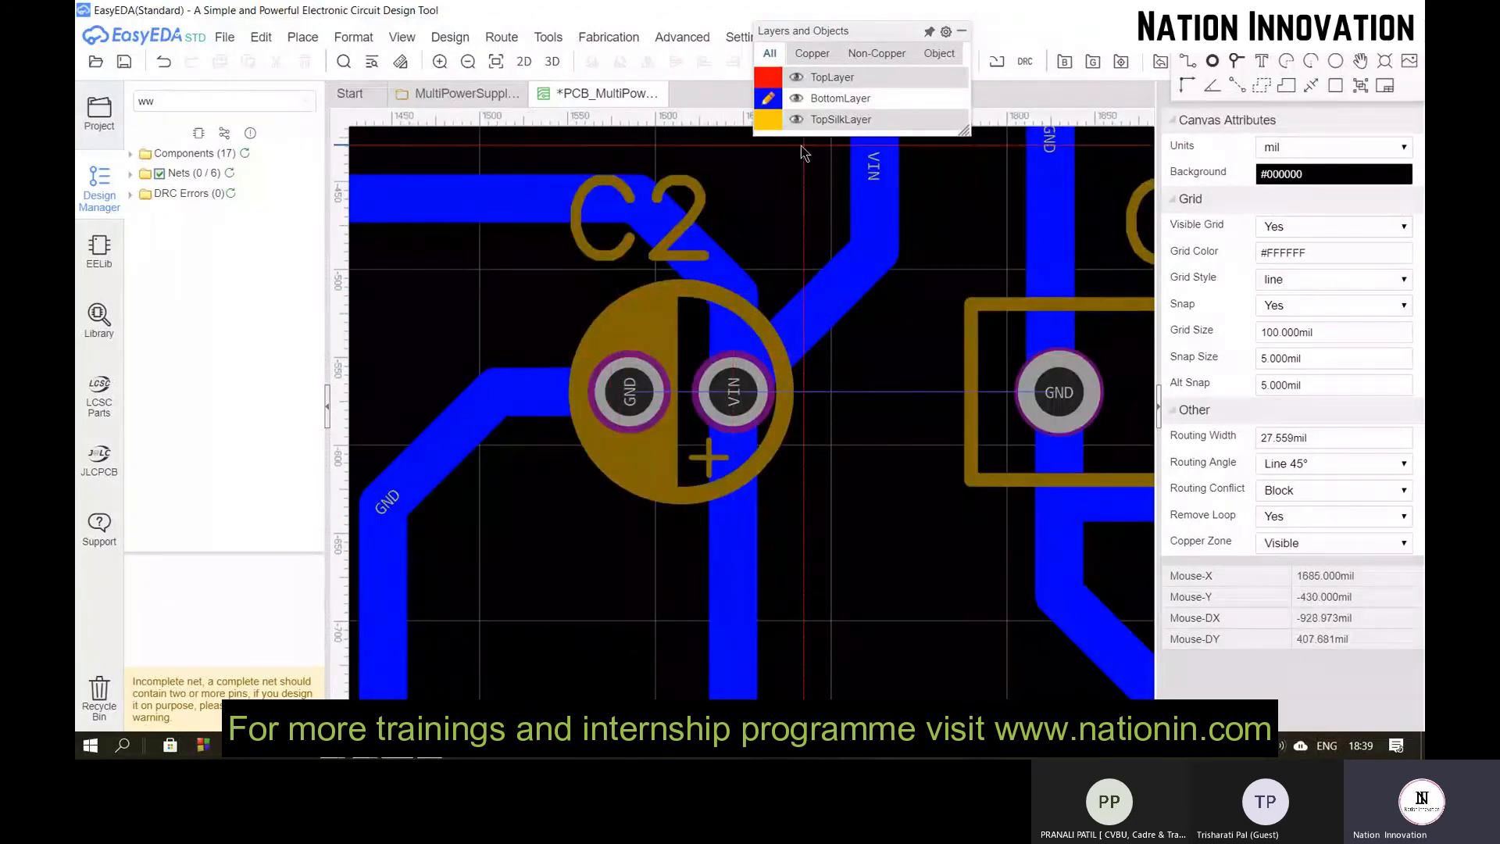
Step: Route C2's GND pad down on BottomLayer, about 175 mil across the VIN track on TopLayer, and on BottomLayer to the ground track below C3
click(628, 391)
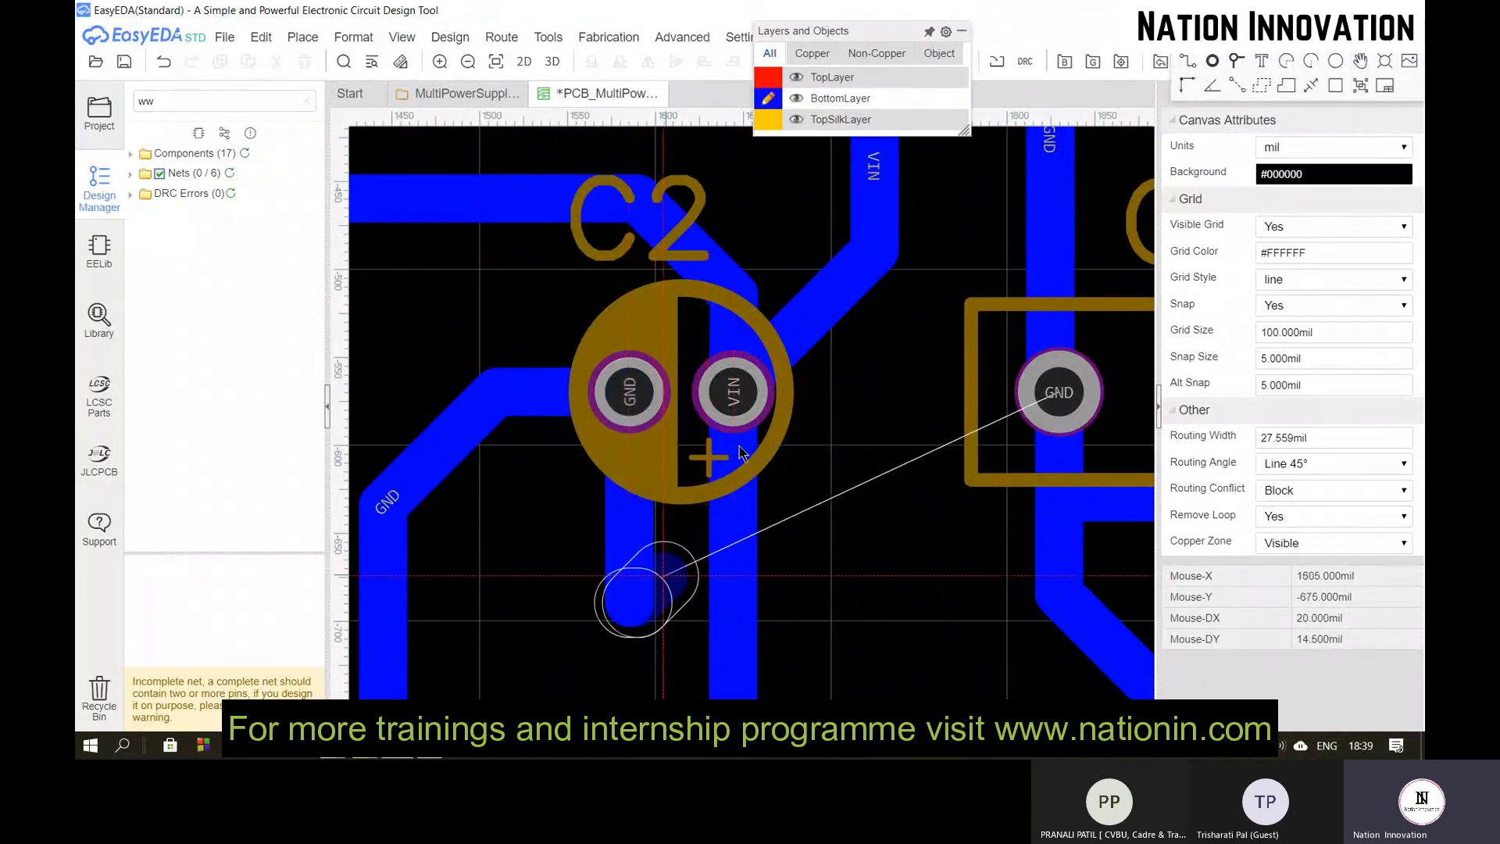
mouse_move(902, 53)
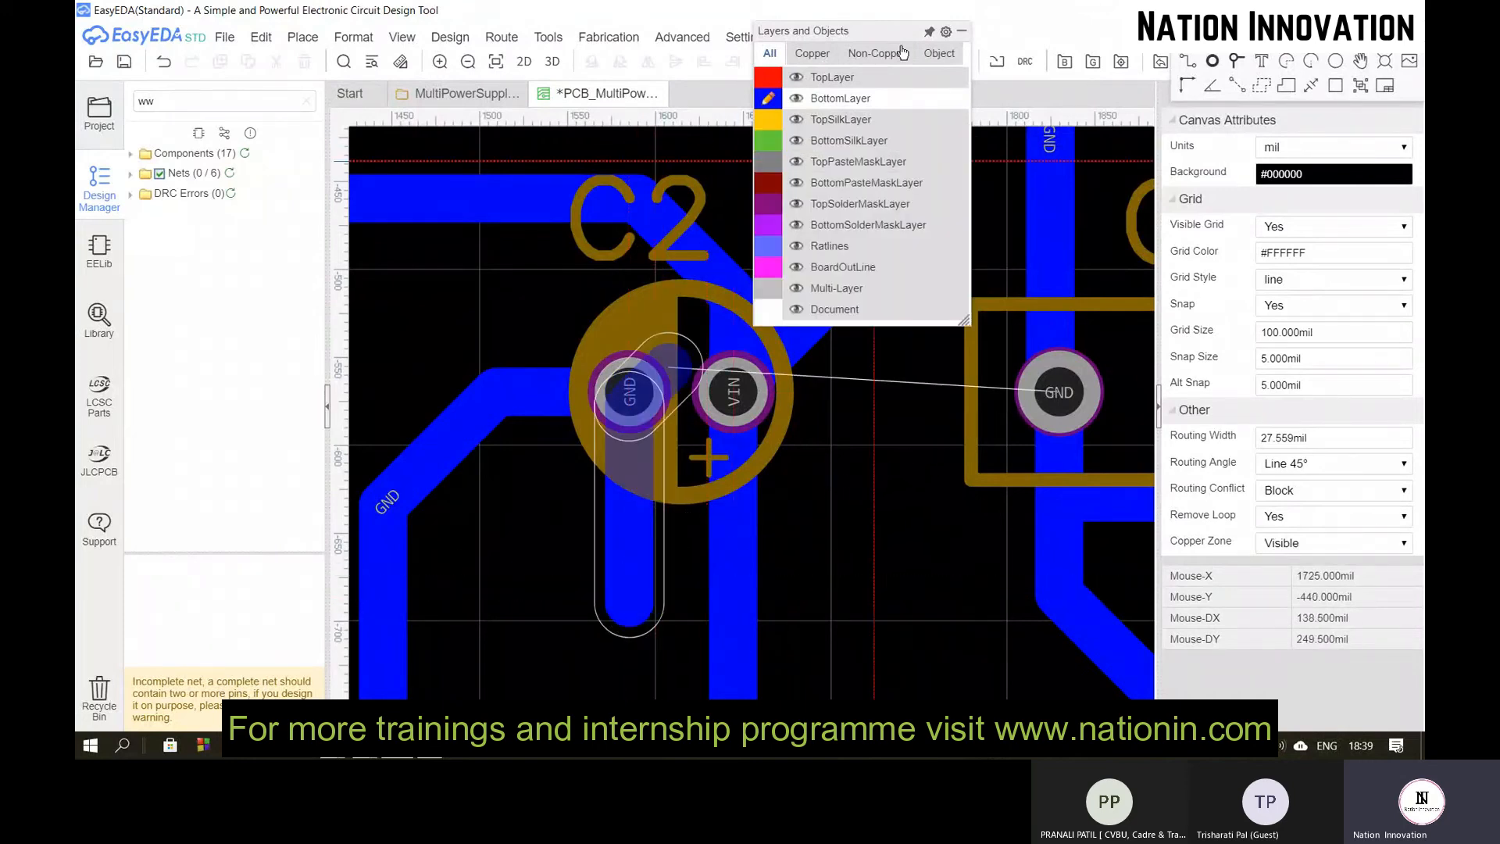
click(765, 78)
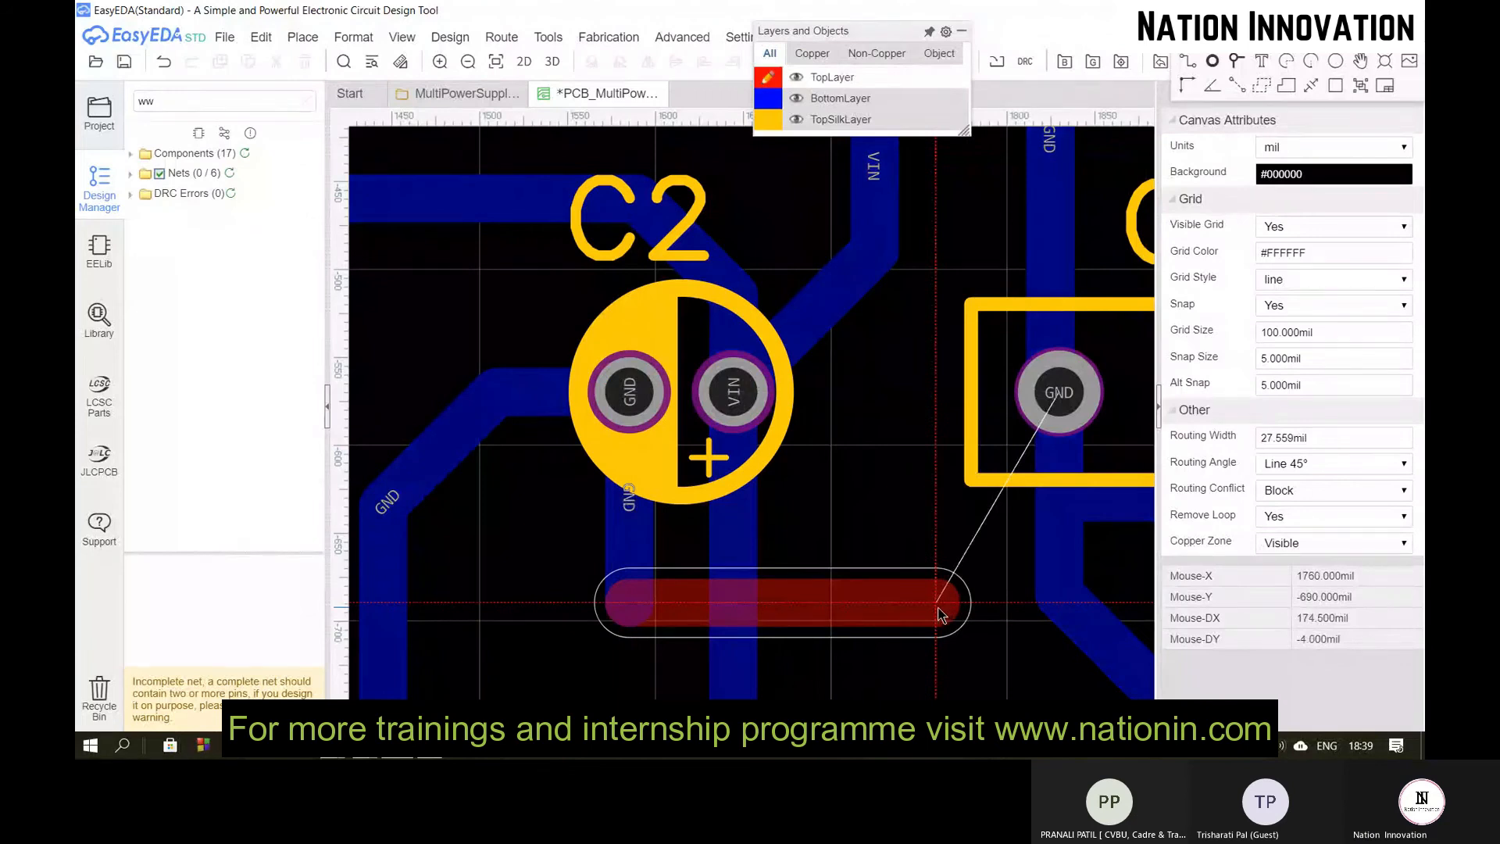
click(939, 608)
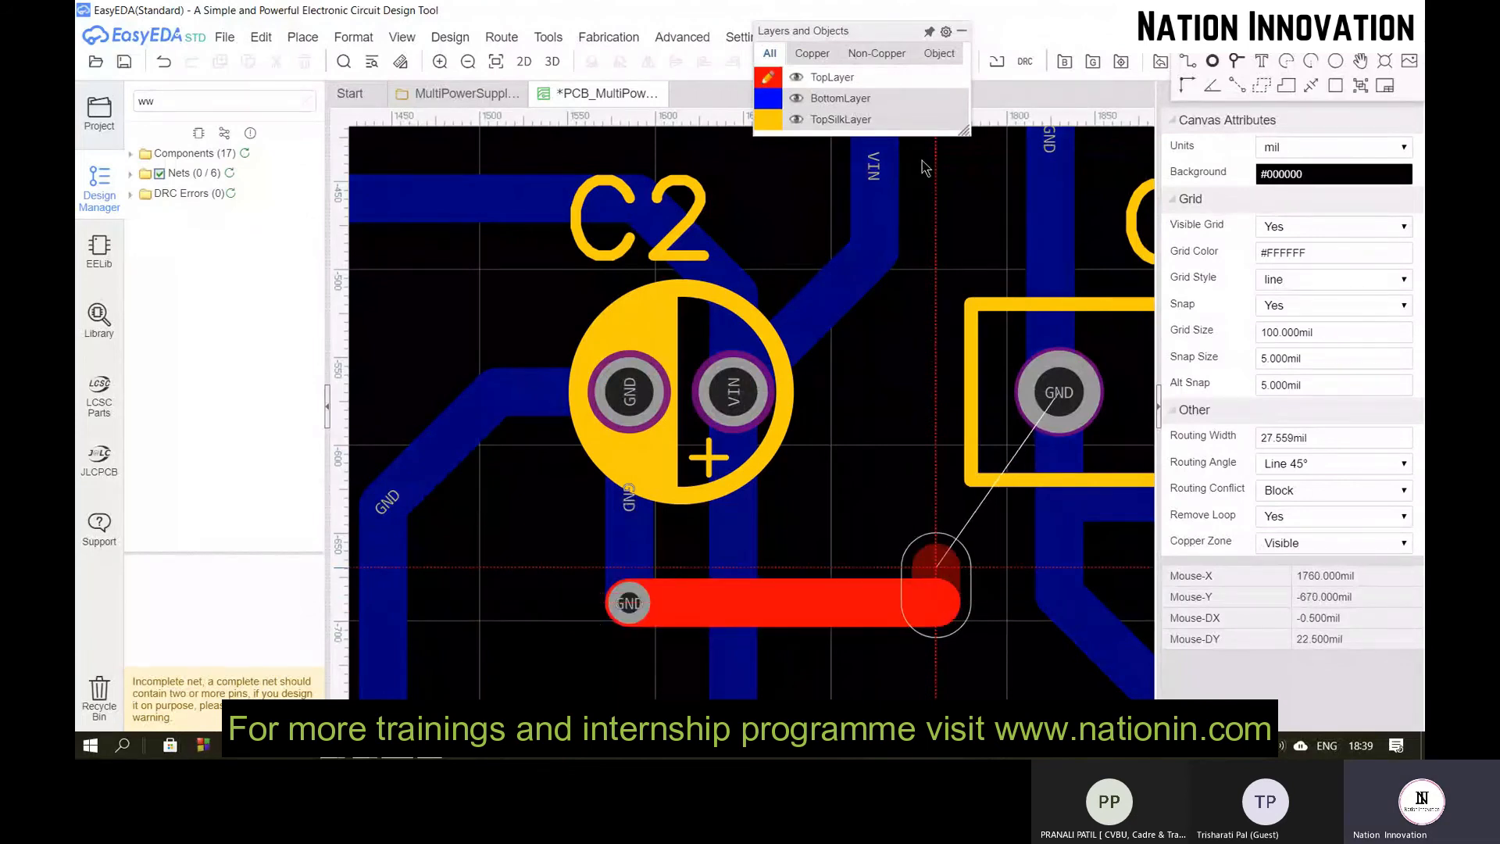
click(810, 97)
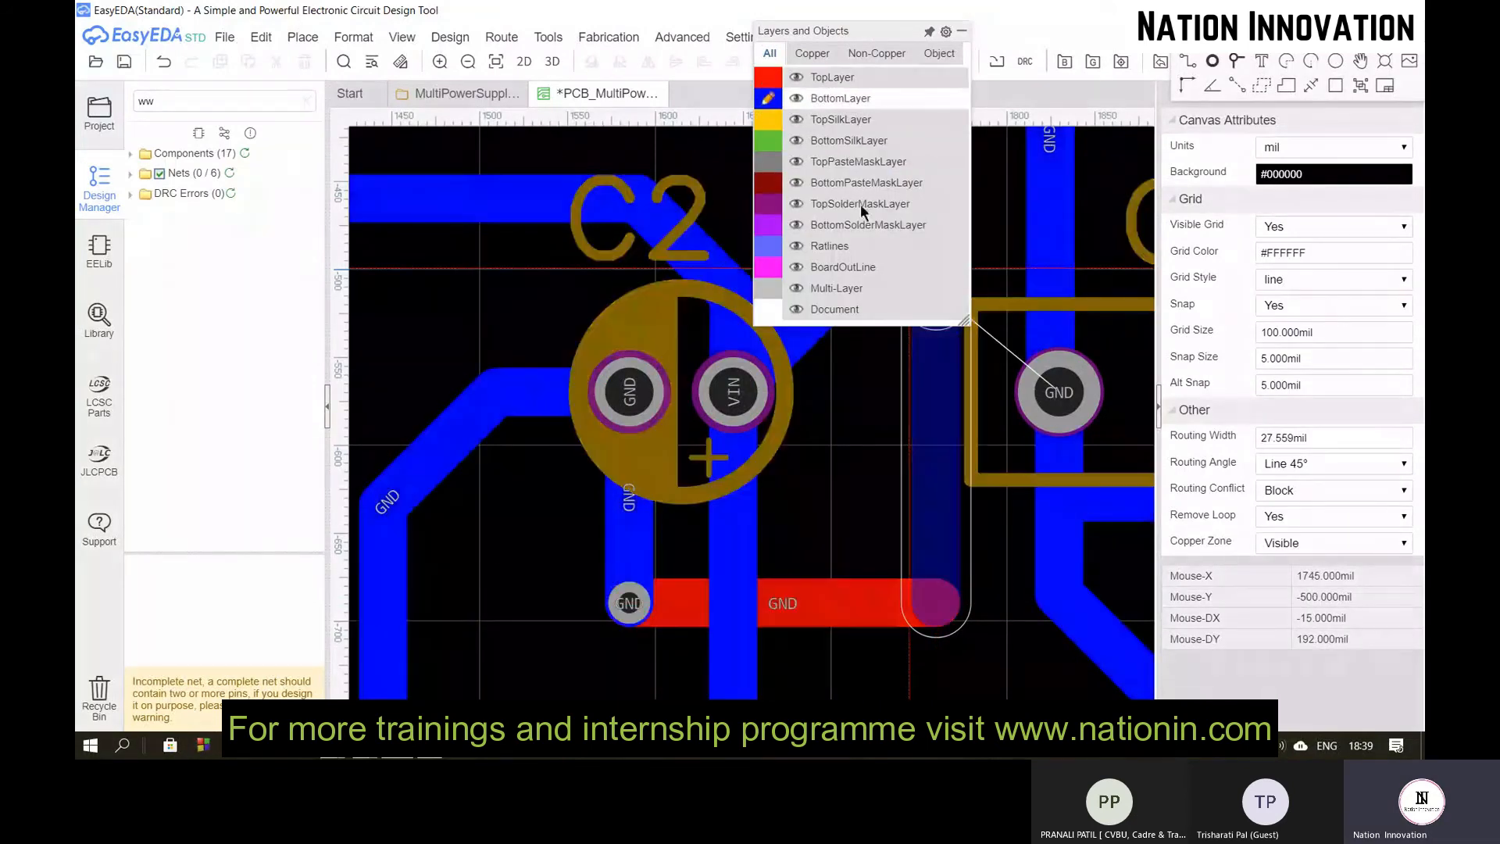
click(1056, 602)
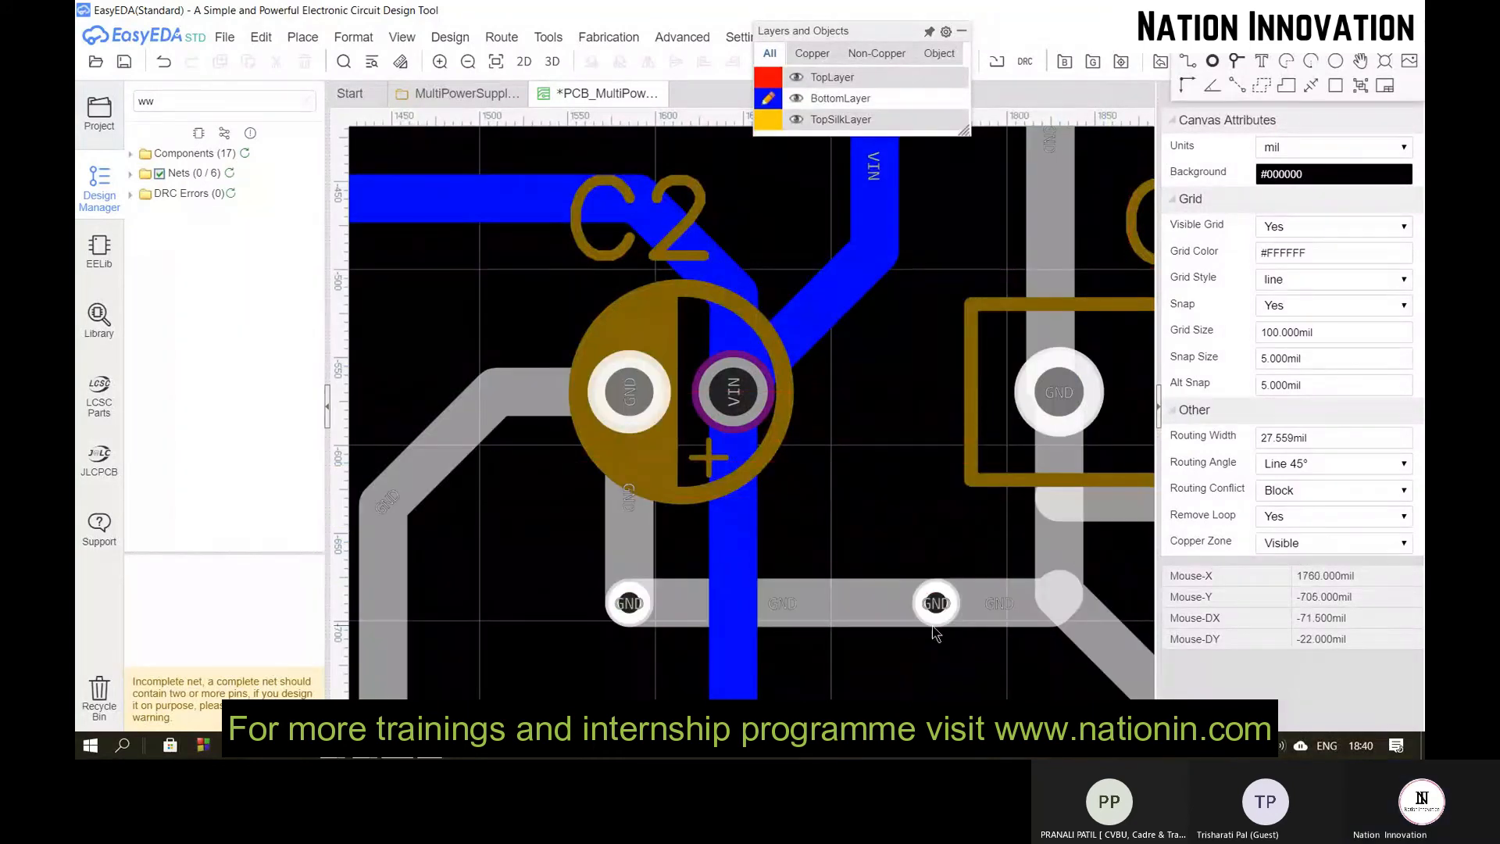
Step: Inspect the vias at both ends of the top-layer ground segment below C2
scroll(582, 660, up, 2)
scroll(582, 660, up, 1)
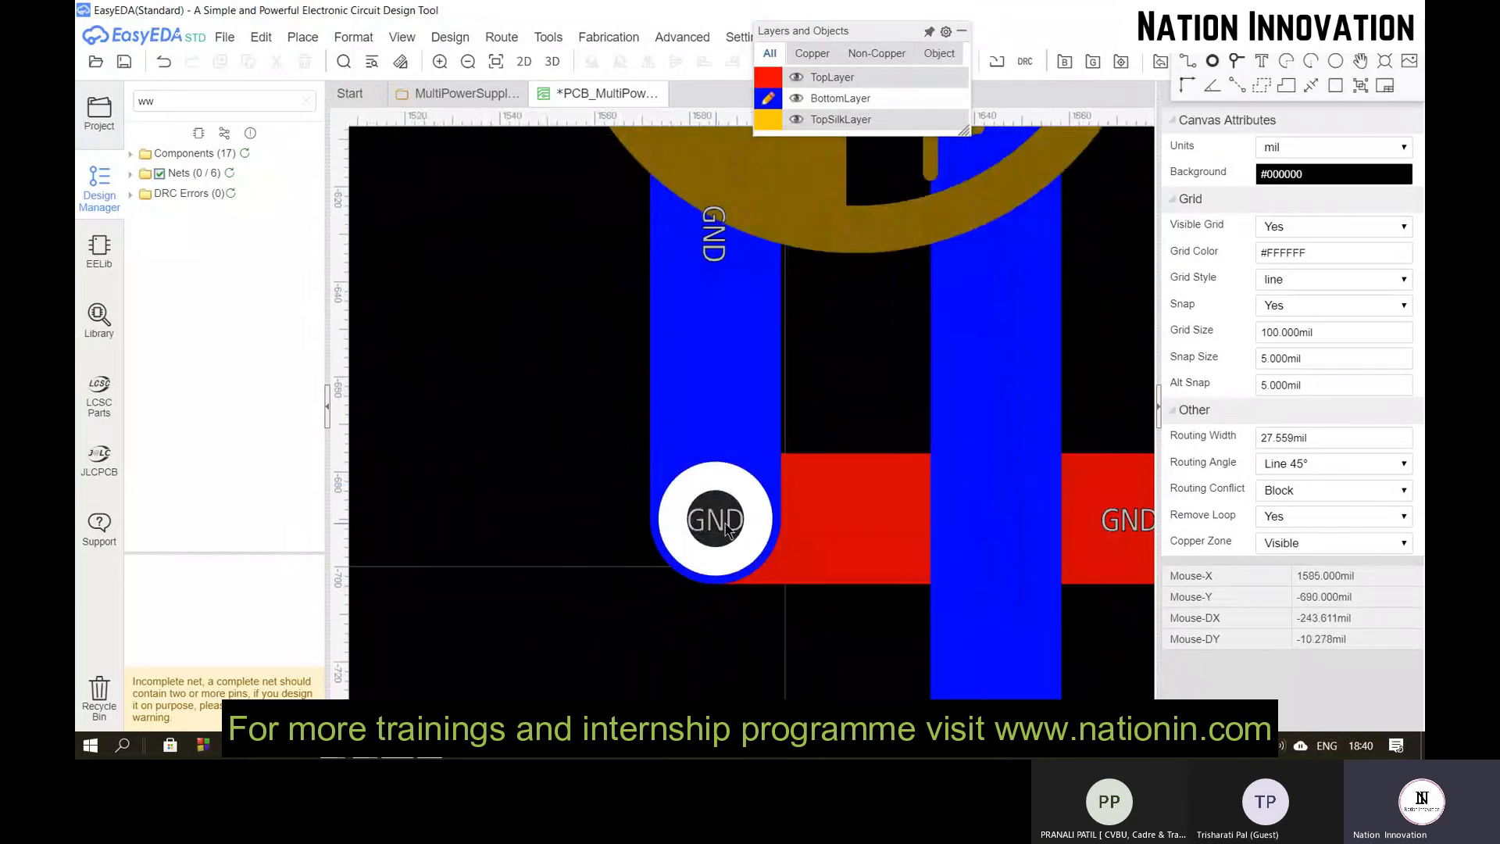
scroll(374, 396, down, 1)
scroll(373, 397, down, 2)
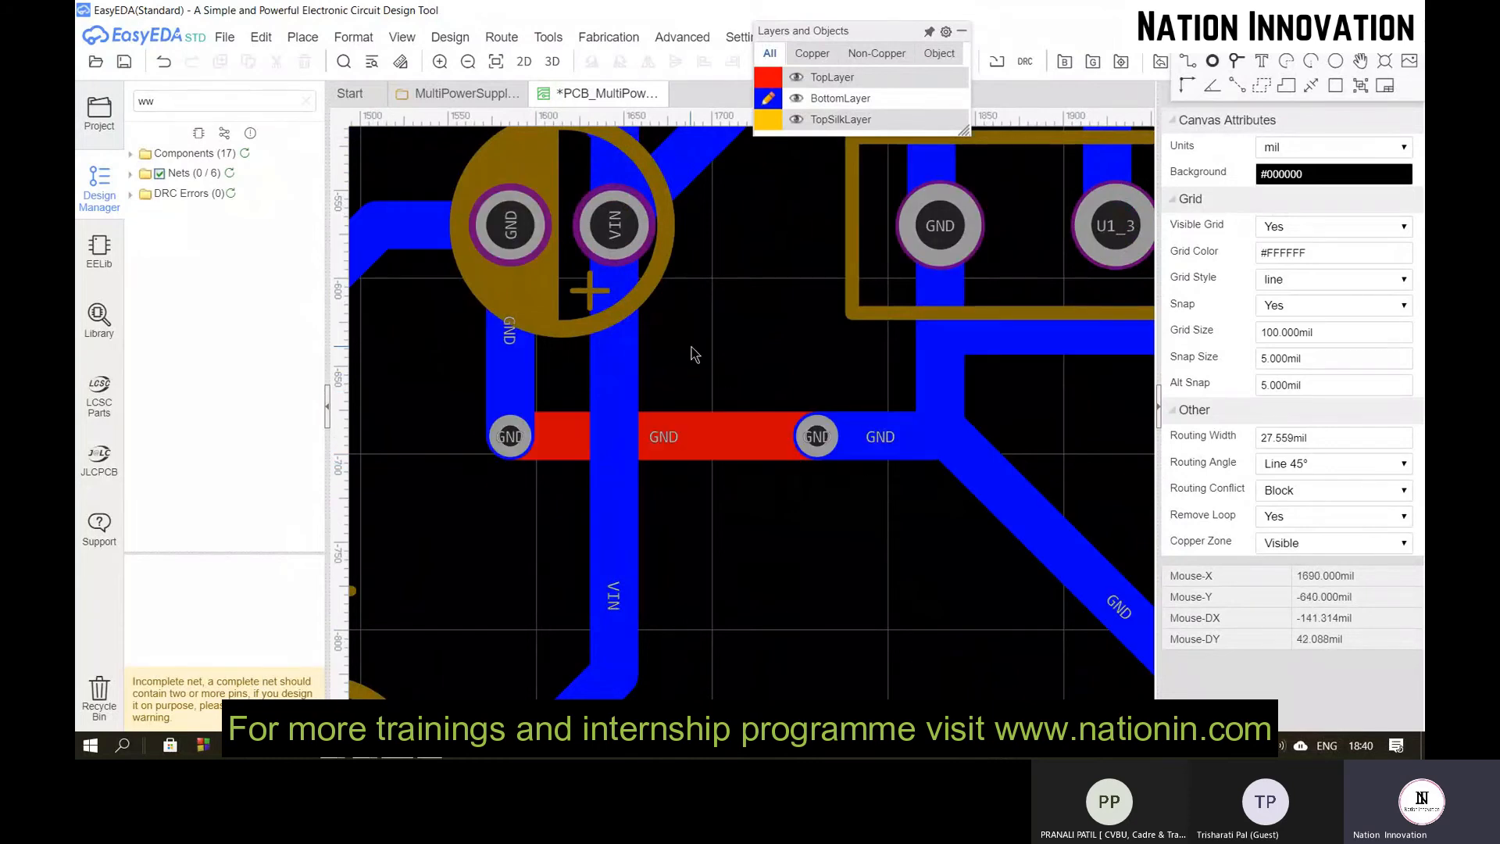
scroll(694, 354, down, 2)
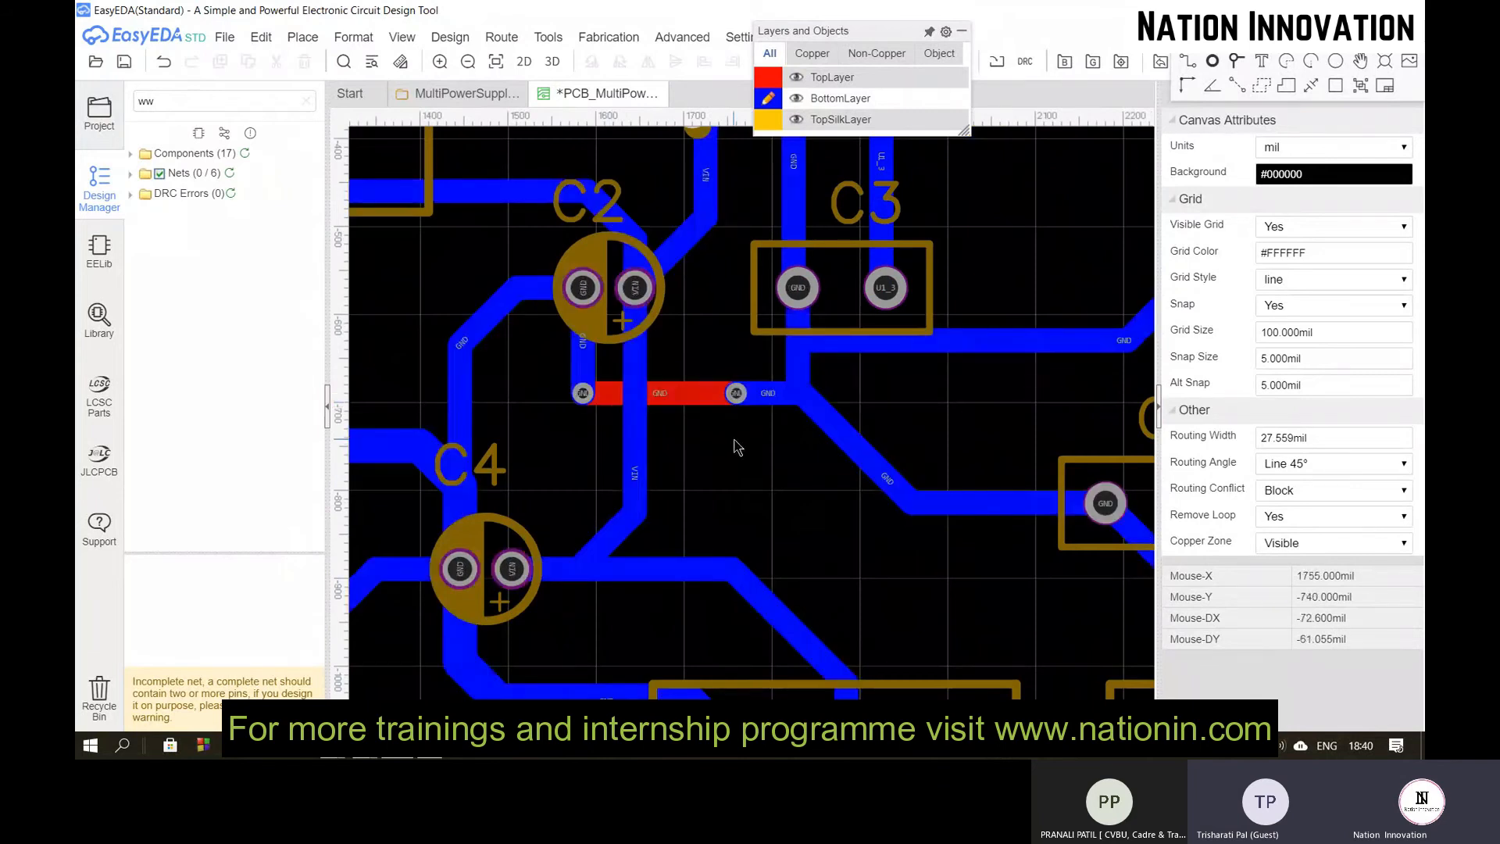
key(XF86AudioRaiseVolume)
key(XF86AudioRaiseVolume)
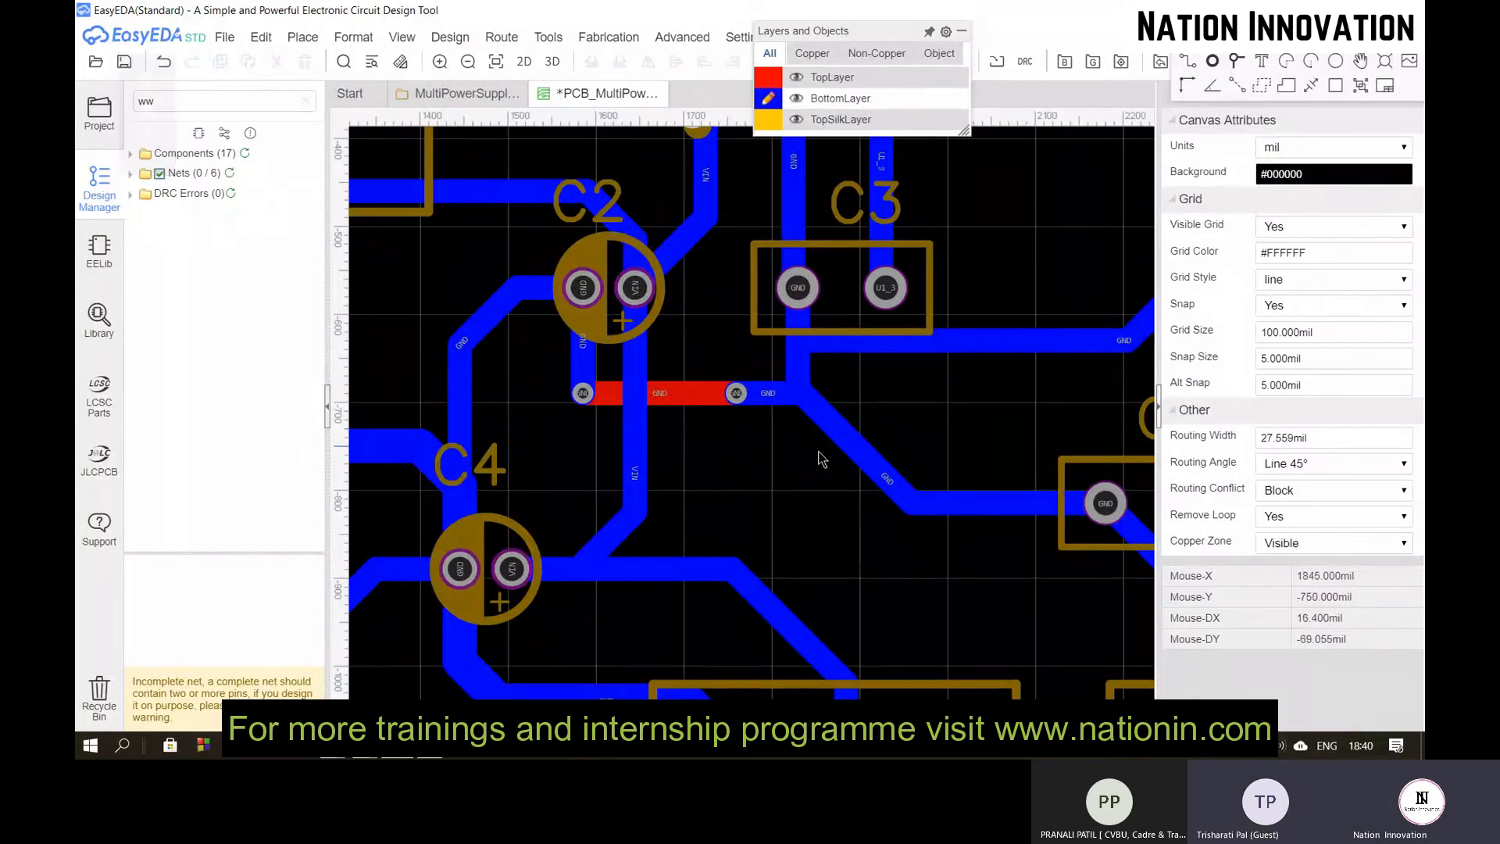
Step: Review the whole board, the top-layer ground crossing between C2 and C3, and the unrouted VIN link between U1 and U3
scroll(772, 451, down, 3)
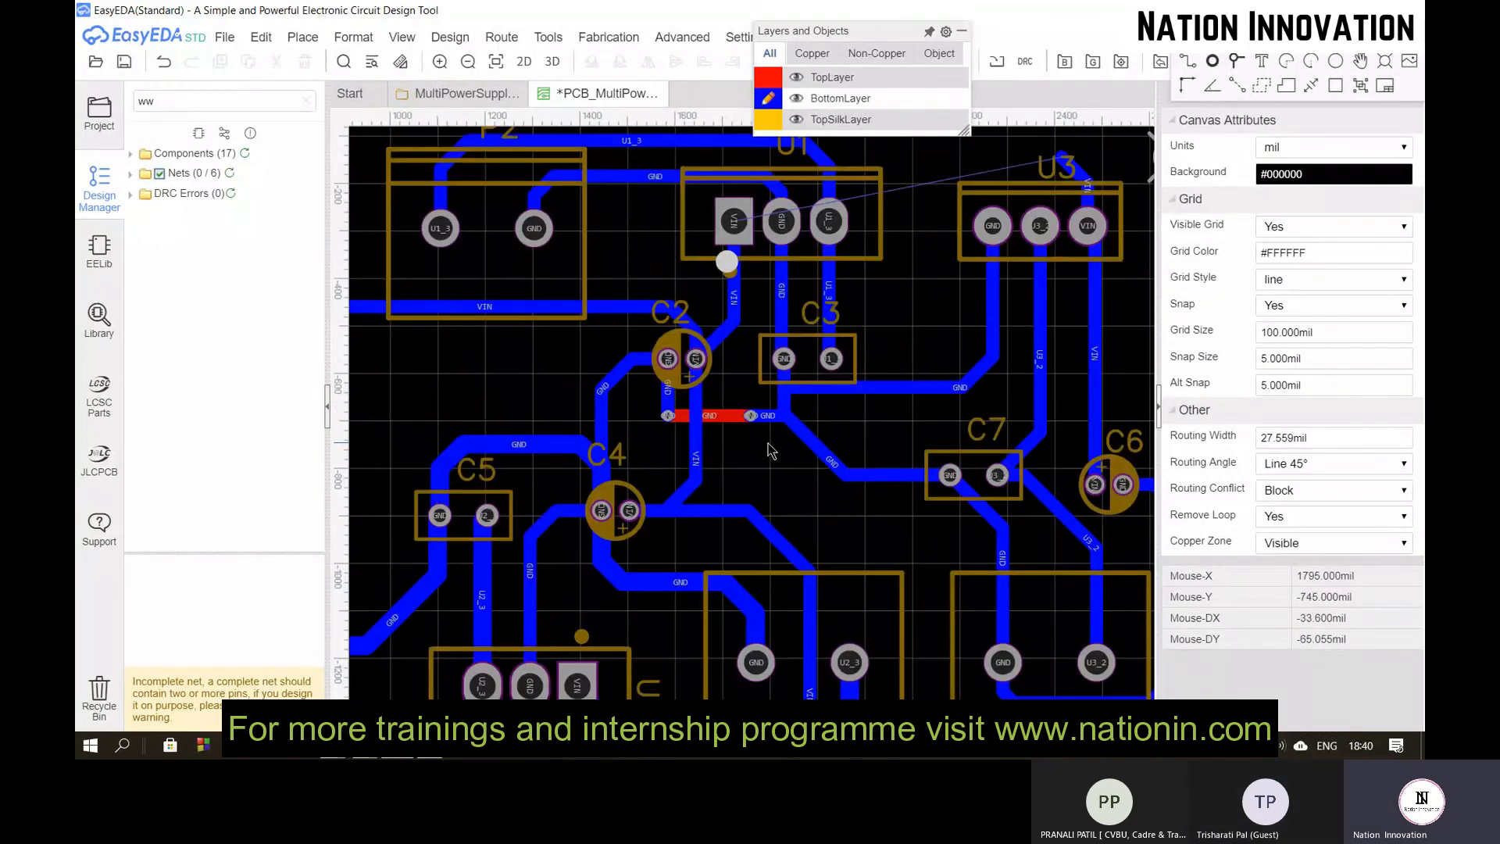
scroll(771, 451, down, 3)
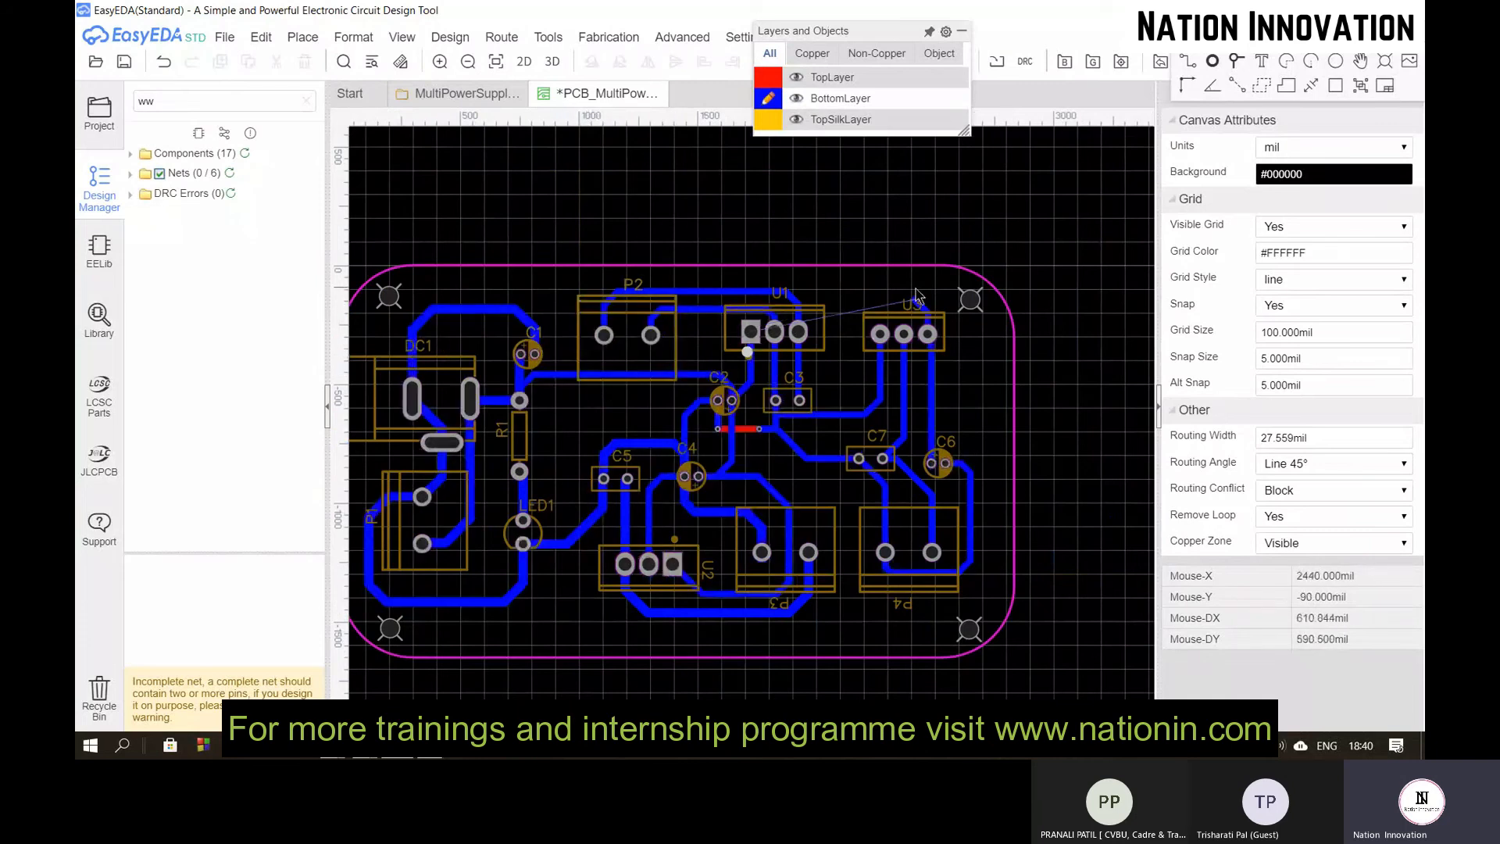
scroll(735, 240, down, 1)
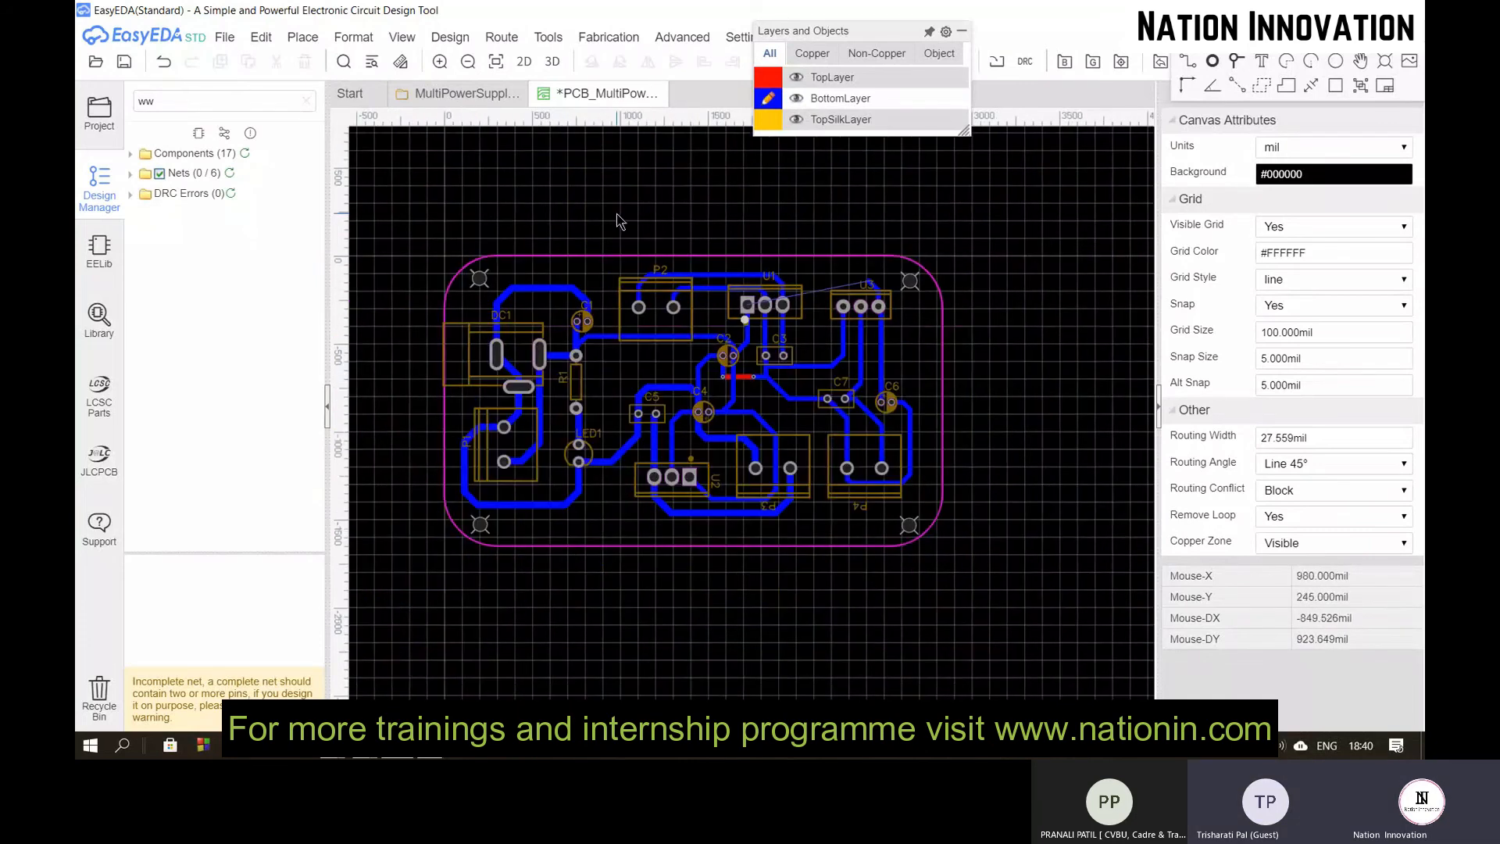
scroll(528, 321, up, 1)
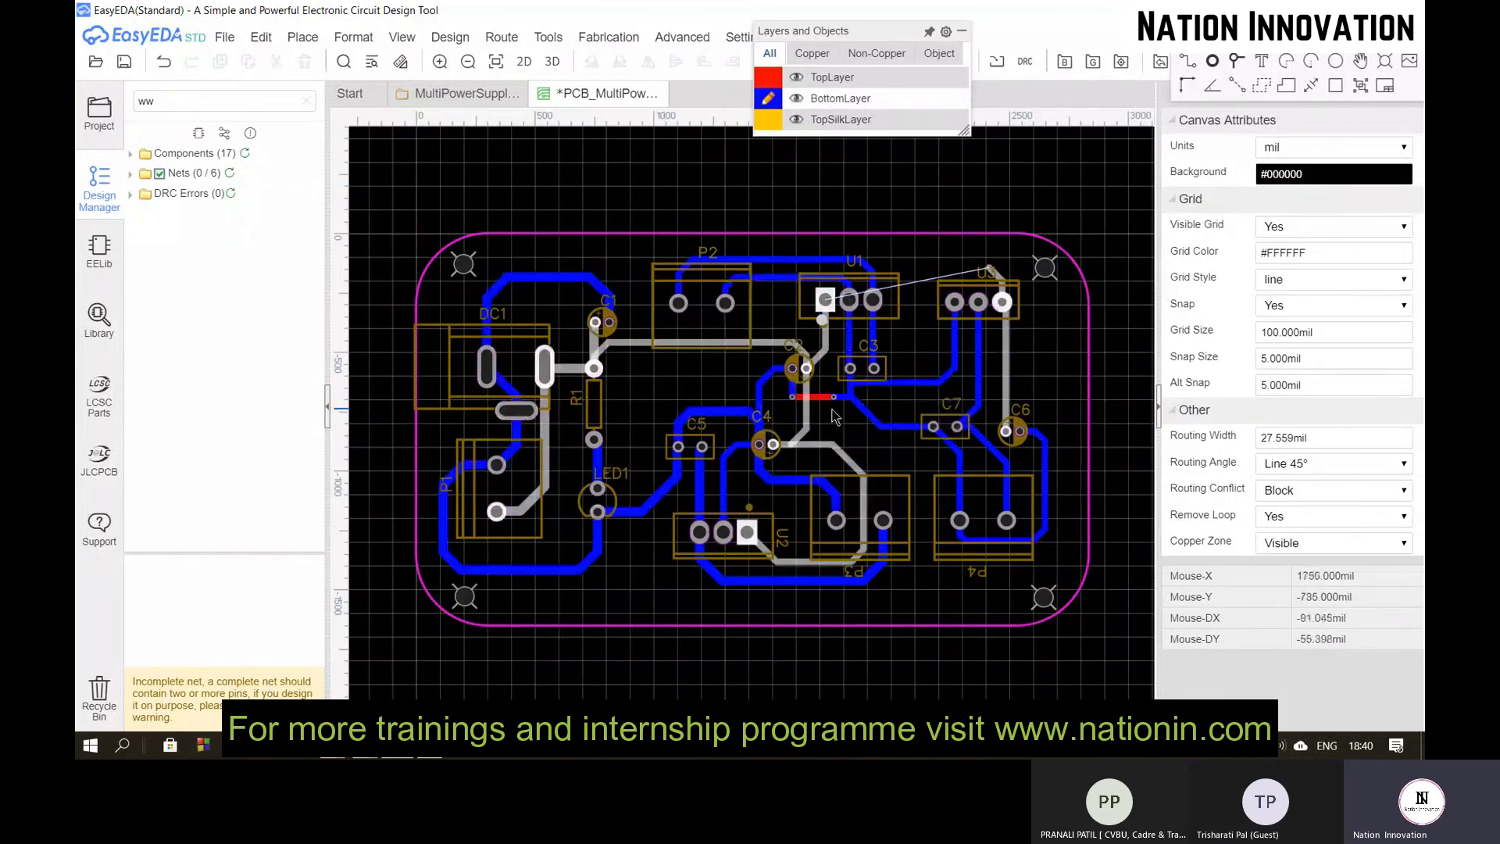
scroll(829, 398, up, 4)
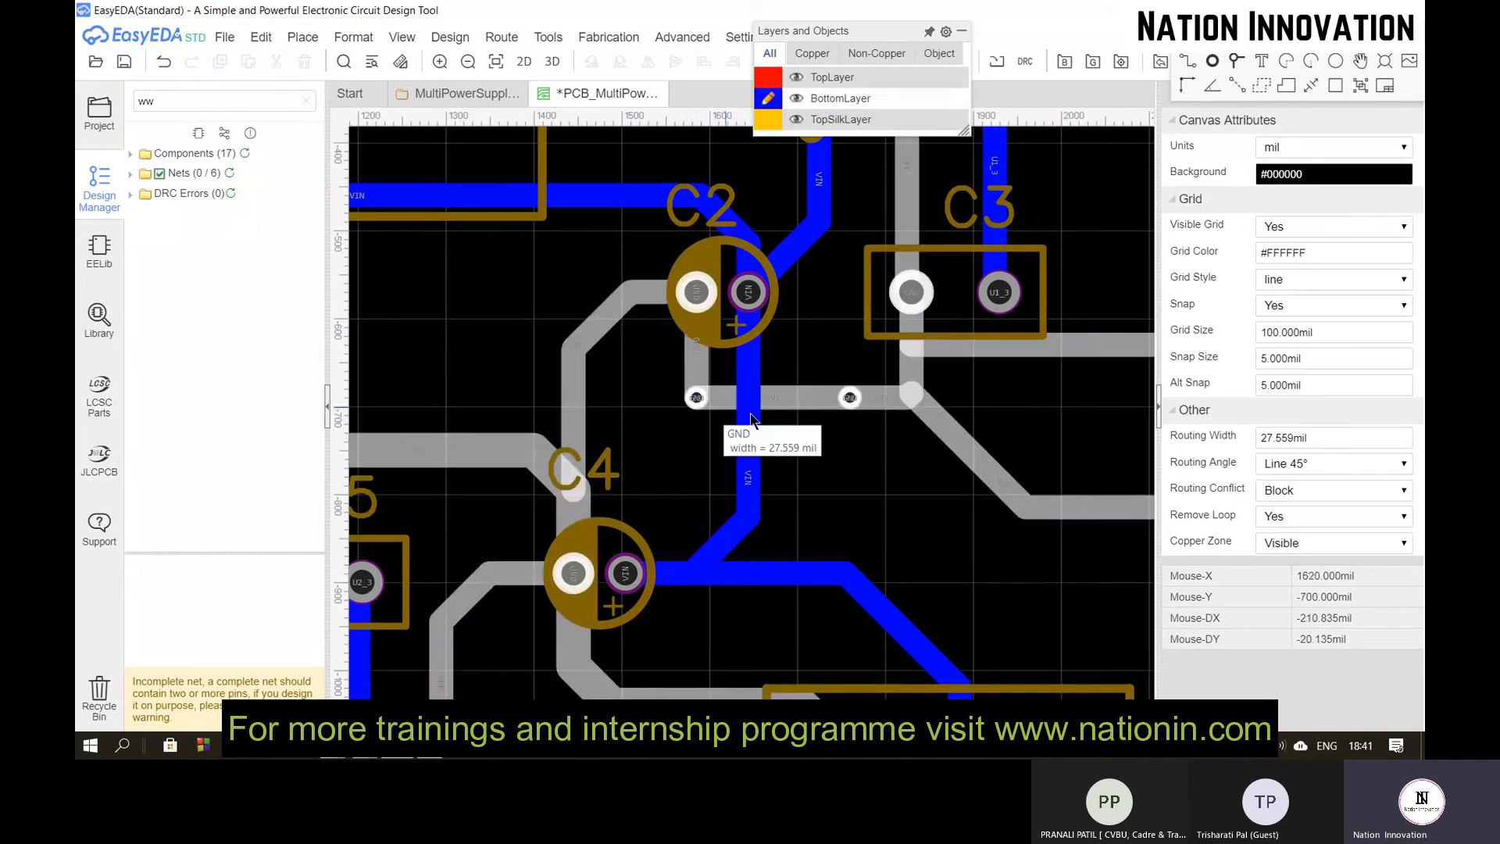
scroll(816, 364, up, 3)
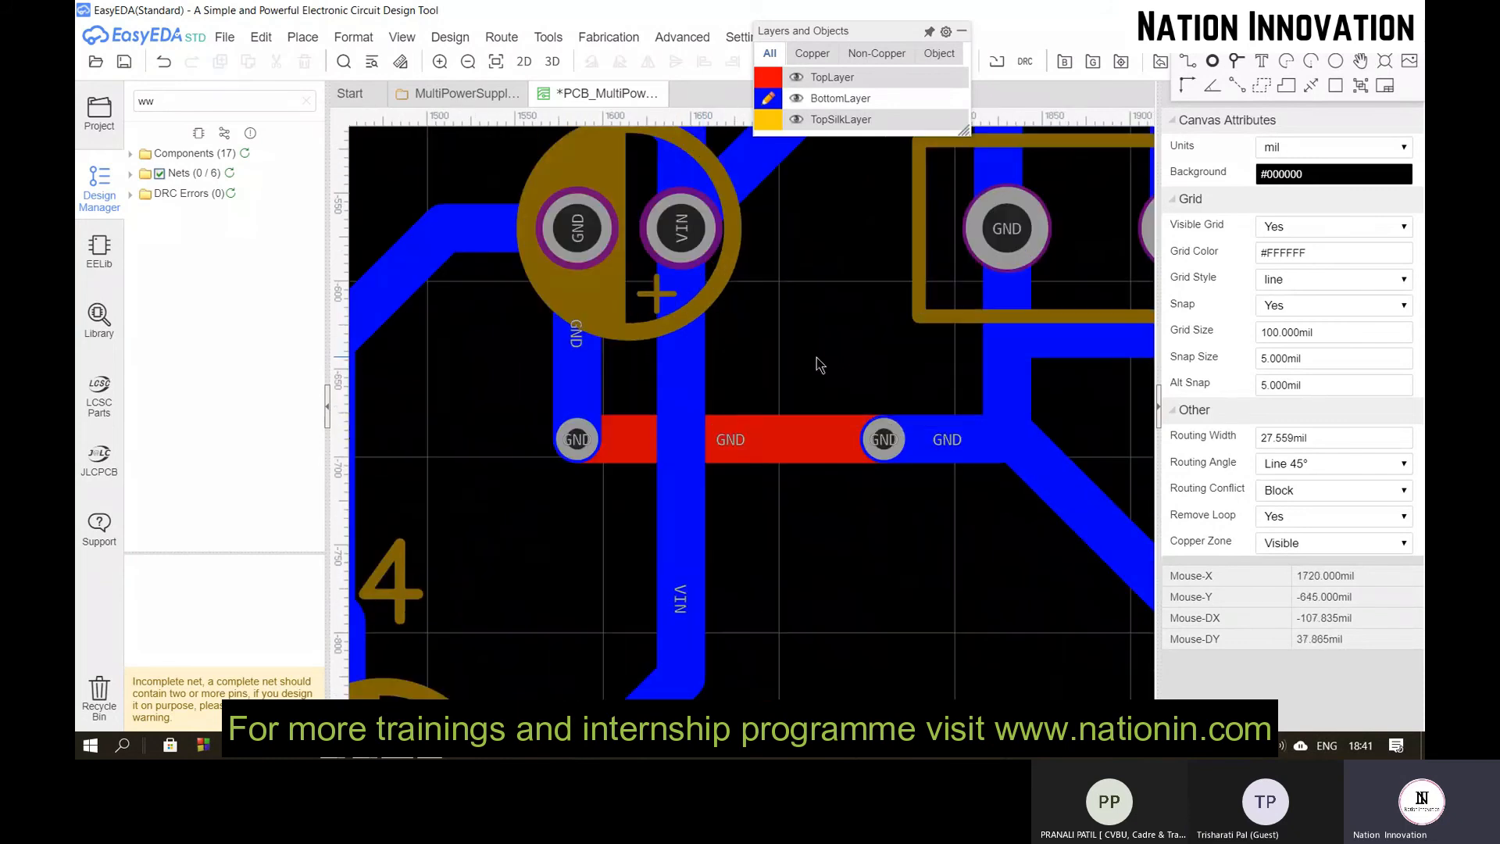
scroll(818, 364, down, 3)
scroll(819, 364, up, 1)
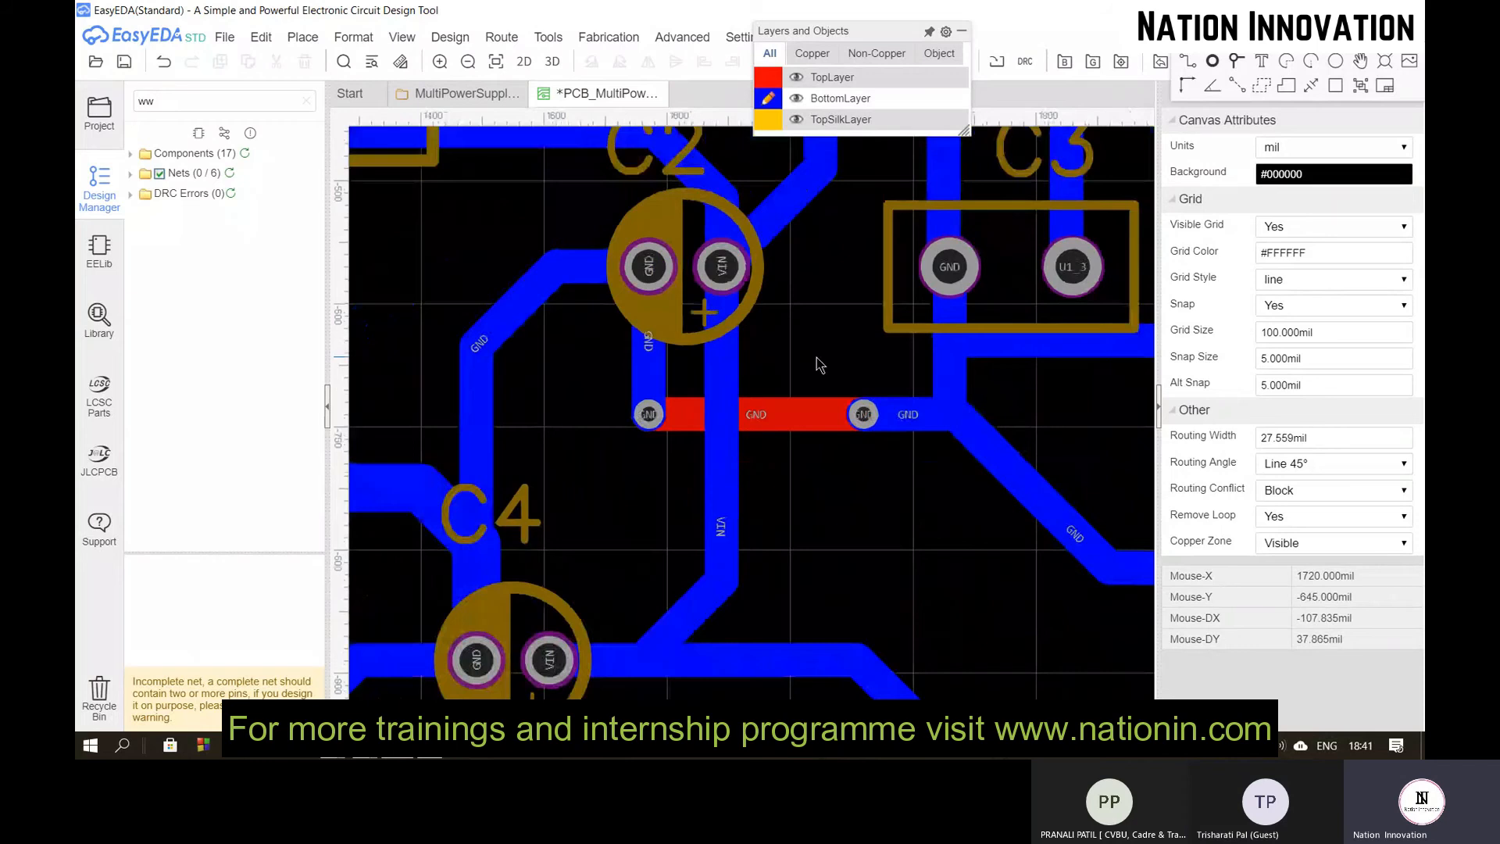
scroll(819, 364, down, 2)
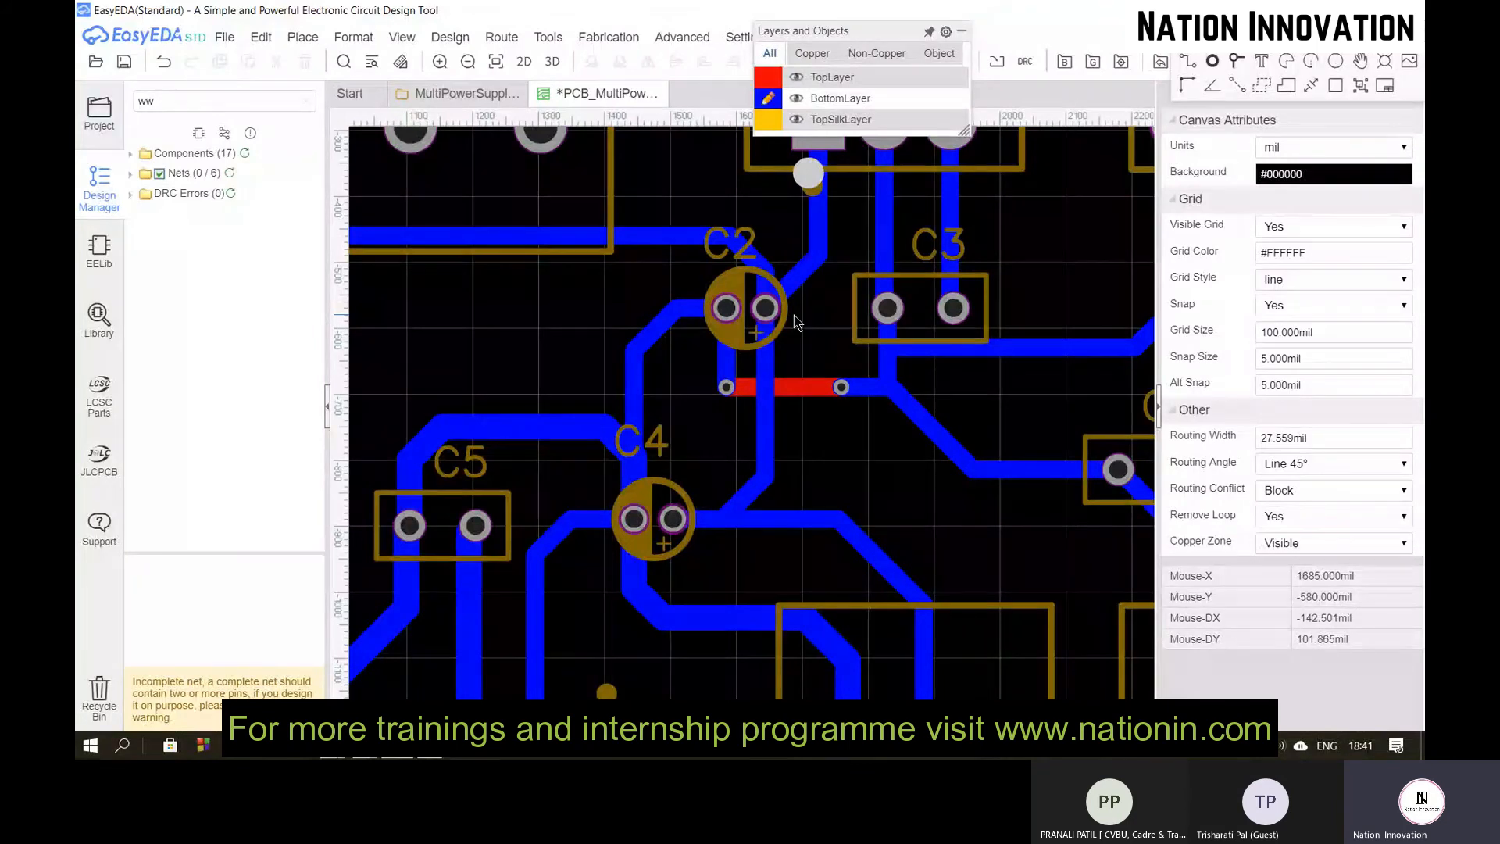
scroll(797, 321, down, 2)
scroll(797, 322, down, 2)
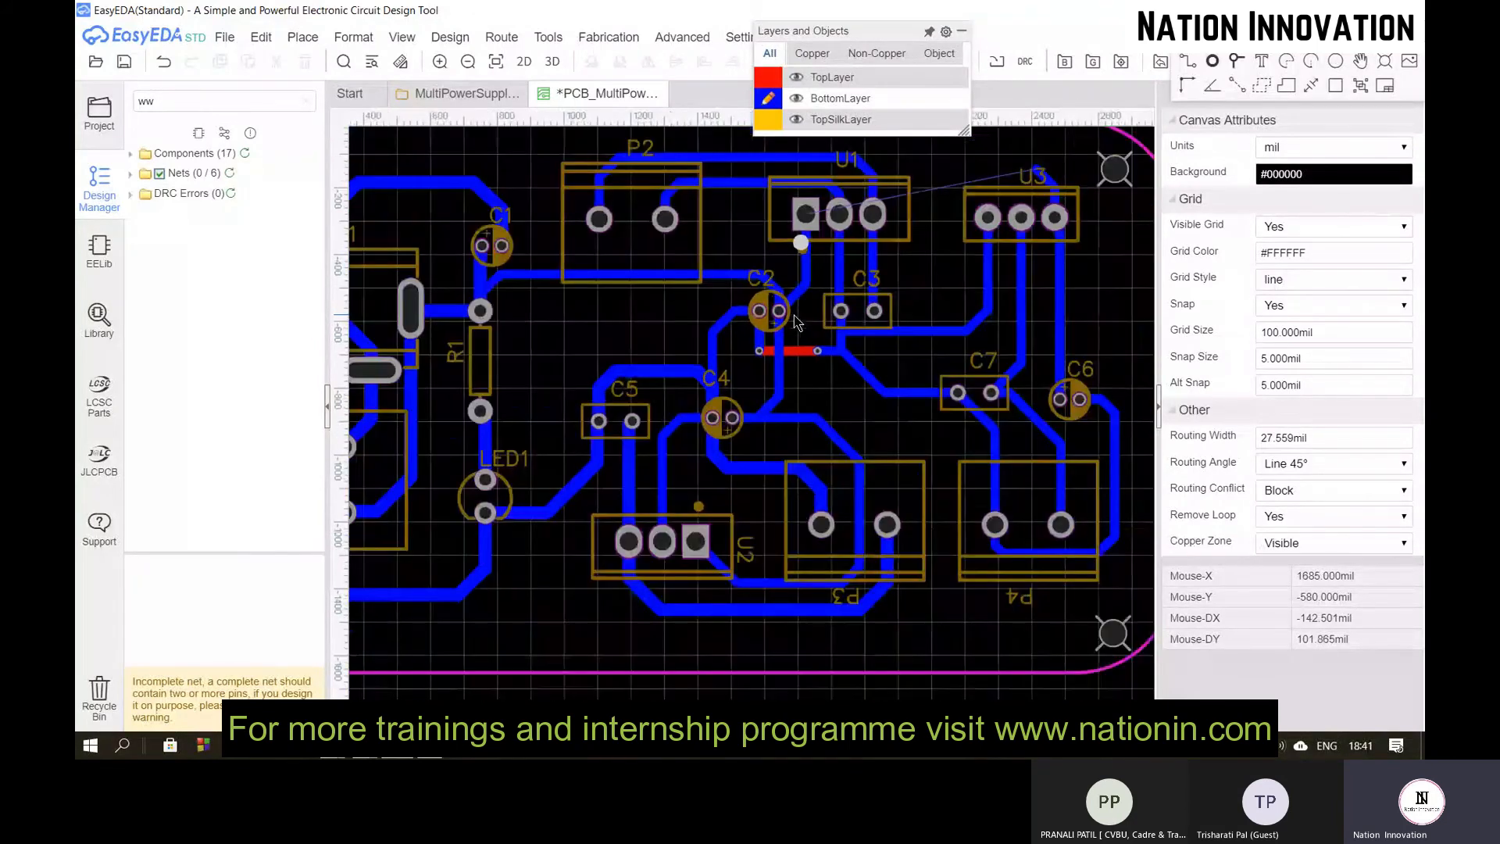
scroll(797, 321, down, 2)
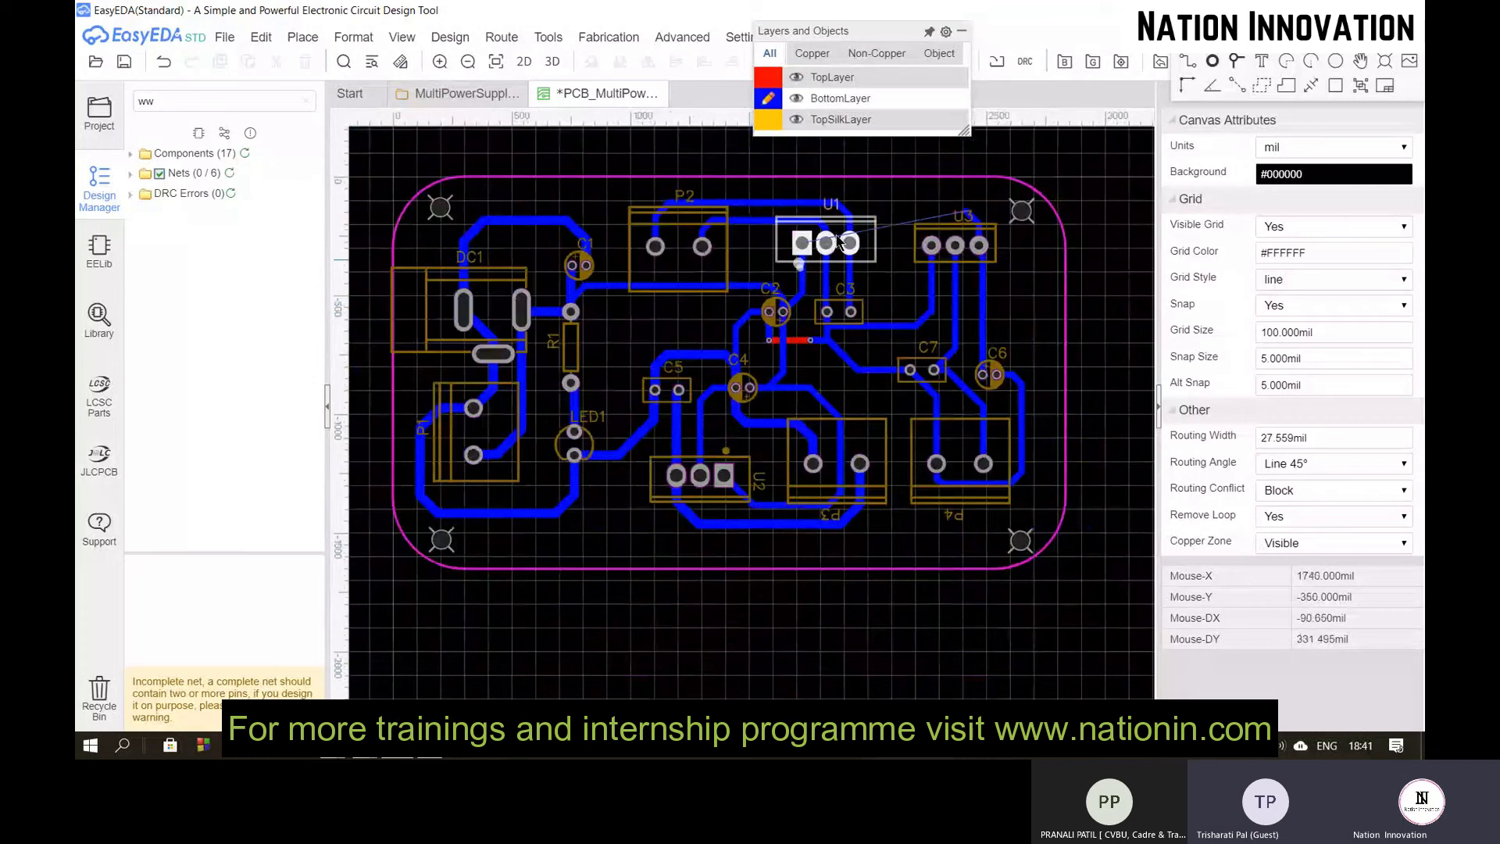
Step: Move the diagonal corner of the GND track below C3 down and toward C3's column, shortening the diagonal leading to C7
scroll(922, 213, up, 2)
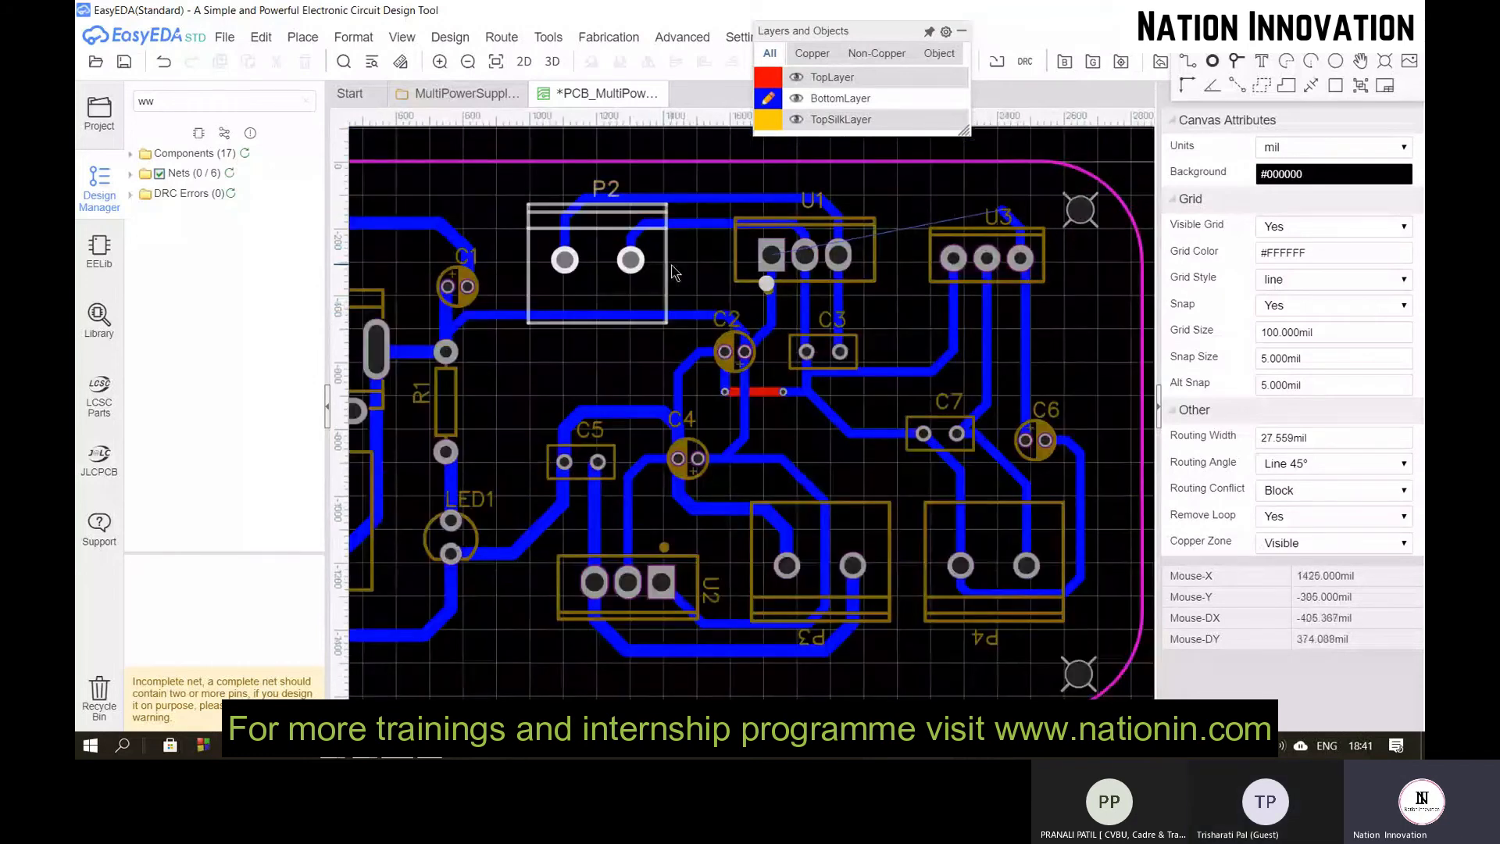
scroll(897, 204, up, 2)
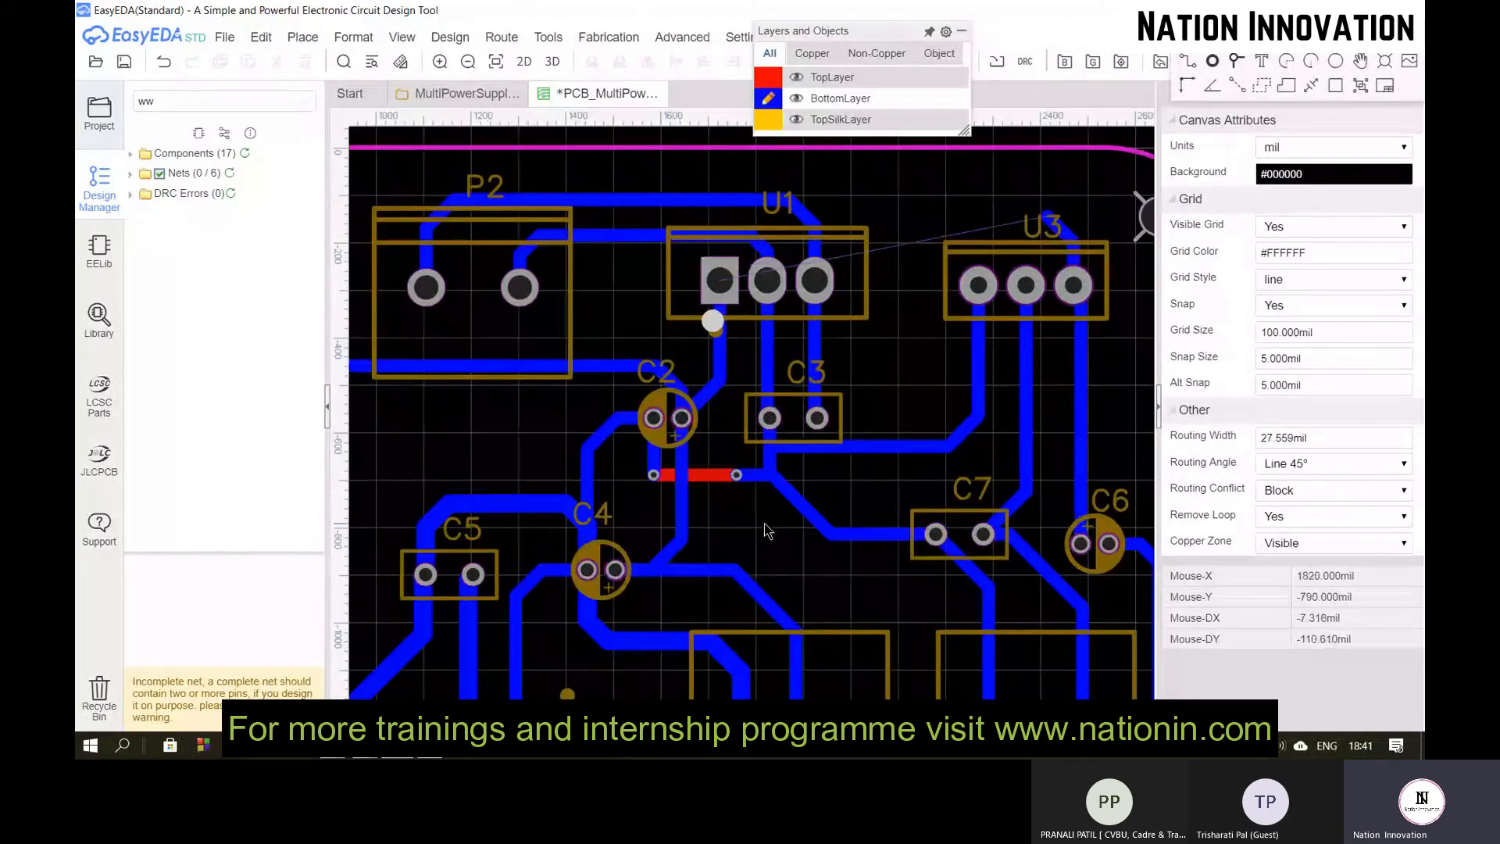
drag(798, 517, 769, 524)
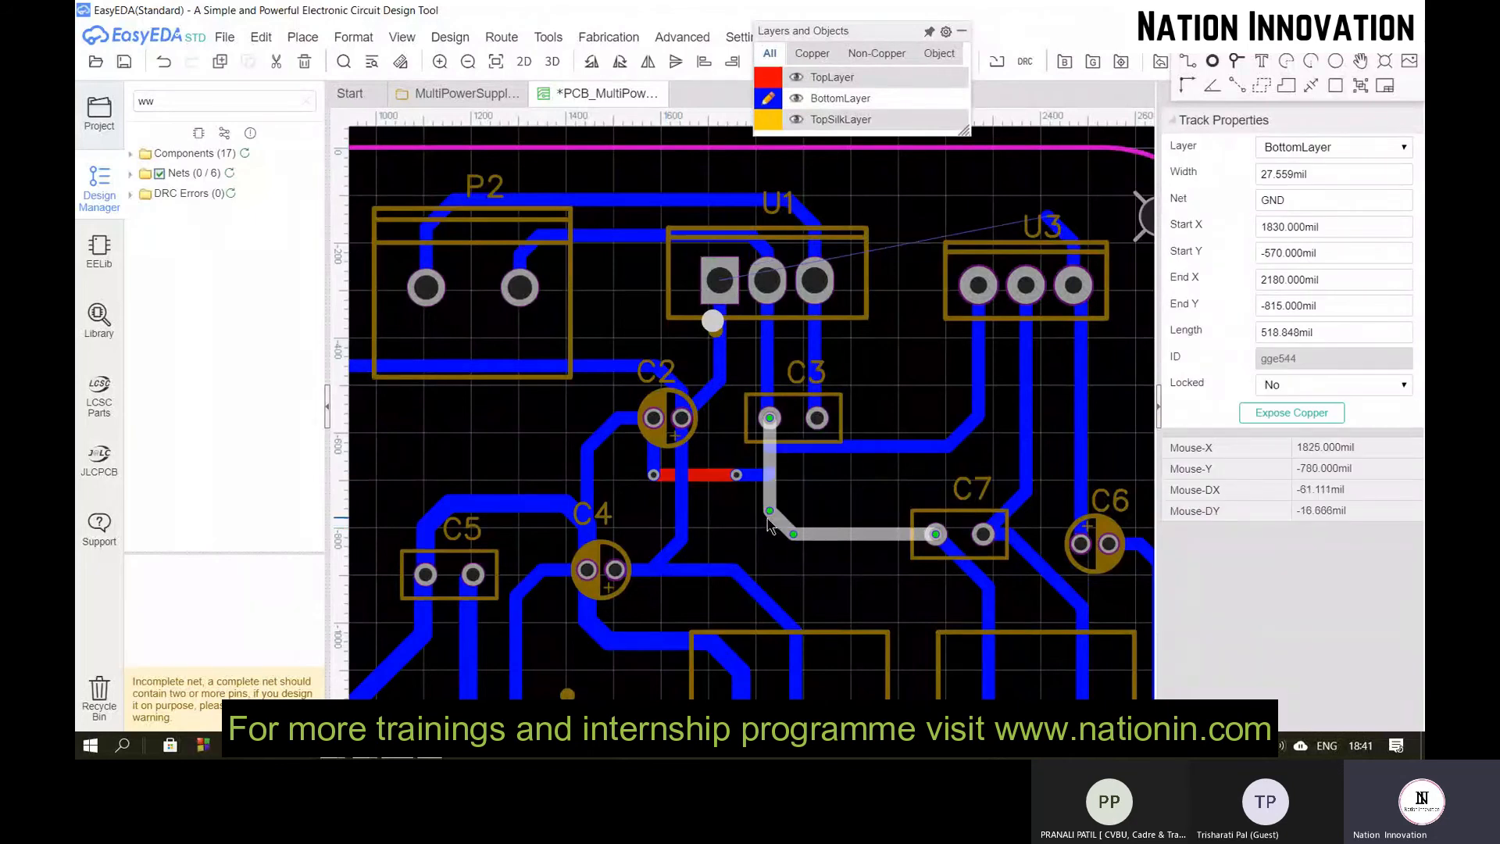
click(723, 500)
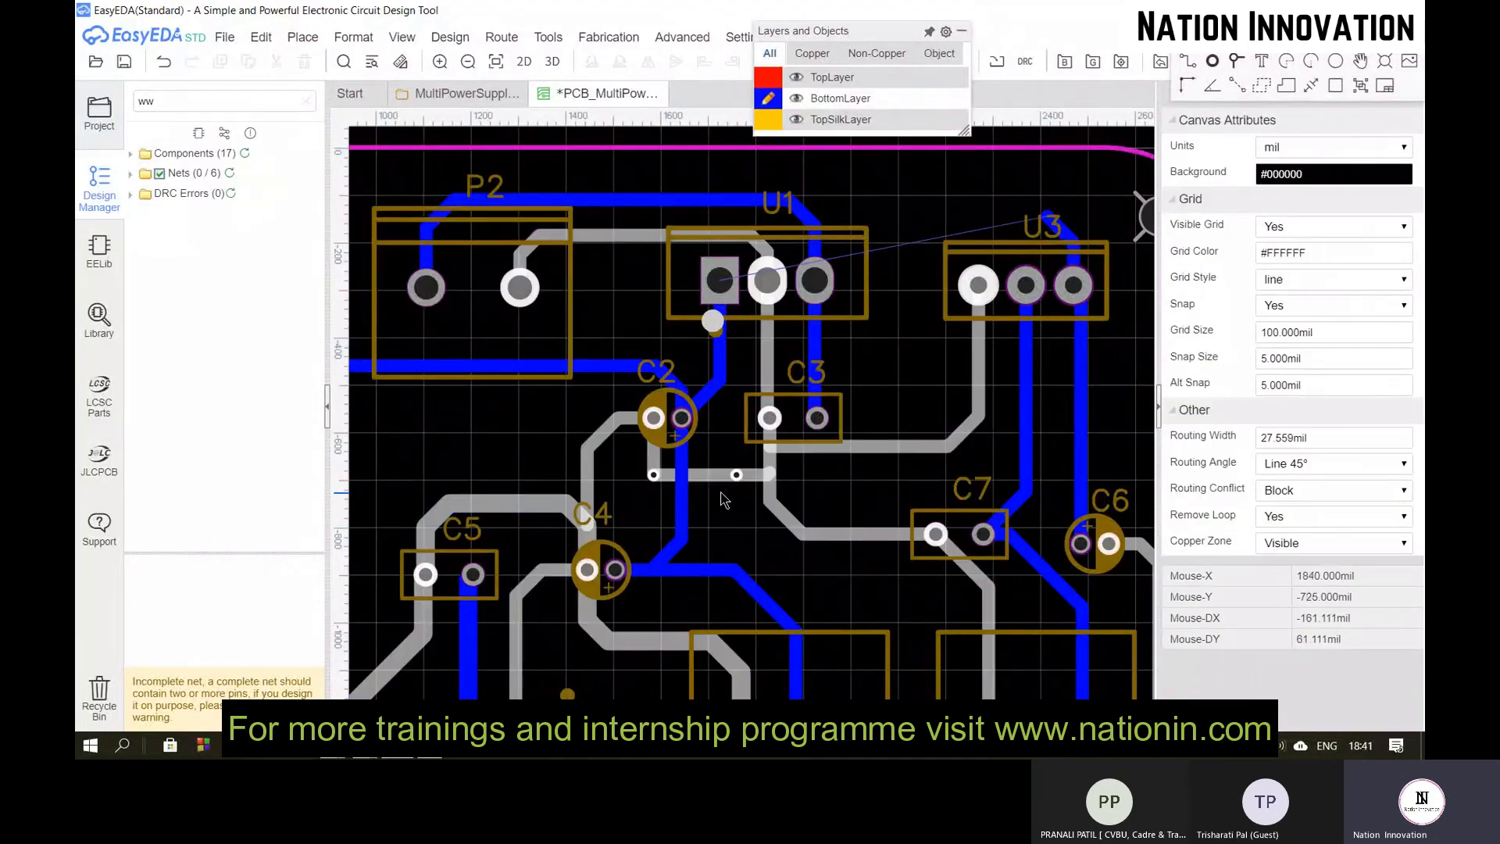
Step: Shift the two BottomLayer tracks between P2 and U1 slightly upward, placing the GND track's horizontal run at Y -185 mil
scroll(723, 500, down, 2)
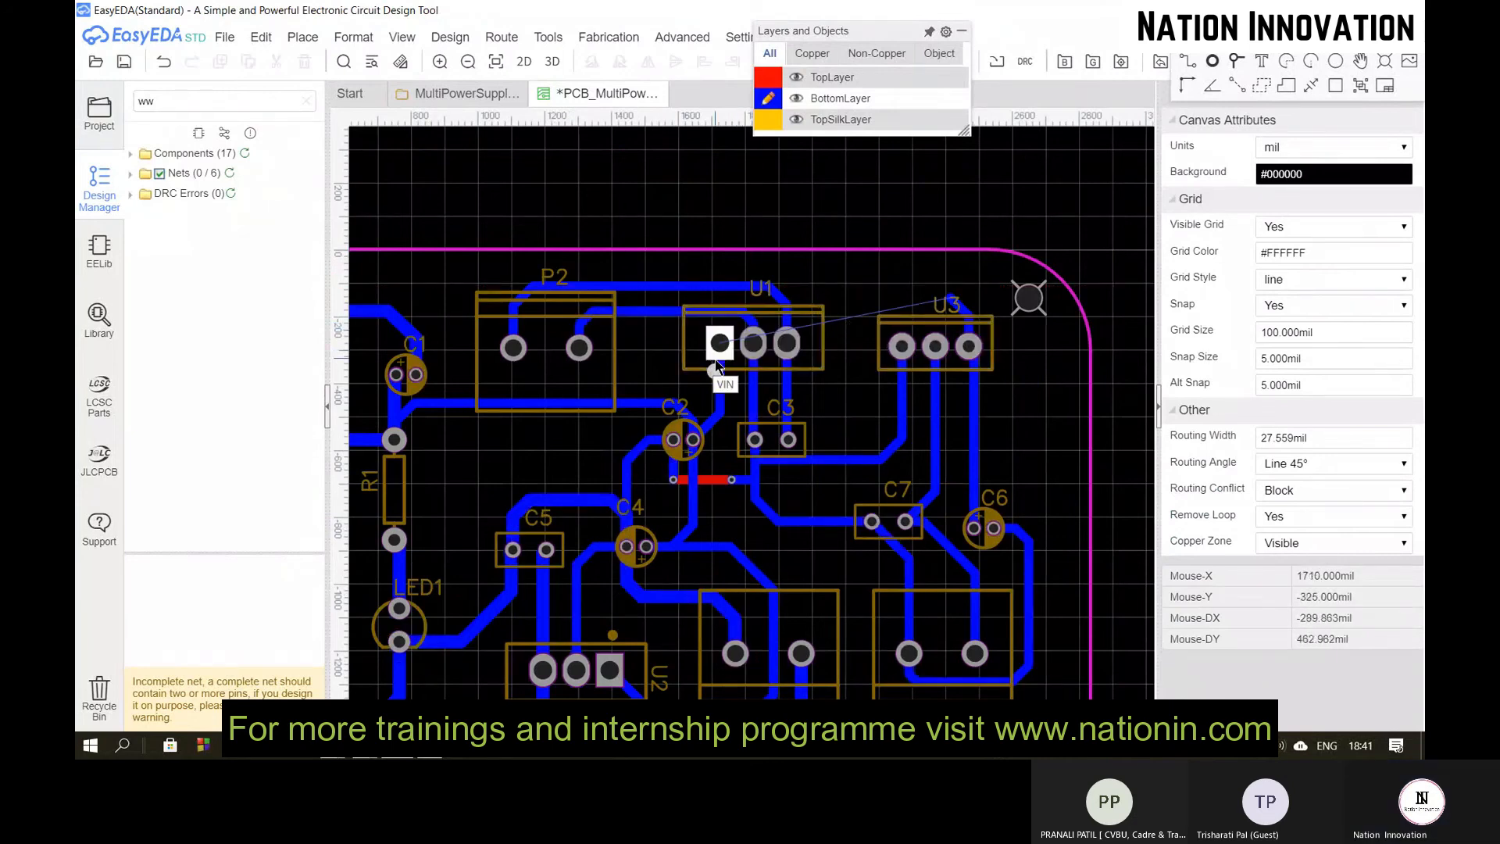
click(666, 289)
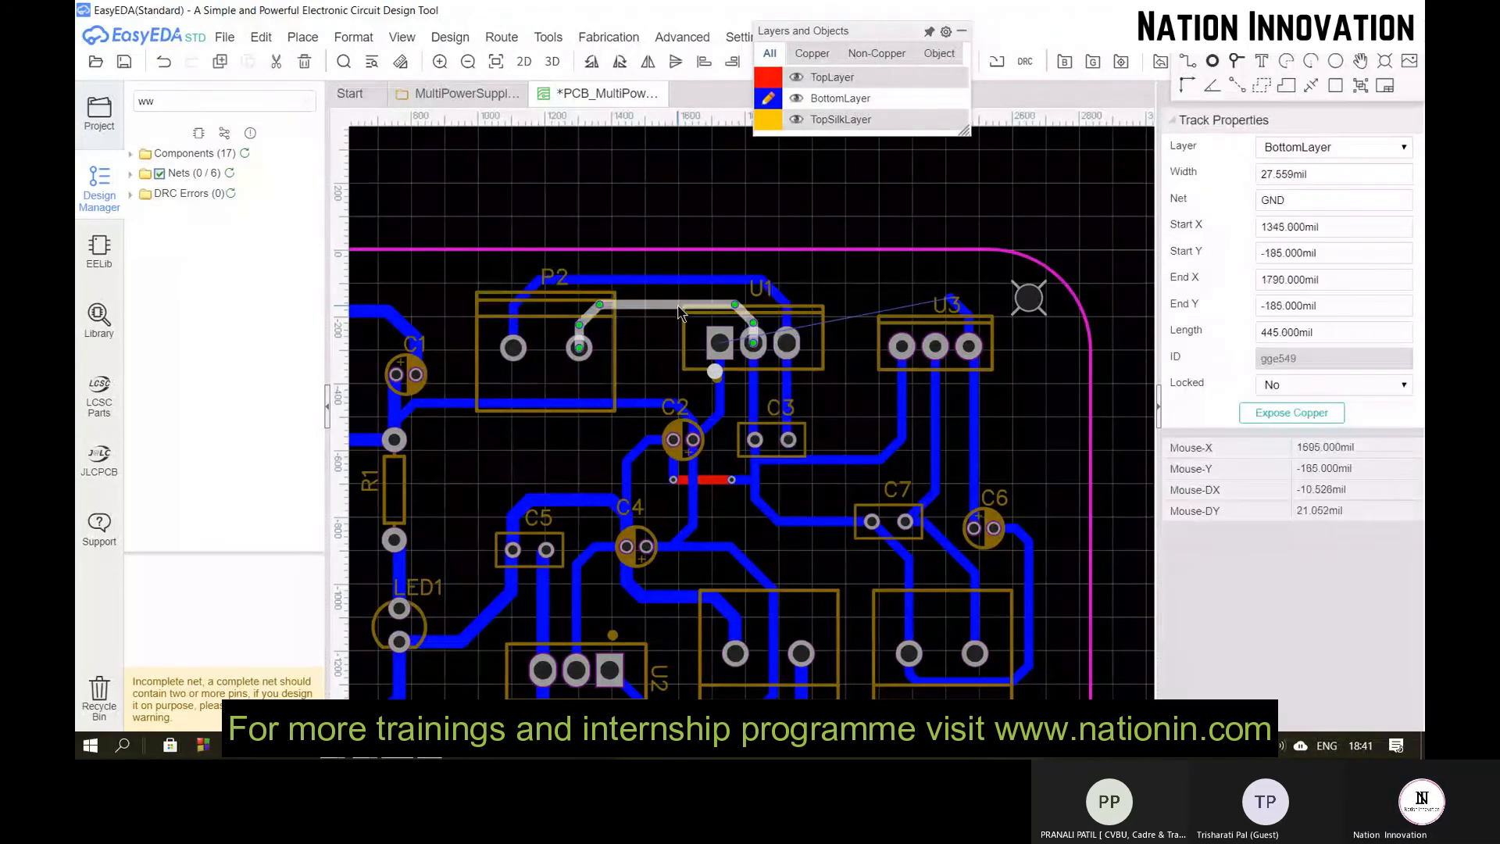
click(634, 357)
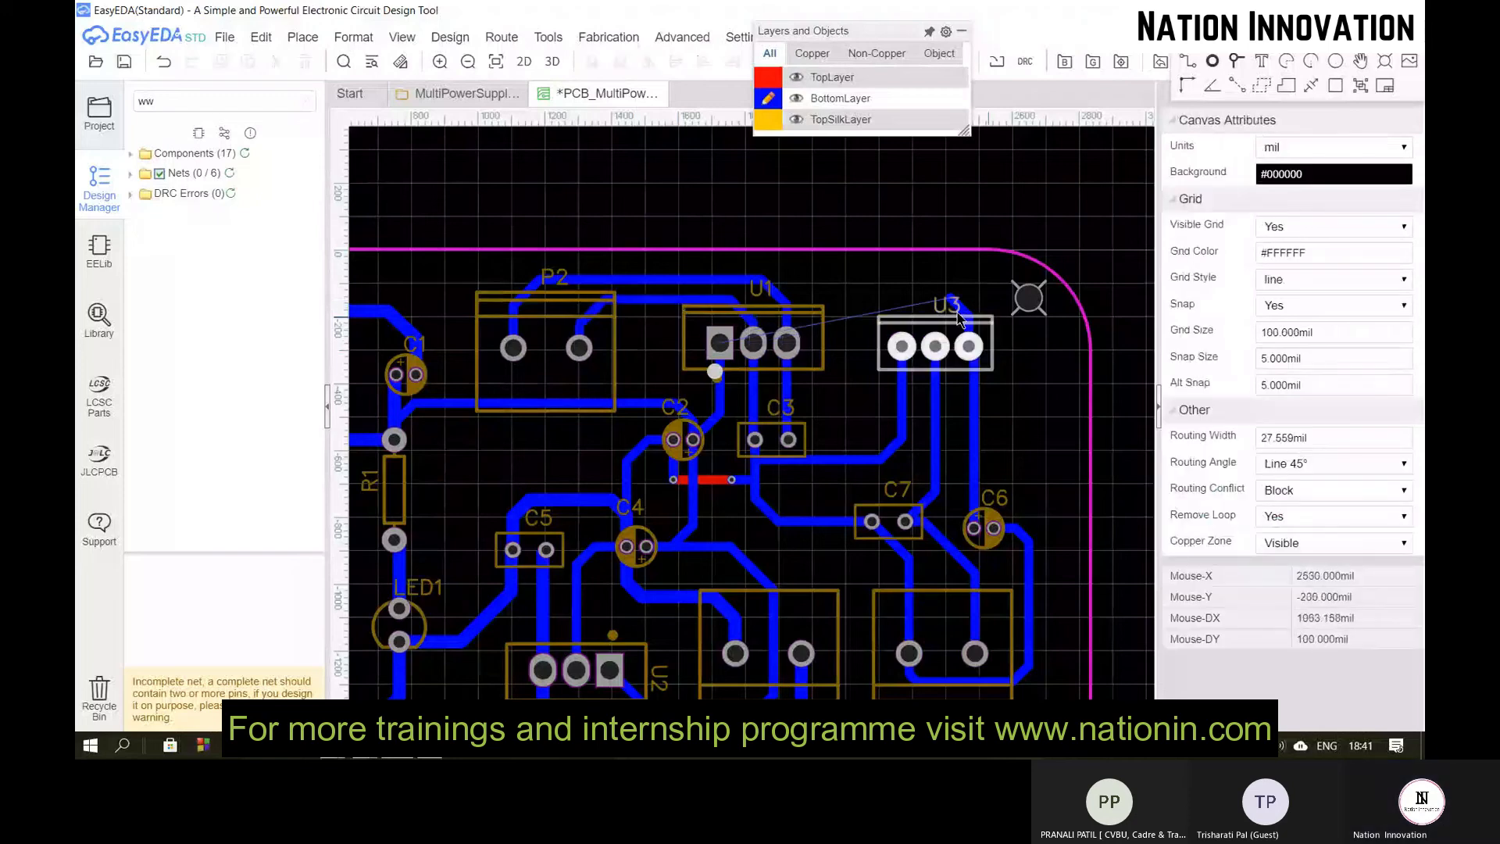
Step: Route U1's VIN pad about 140 mil left on BottomLayer and about 235 mil up on TopLayer across the two P2 tracks
scroll(687, 332, up, 3)
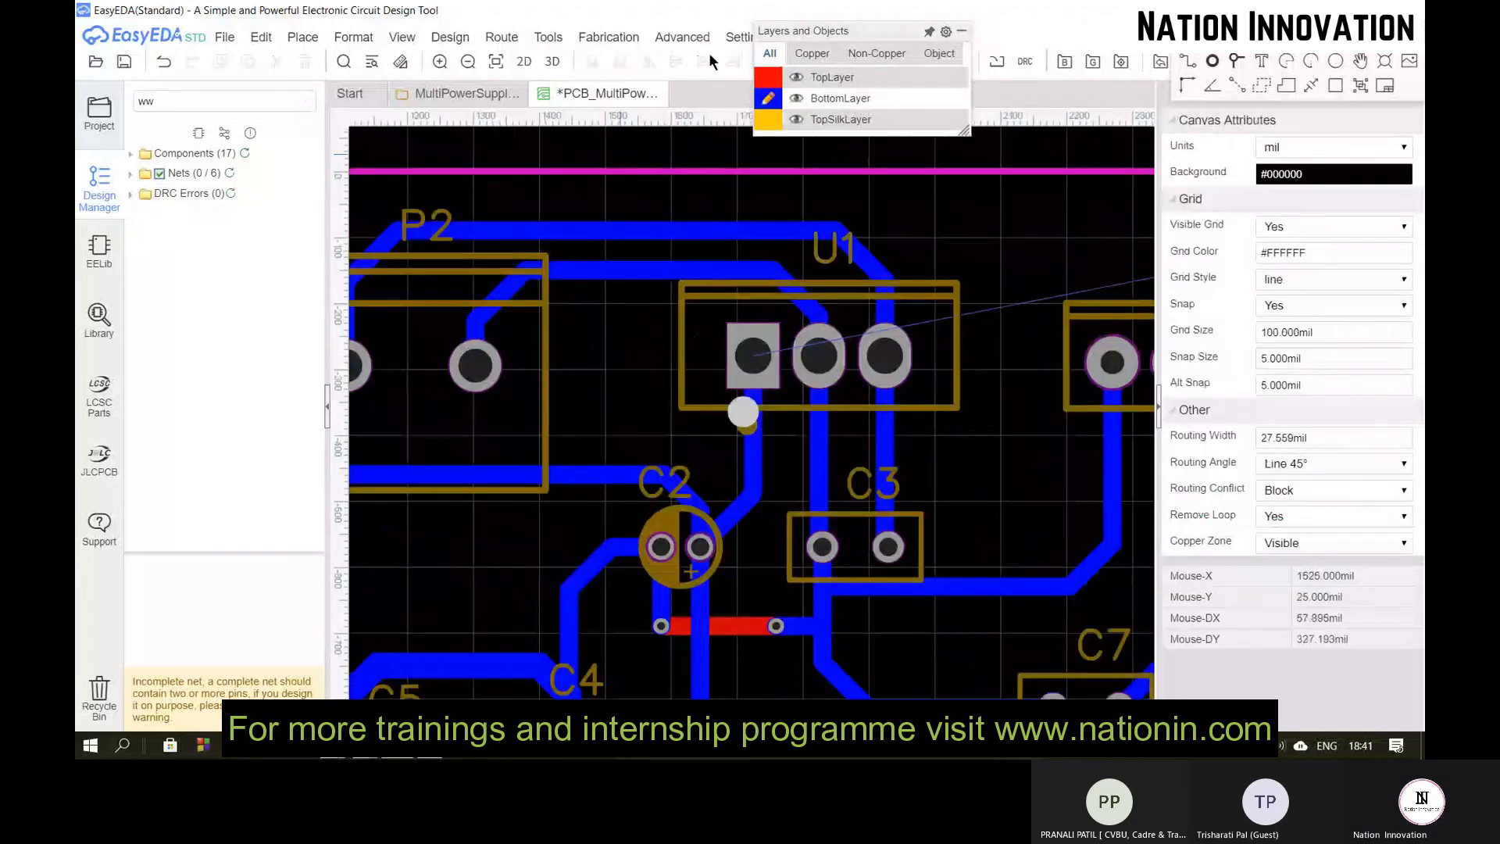
mouse_move(756, 149)
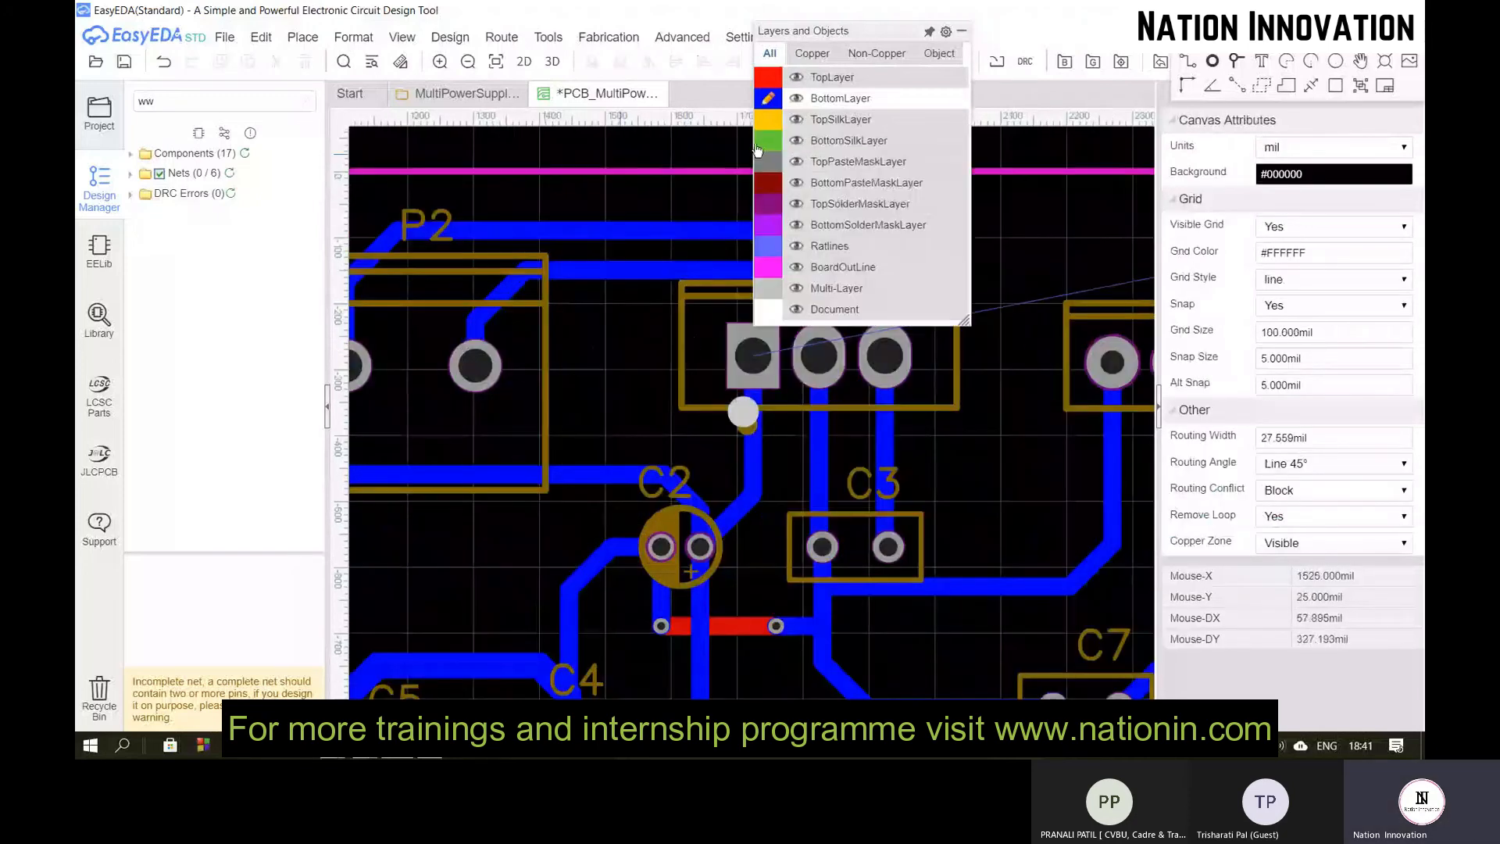
click(749, 369)
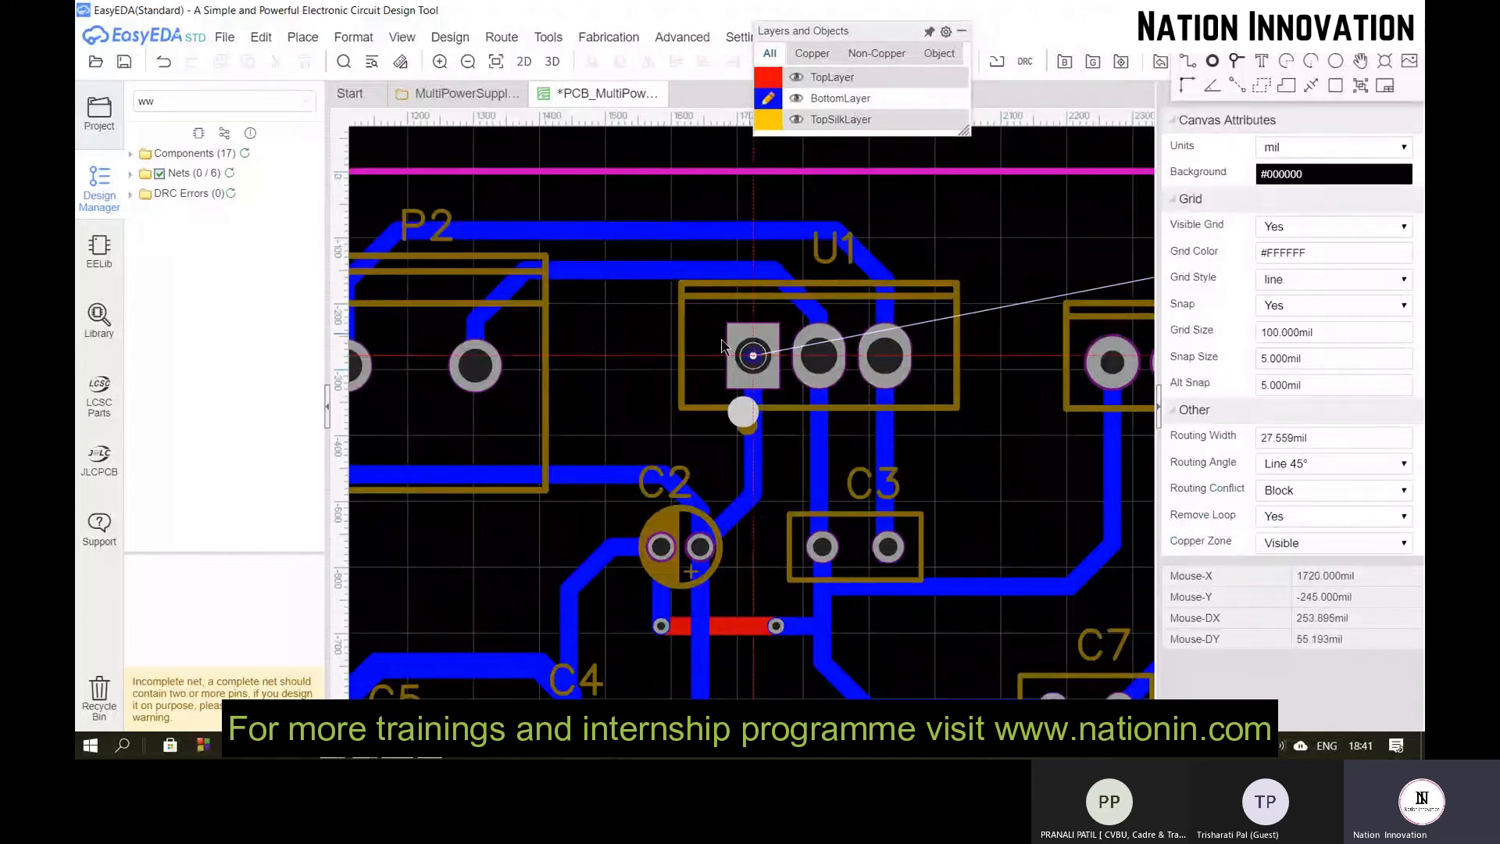
click(656, 361)
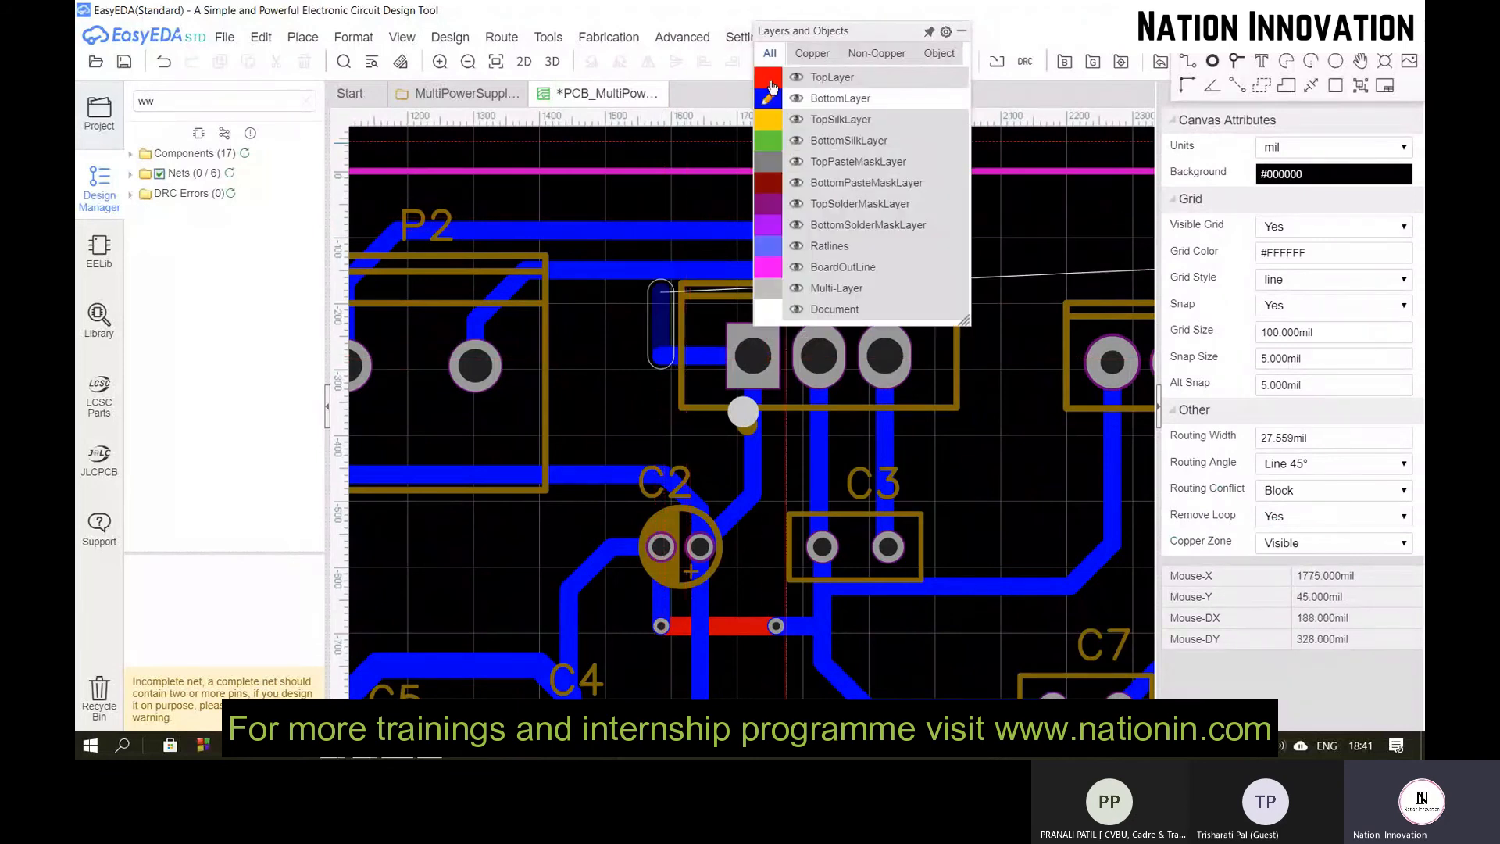
click(768, 79)
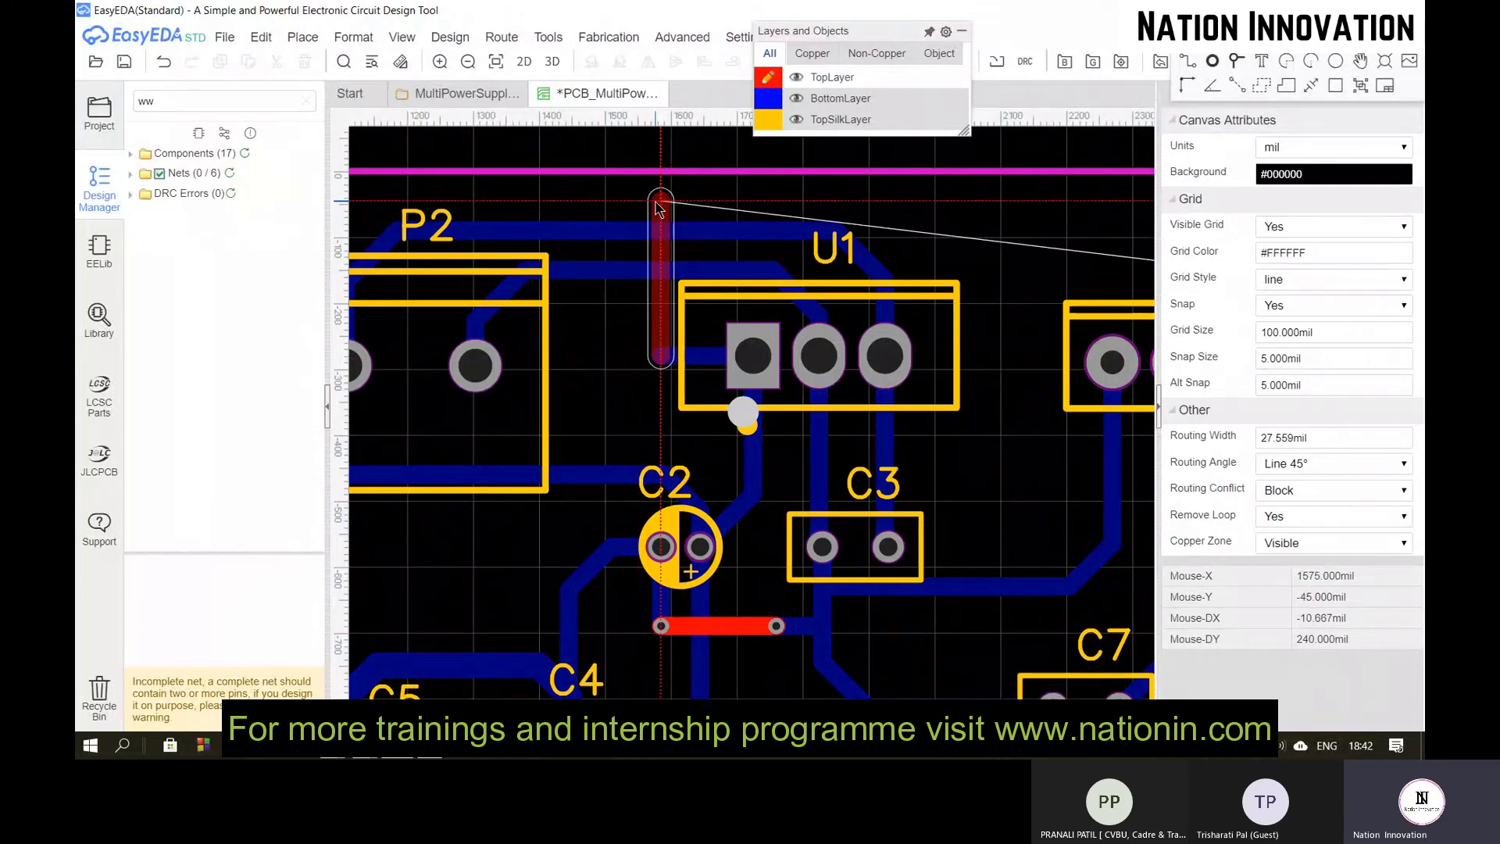
click(660, 202)
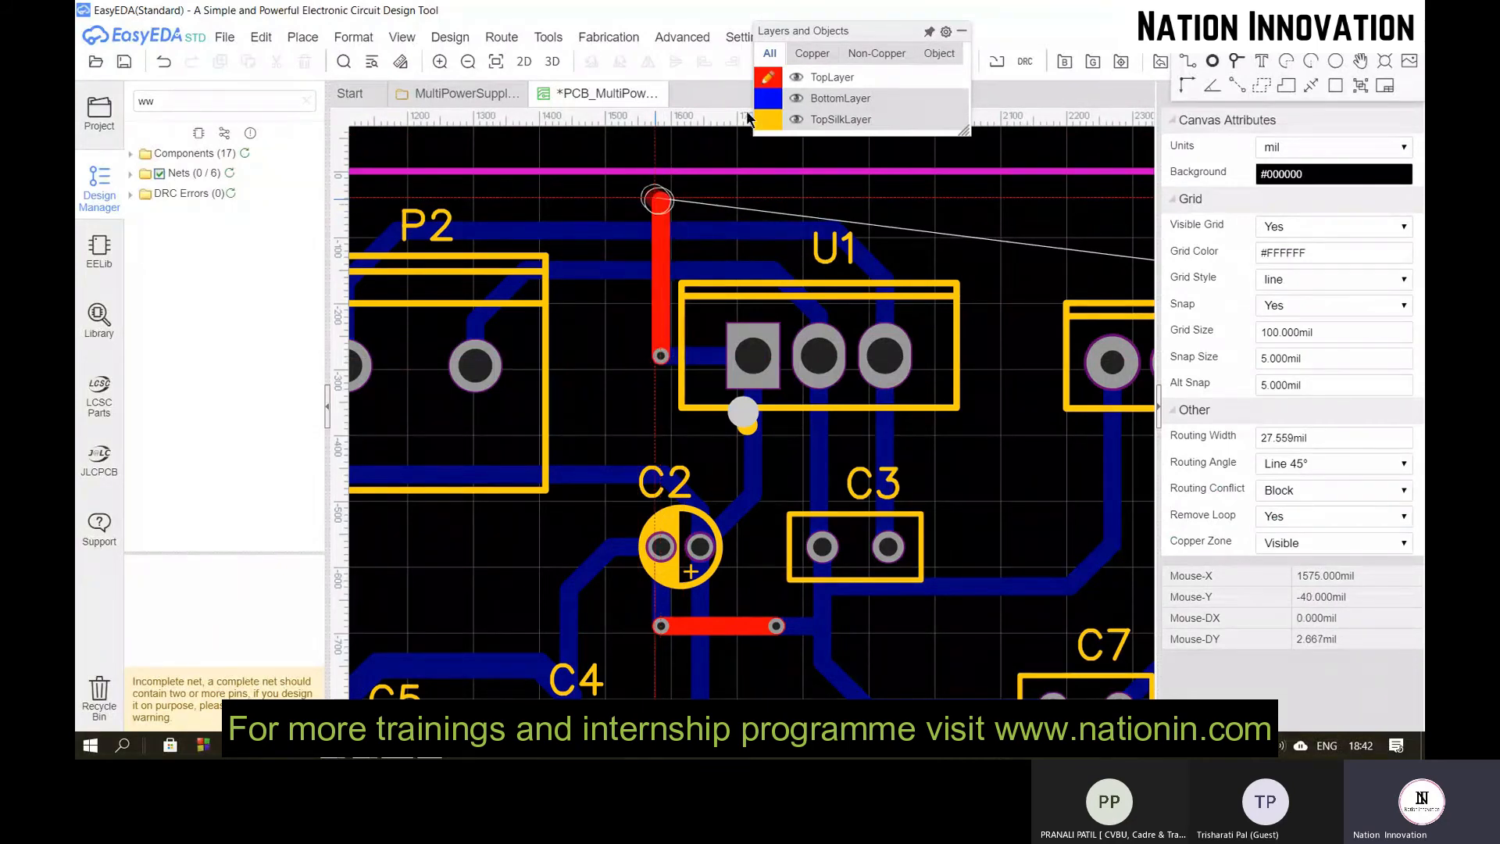
Step: Continue the VIN track on BottomLayer along the upper board edge and connect it to the track above U3's rightmost pad
click(762, 95)
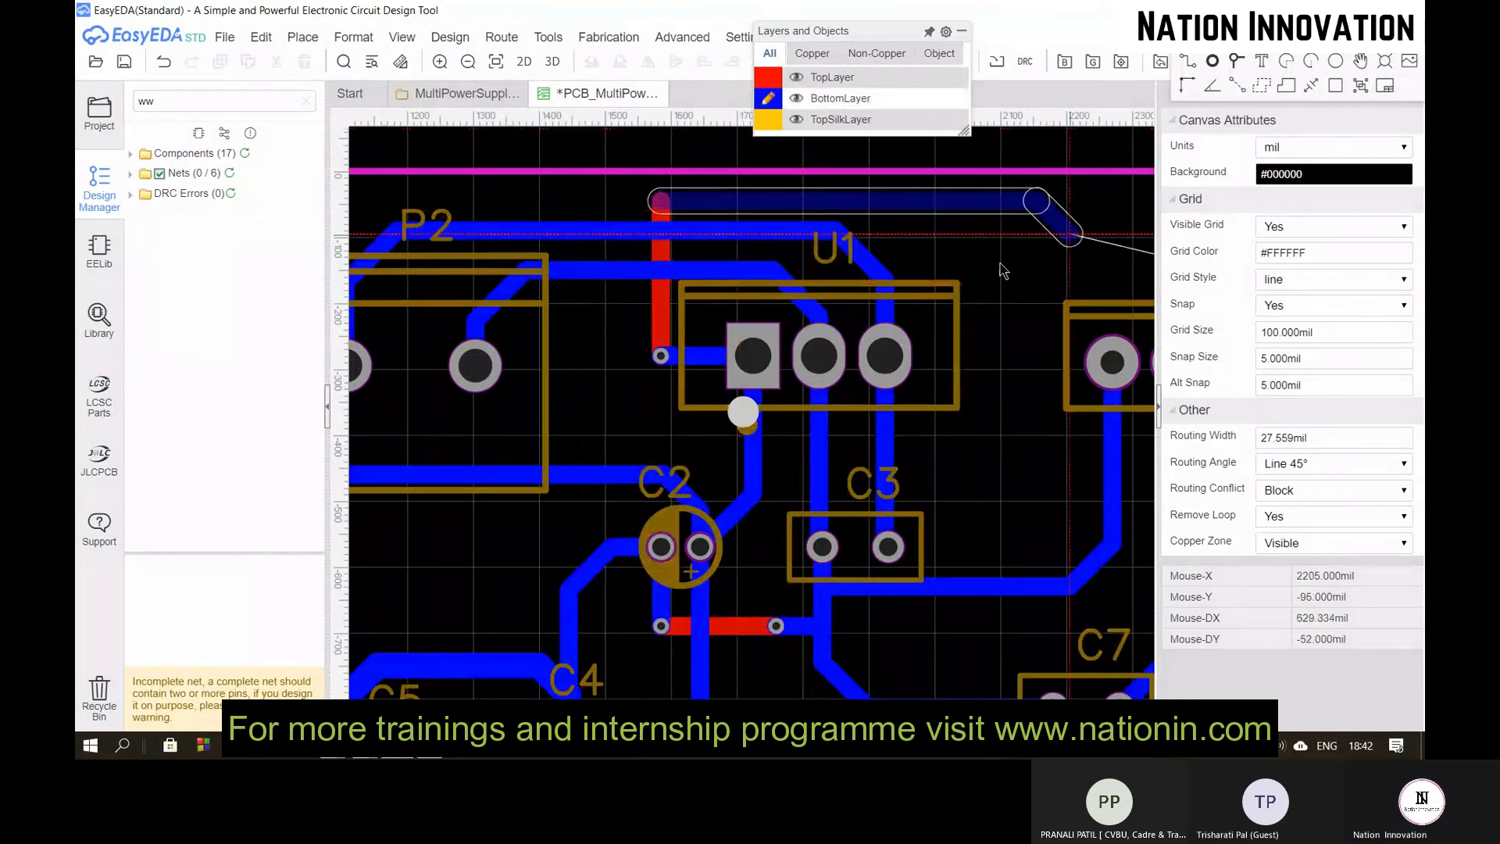
scroll(961, 295, down, 3)
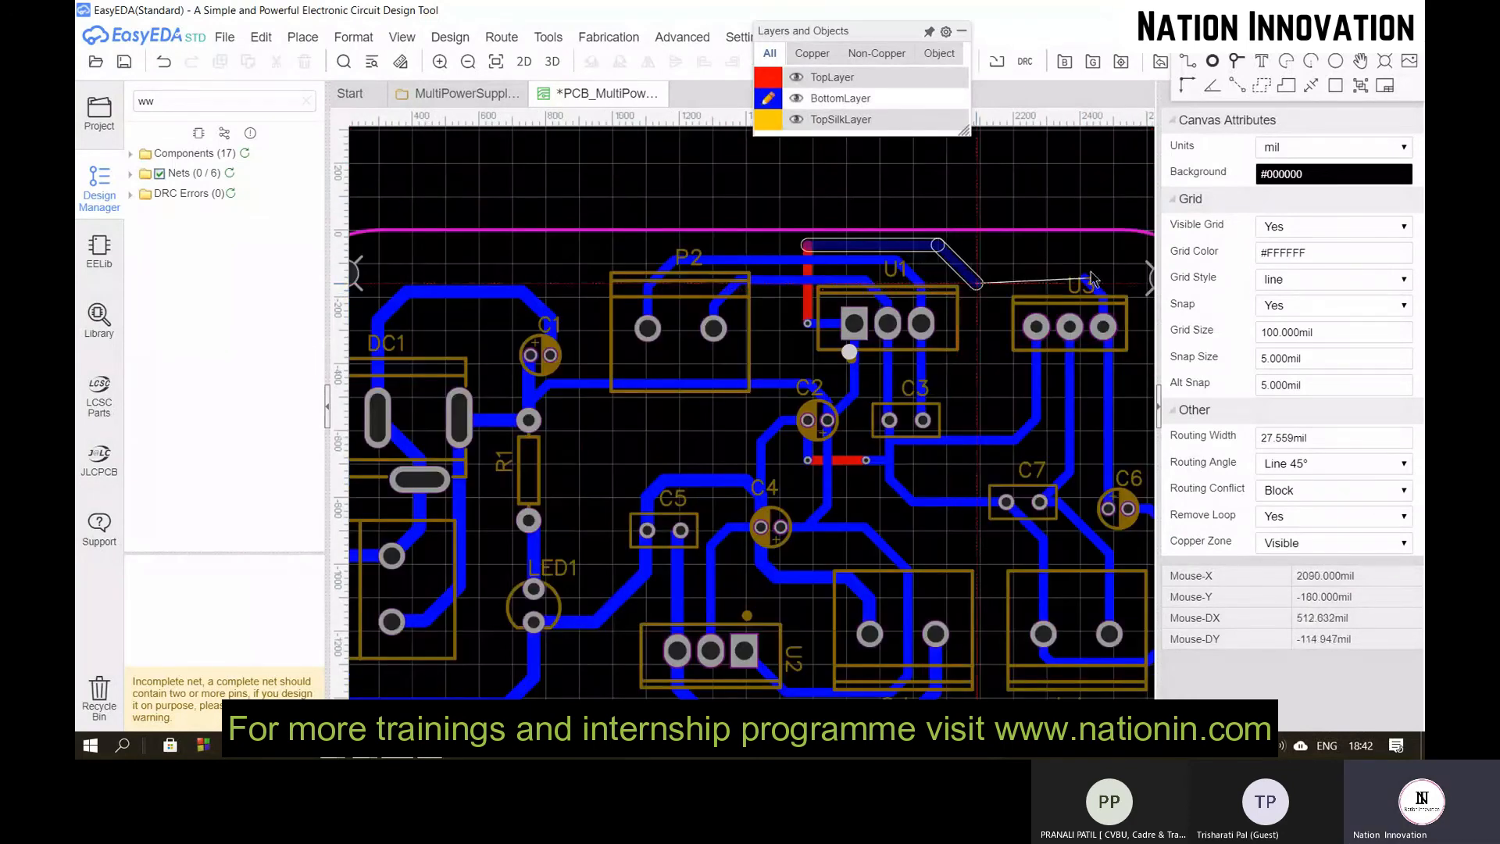
scroll(1085, 282, up, 3)
right_click(916, 316)
scroll(916, 317, down, 4)
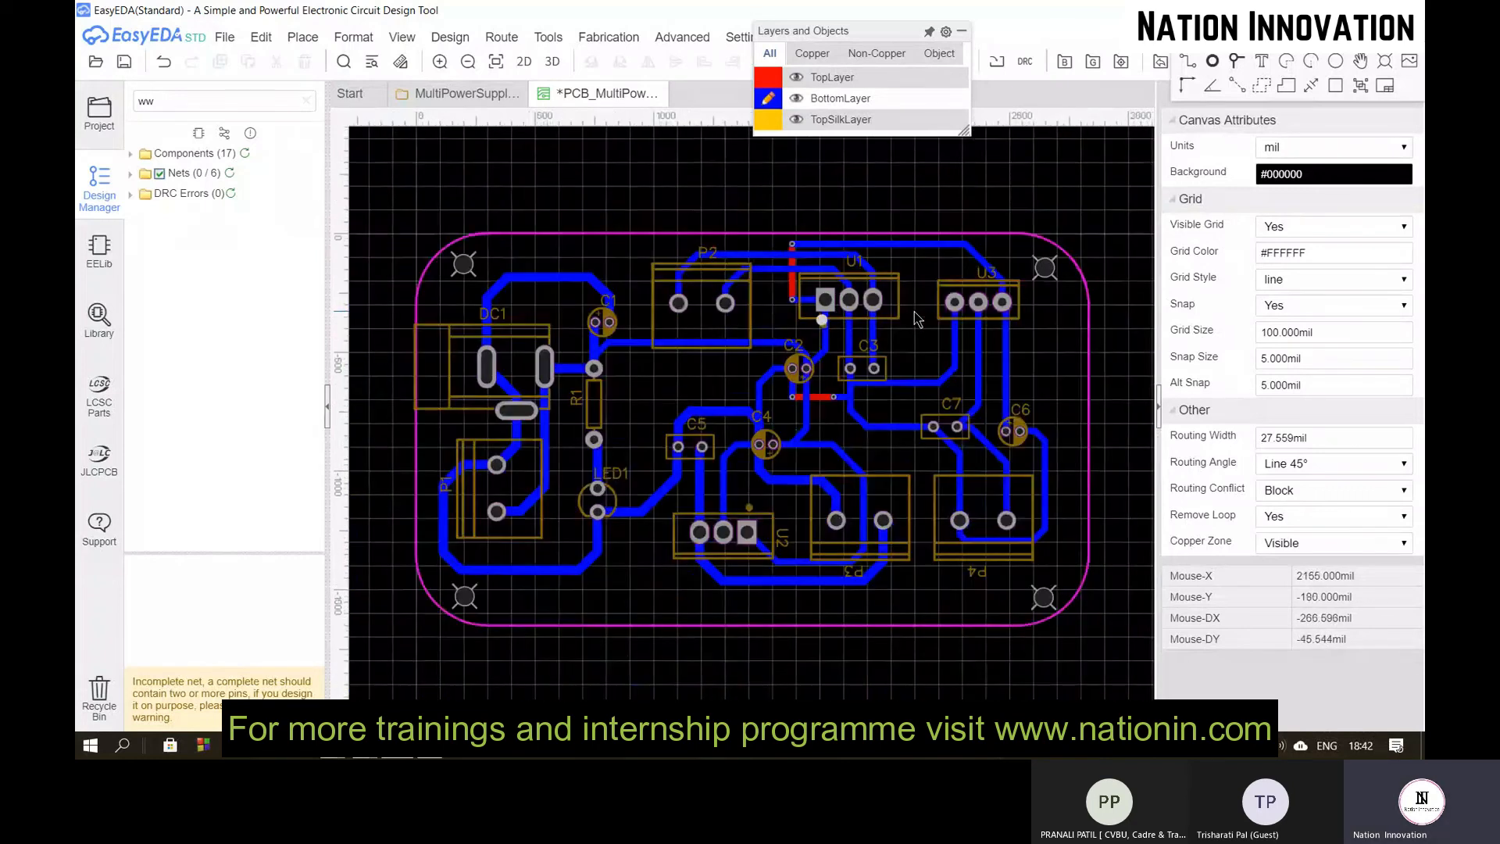
Step: Save the routed PCB and review the whole board and connector P4's attributes
click(821, 400)
click(851, 396)
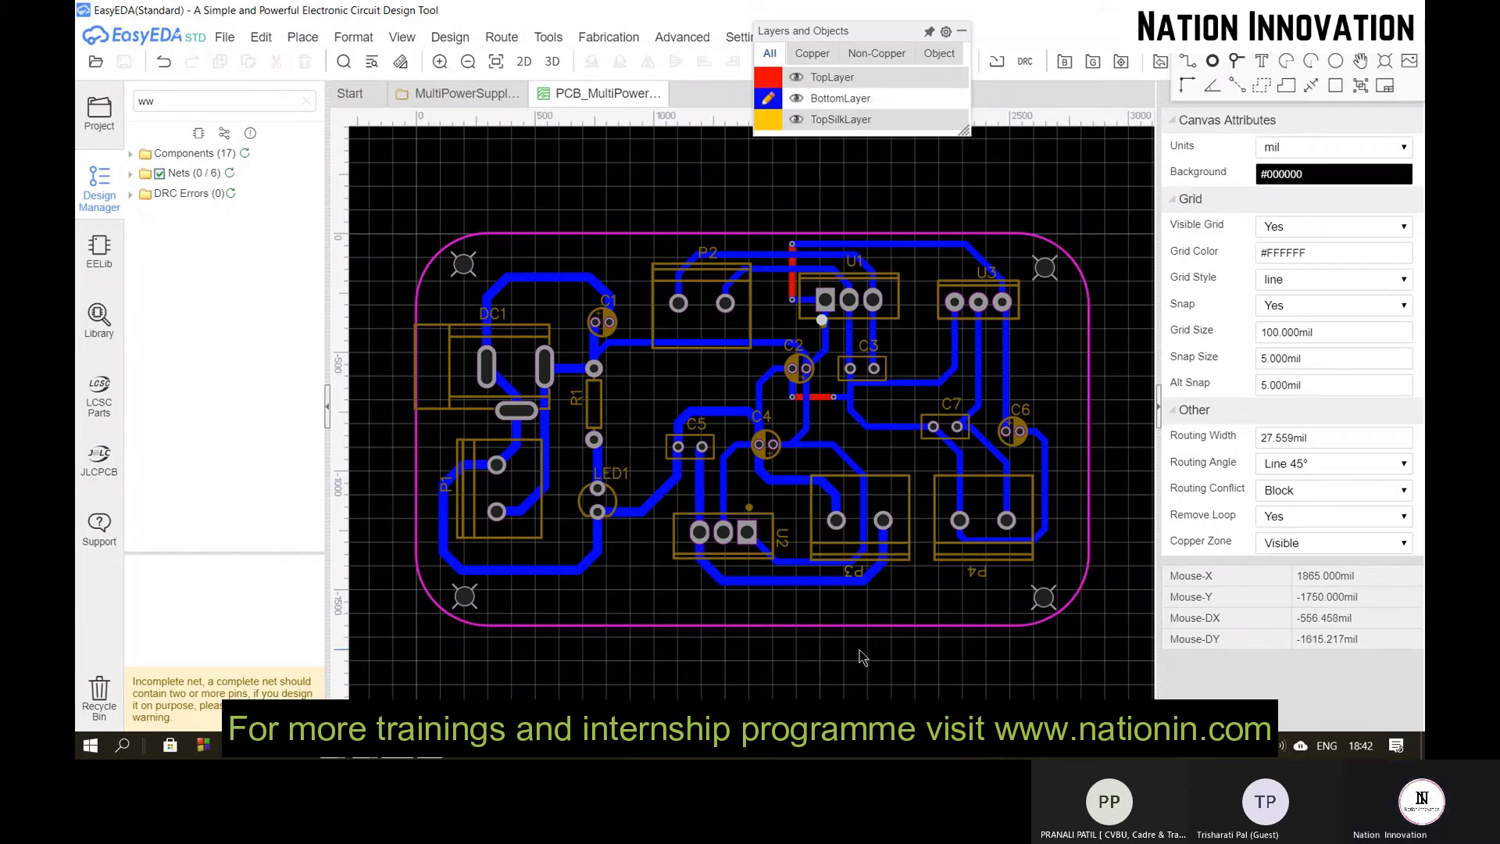
scroll(862, 656, down, 1)
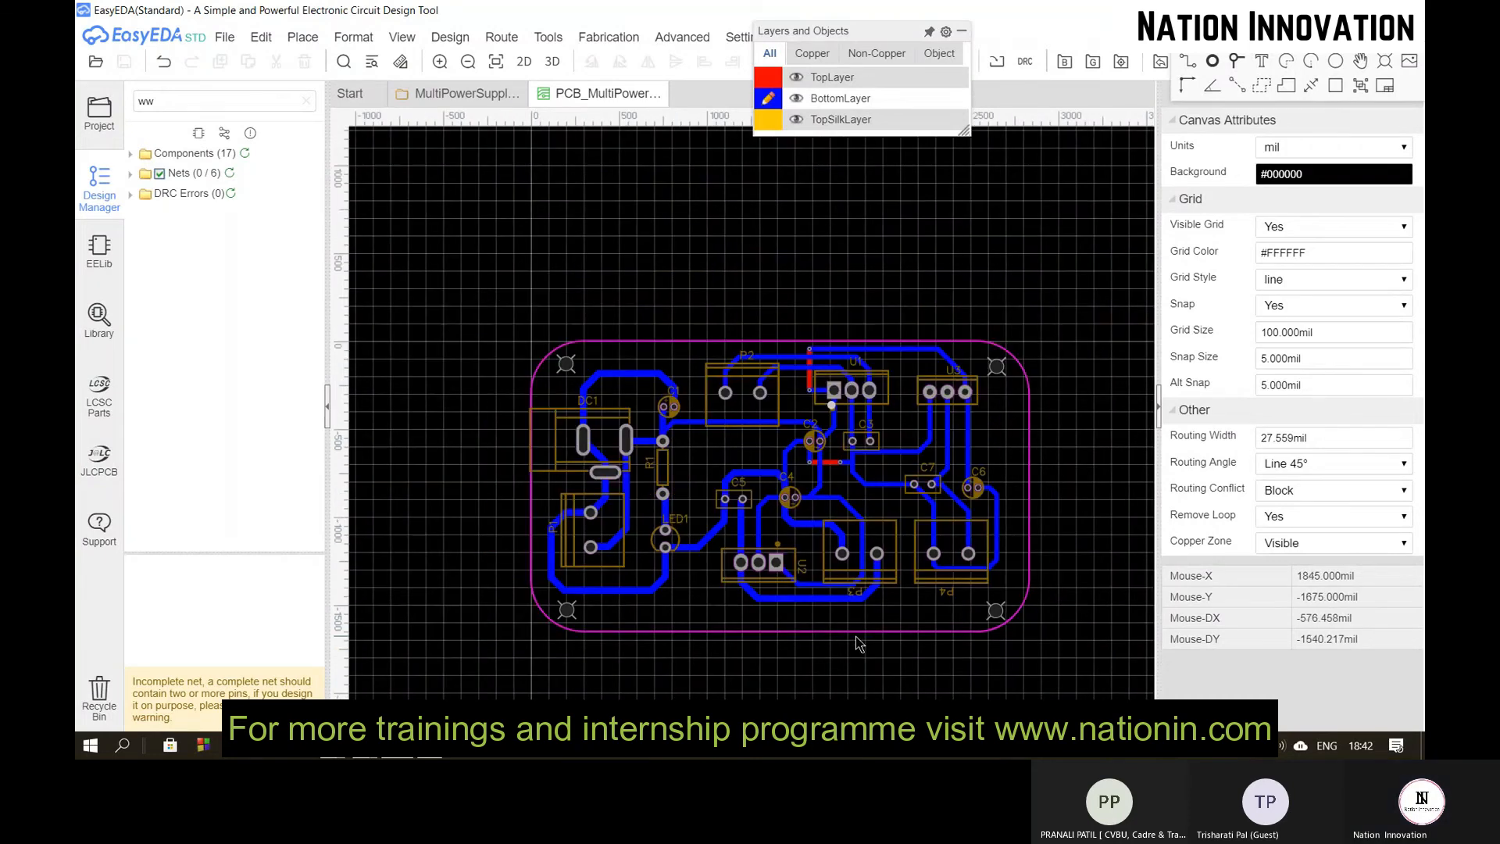
scroll(860, 643, up, 1)
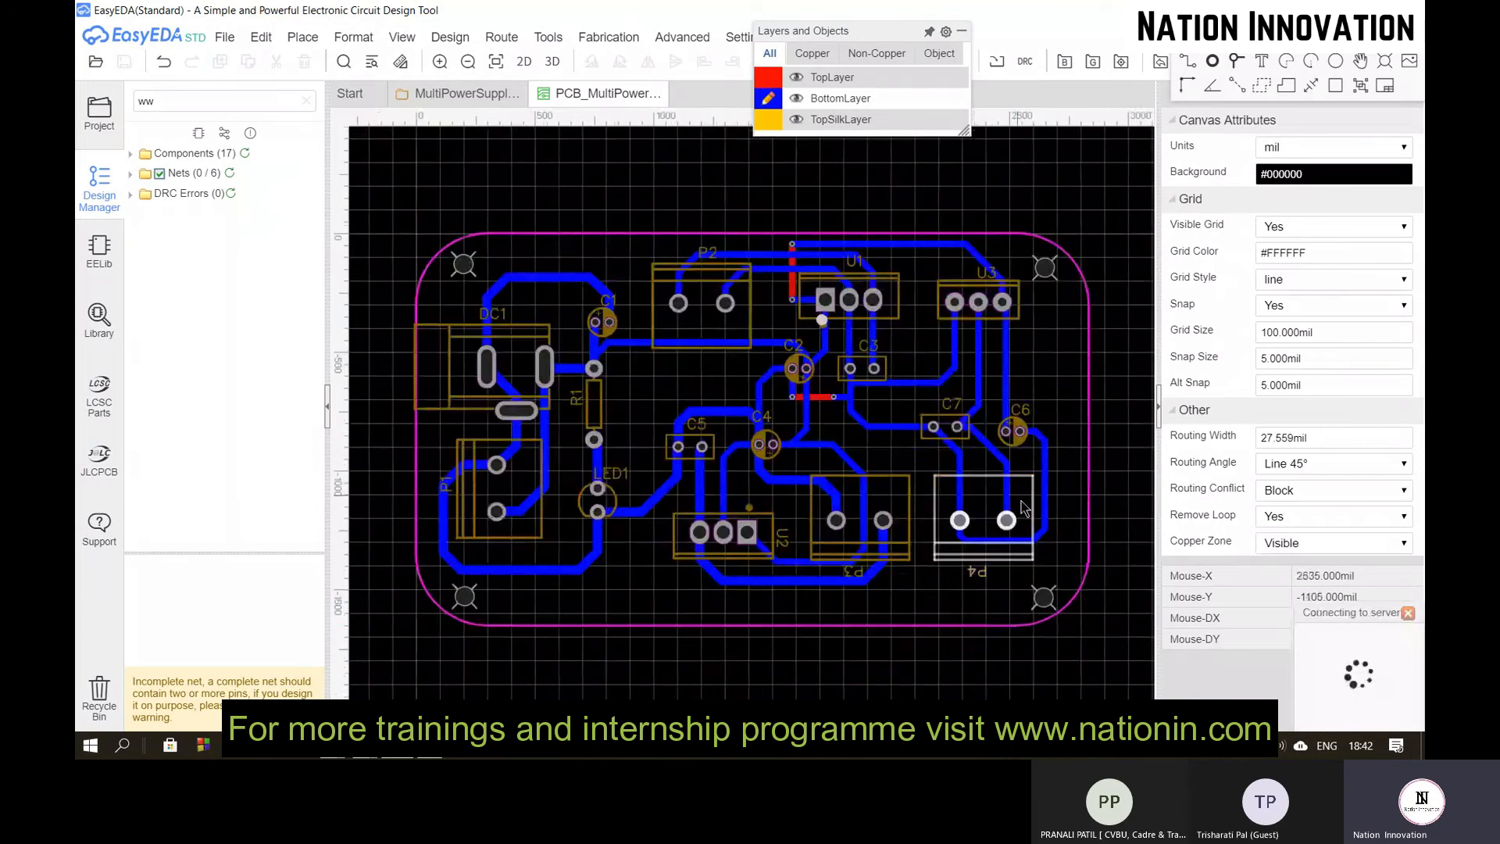
click(1009, 558)
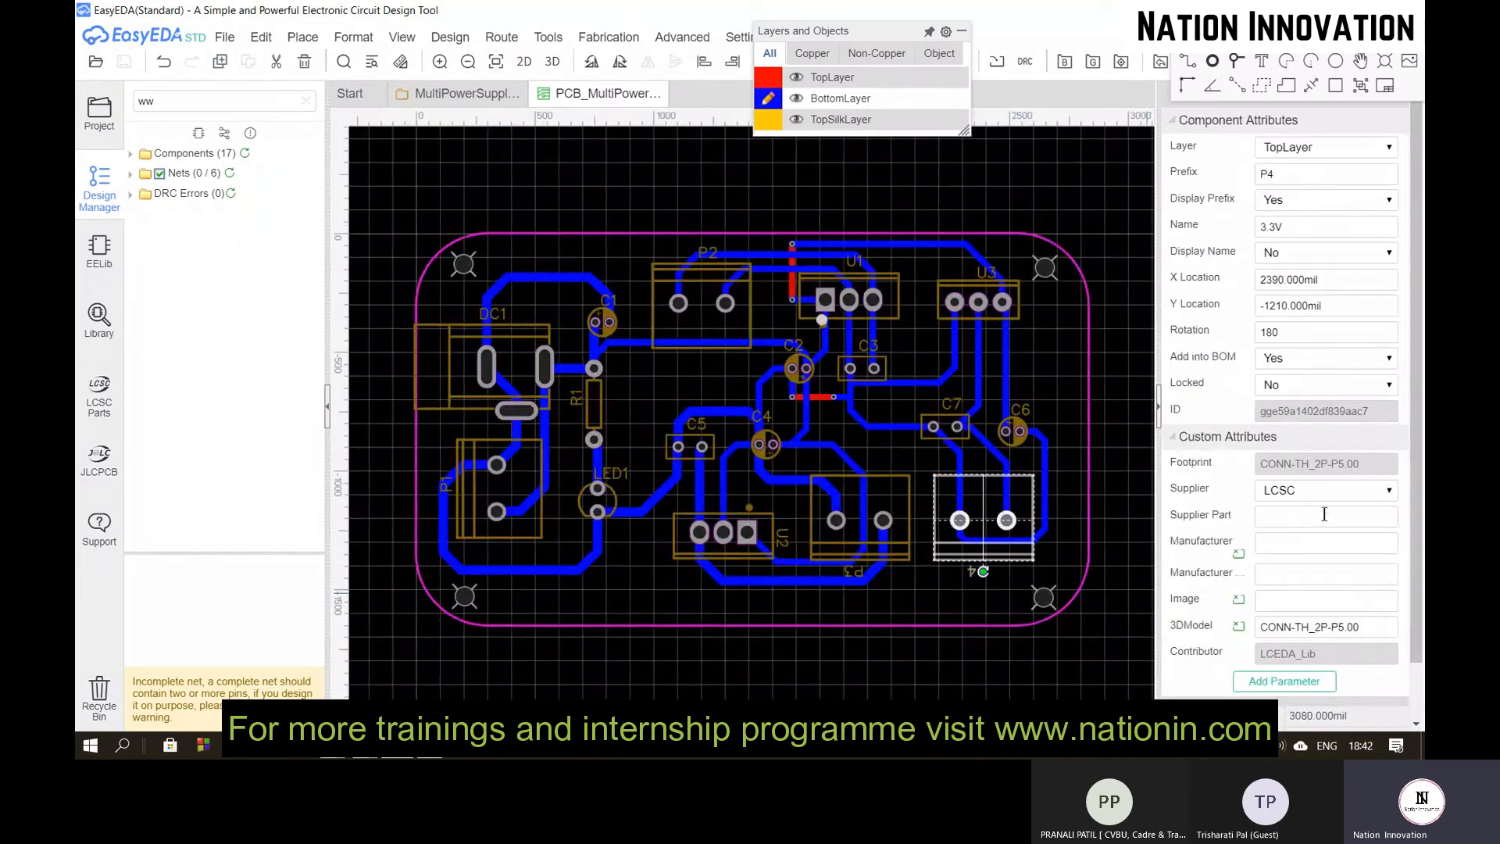
click(1108, 275)
Step: Add the text "Multi Power Supply Unit" on TopSilkLayer near the lower board edge below U2
click(770, 121)
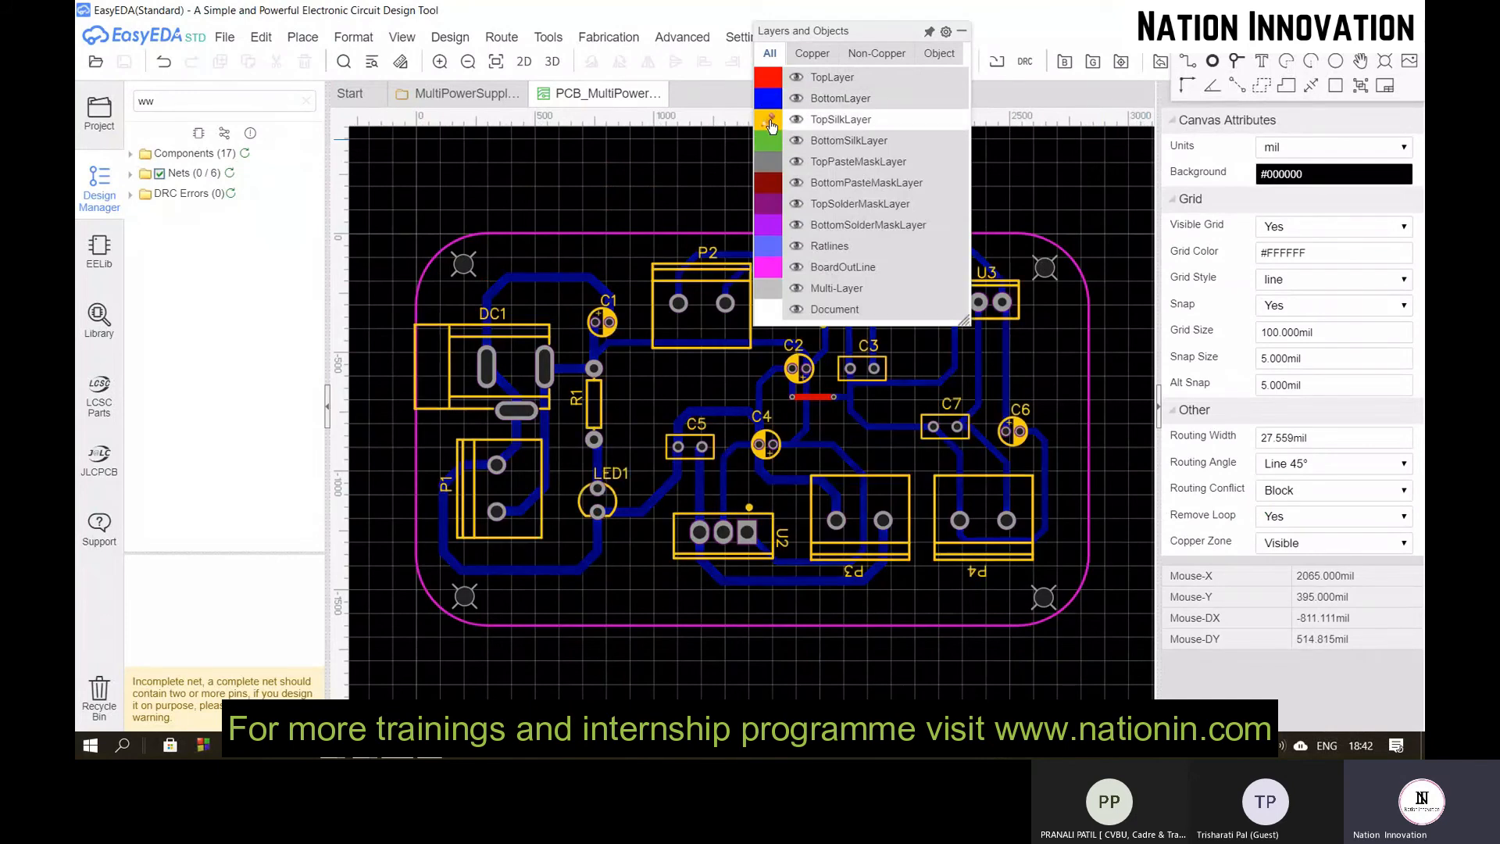
click(1260, 61)
click(691, 624)
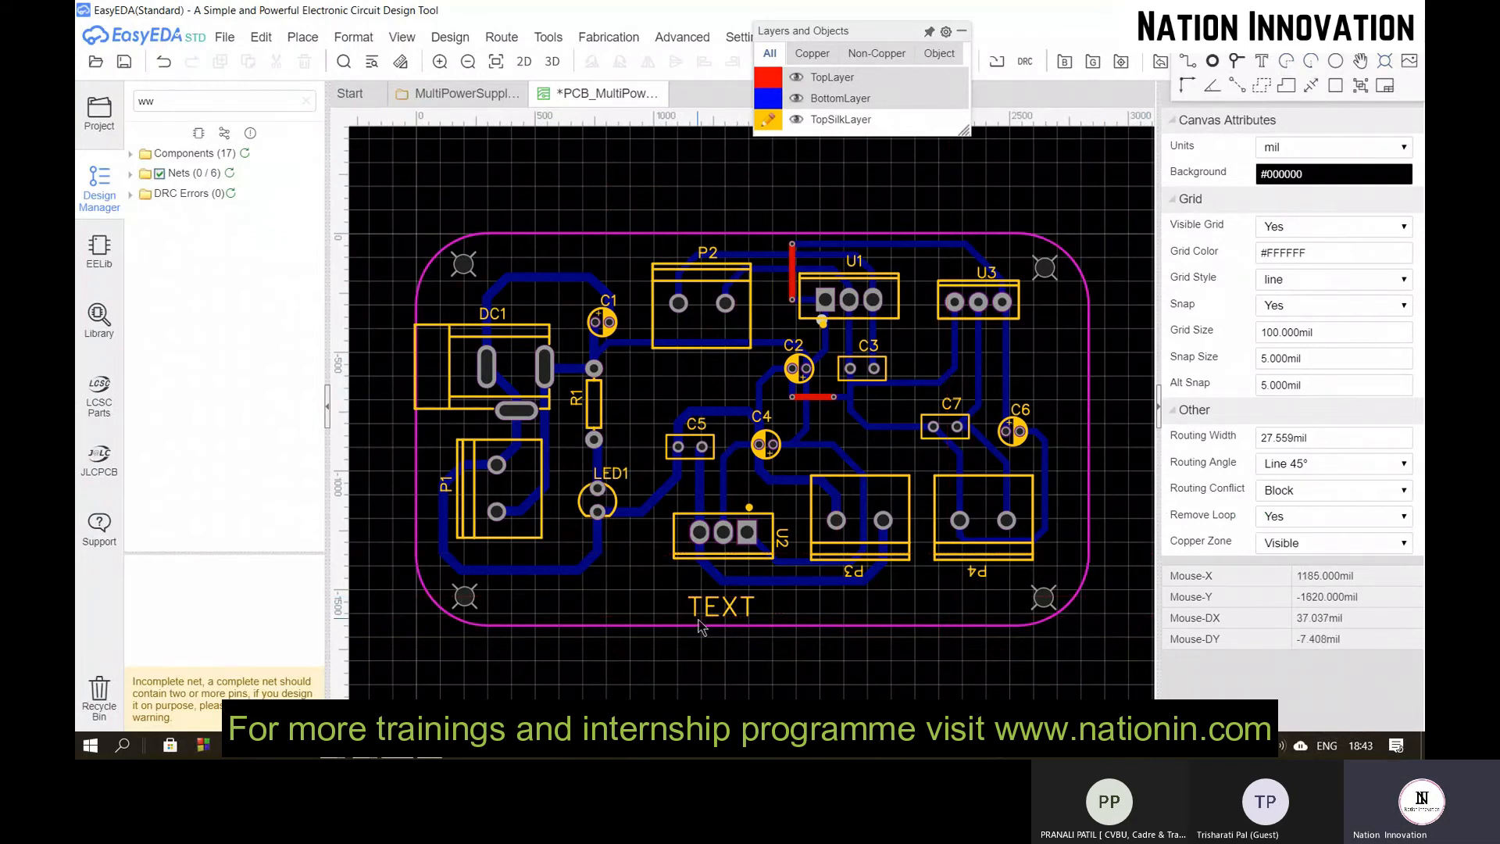
double_click(715, 608)
text(Mult)
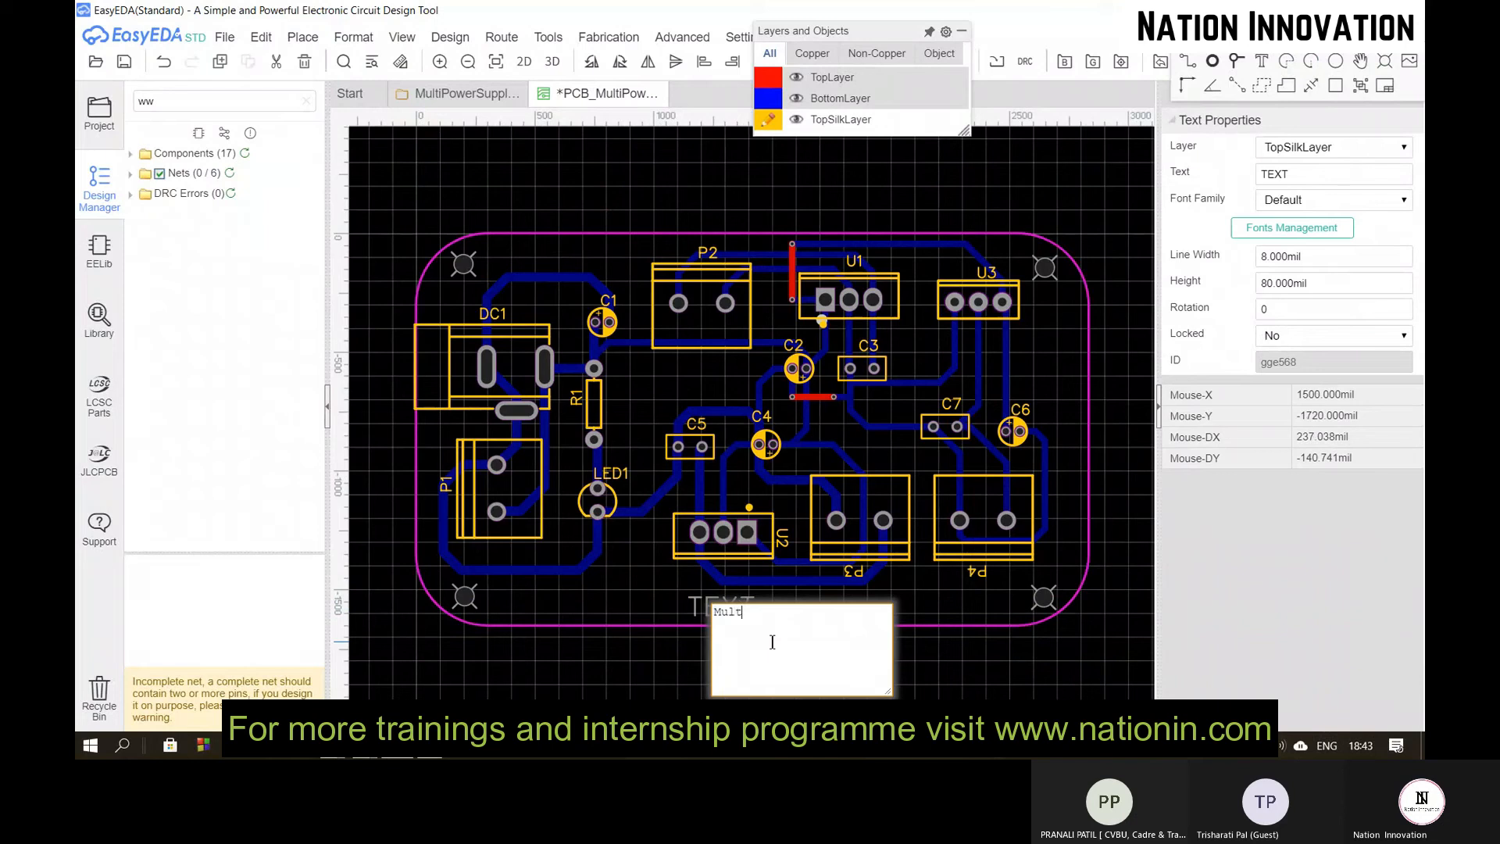
text(i Power Supply Unit)
key(Return)
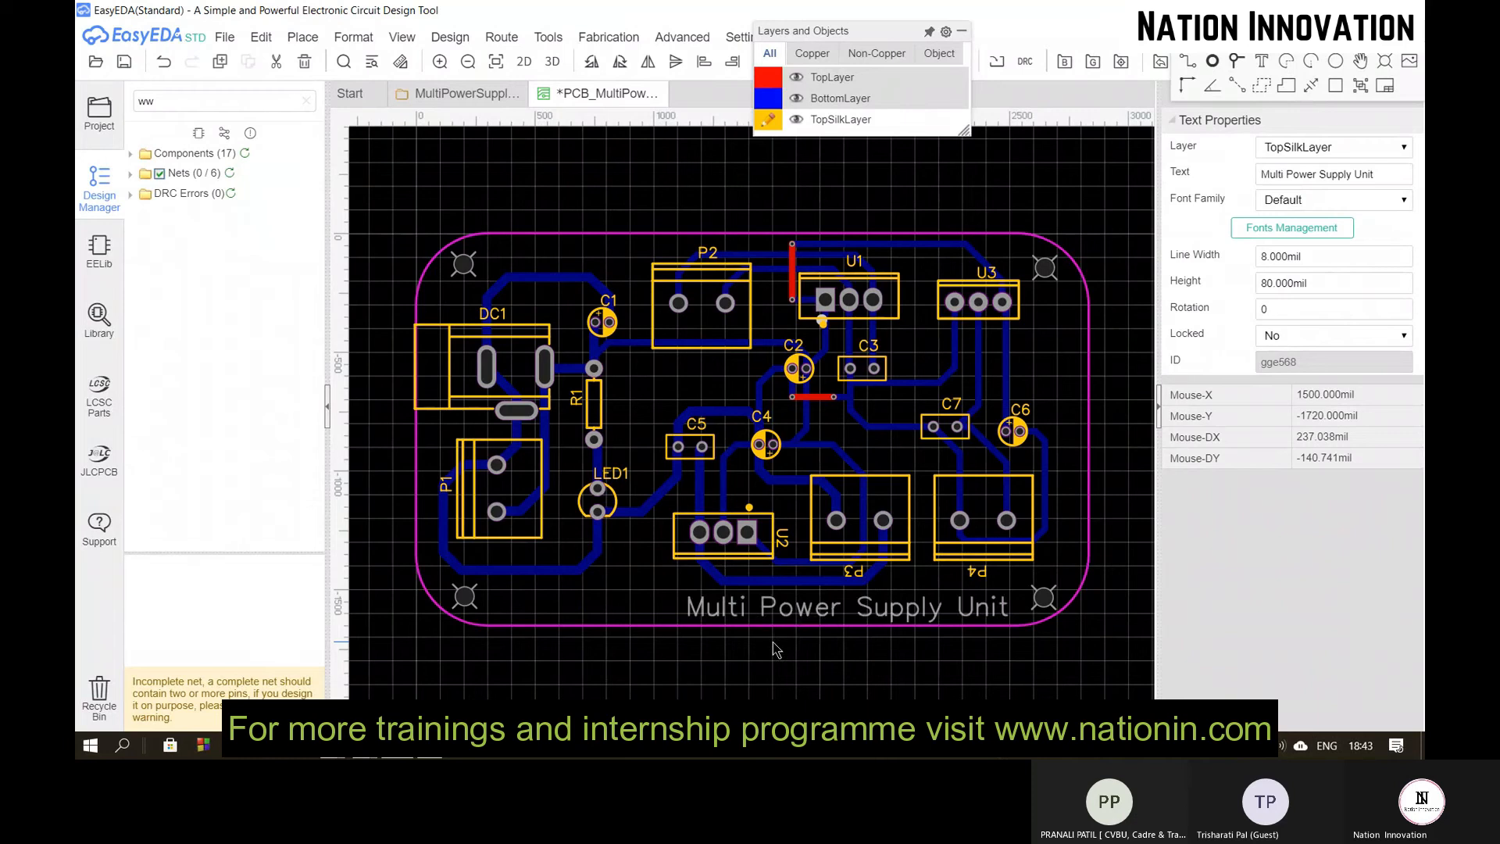
Step: Move the "Multi Power Supply Unit" text about 360 mil left to centre it along the lower board edge, and save the PCB
drag(752, 611, 663, 613)
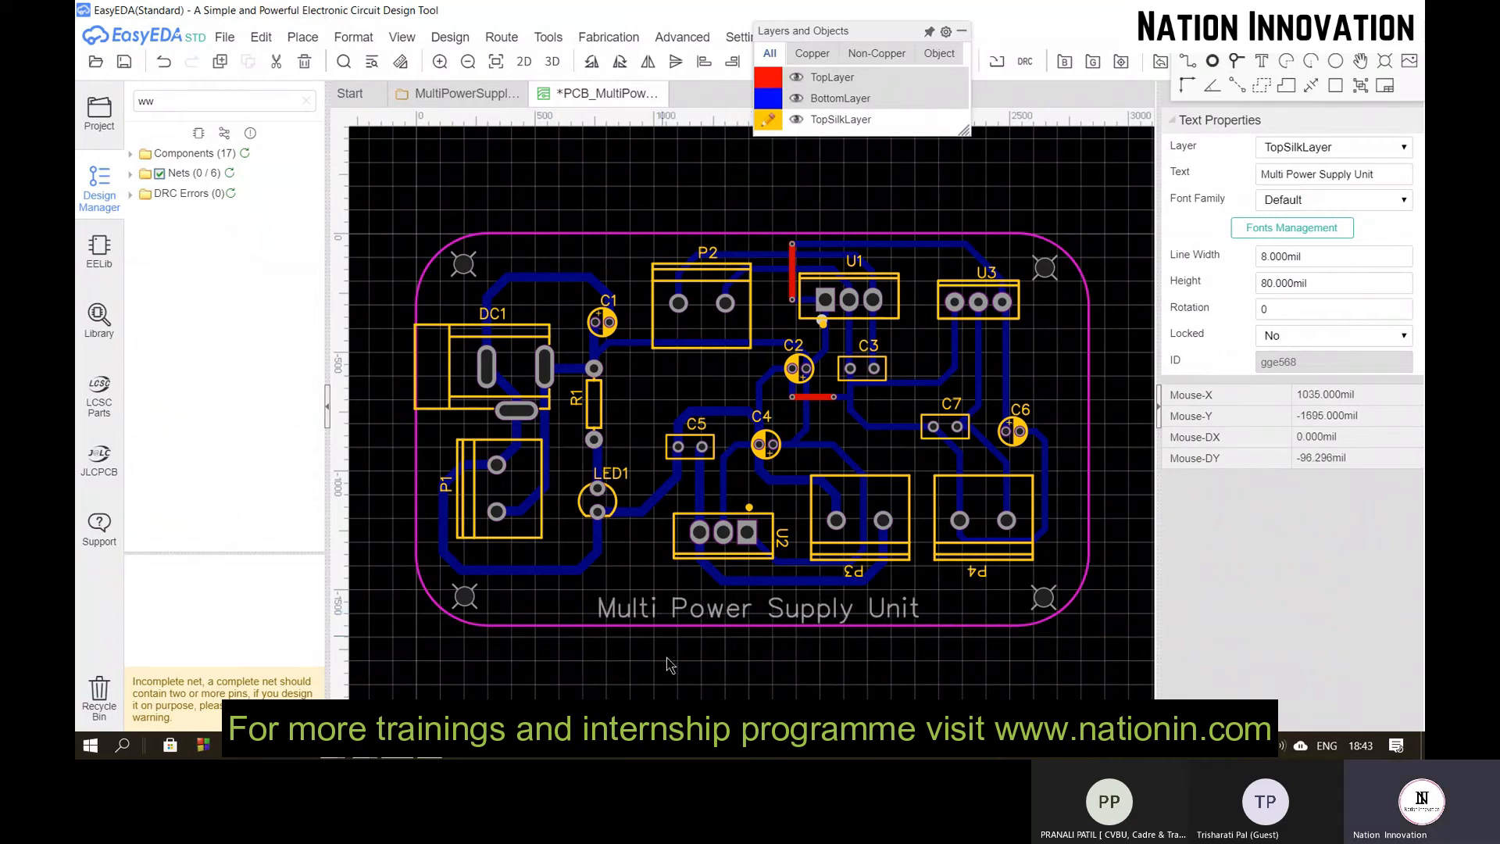
click(742, 662)
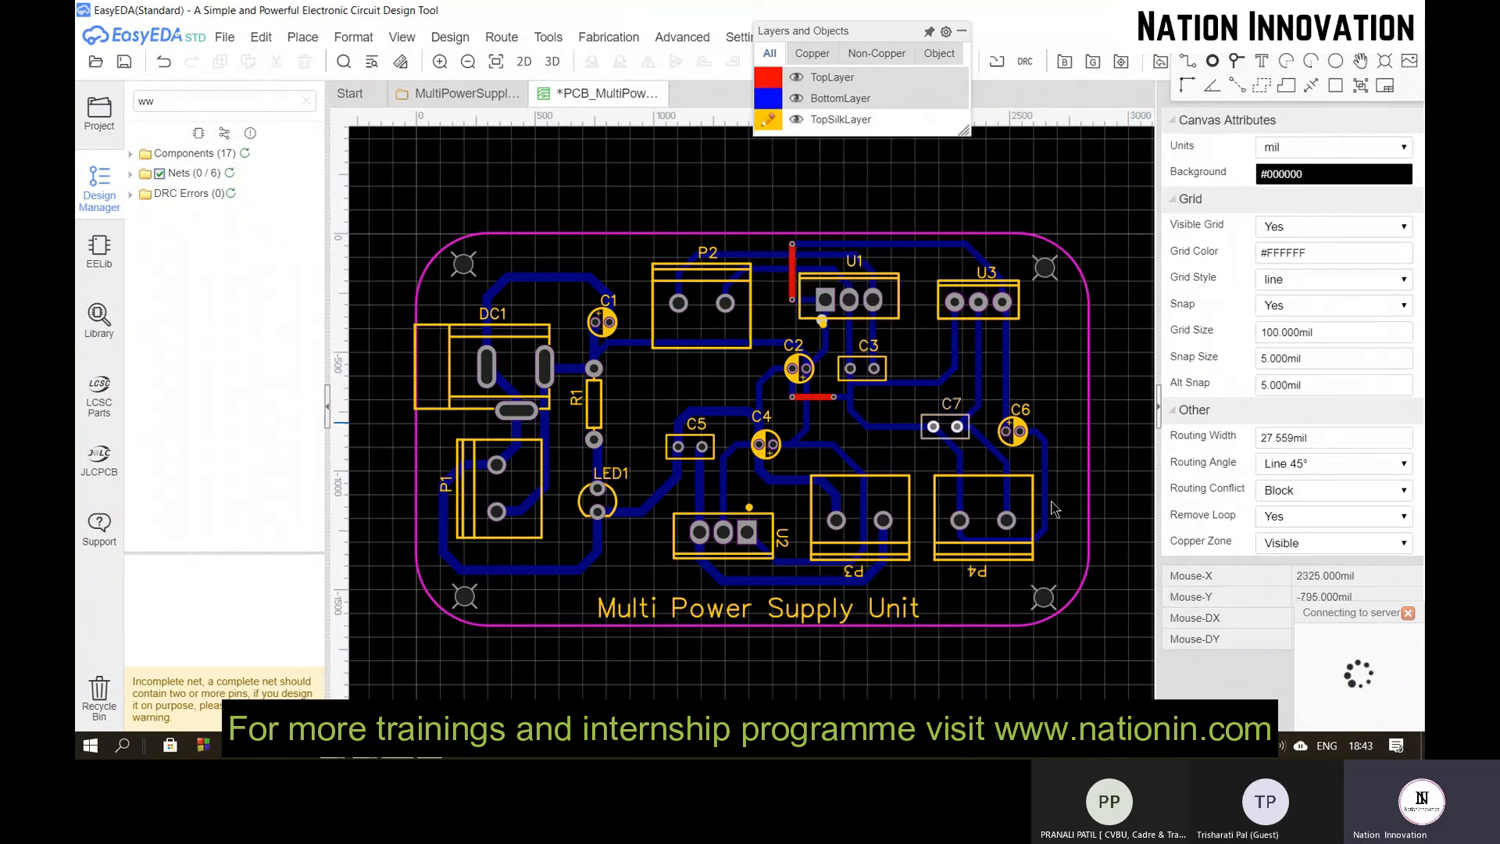
key(ctrl+s)
Step: Open the 3D Model Manager from U1's 3D model attribute and select the U3 regulator in the components list
click(849, 298)
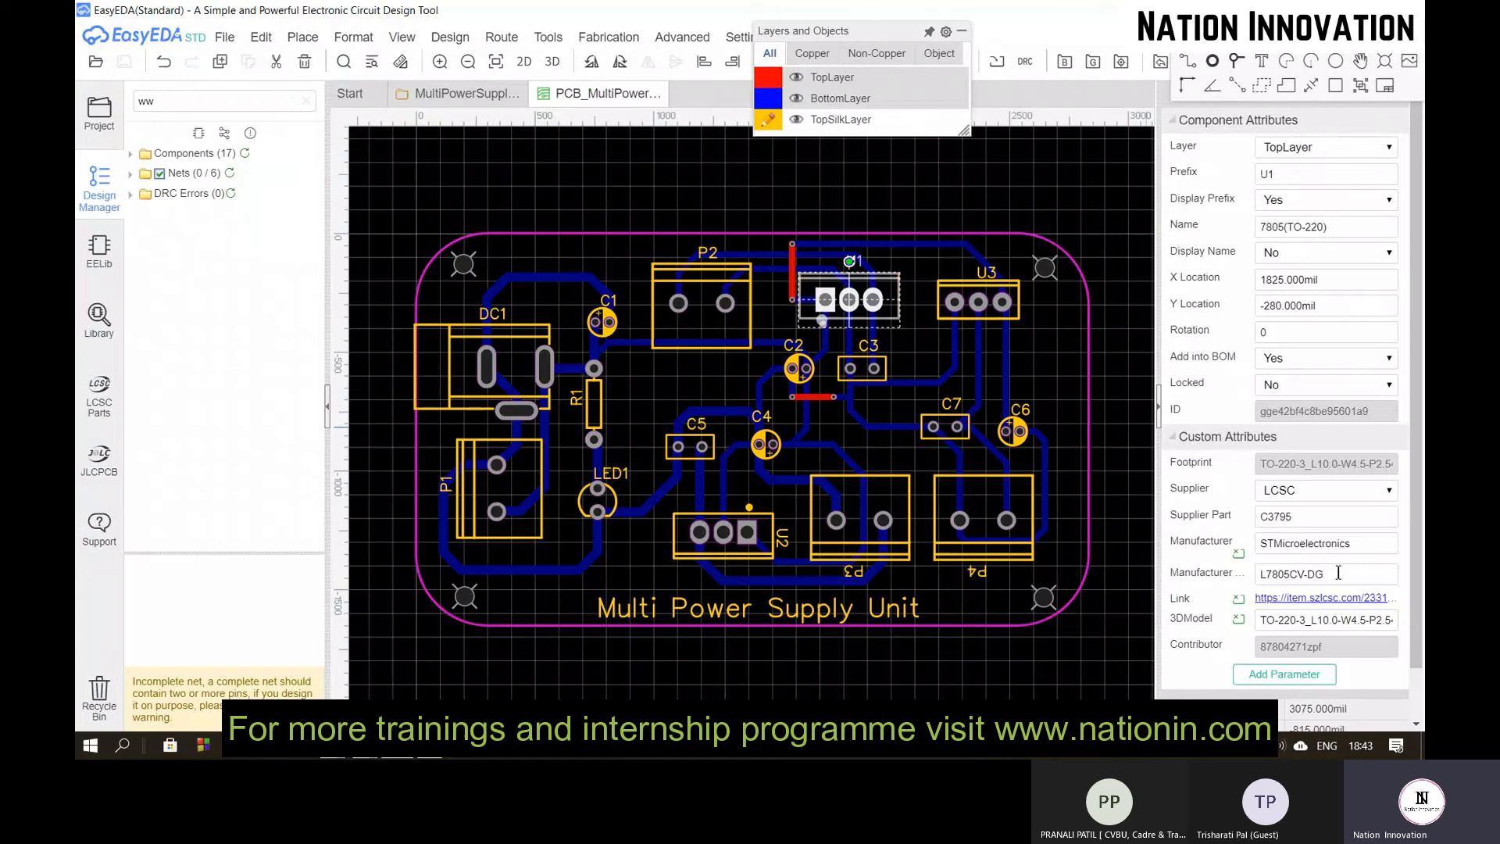
click(1374, 616)
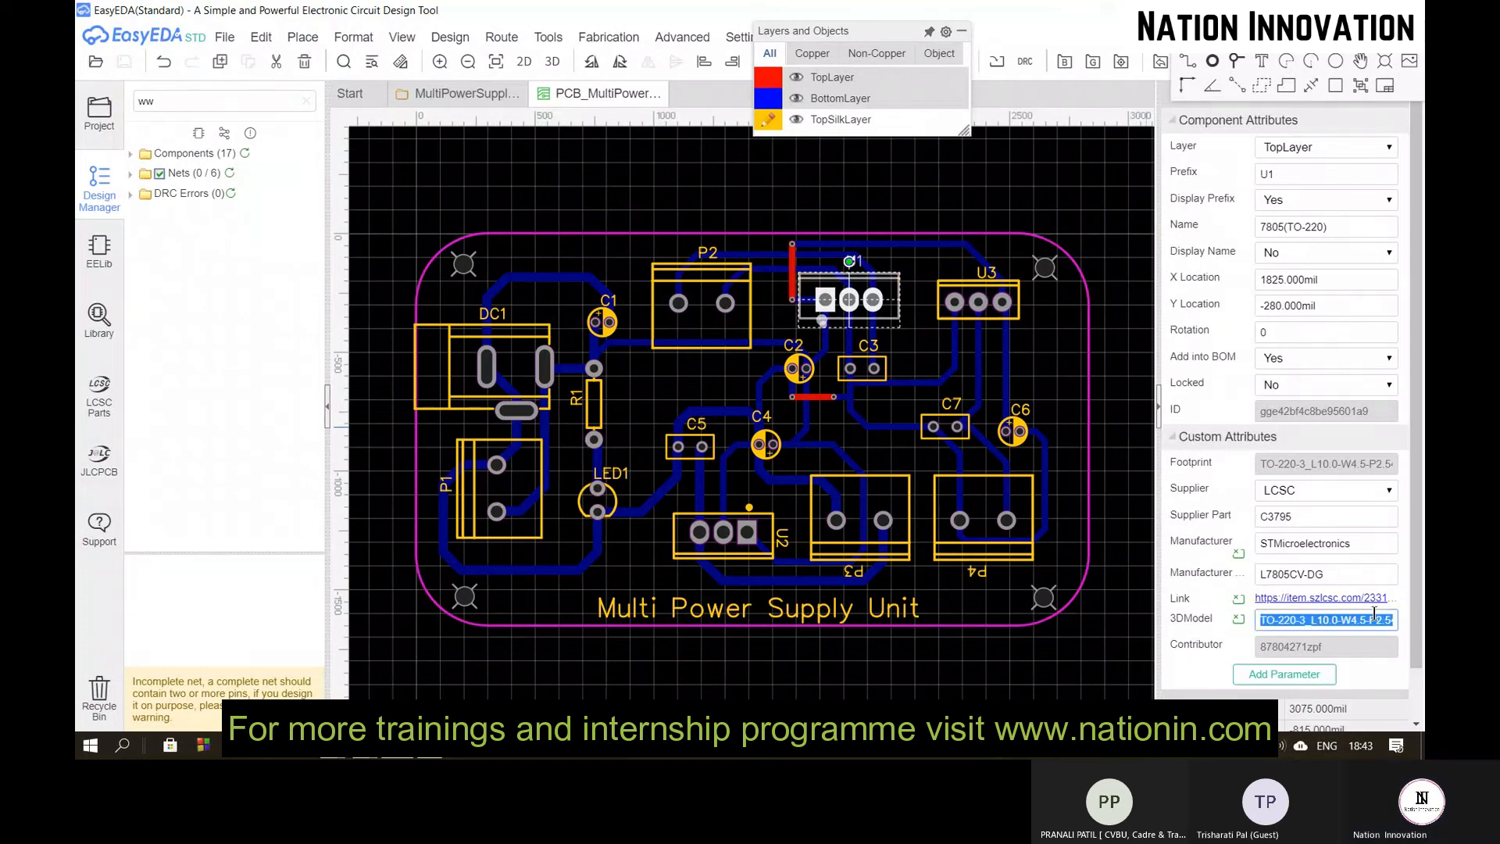
click(1375, 618)
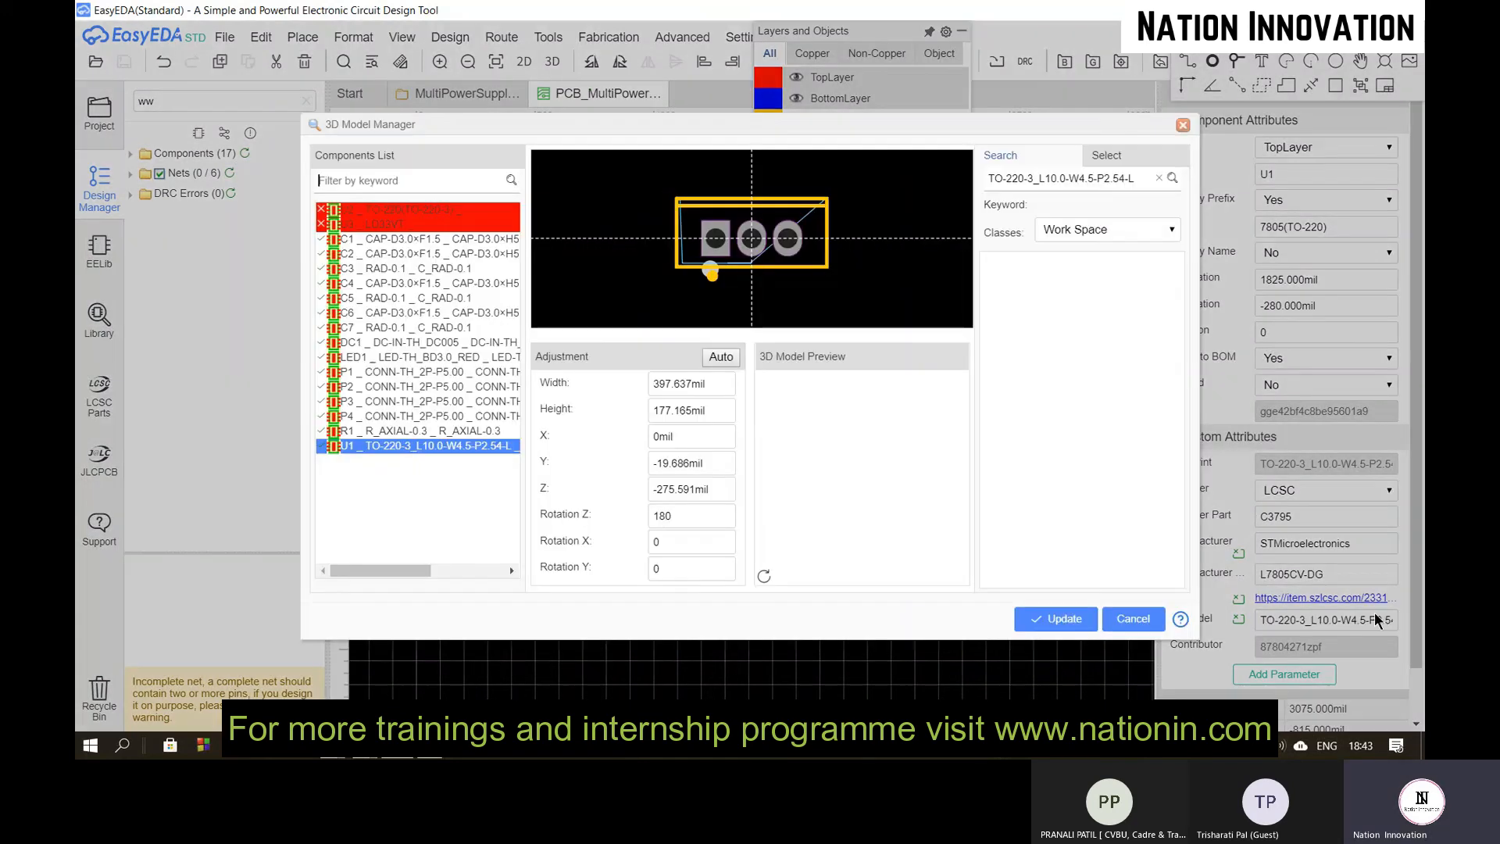
click(353, 226)
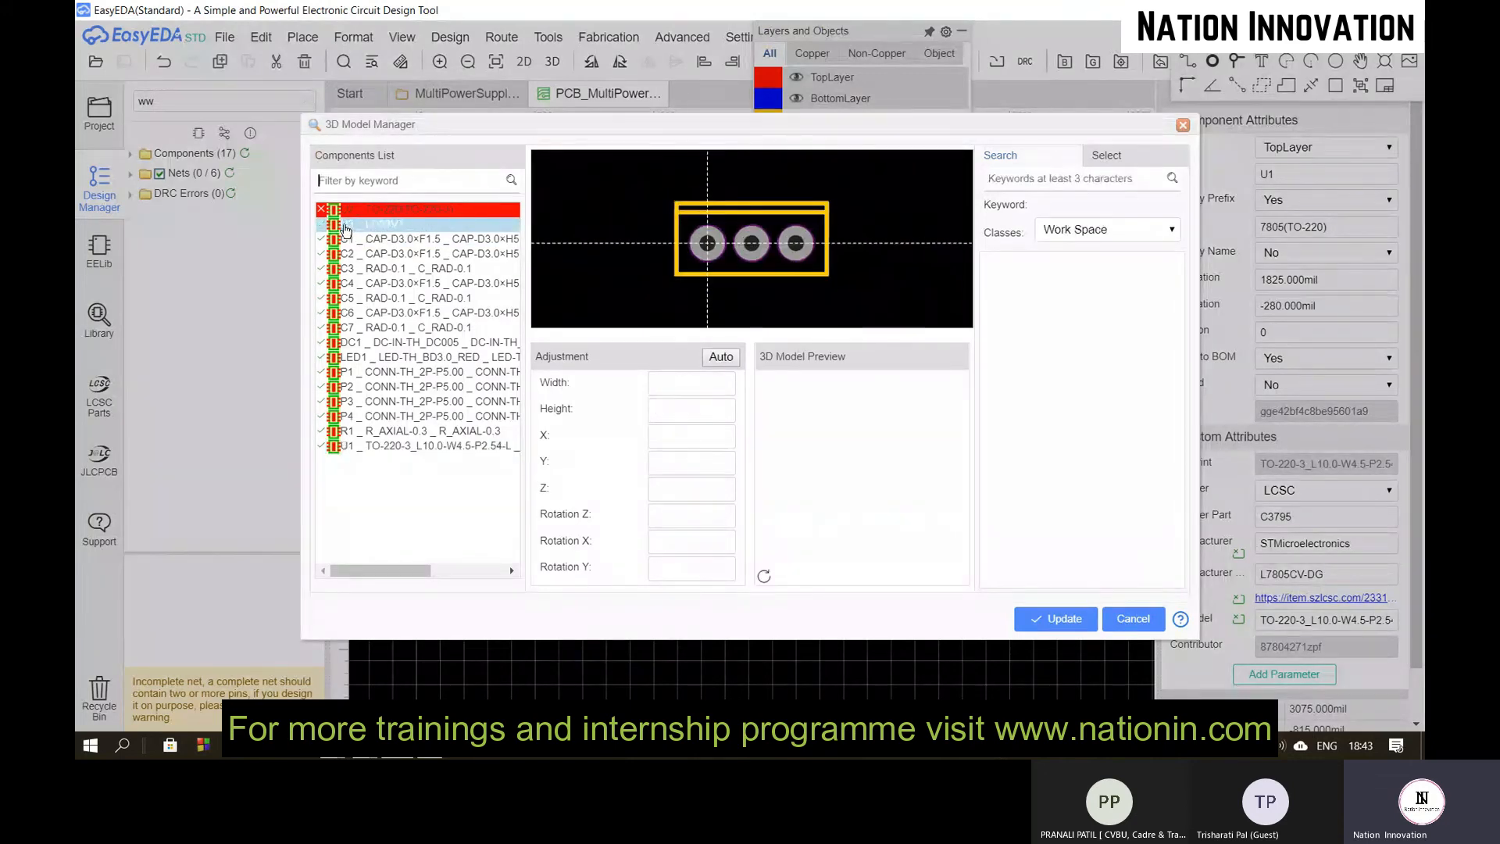